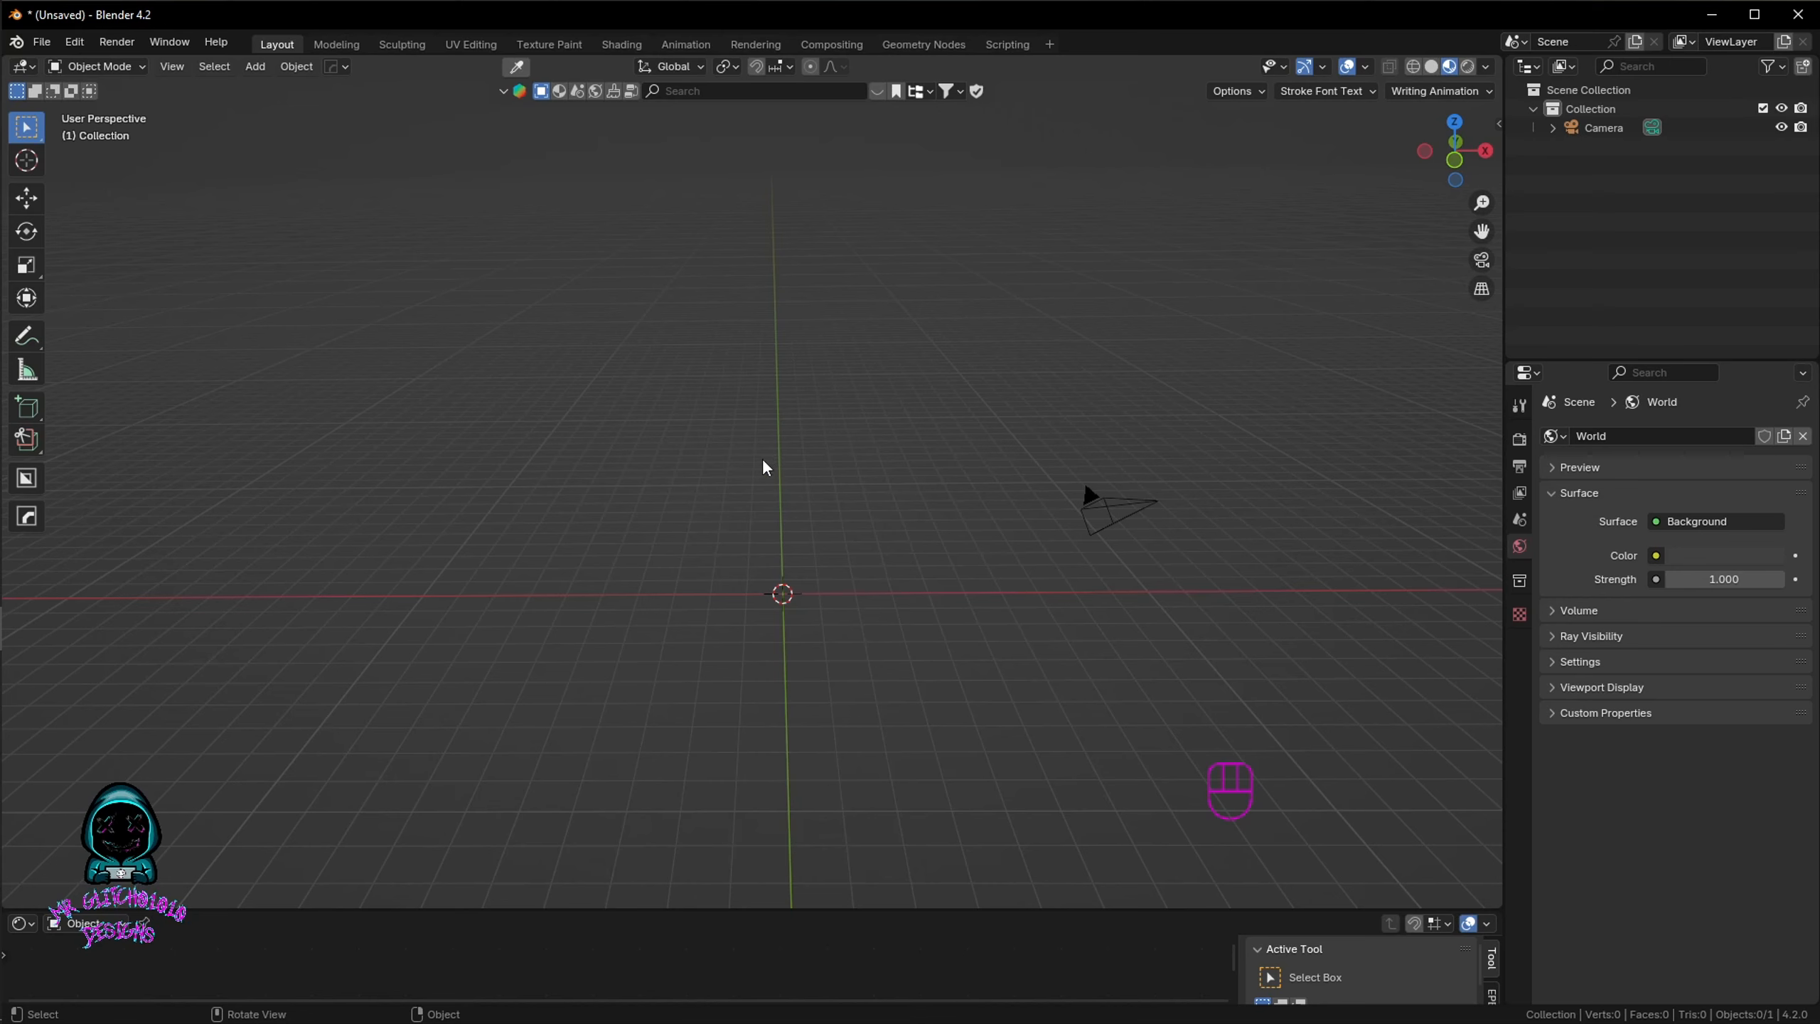
click(39, 42)
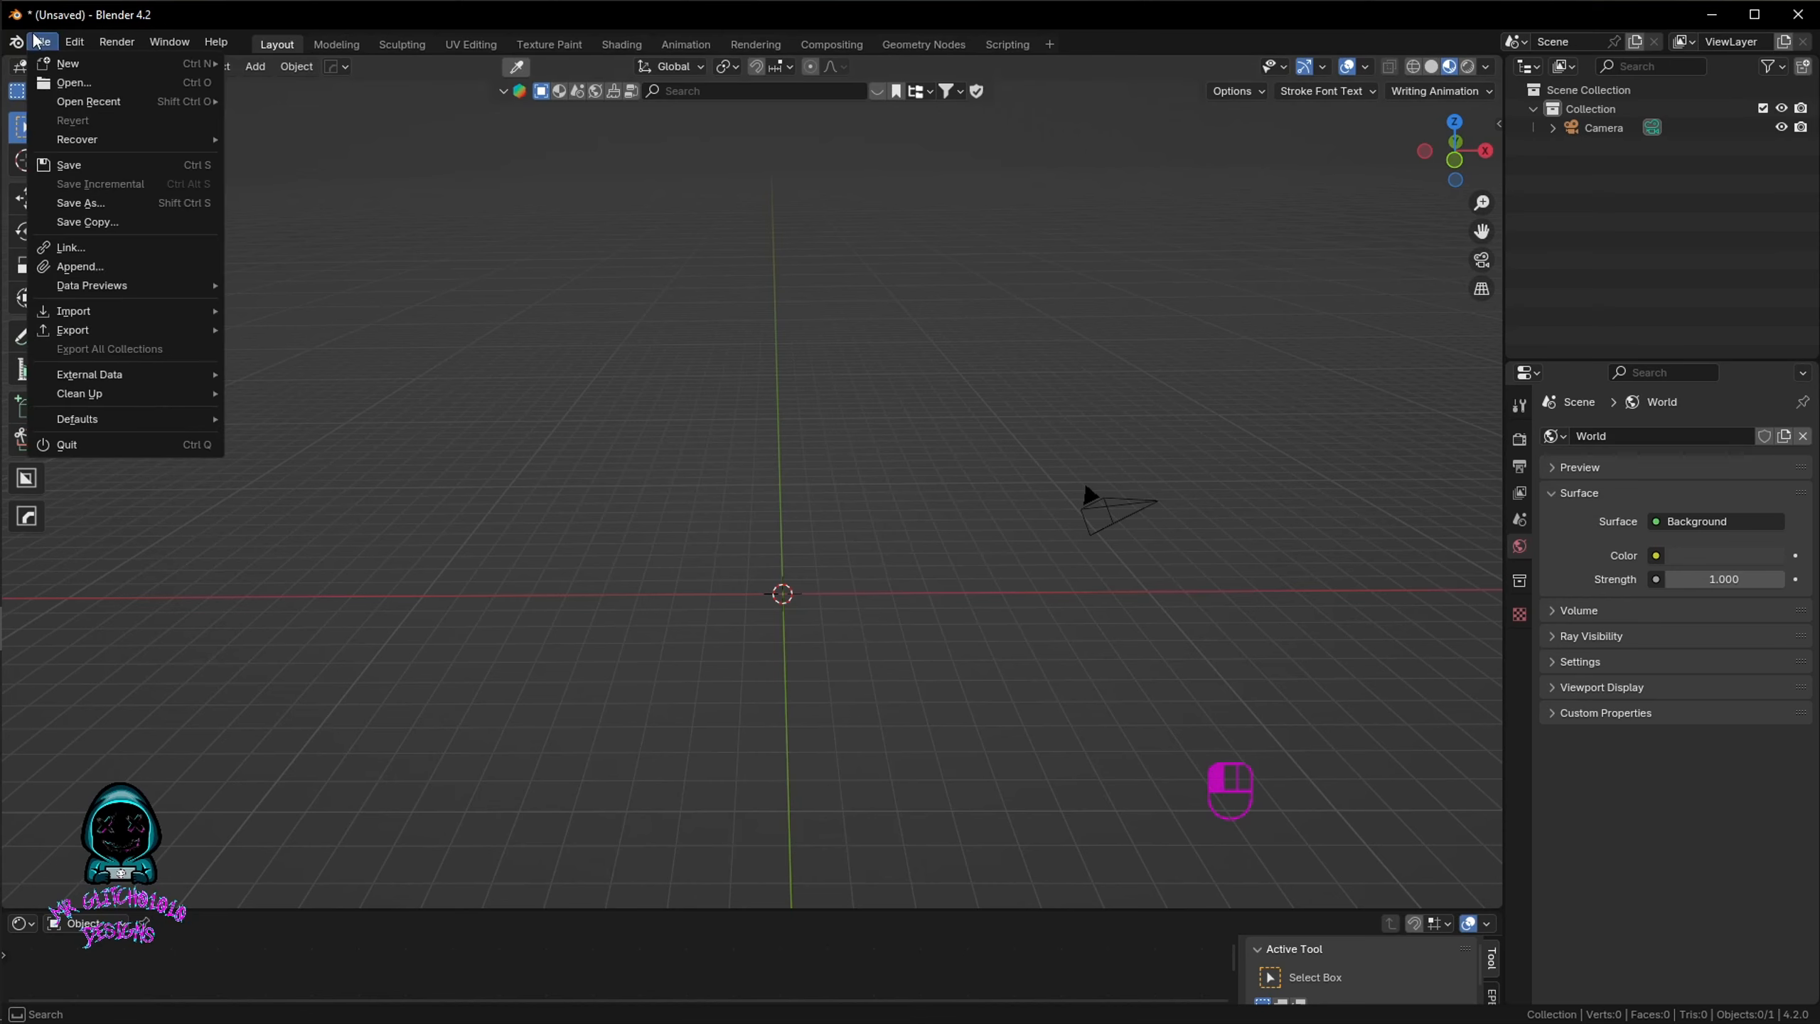
mouse_move(100, 314)
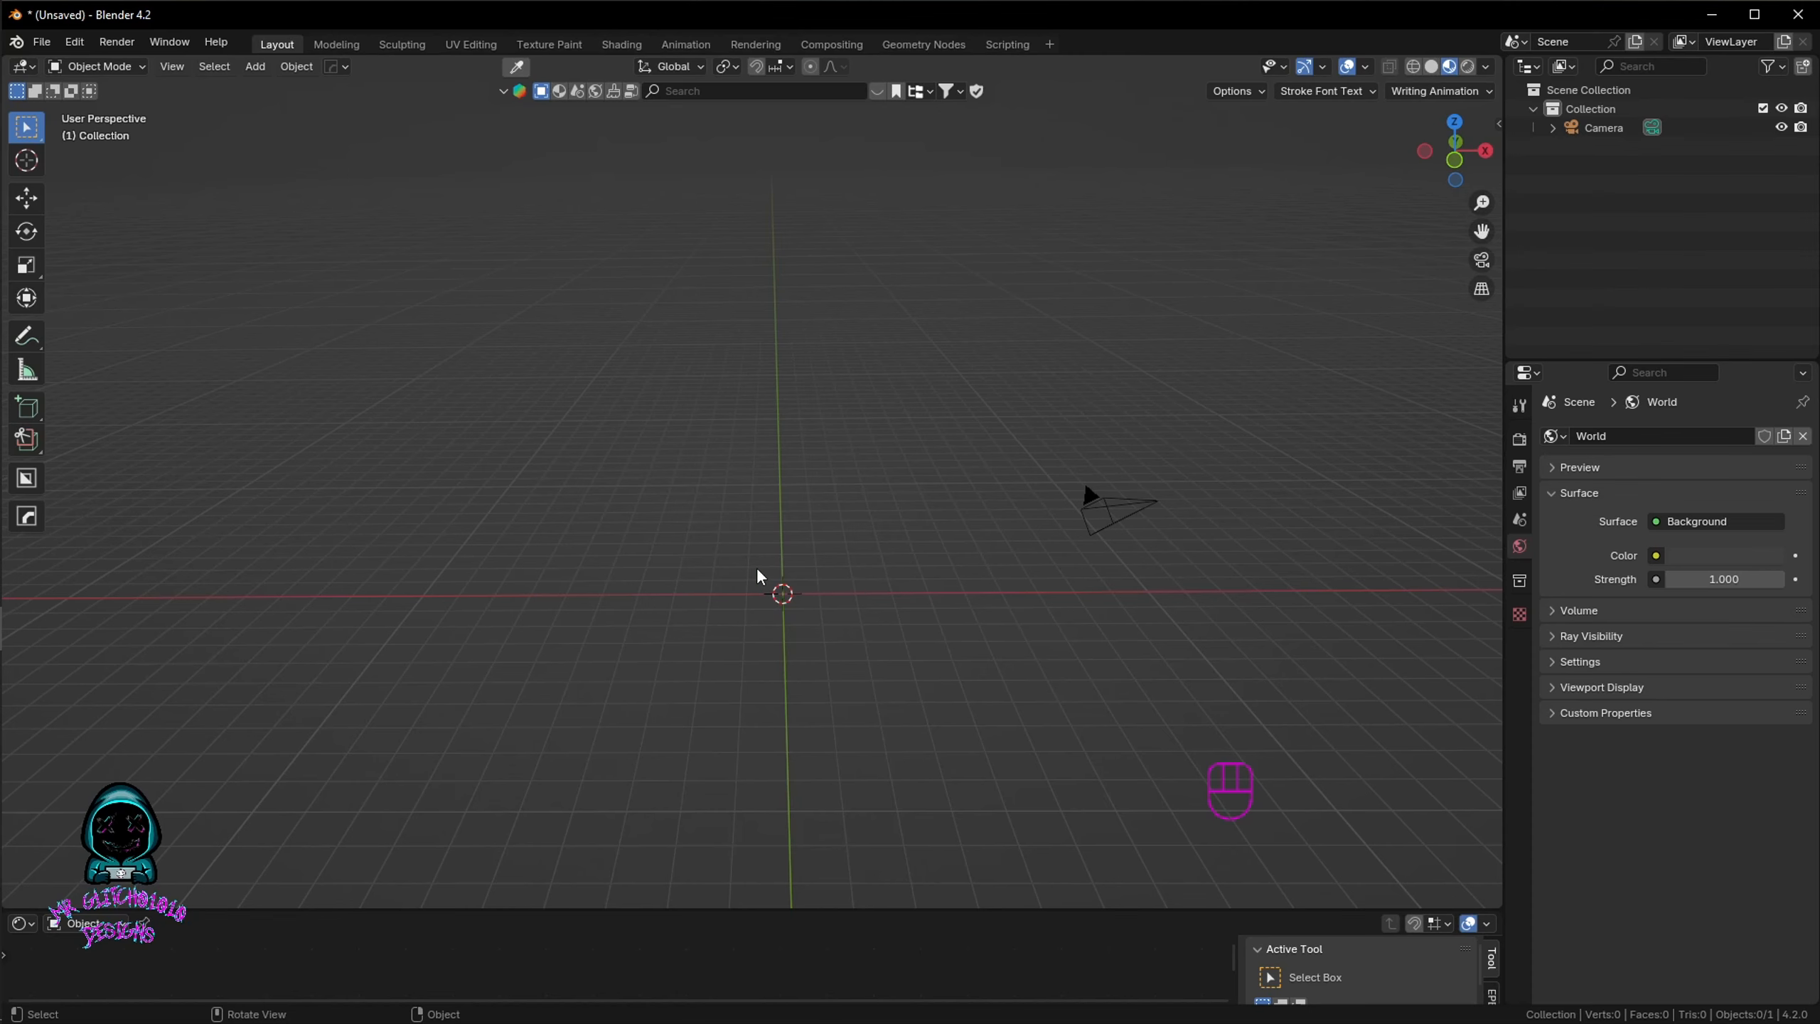
Step: Bring the "fish 2" image from the fish folder in File Explorer into the Blender scene as an image empty
key(super)
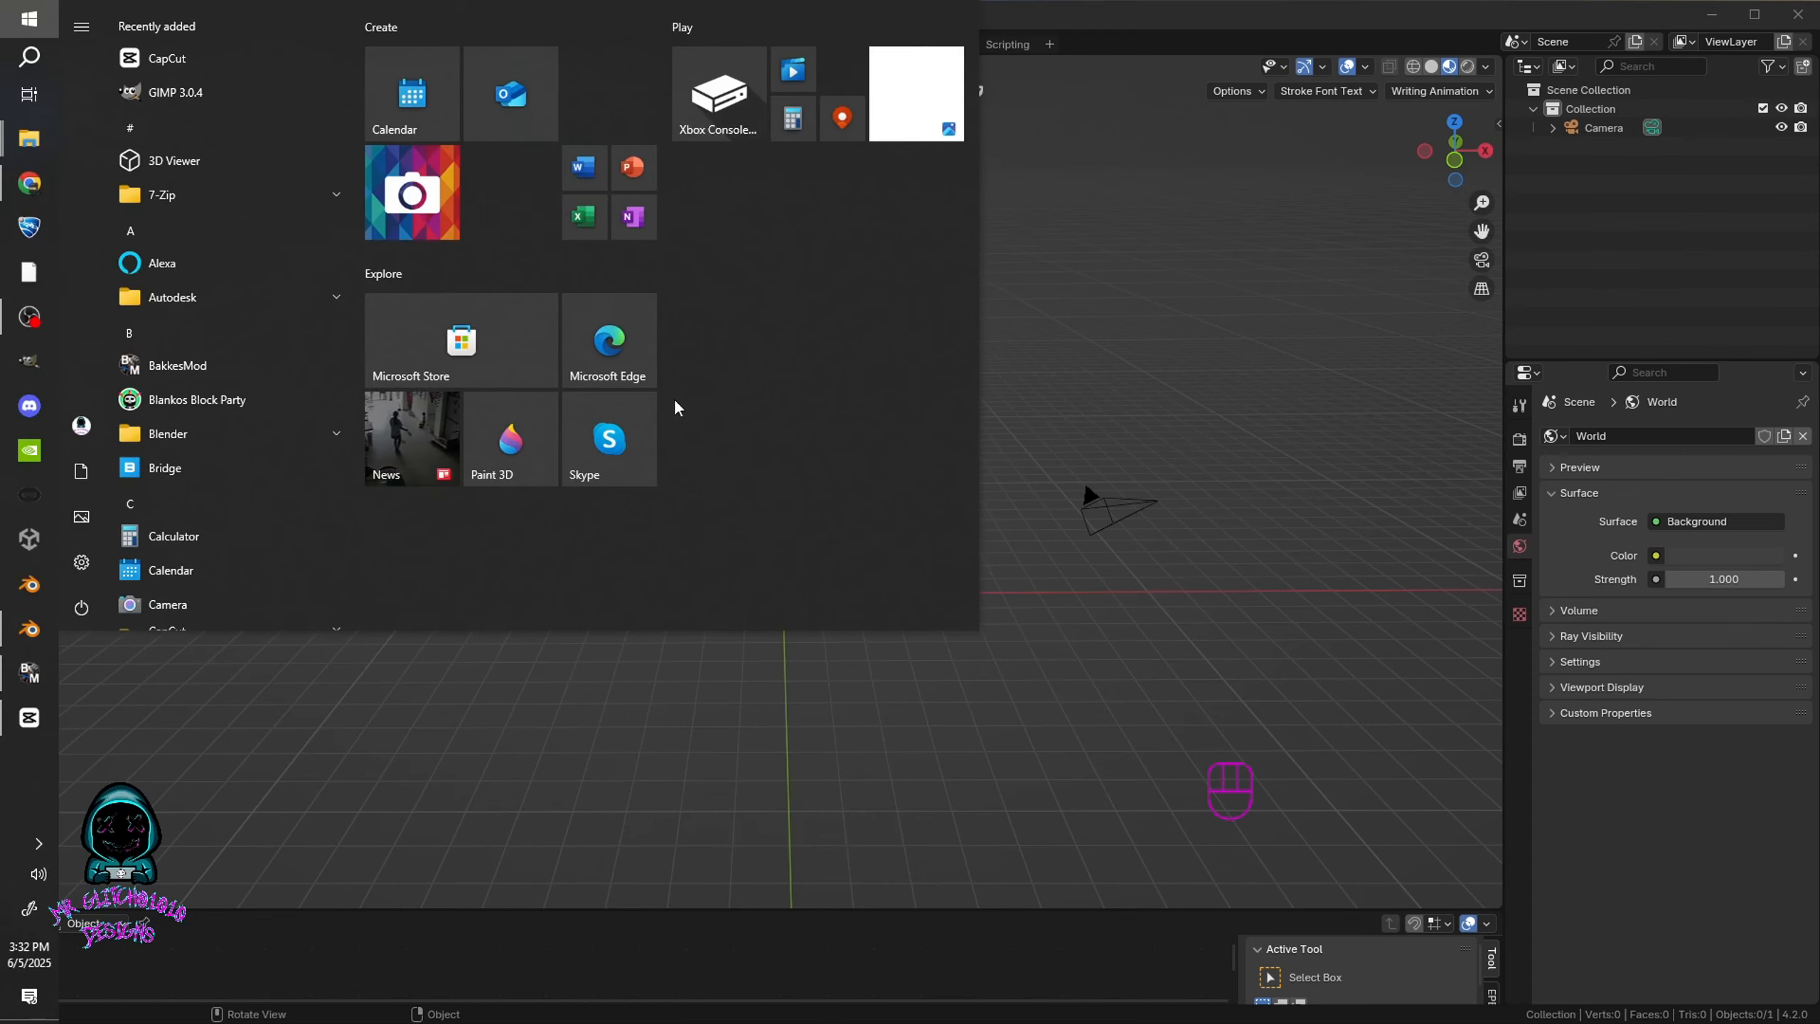
click(28, 140)
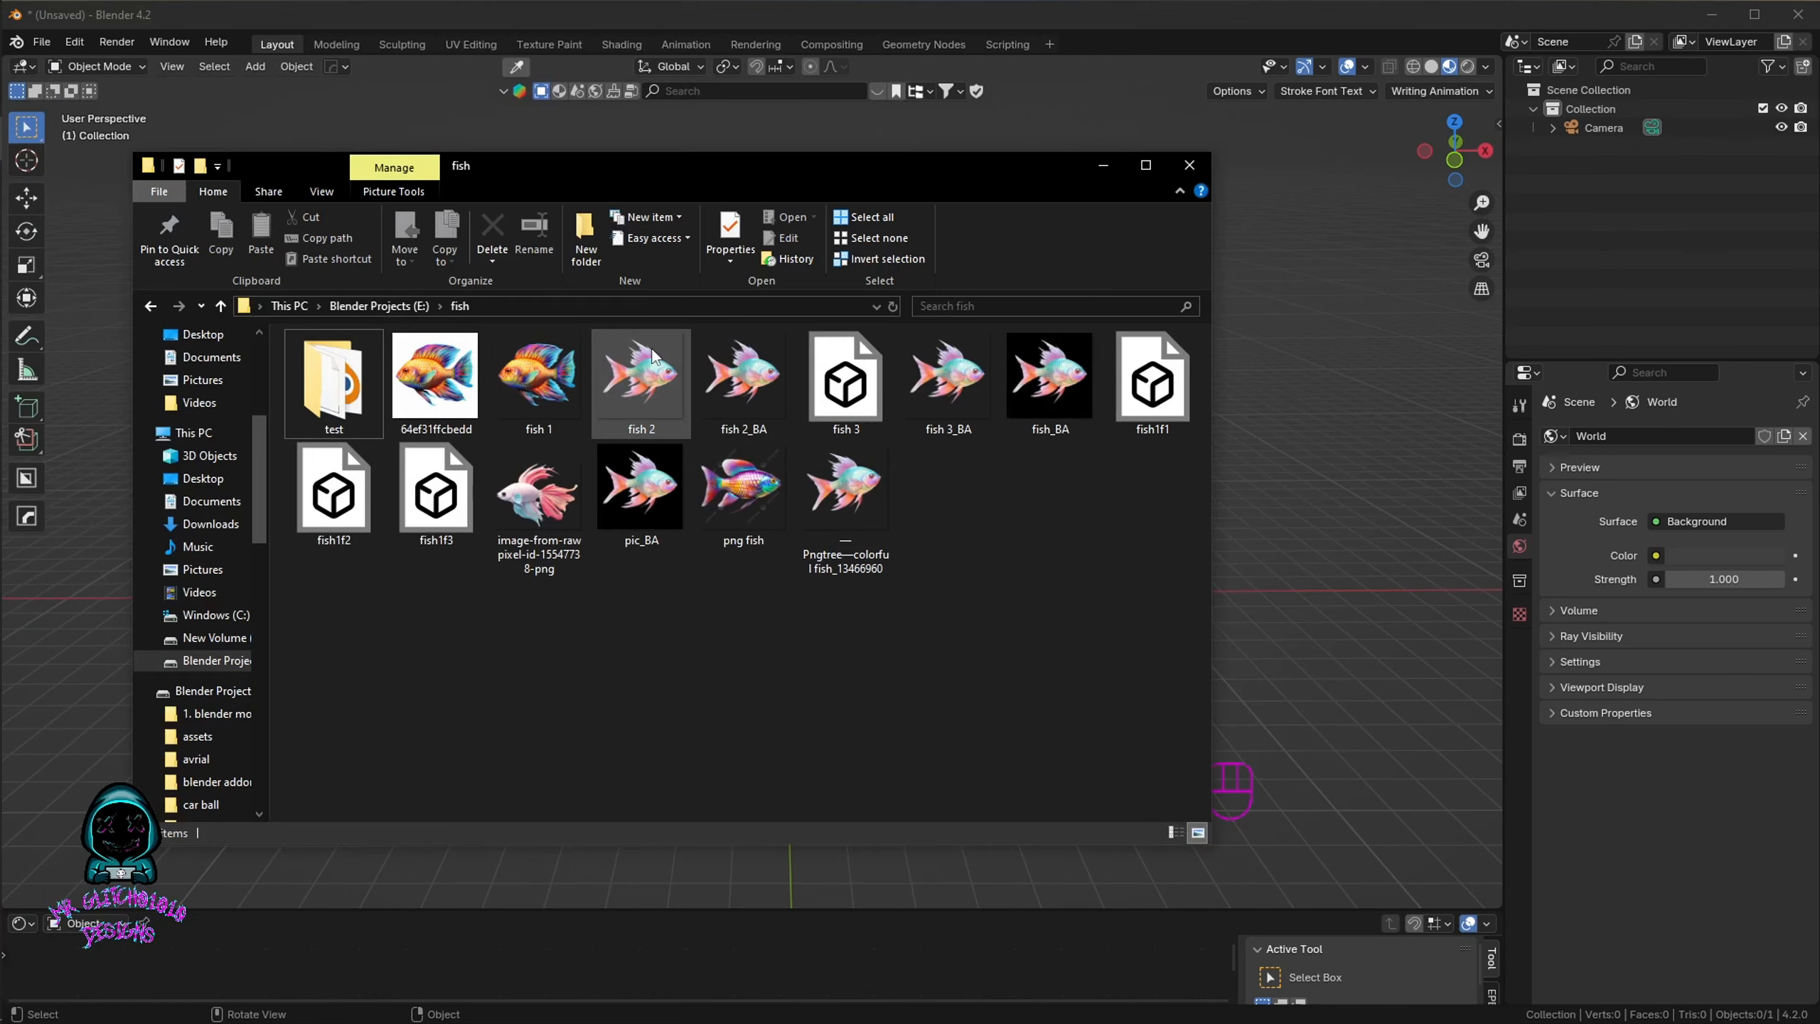
drag(671, 167, 1174, 260)
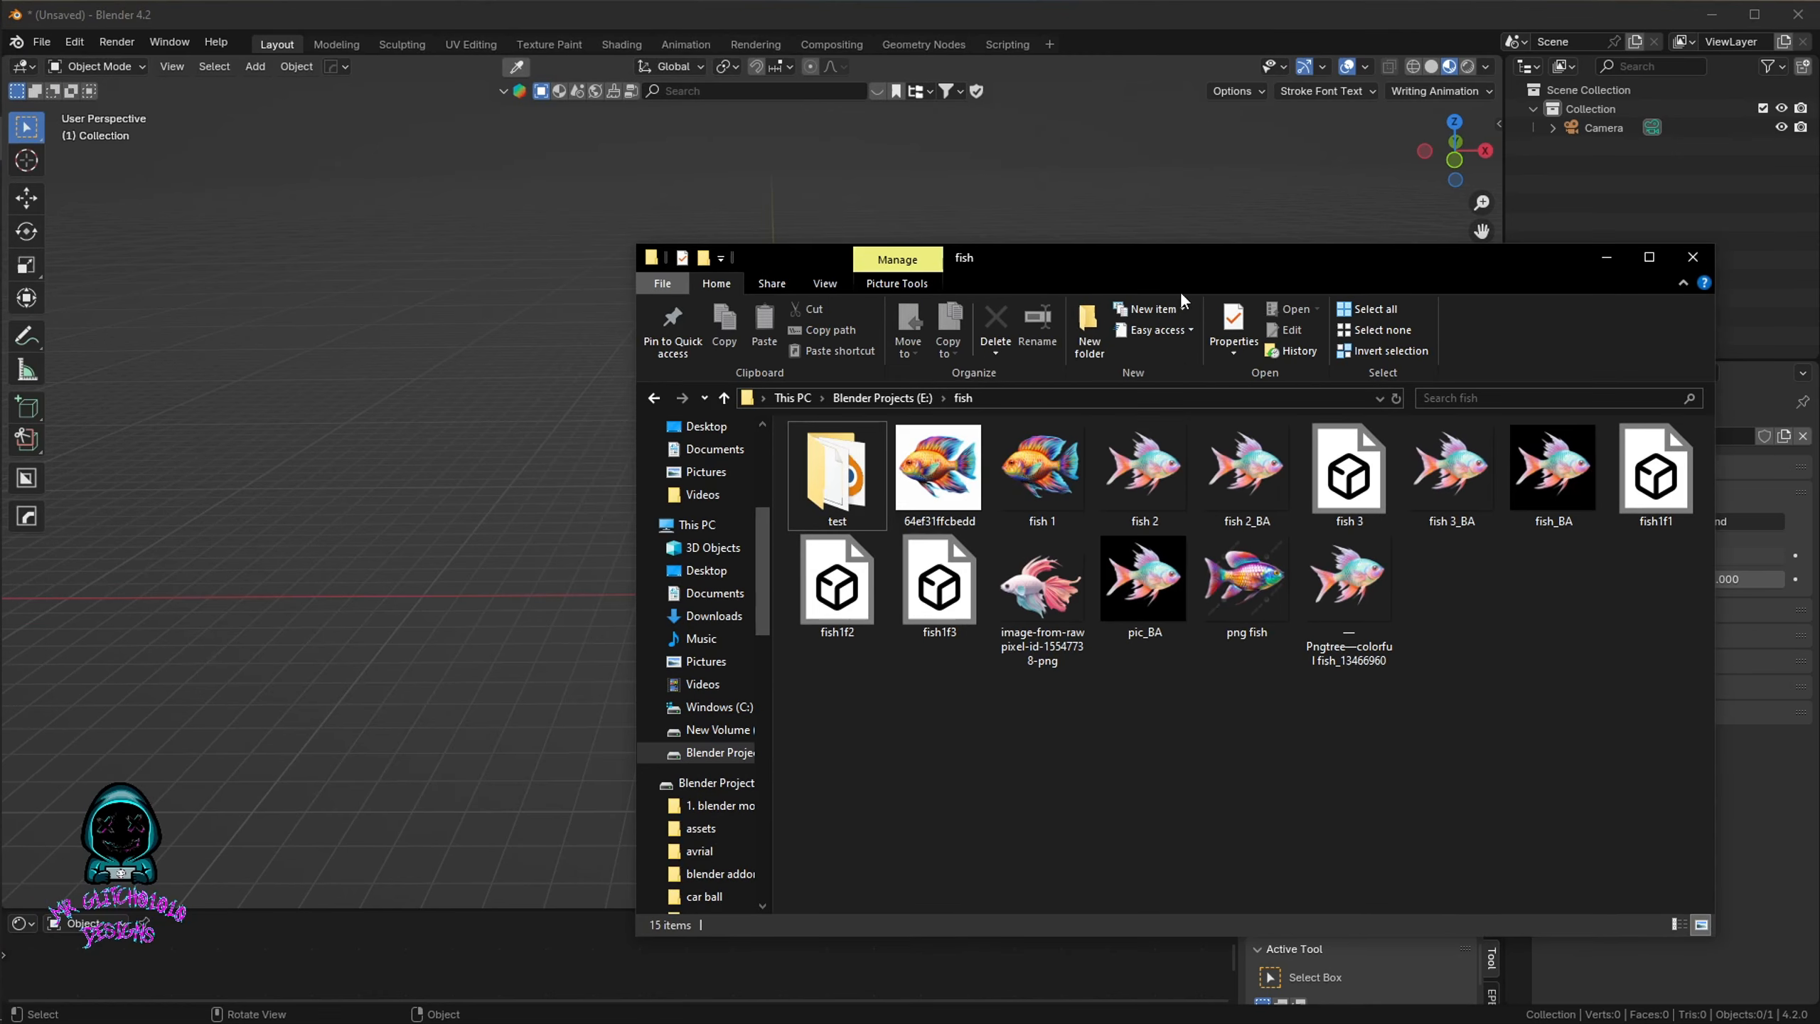
click(1145, 470)
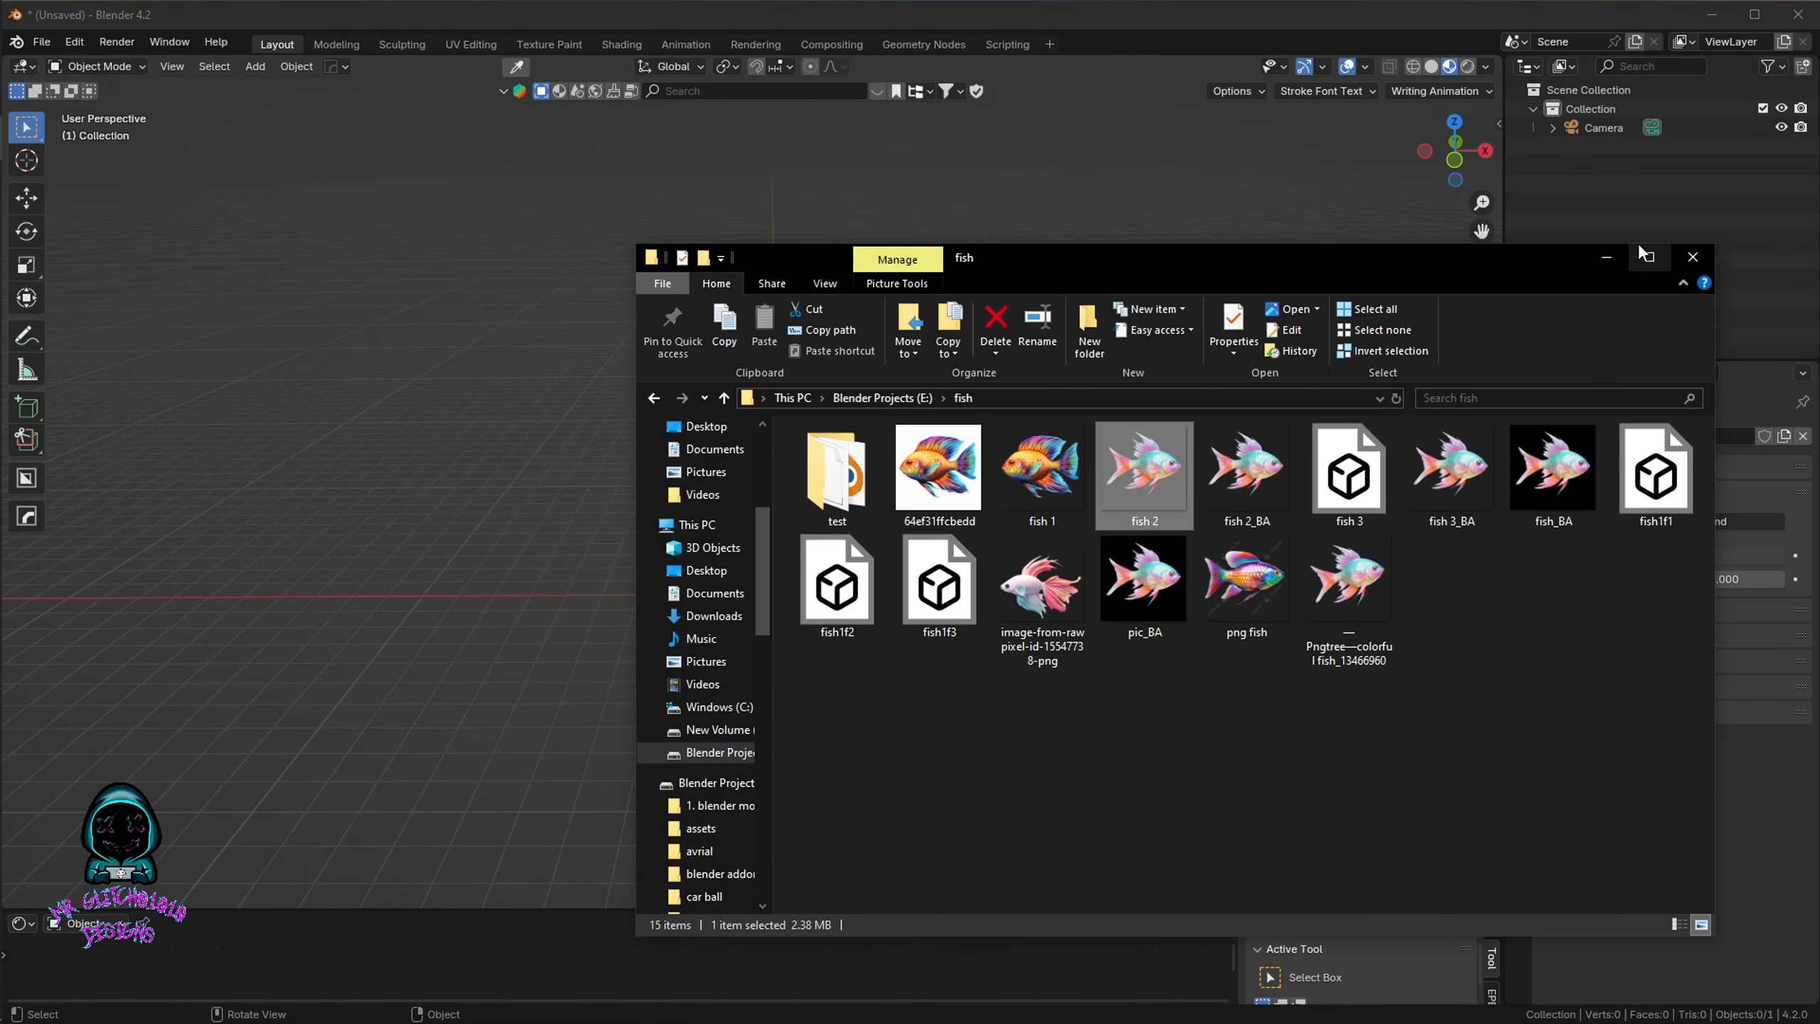
click(1606, 258)
key(super)
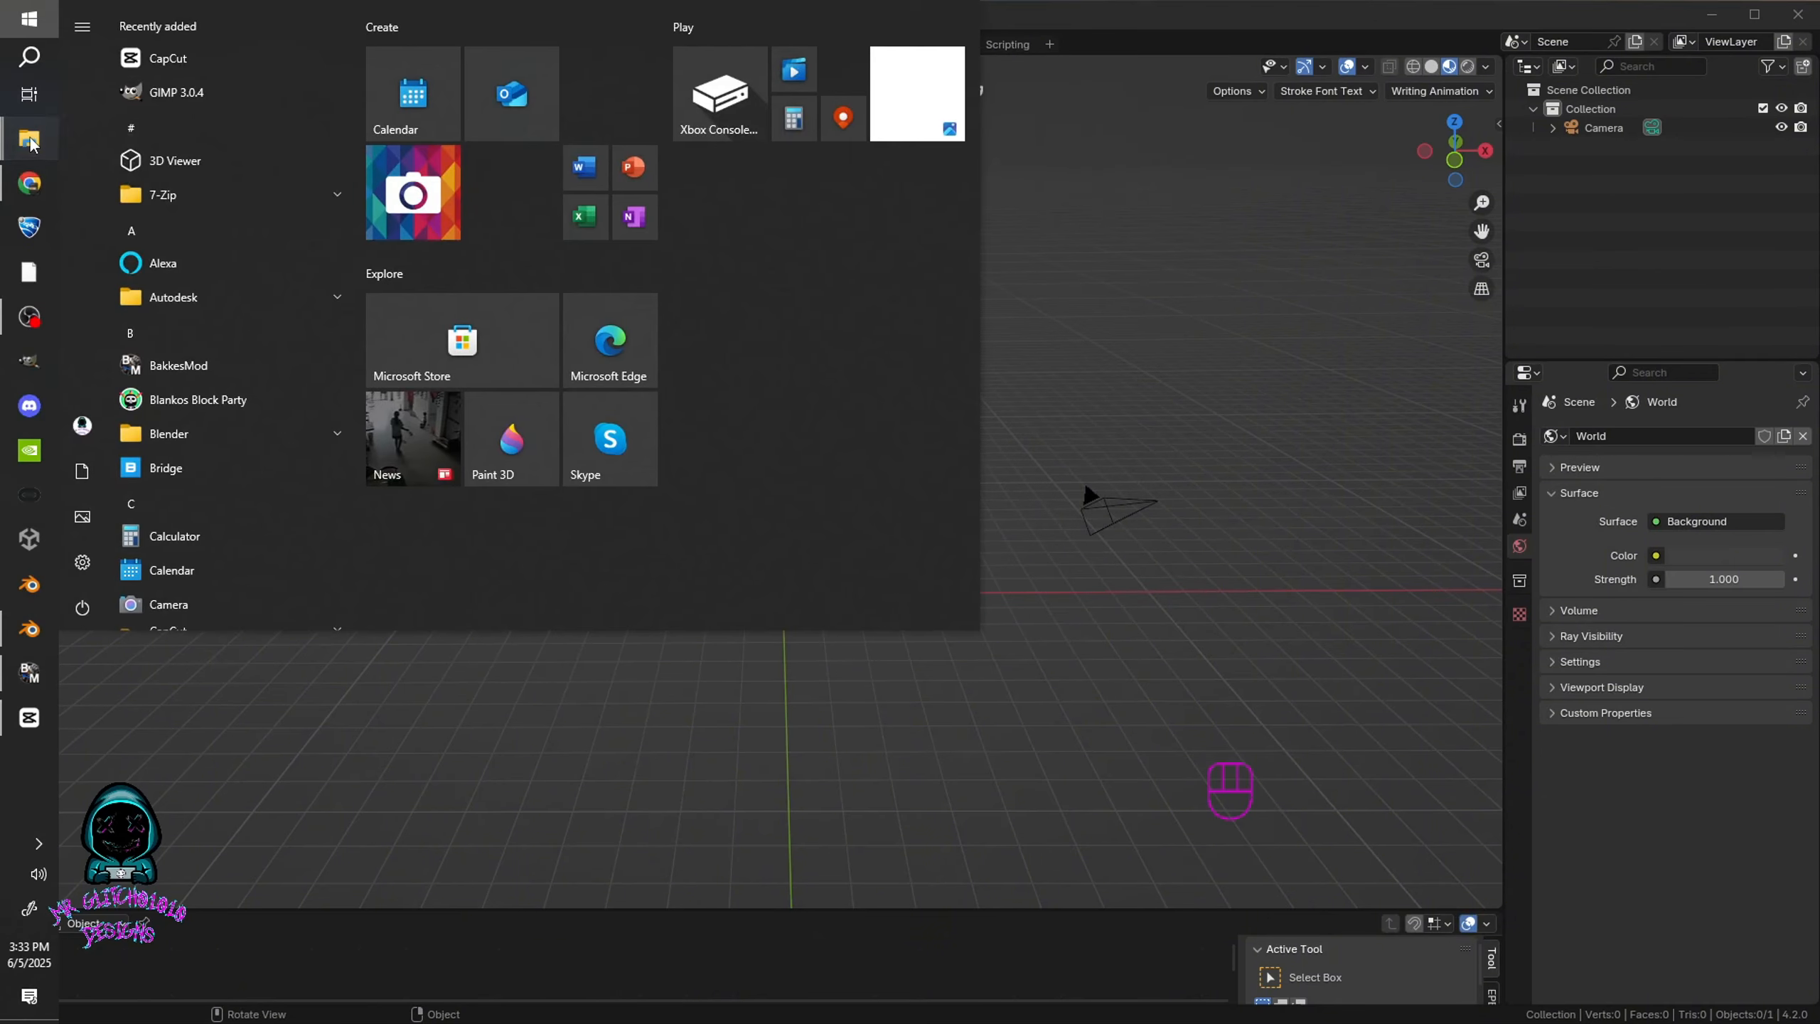
mouse_move(31, 144)
click(151, 226)
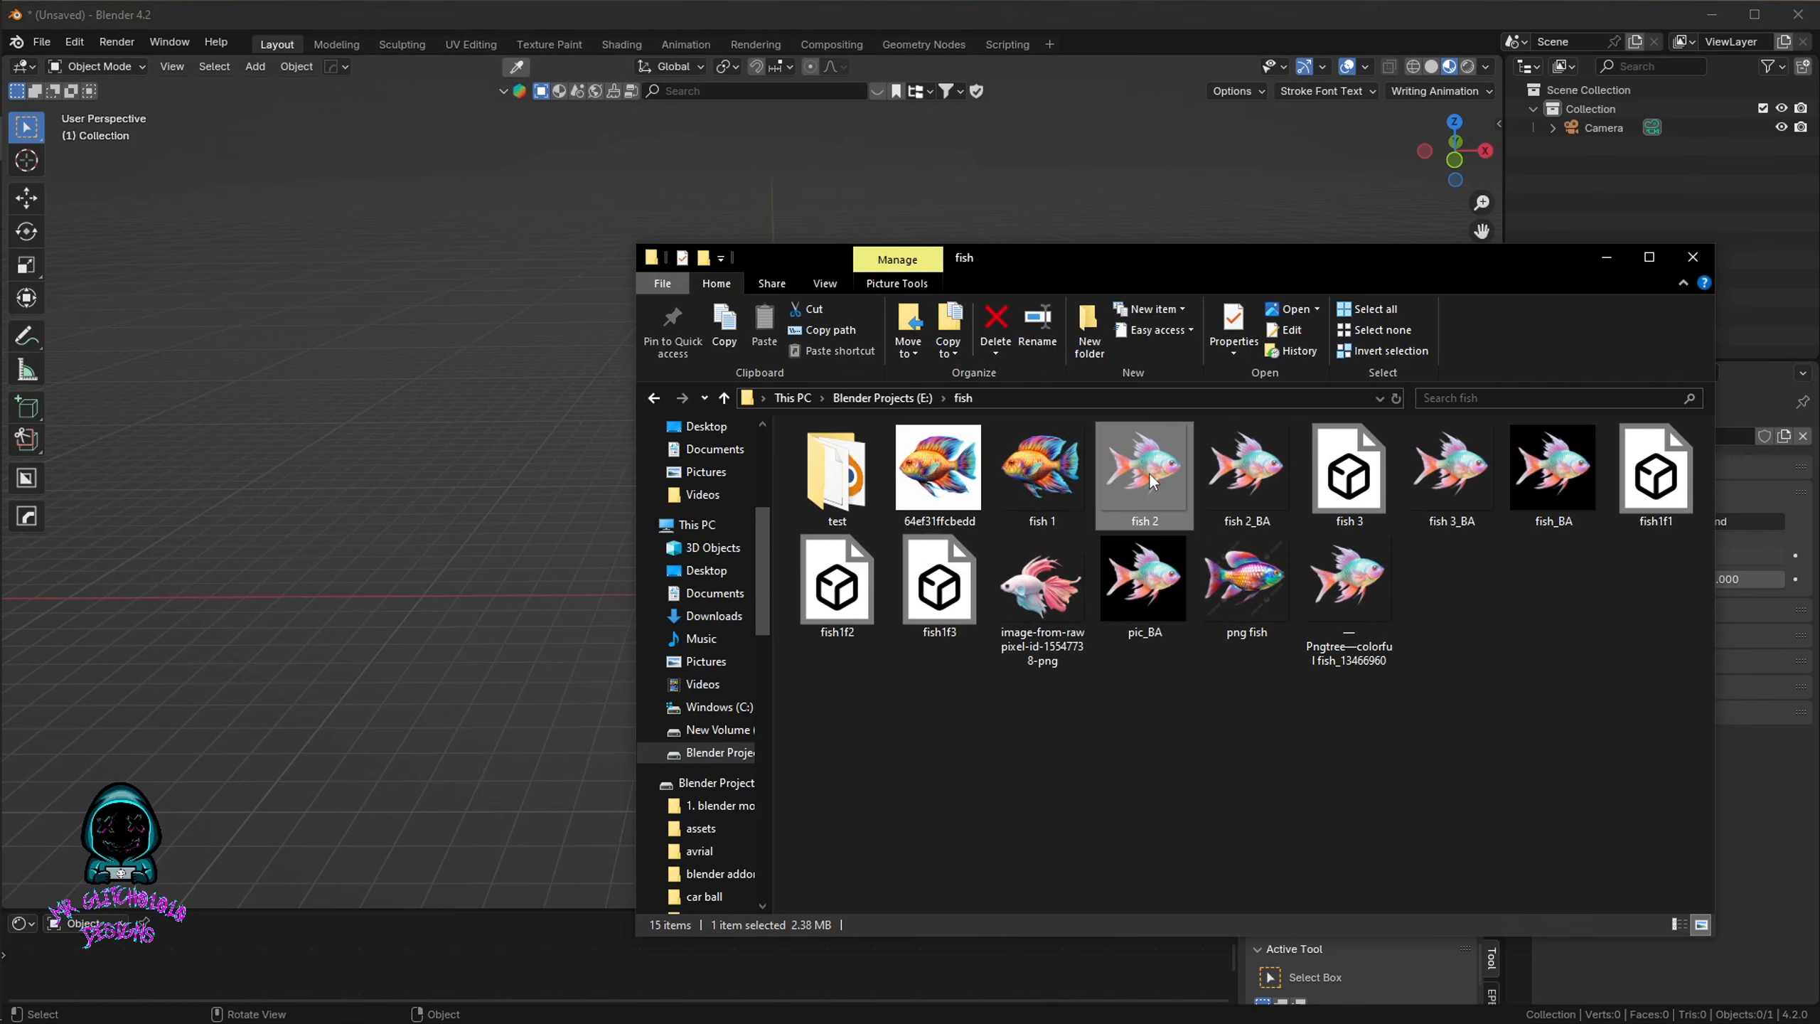
drag(1150, 480, 494, 502)
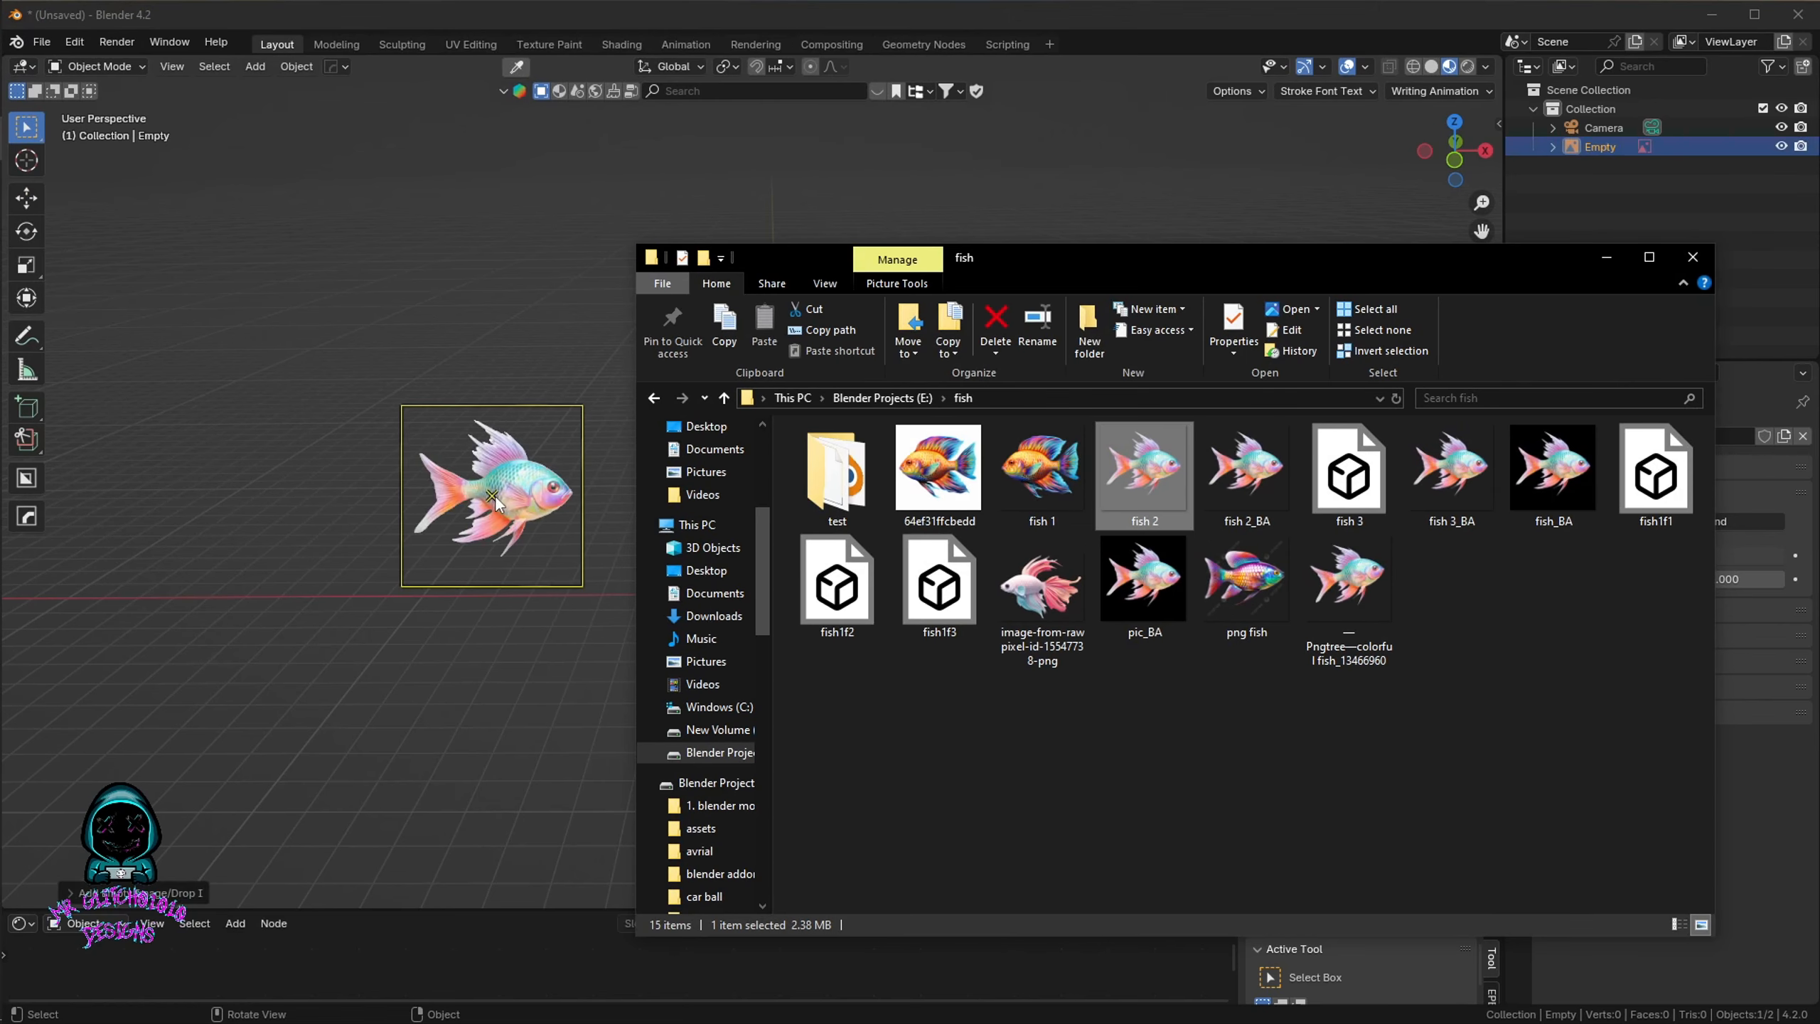
click(1606, 259)
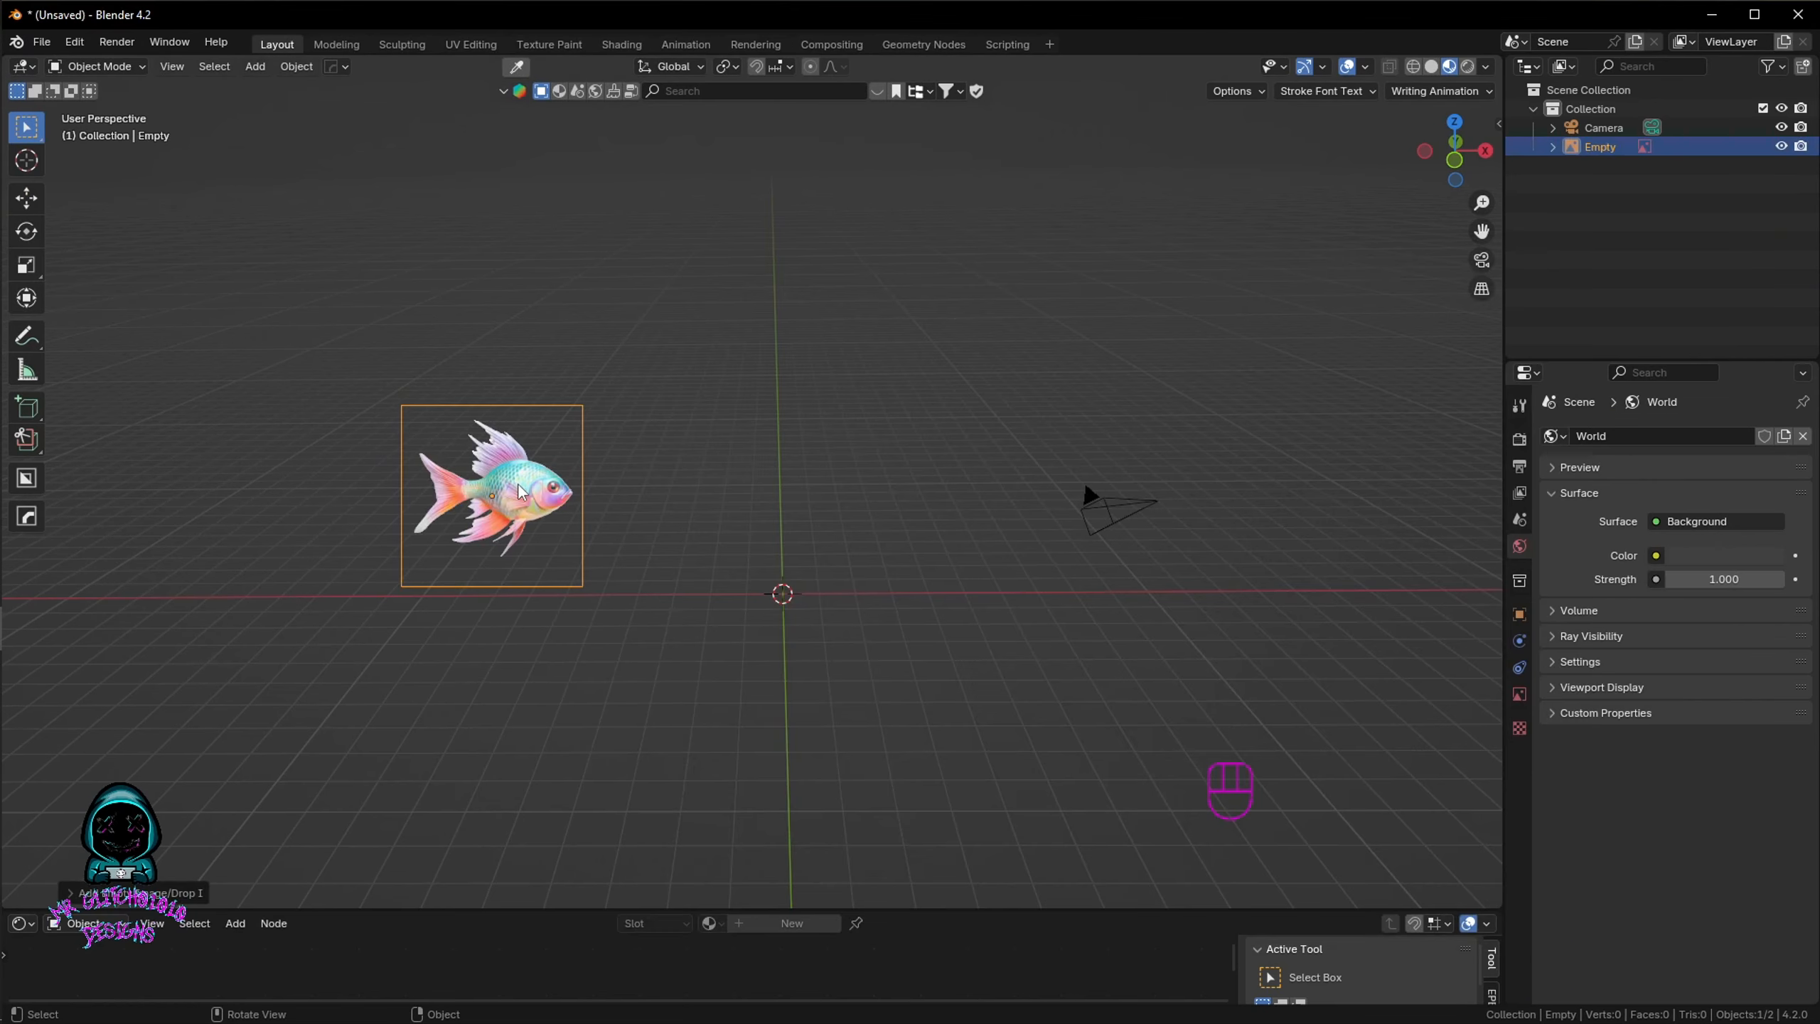
Step: Stand the fish 2 image upright by setting its rotation to X 90°, Y 0° and Z 0°
key(n)
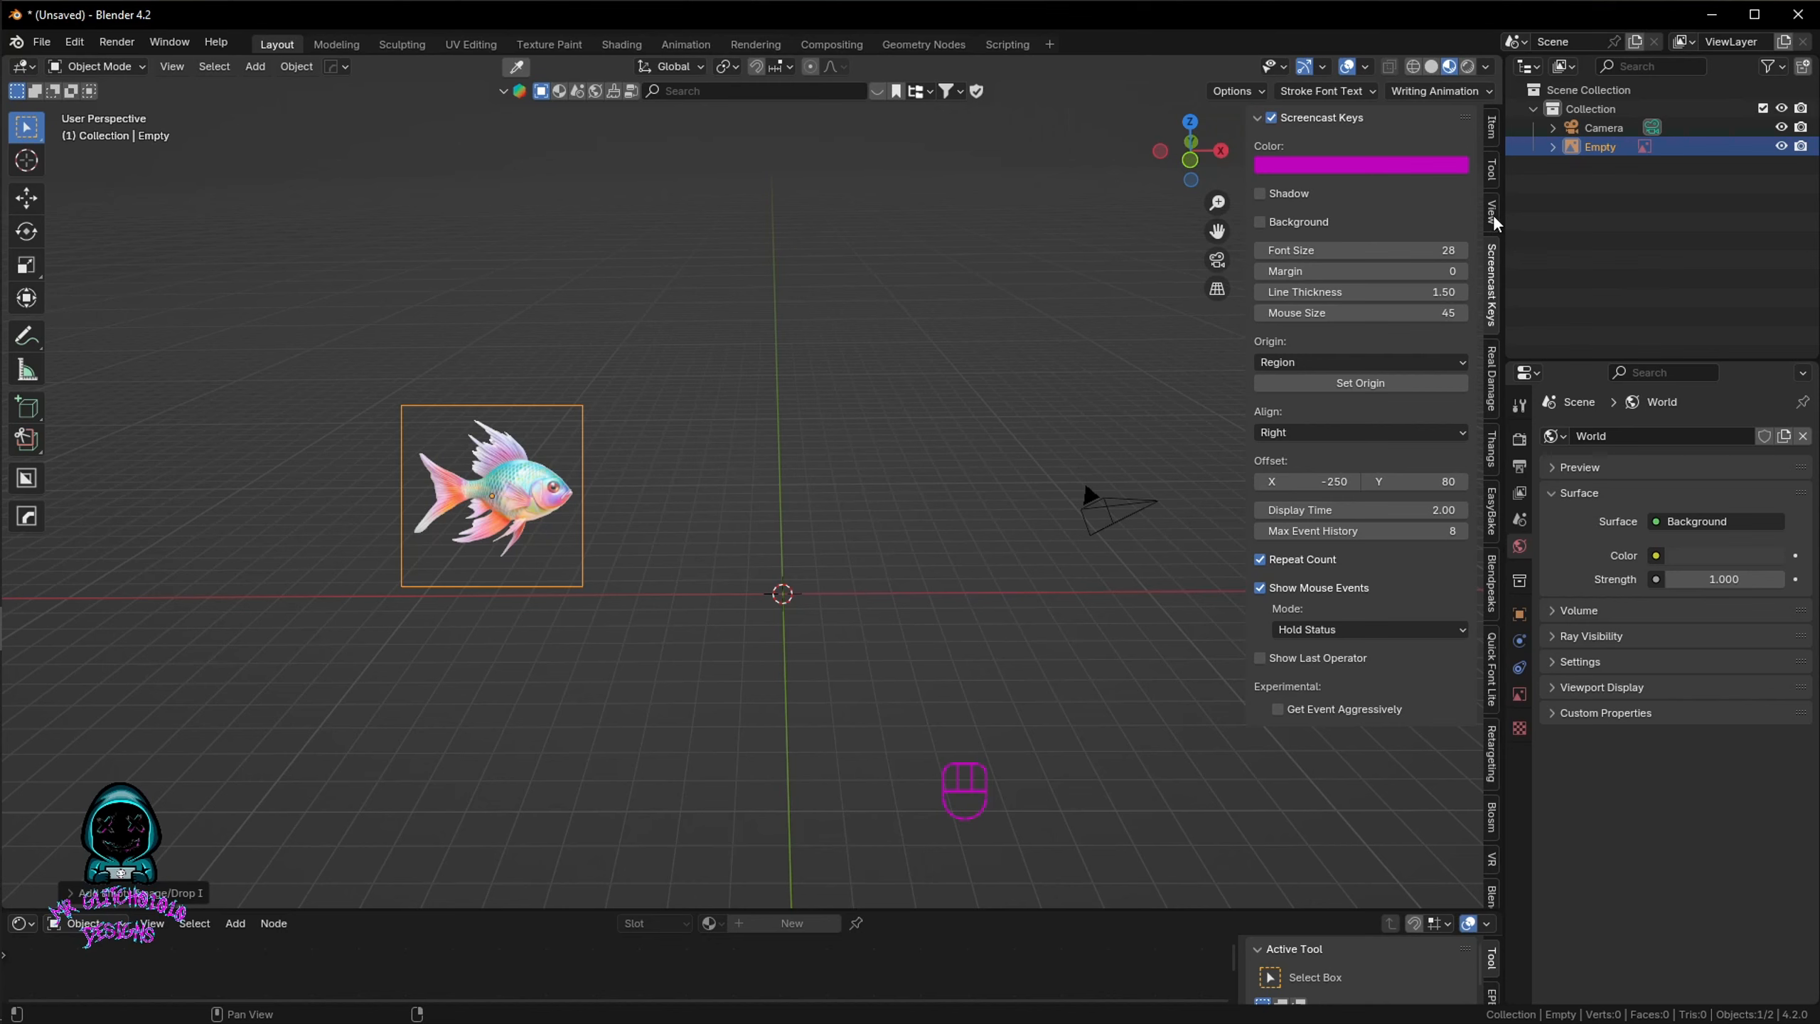
click(1494, 133)
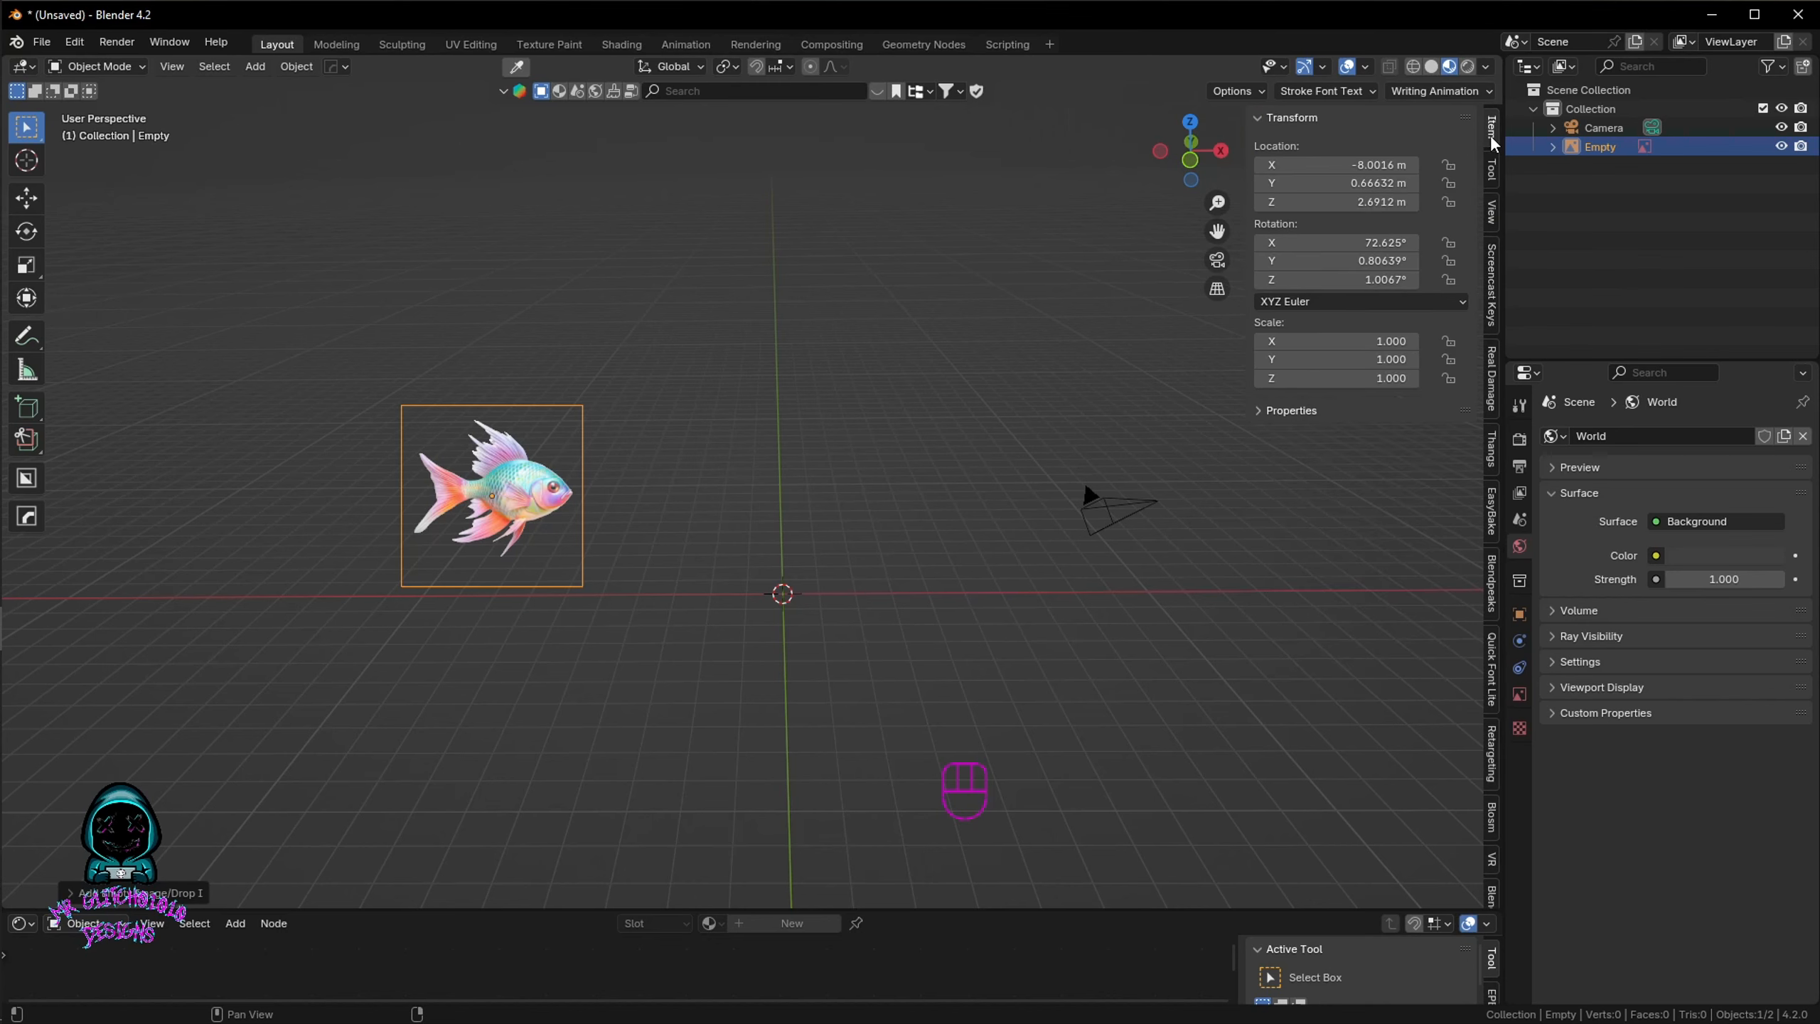
click(1349, 243)
text(90)
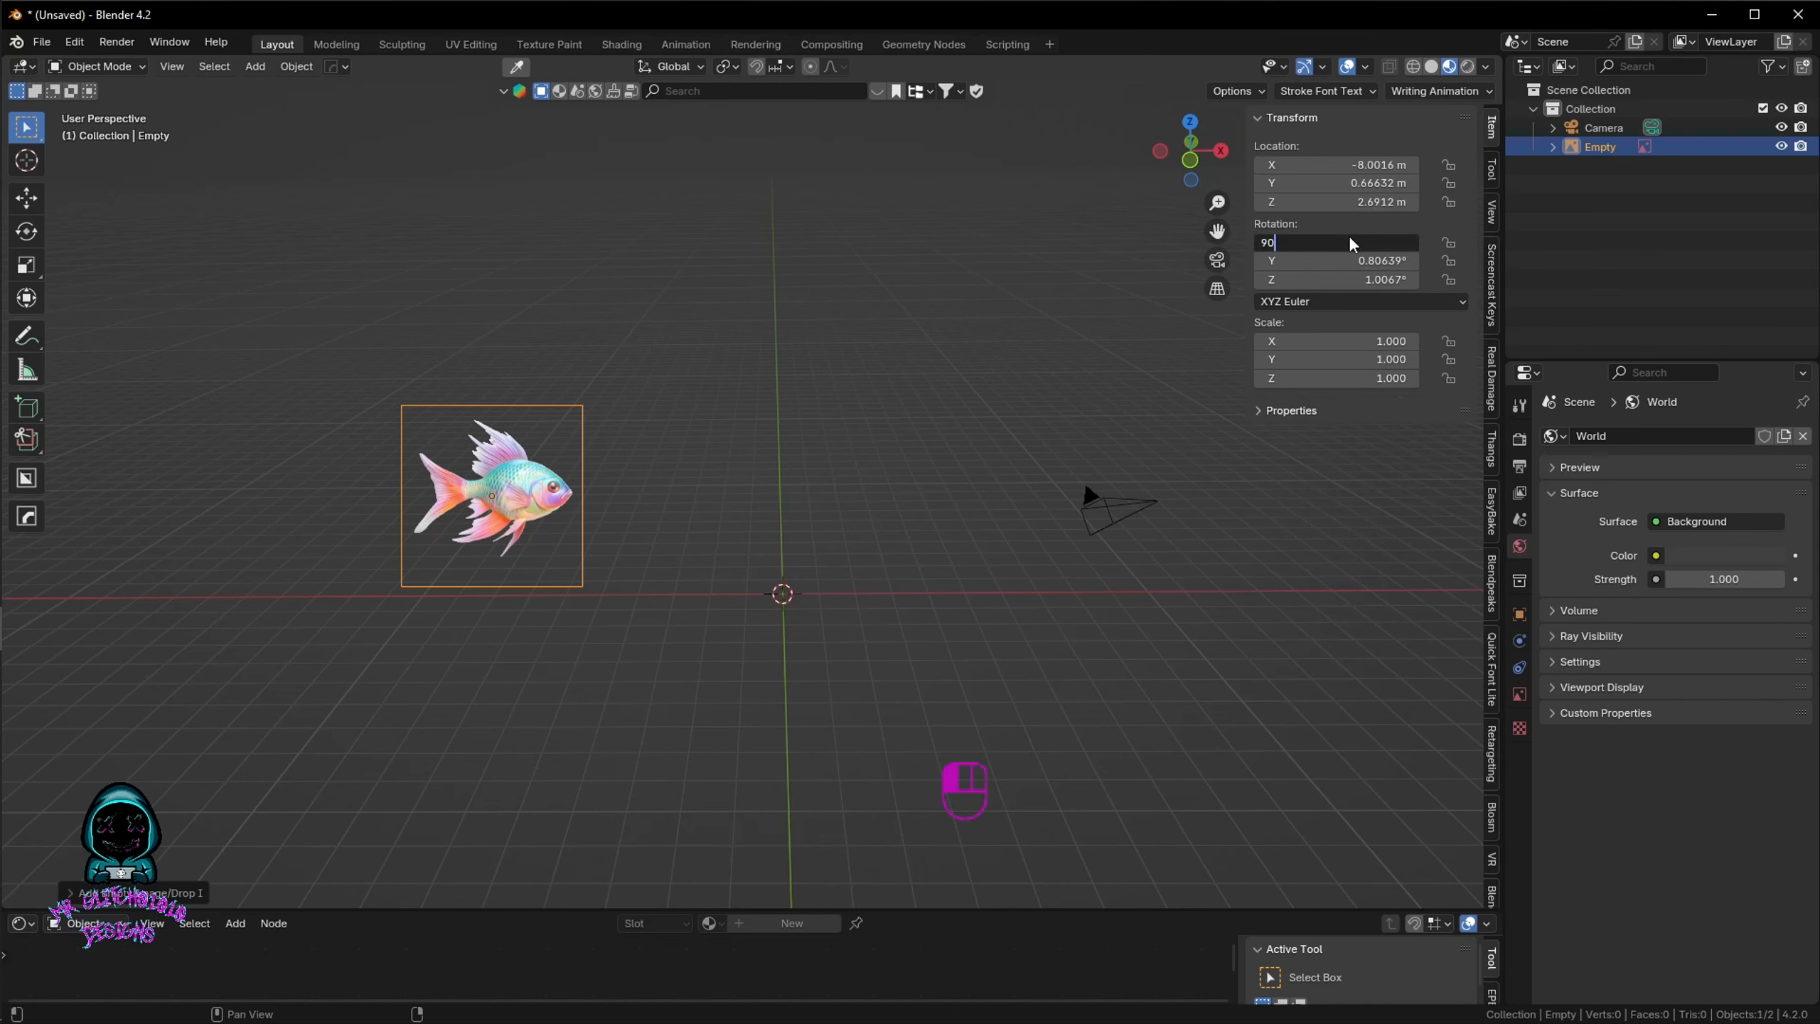
key(Return)
click(1361, 255)
text(0)
key(Return)
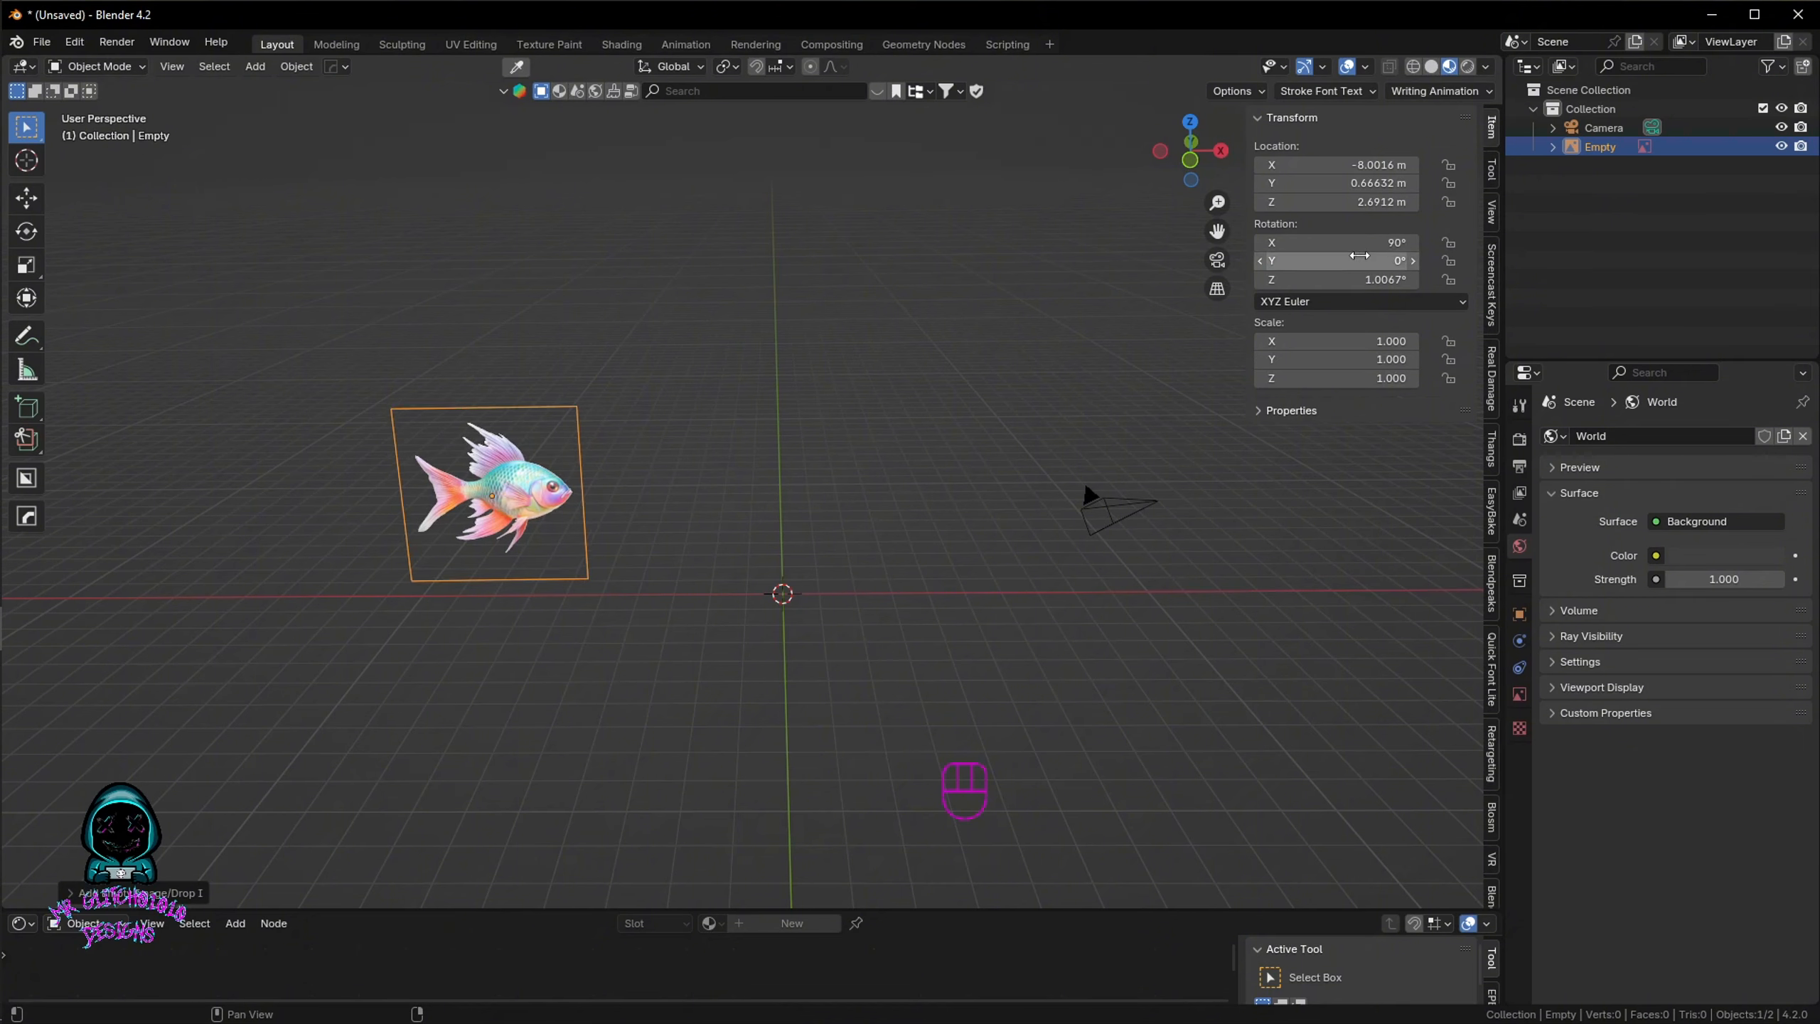
click(1377, 279)
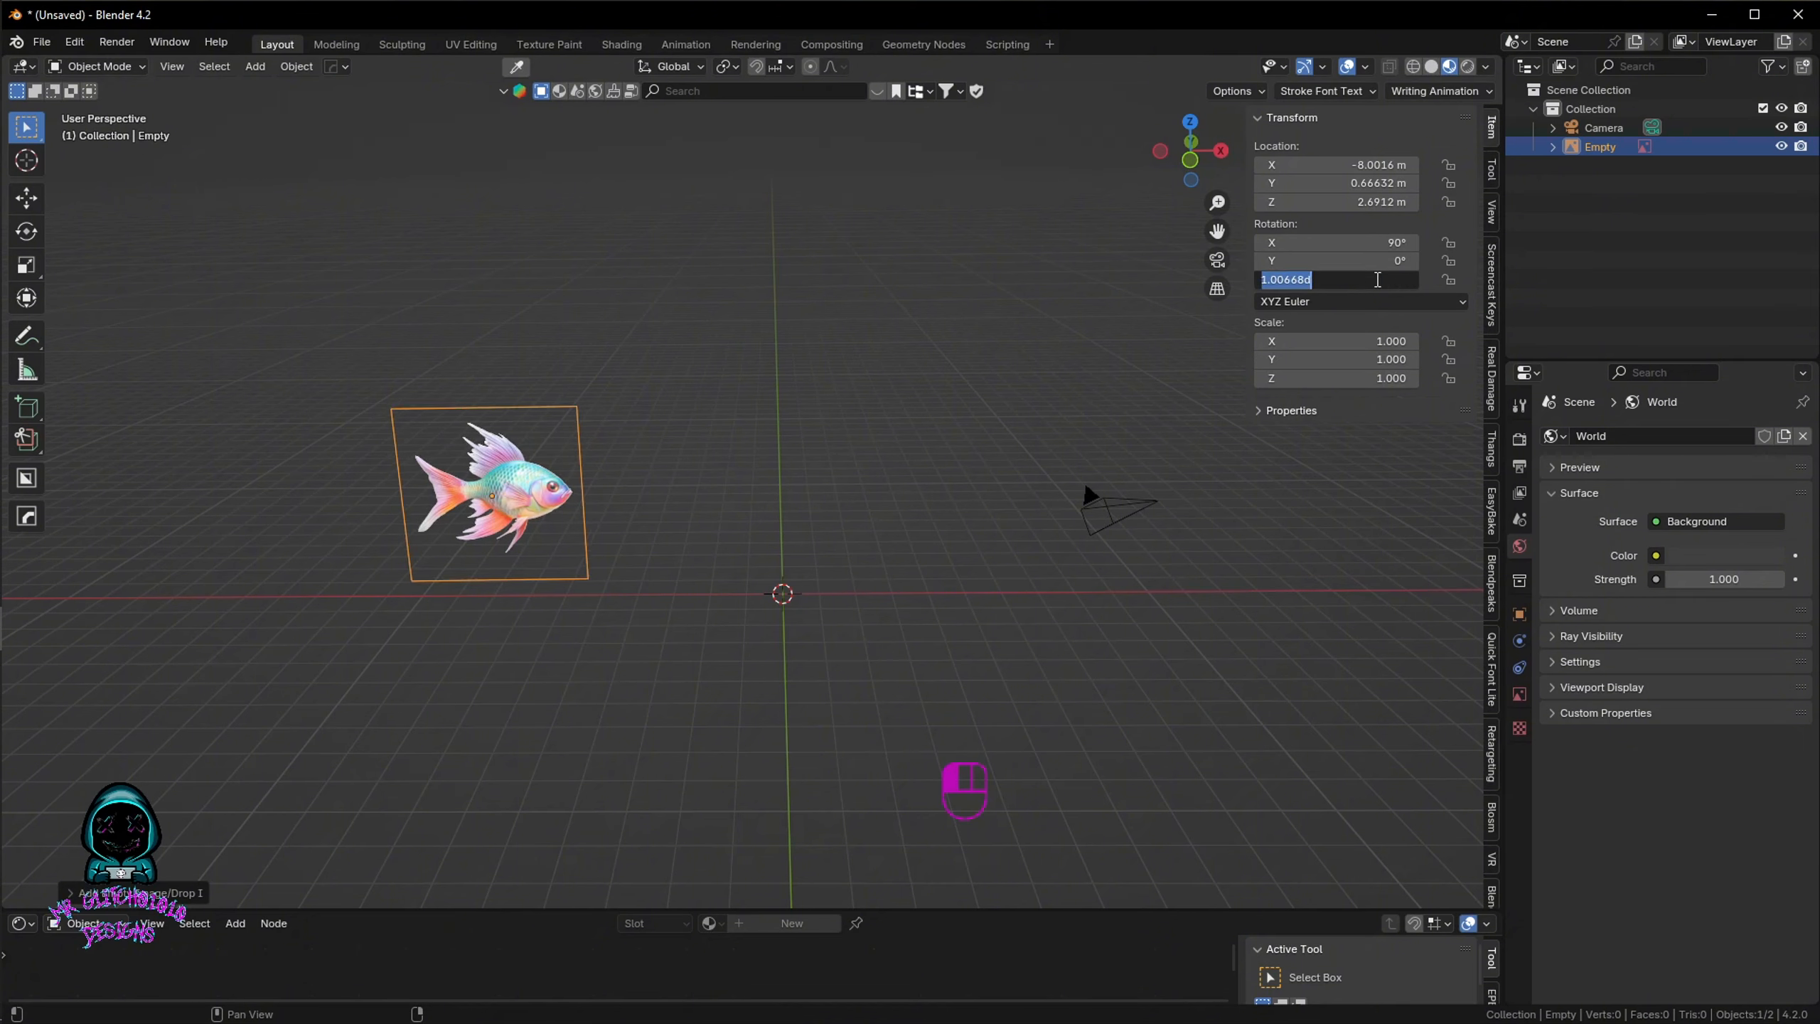
text(0)
key(Return)
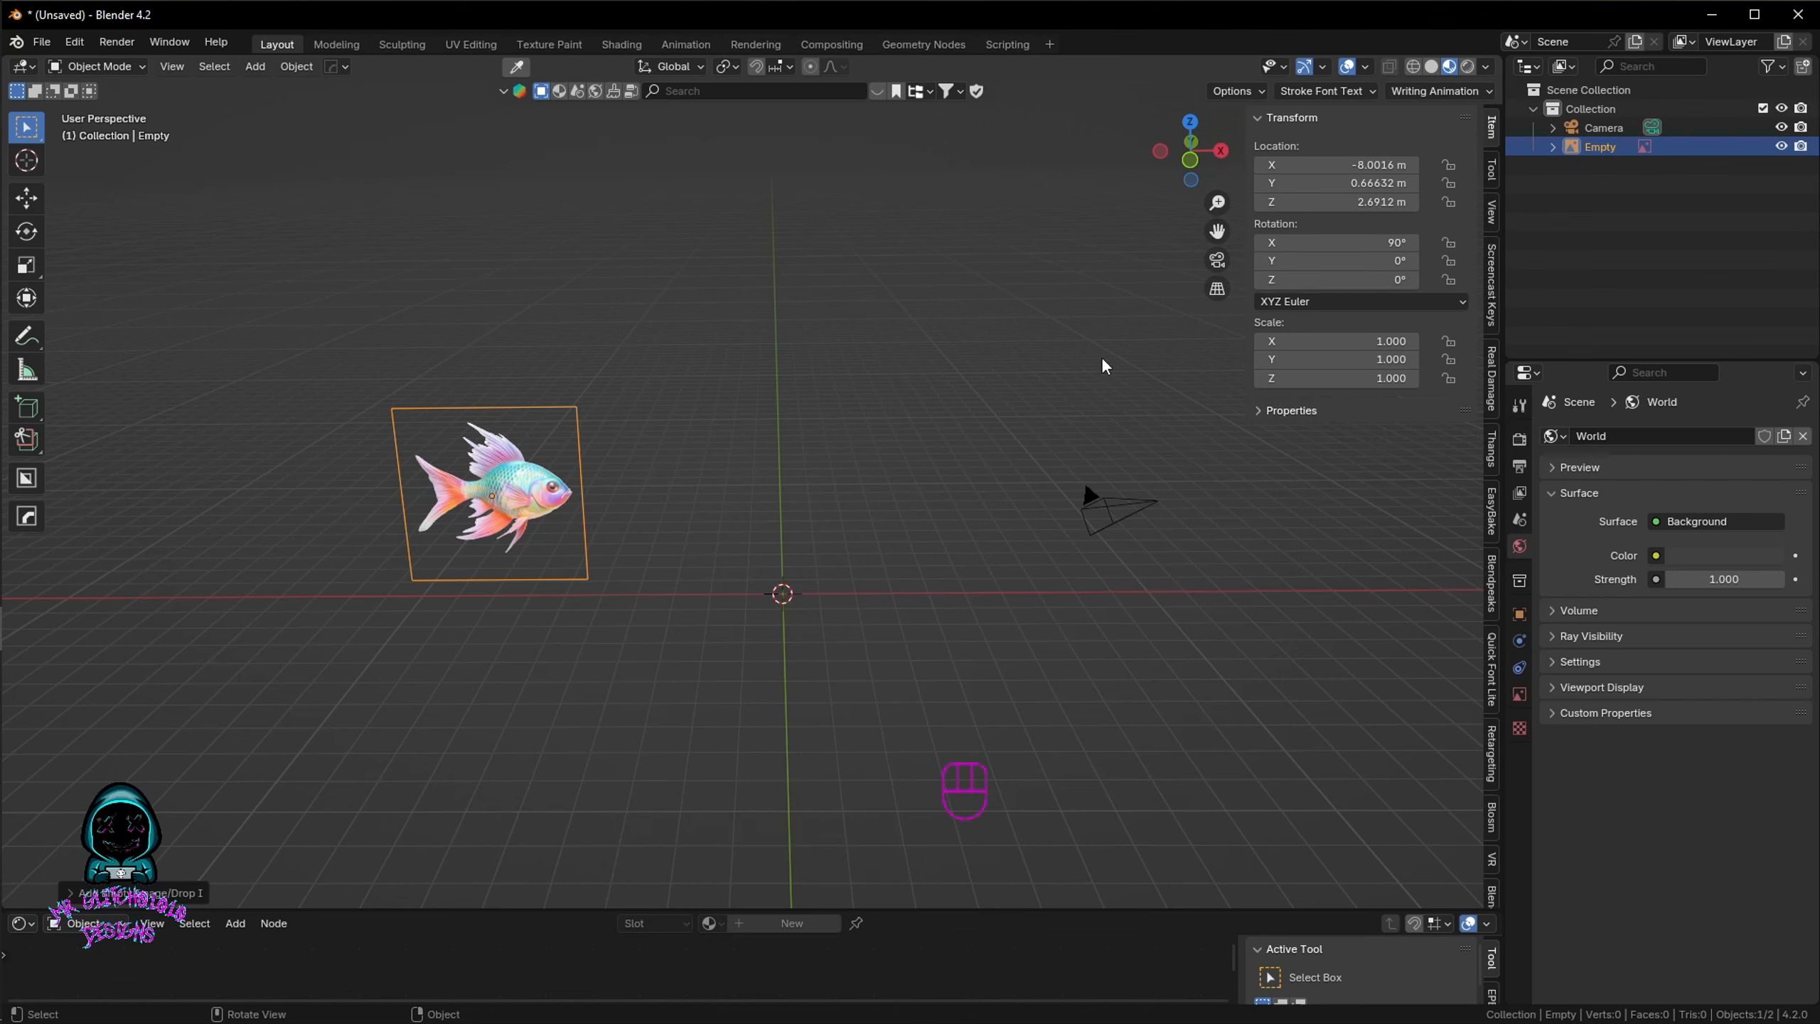
Step: Move the fish 2 image along the global X axis to an X location of about 0.17 m
key(g)
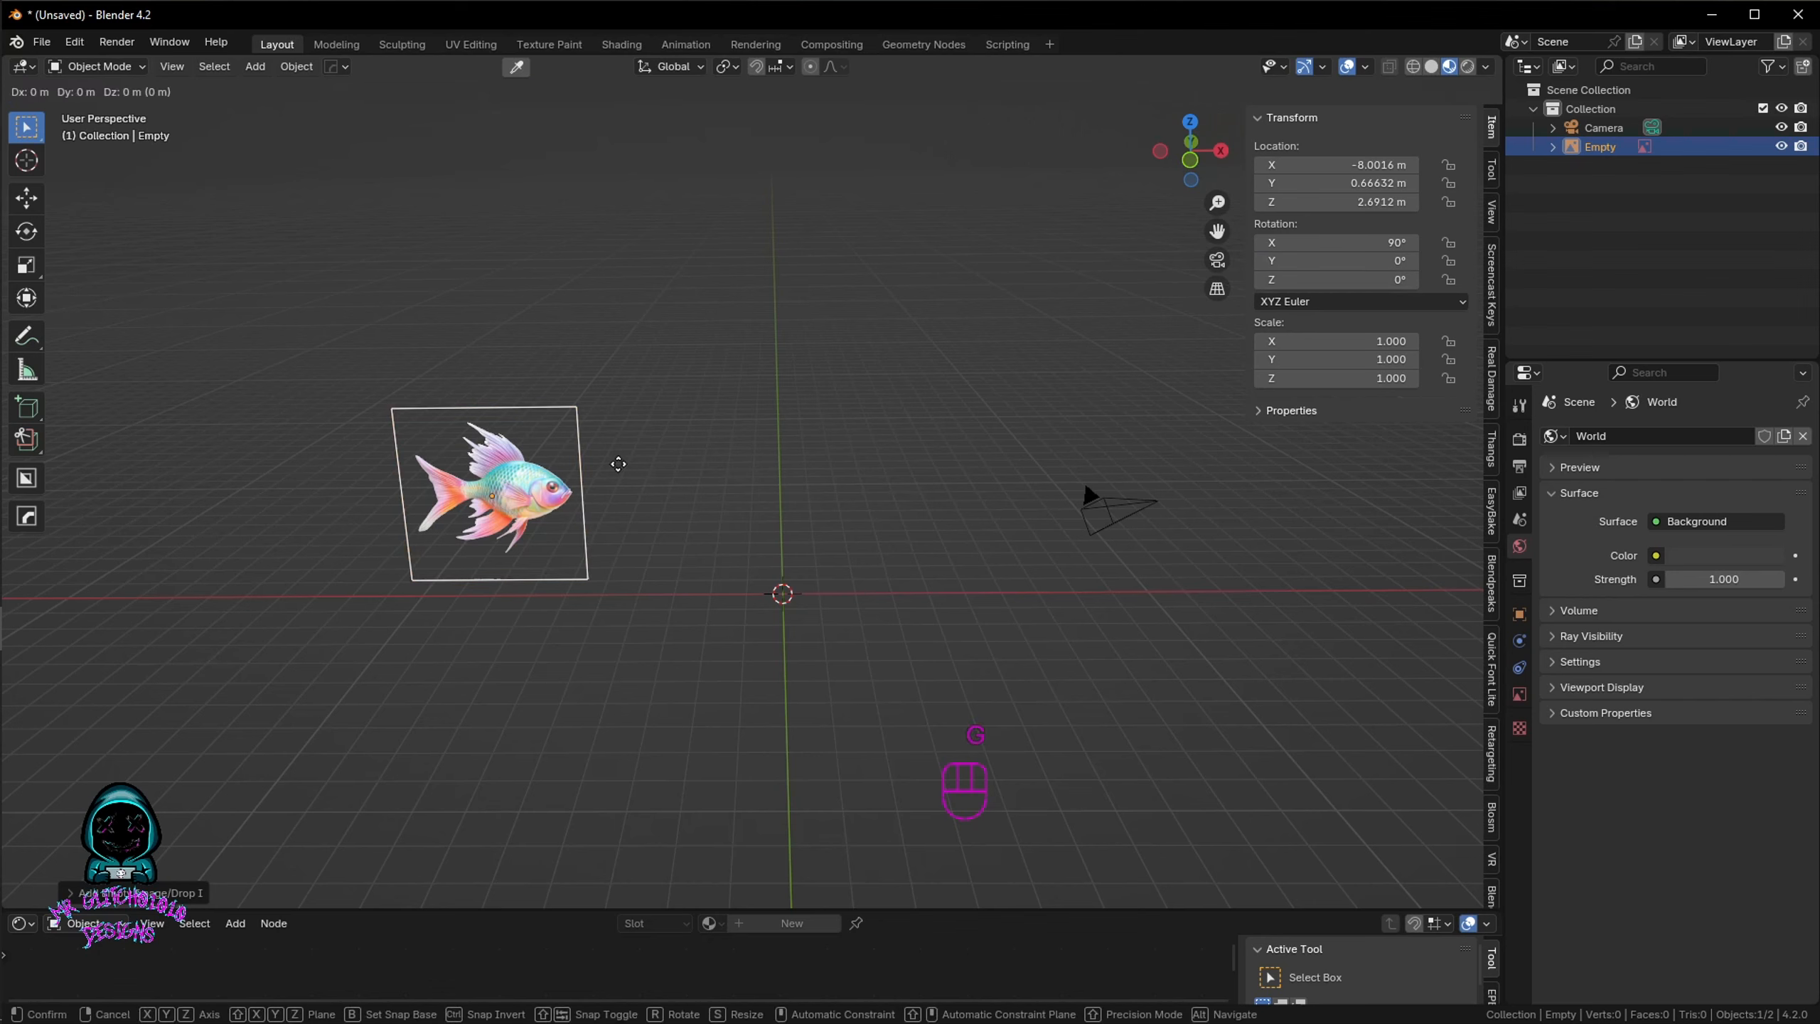
key(y)
key(x)
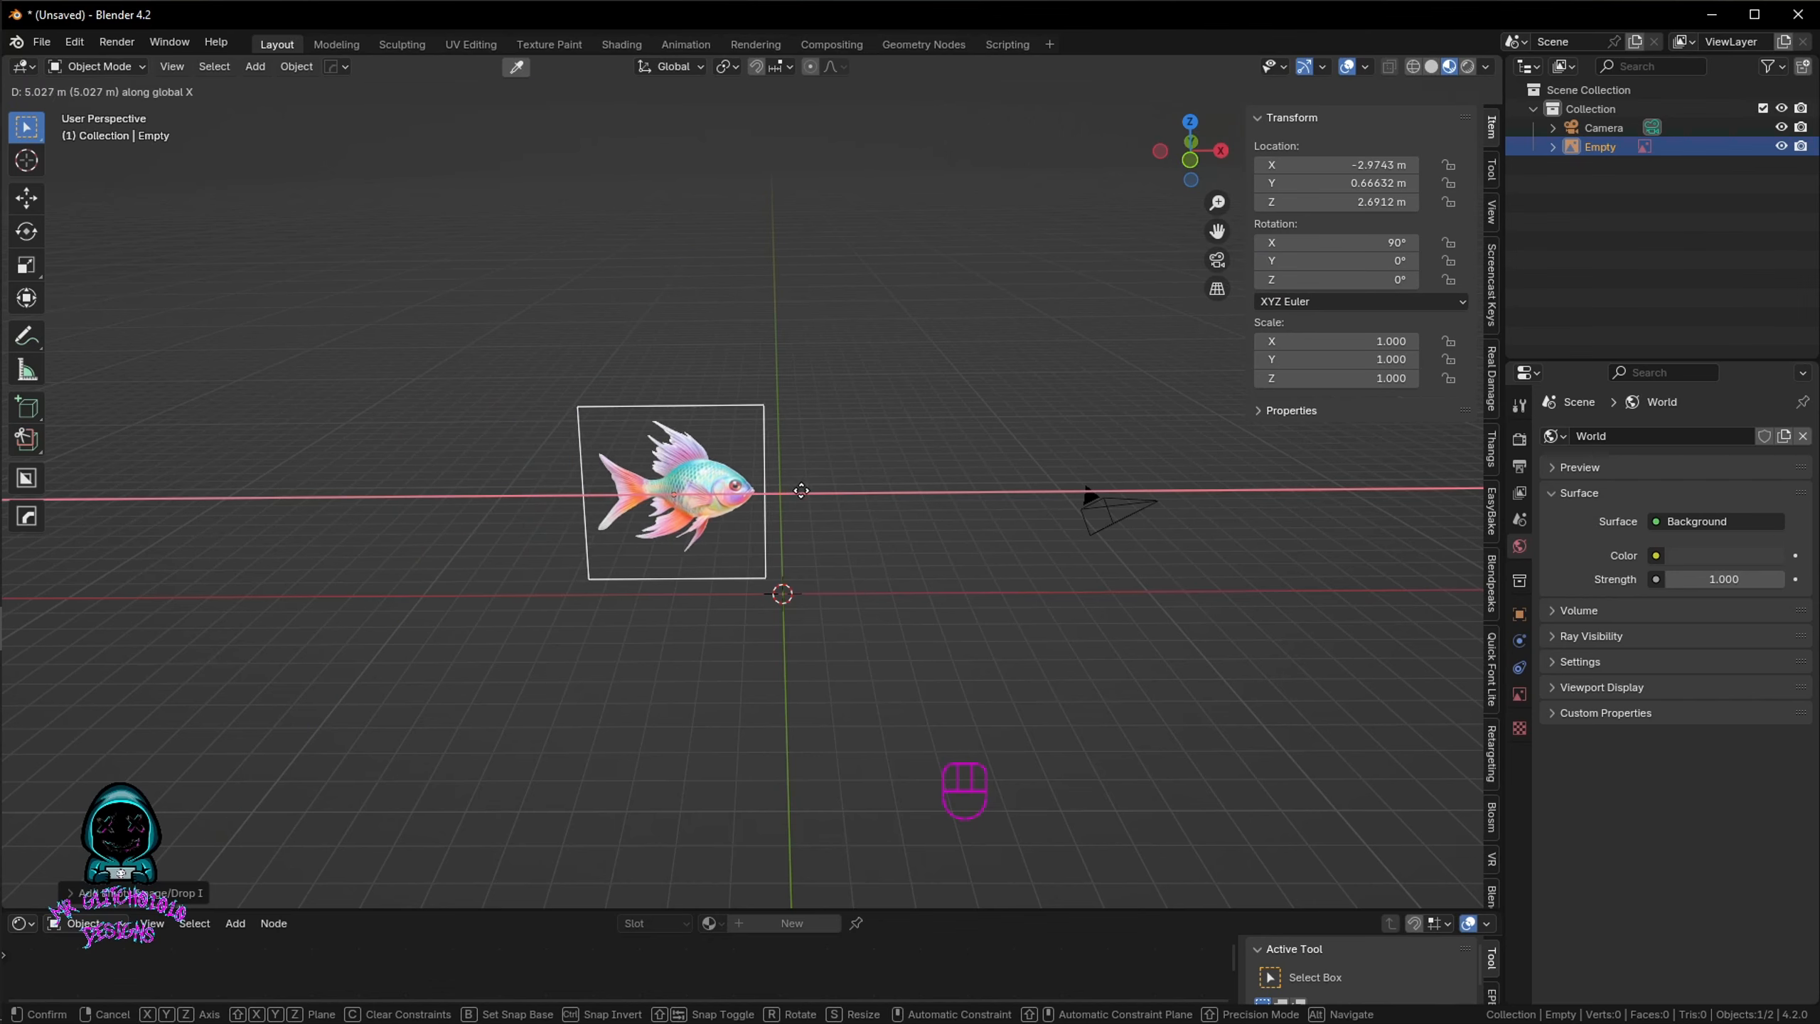
click(891, 494)
scroll(853, 456, up, 1)
shift+middle_drag(834, 454, 777, 457)
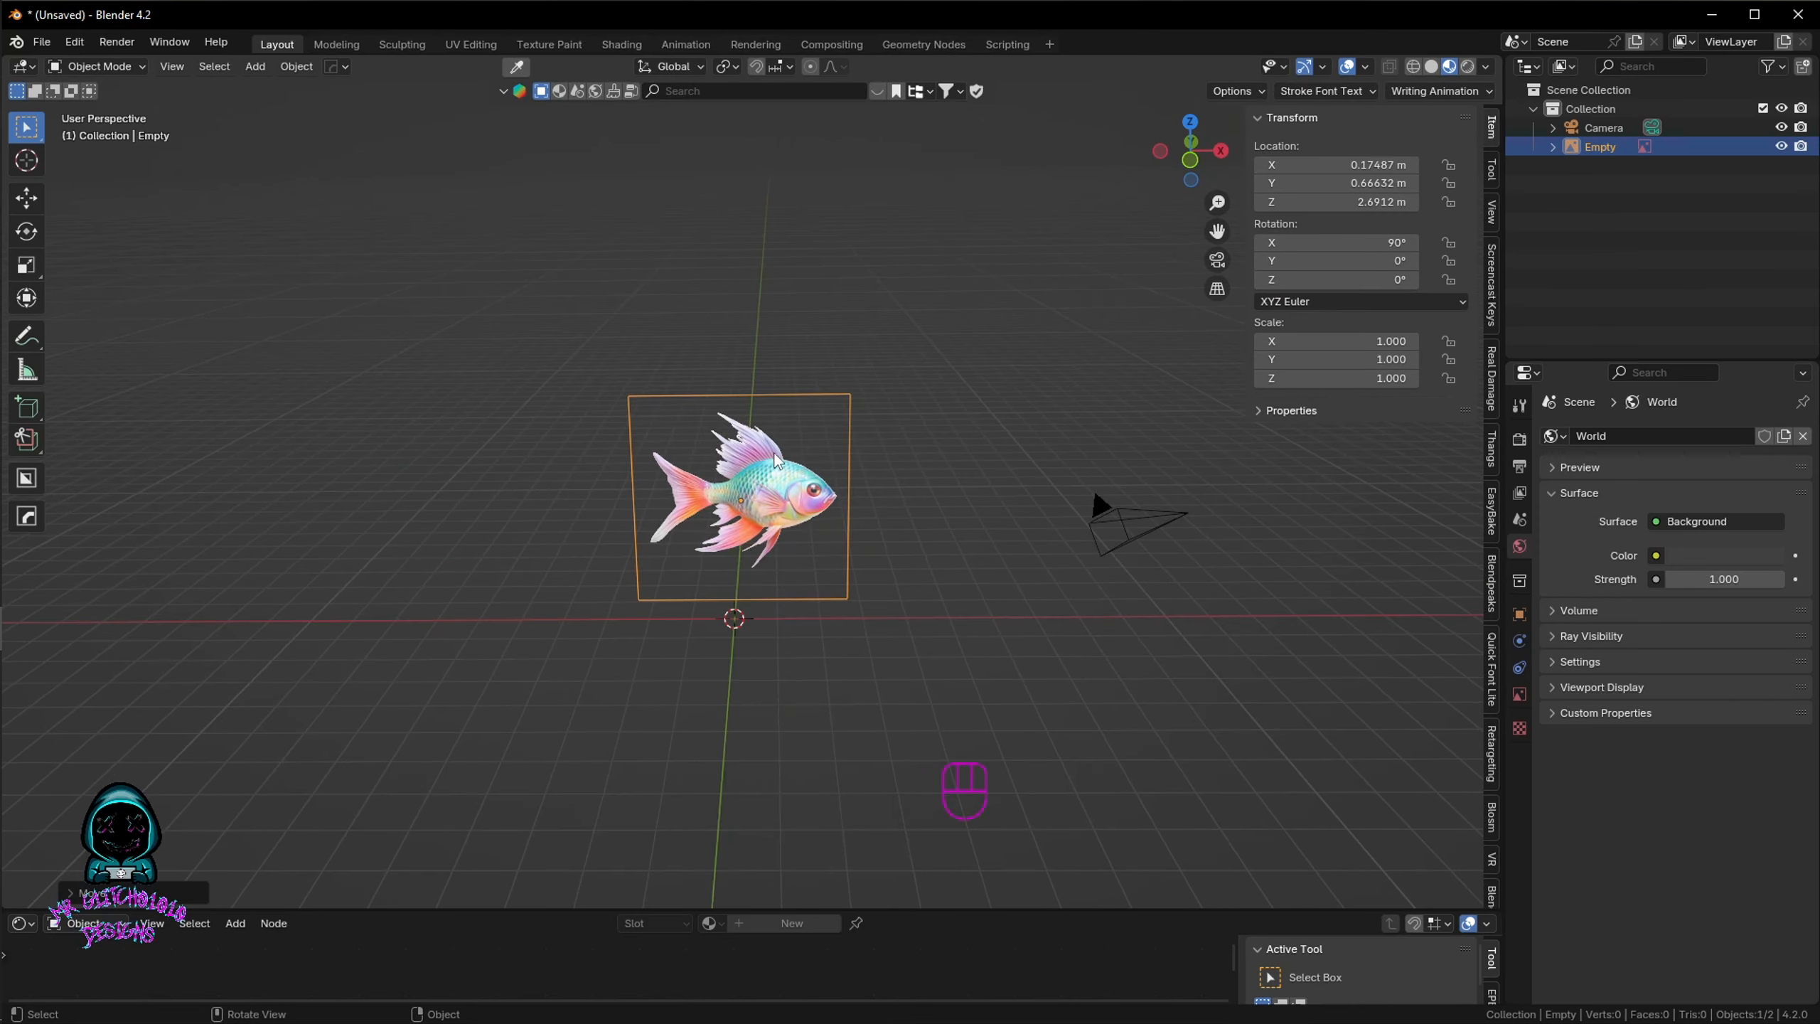
Step: Bring the white-background fish image "64ef31ffcbedd" from the File Explorer fish folder into the Blender scene beside the first fish
key(super)
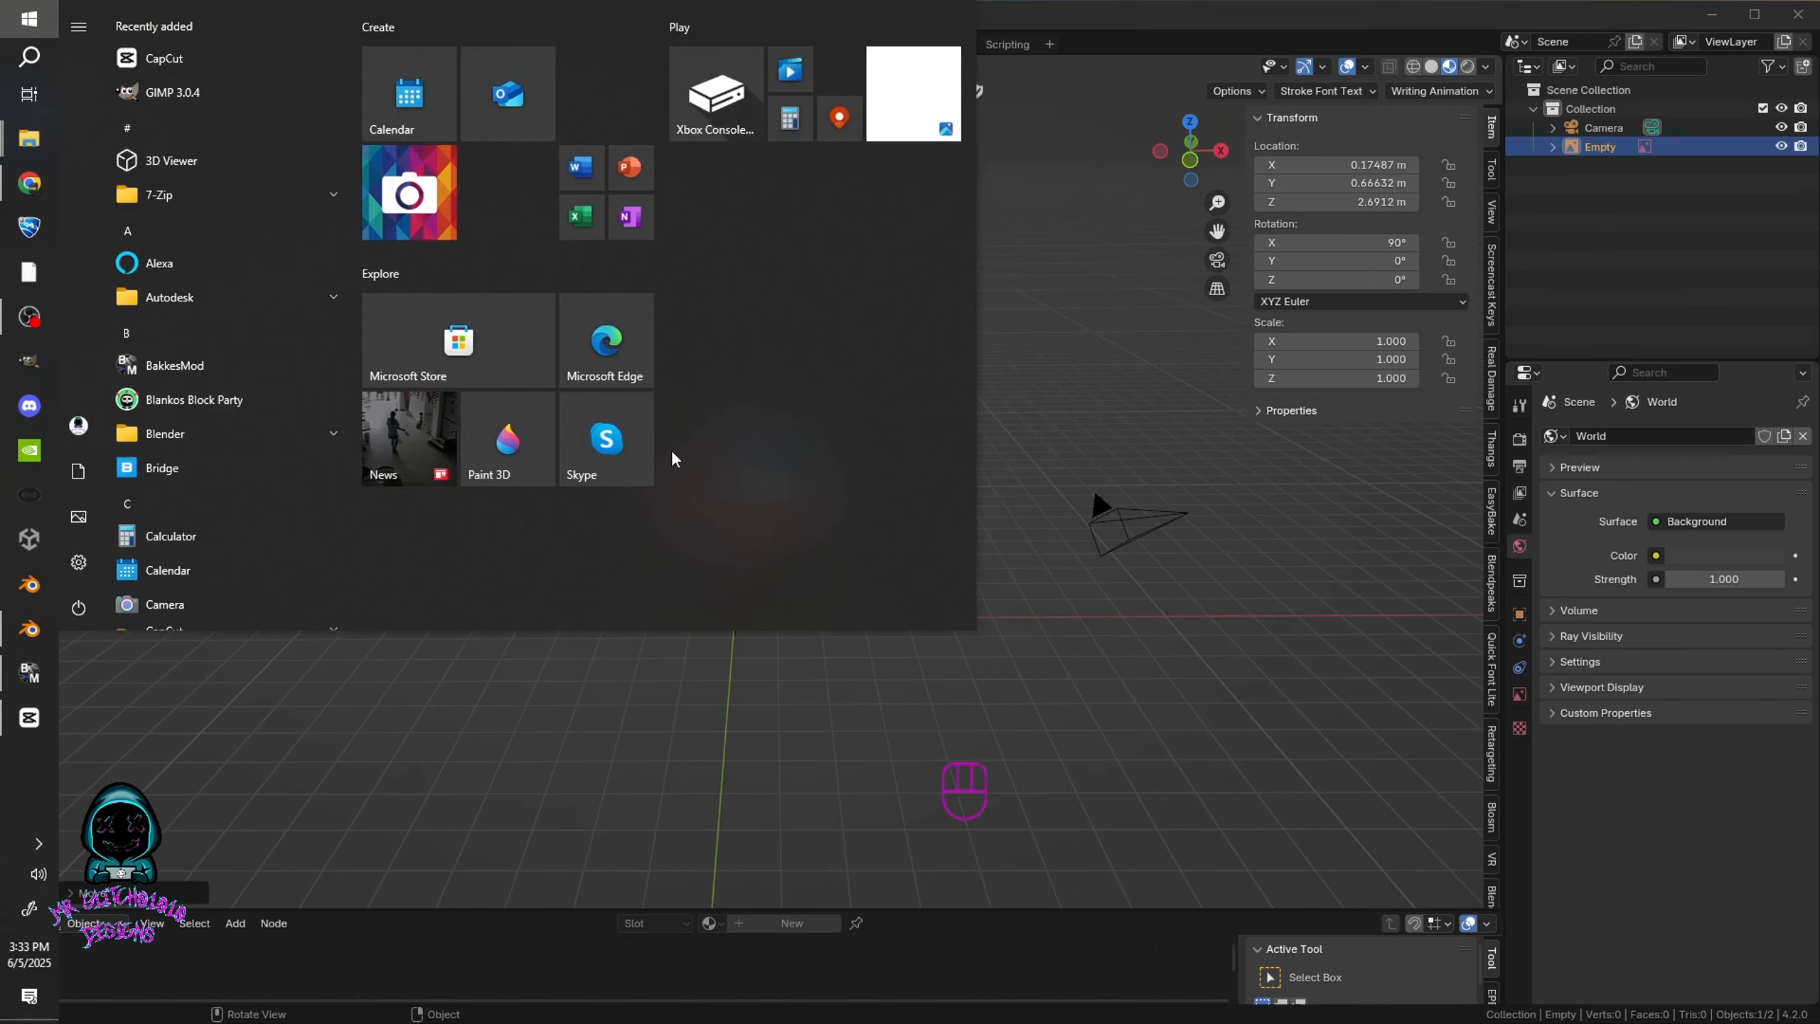
mouse_move(39, 147)
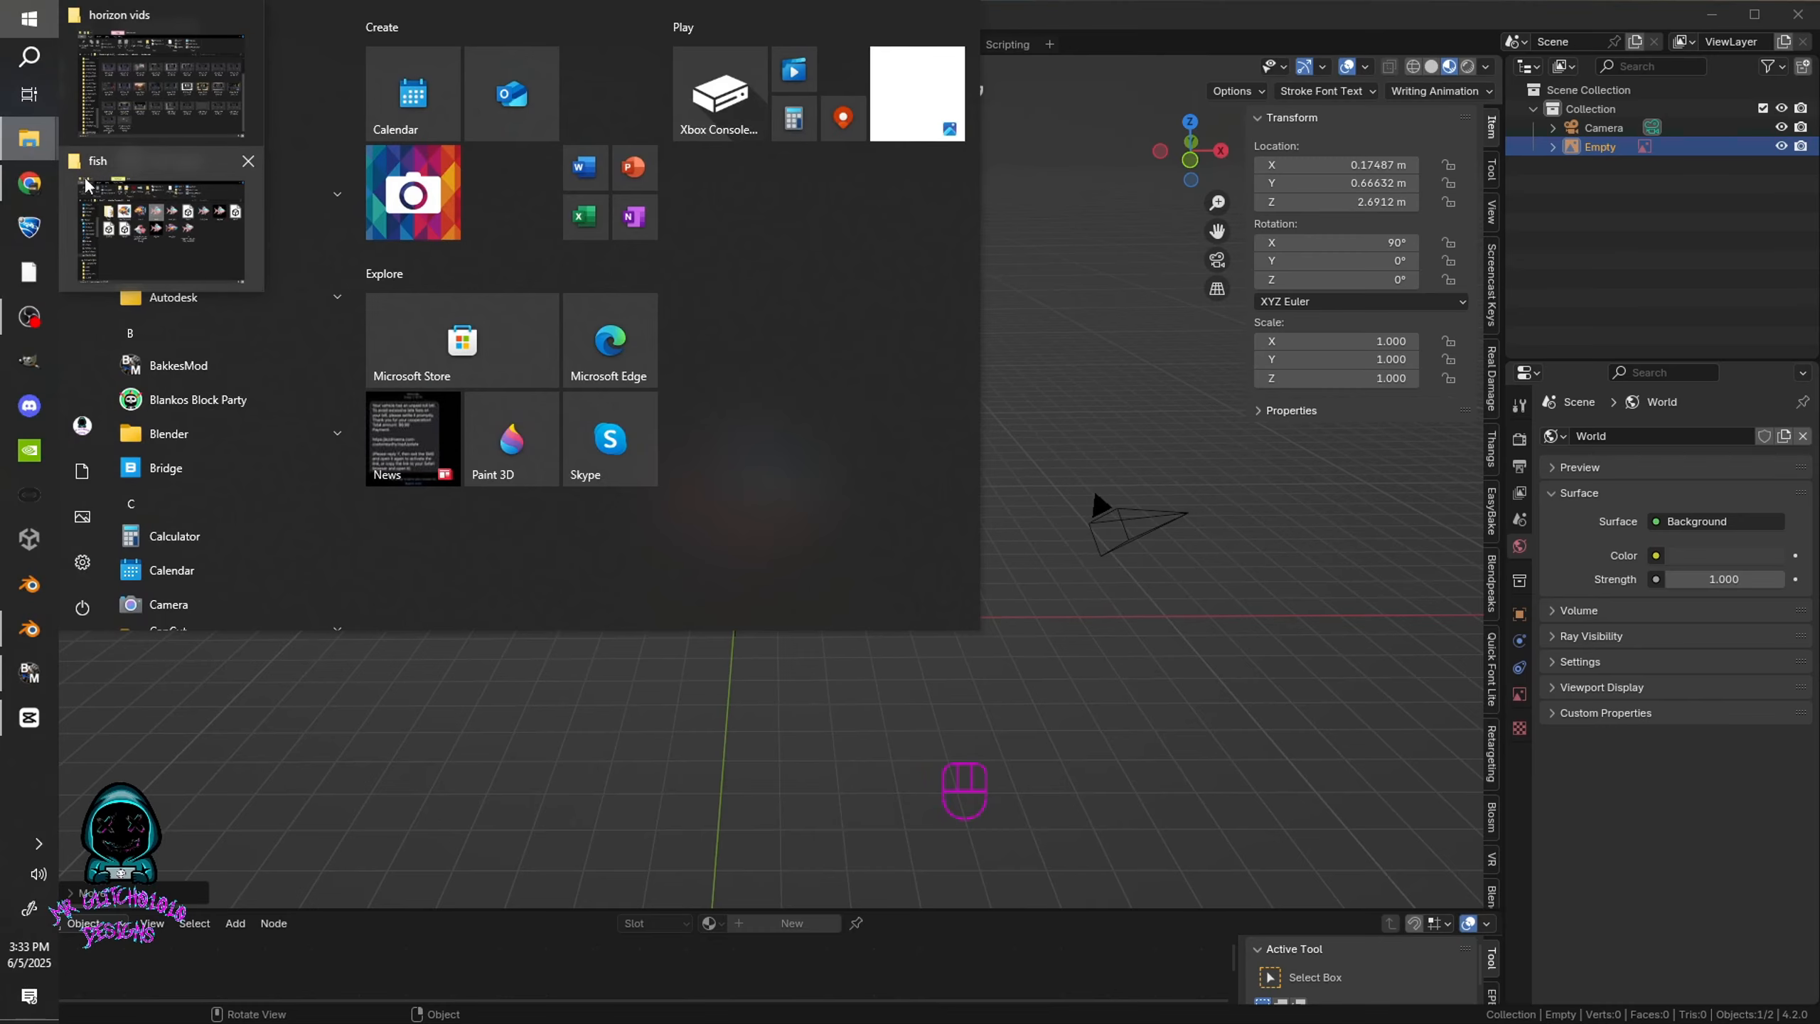
click(127, 201)
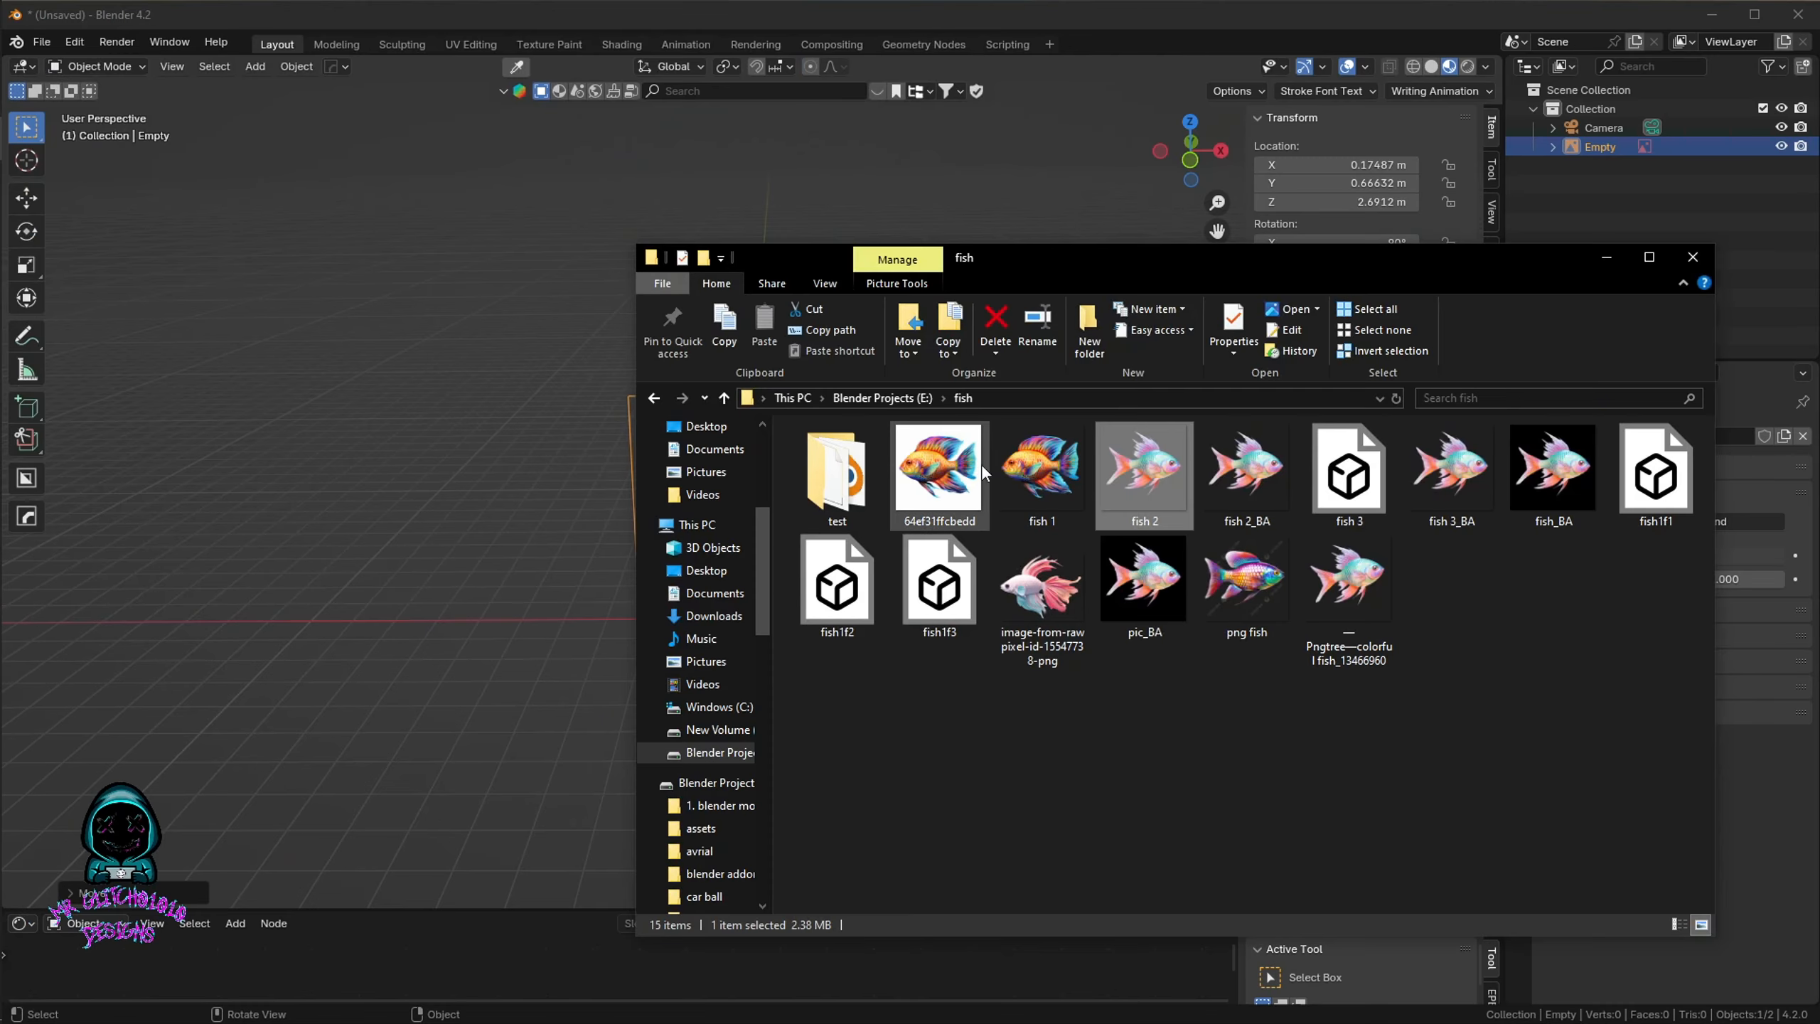
drag(952, 479, 454, 505)
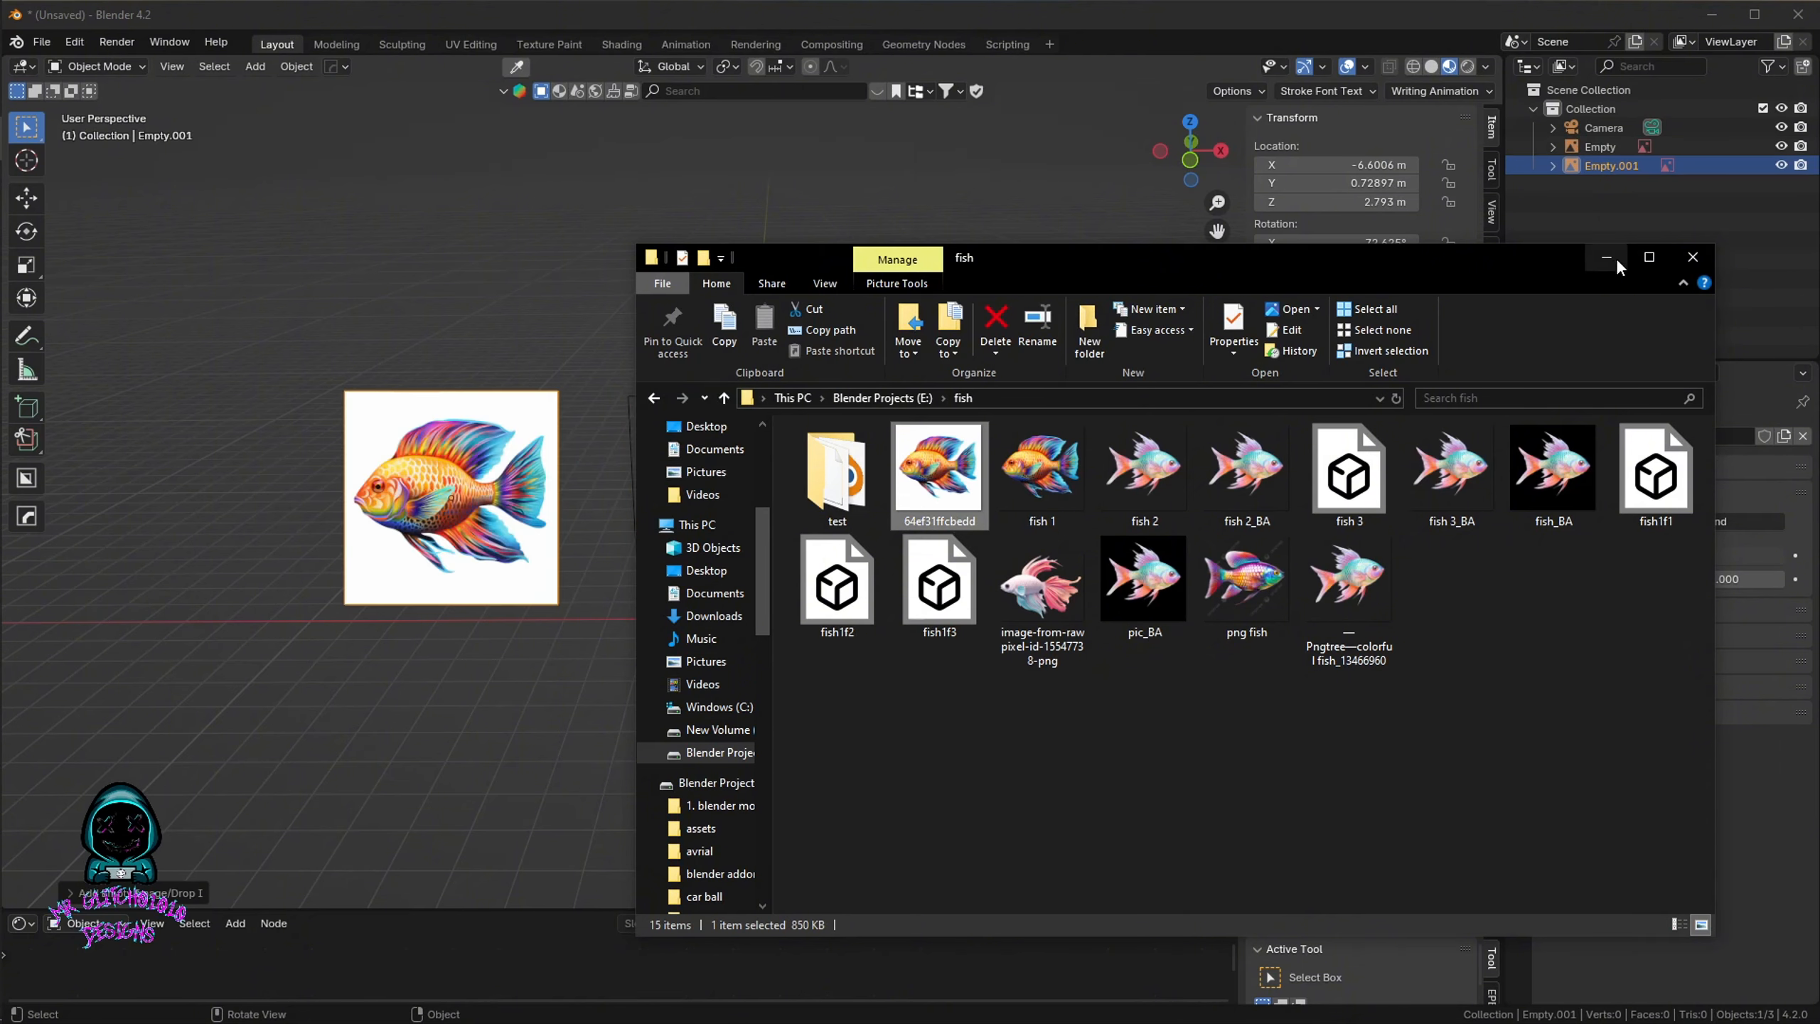
click(1612, 258)
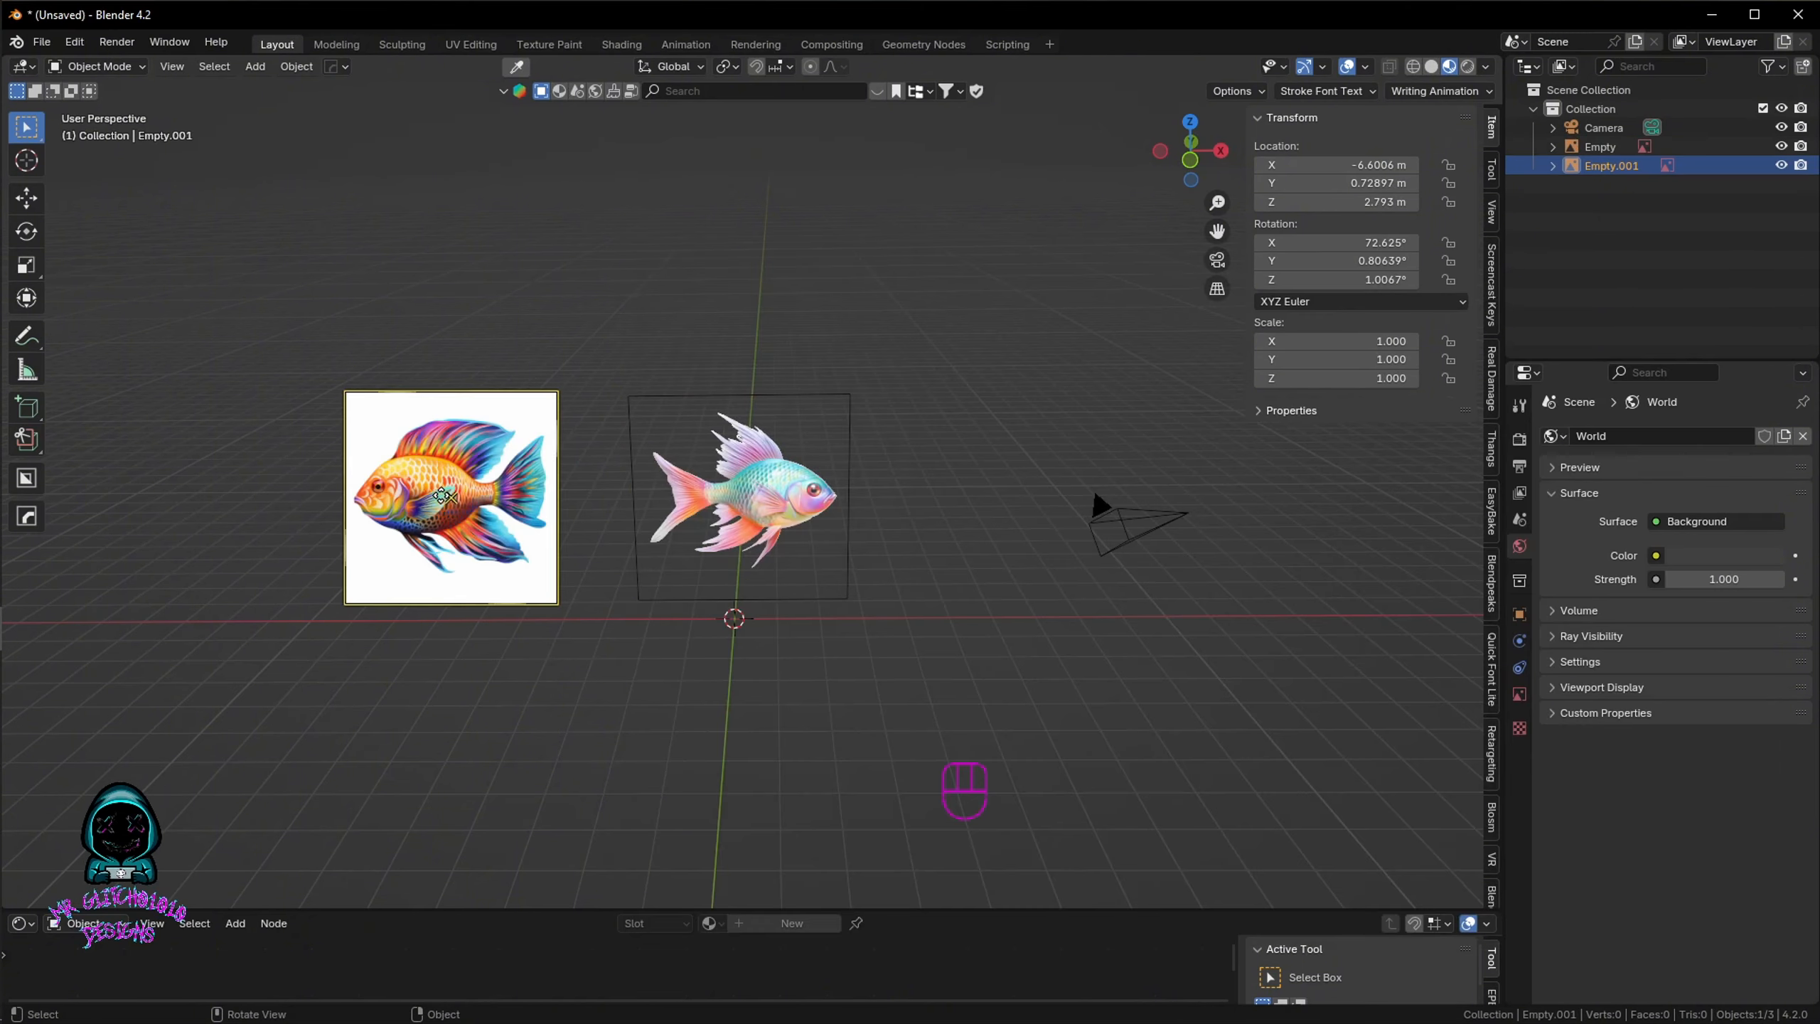
Step: Stand the white-background fish image upright by setting its rotation to X 90°, Y 0° and Z 0°
double_click(1385, 241)
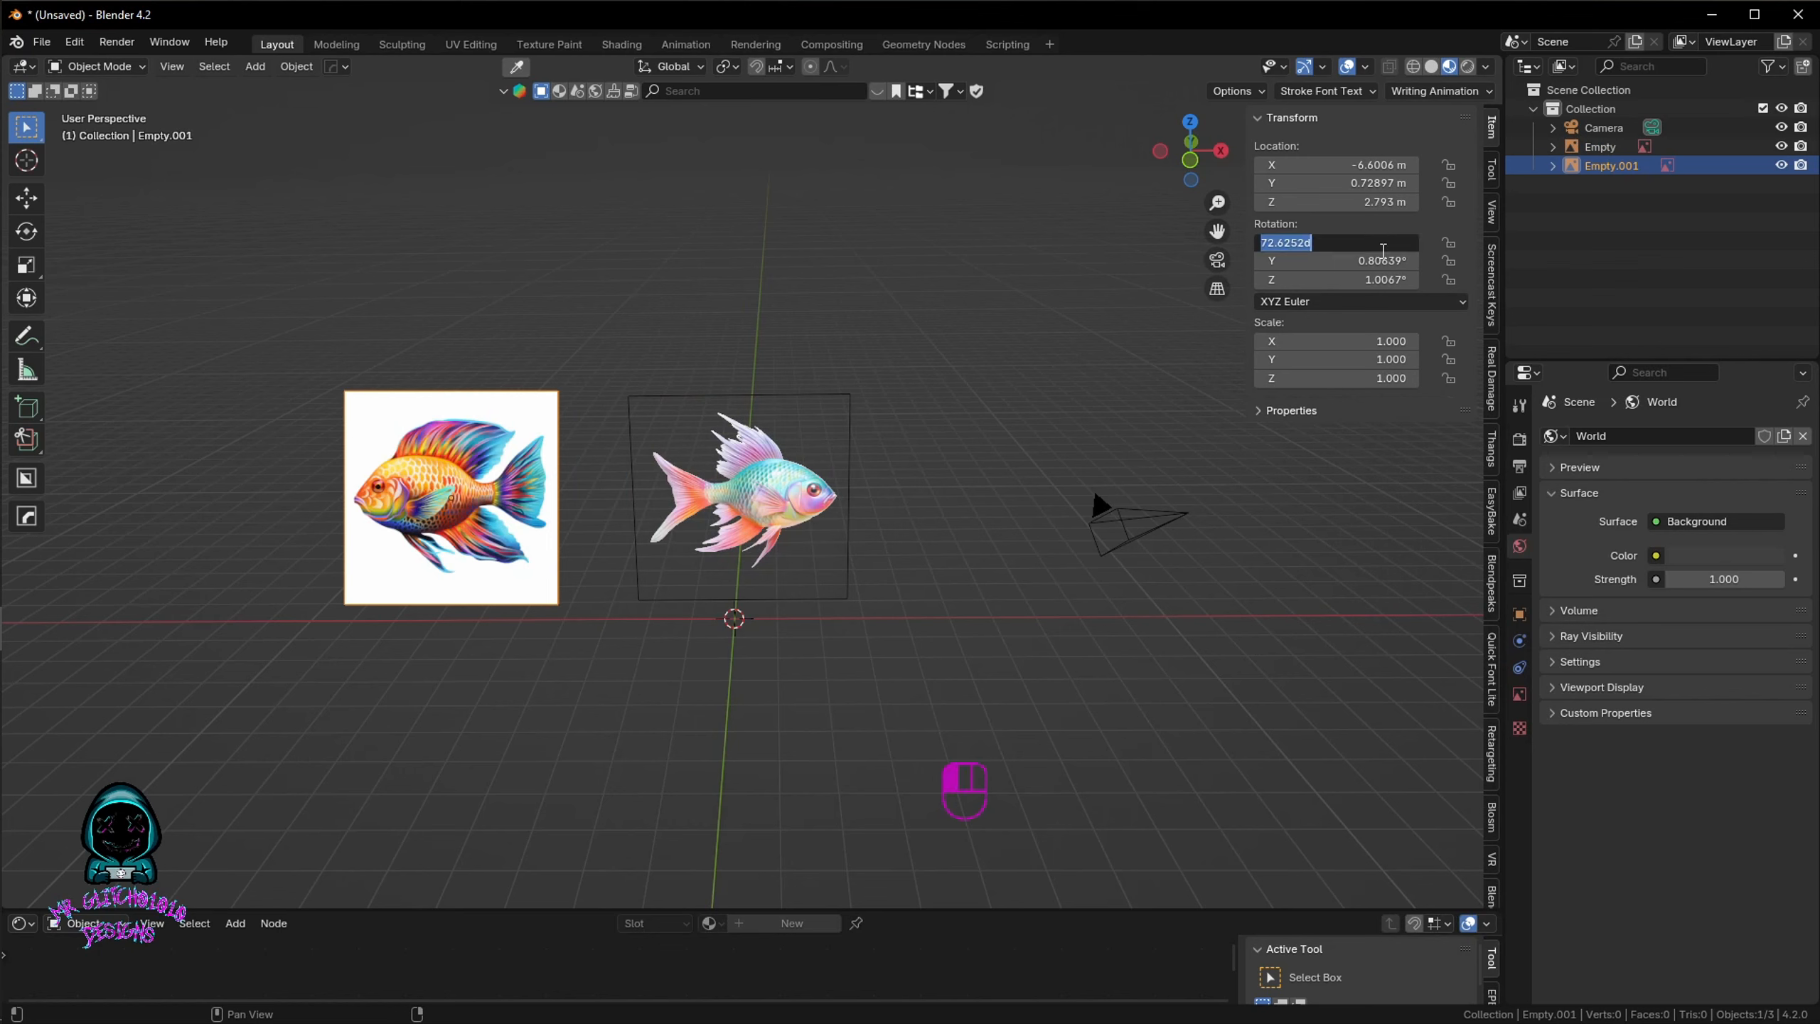
text(90)
key(Return)
double_click(1361, 260)
text(0)
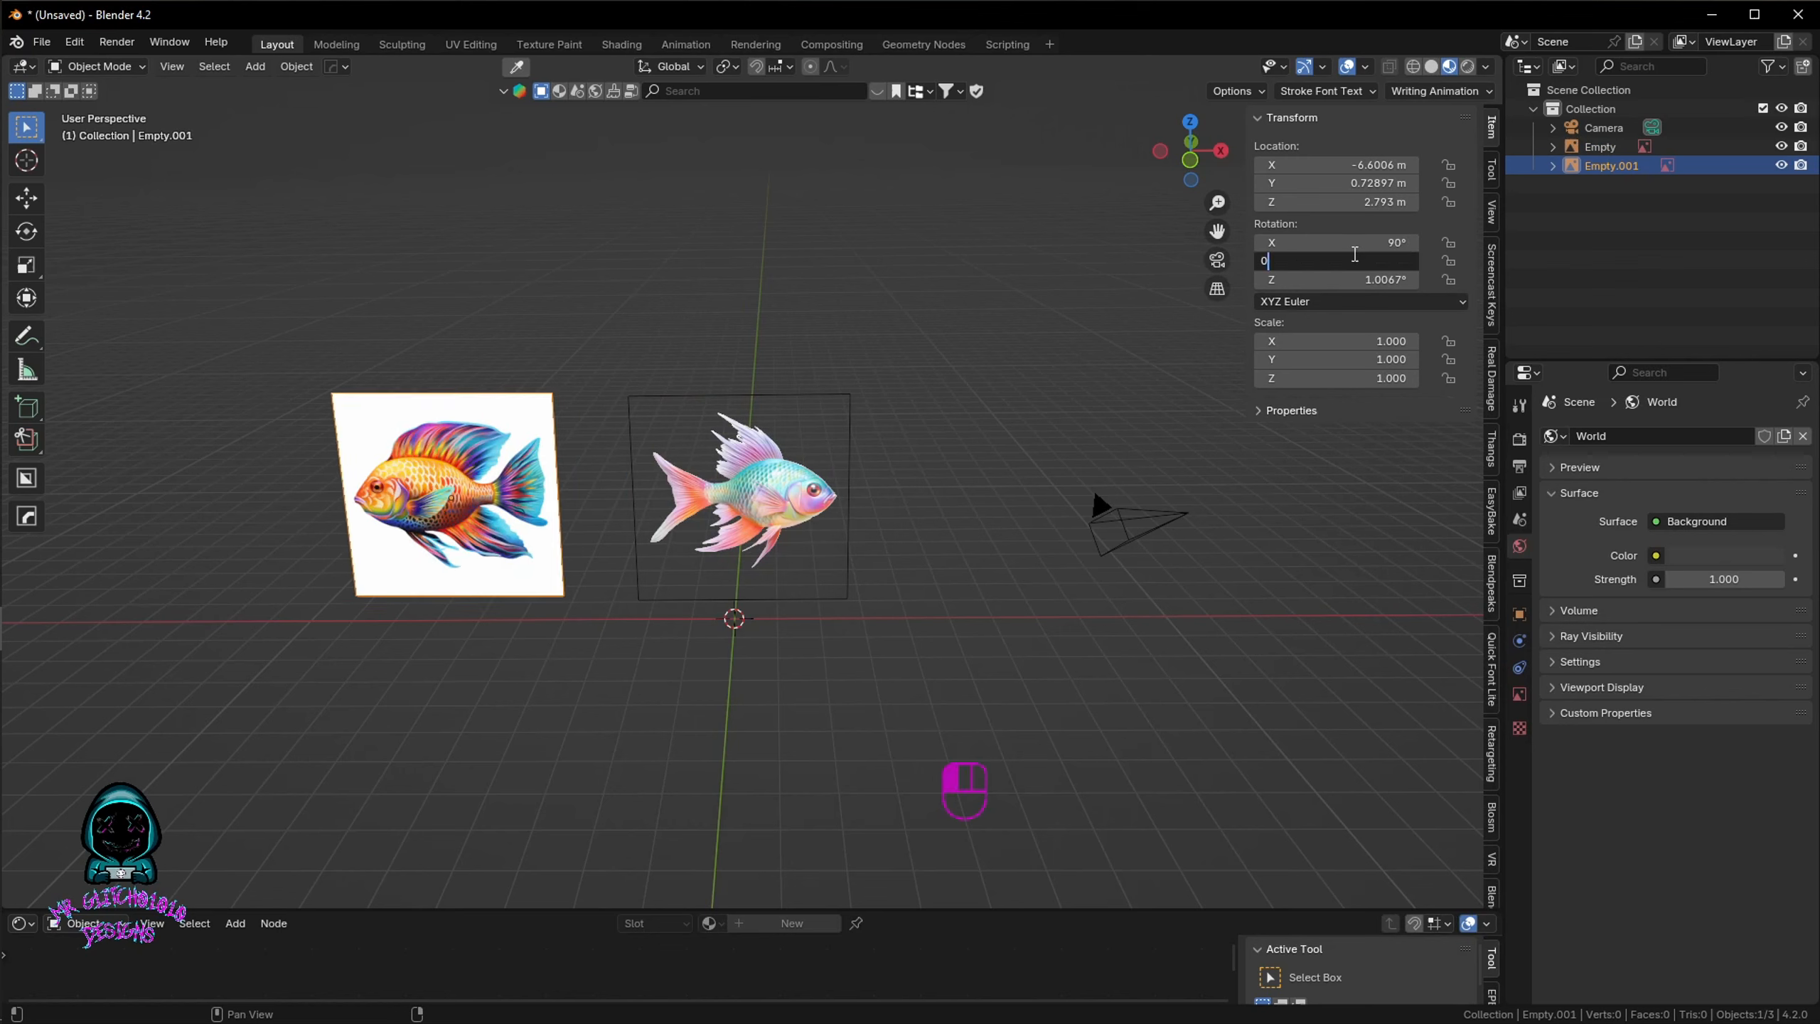
key(Return)
double_click(1361, 279)
text(0)
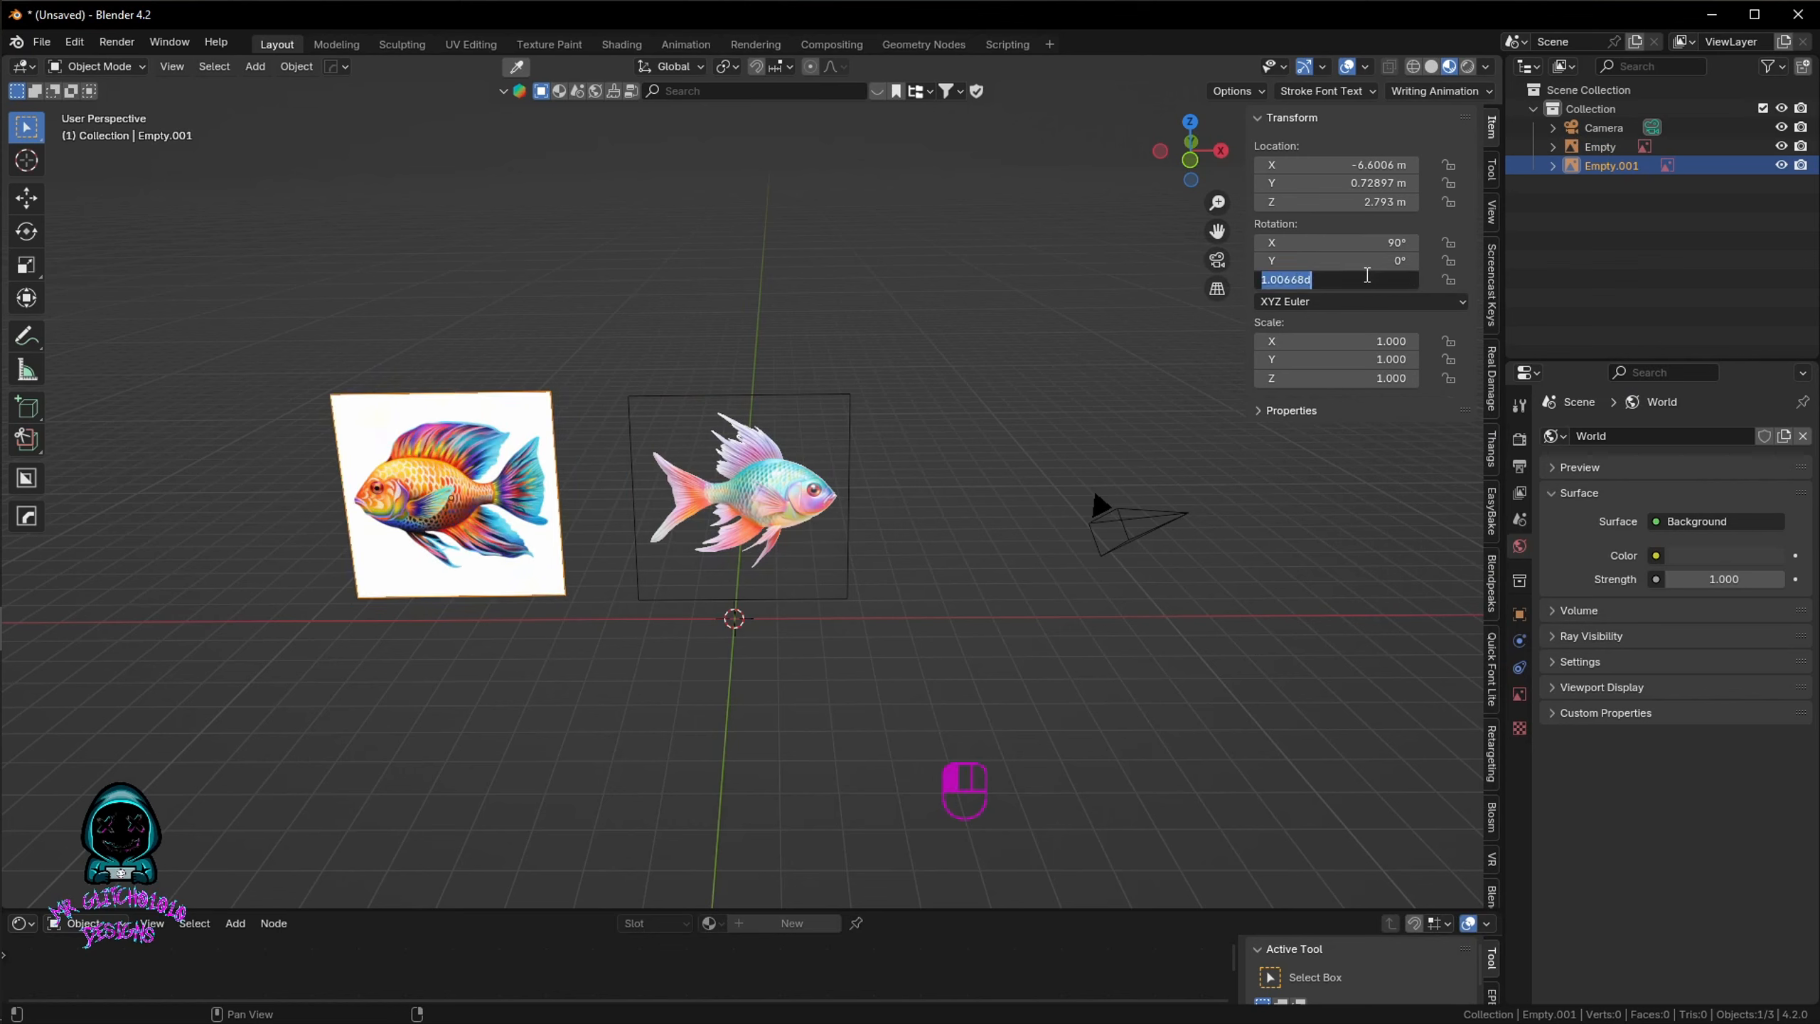
key(Return)
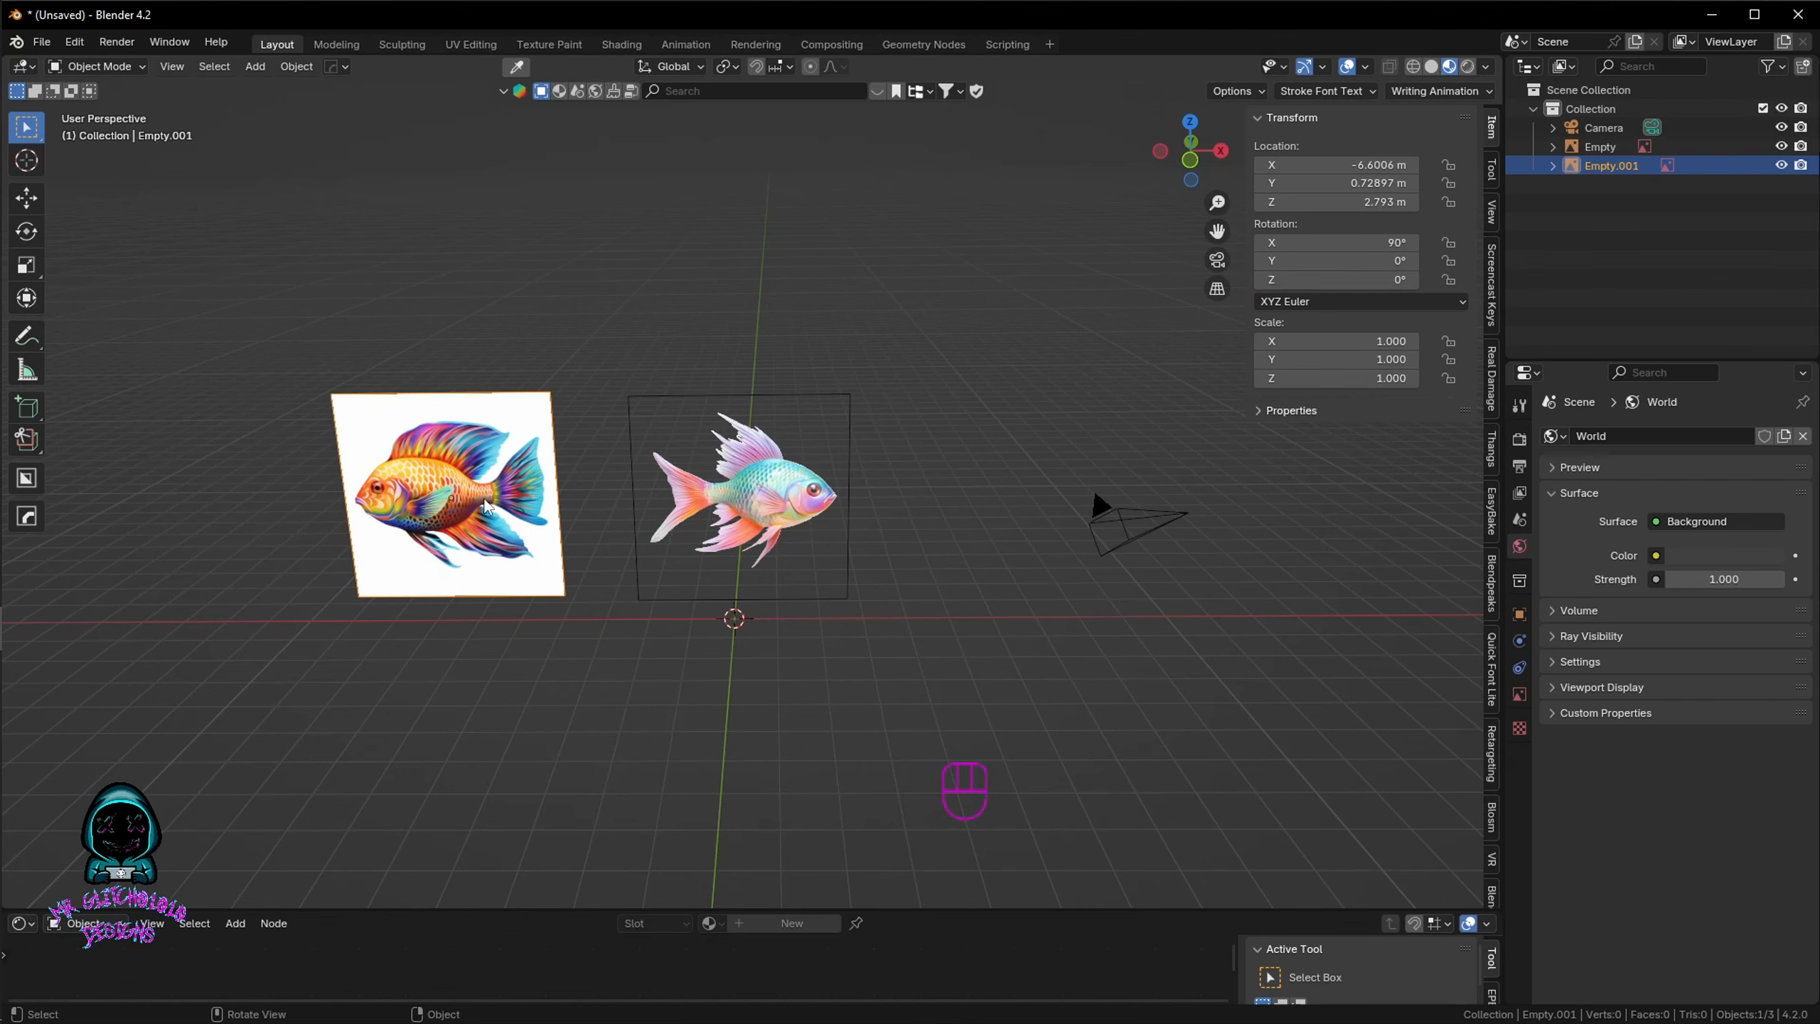
Step: Move the white-background fish image along the global X axis to an X location of about -9.94 m
key(g)
key(x)
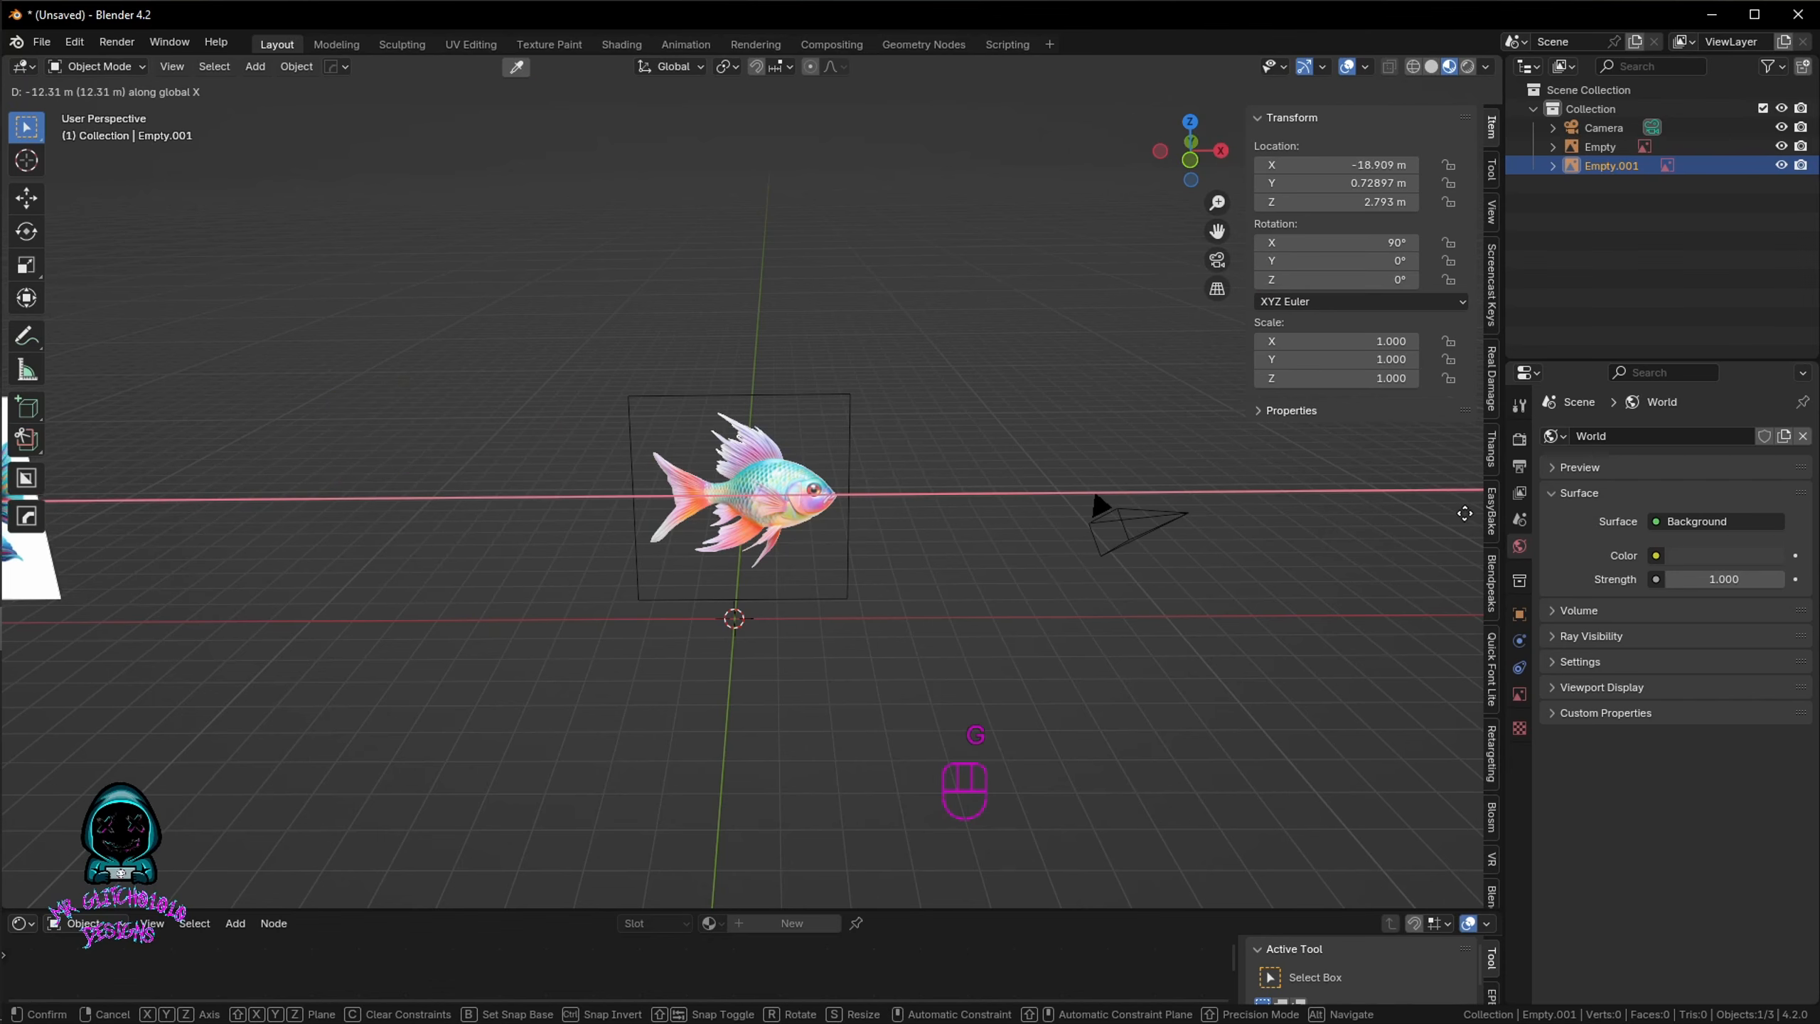
click(516, 480)
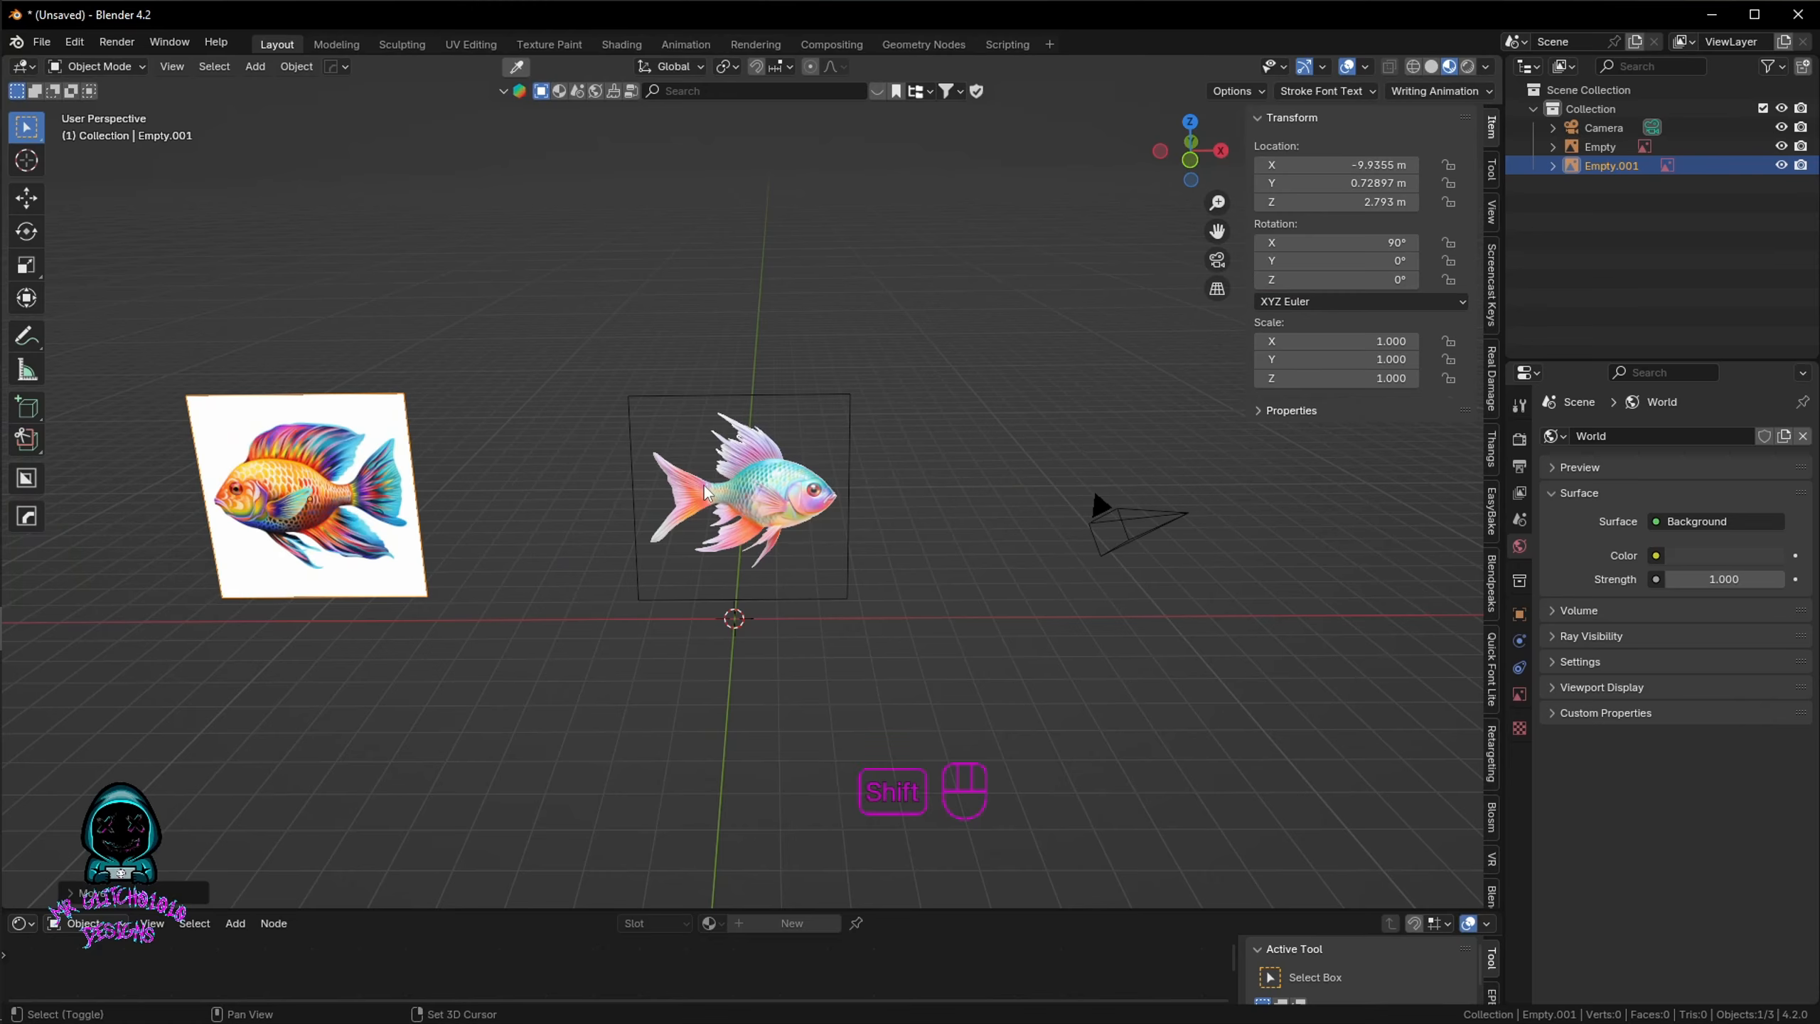
shift+middle_drag(600, 494, 711, 495)
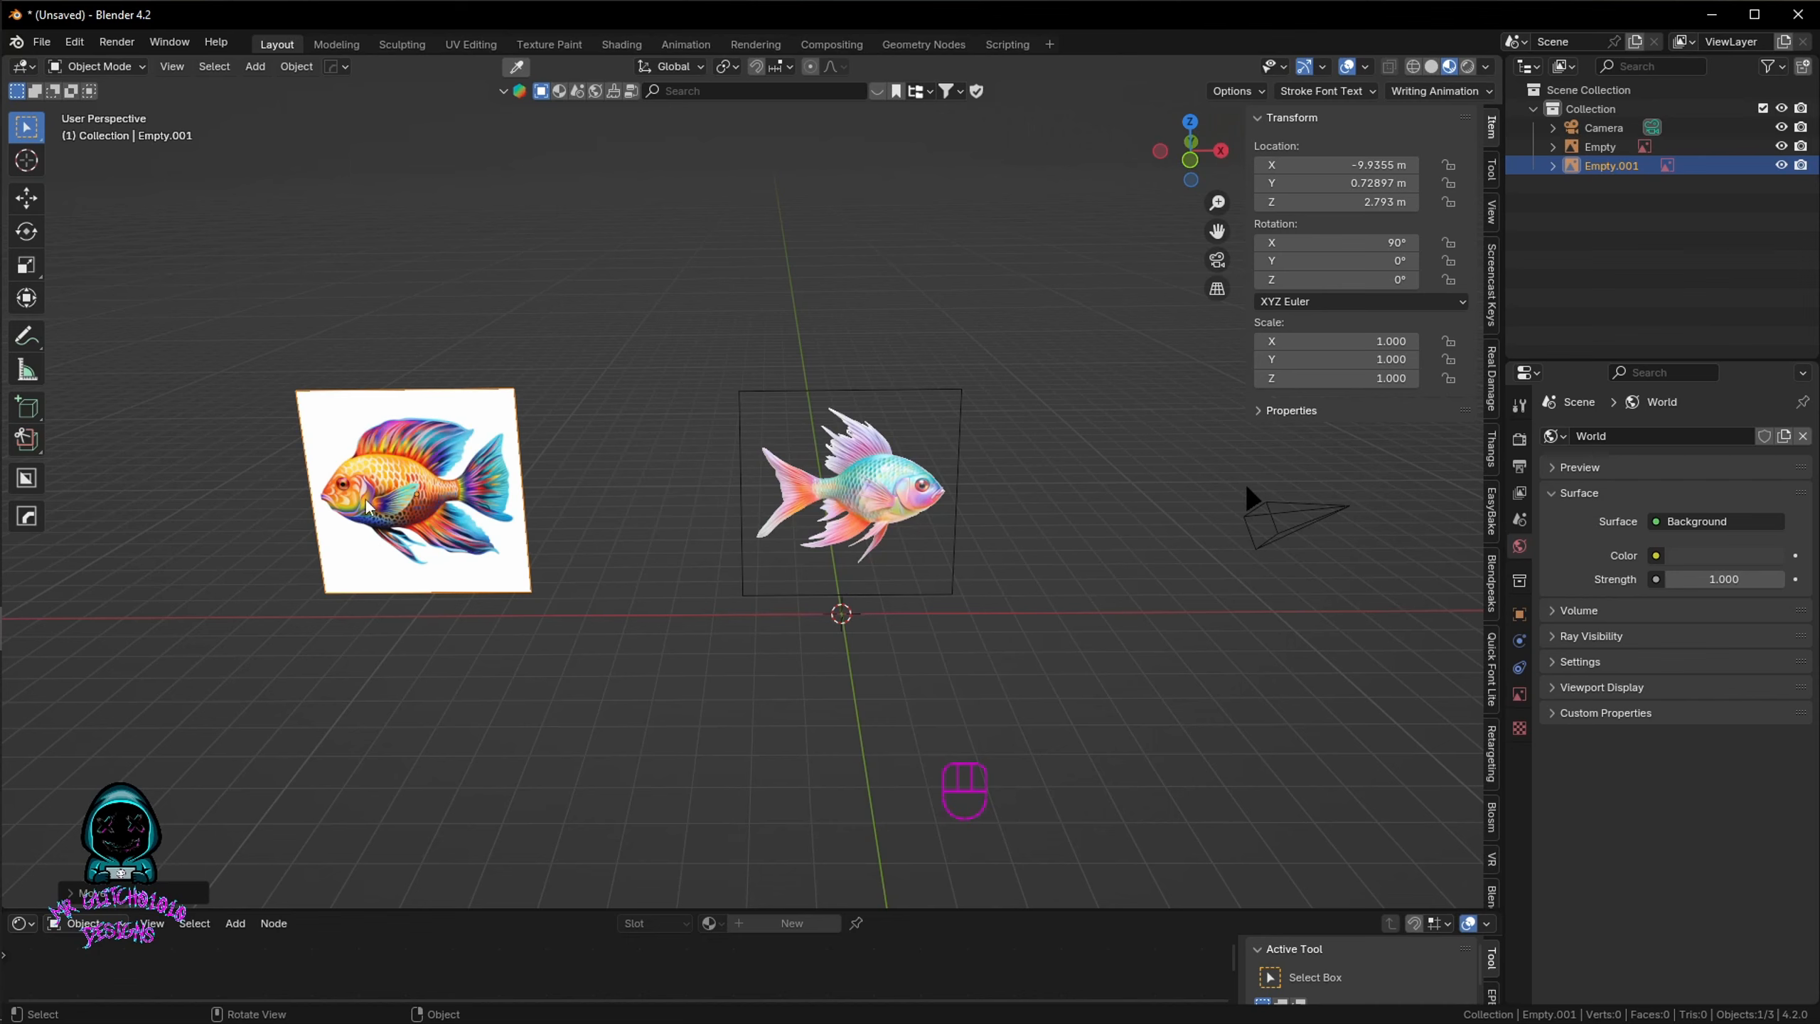
click(421, 503)
shift+middle_drag(795, 488, 732, 499)
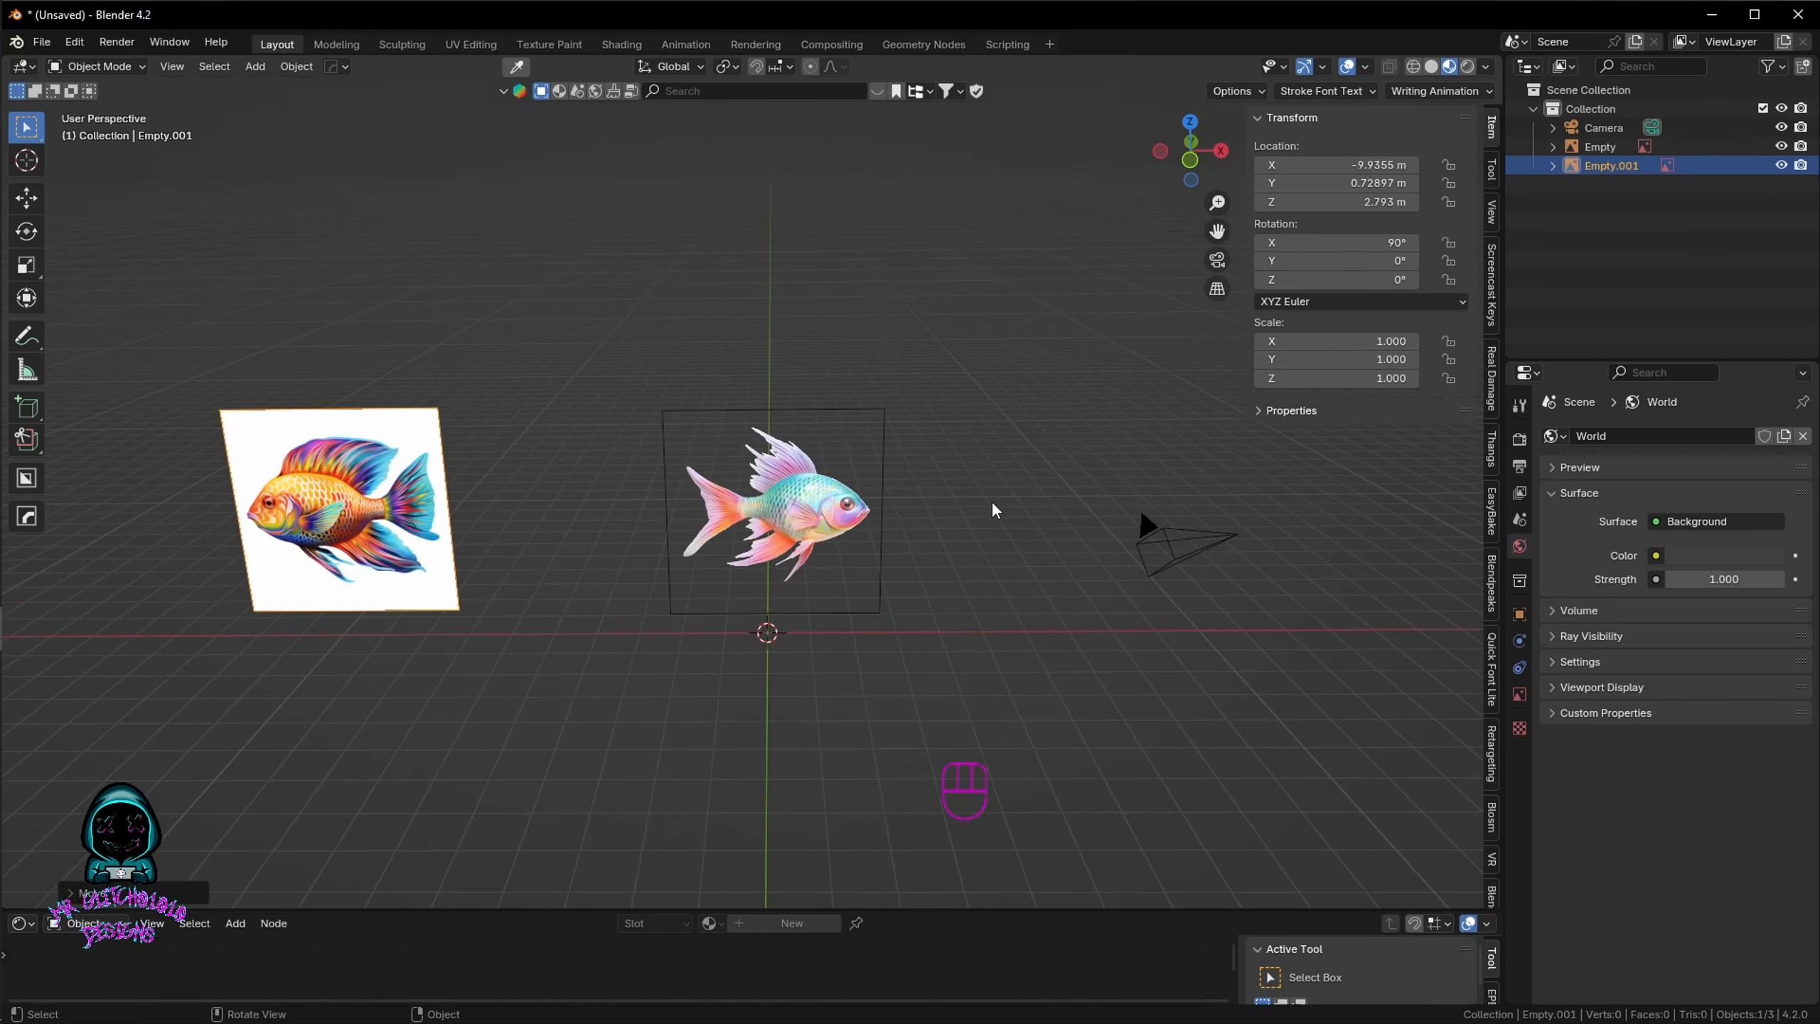
Step: Convert the transparent fish image into a mesh plane, keeping the default conversion options
click(779, 492)
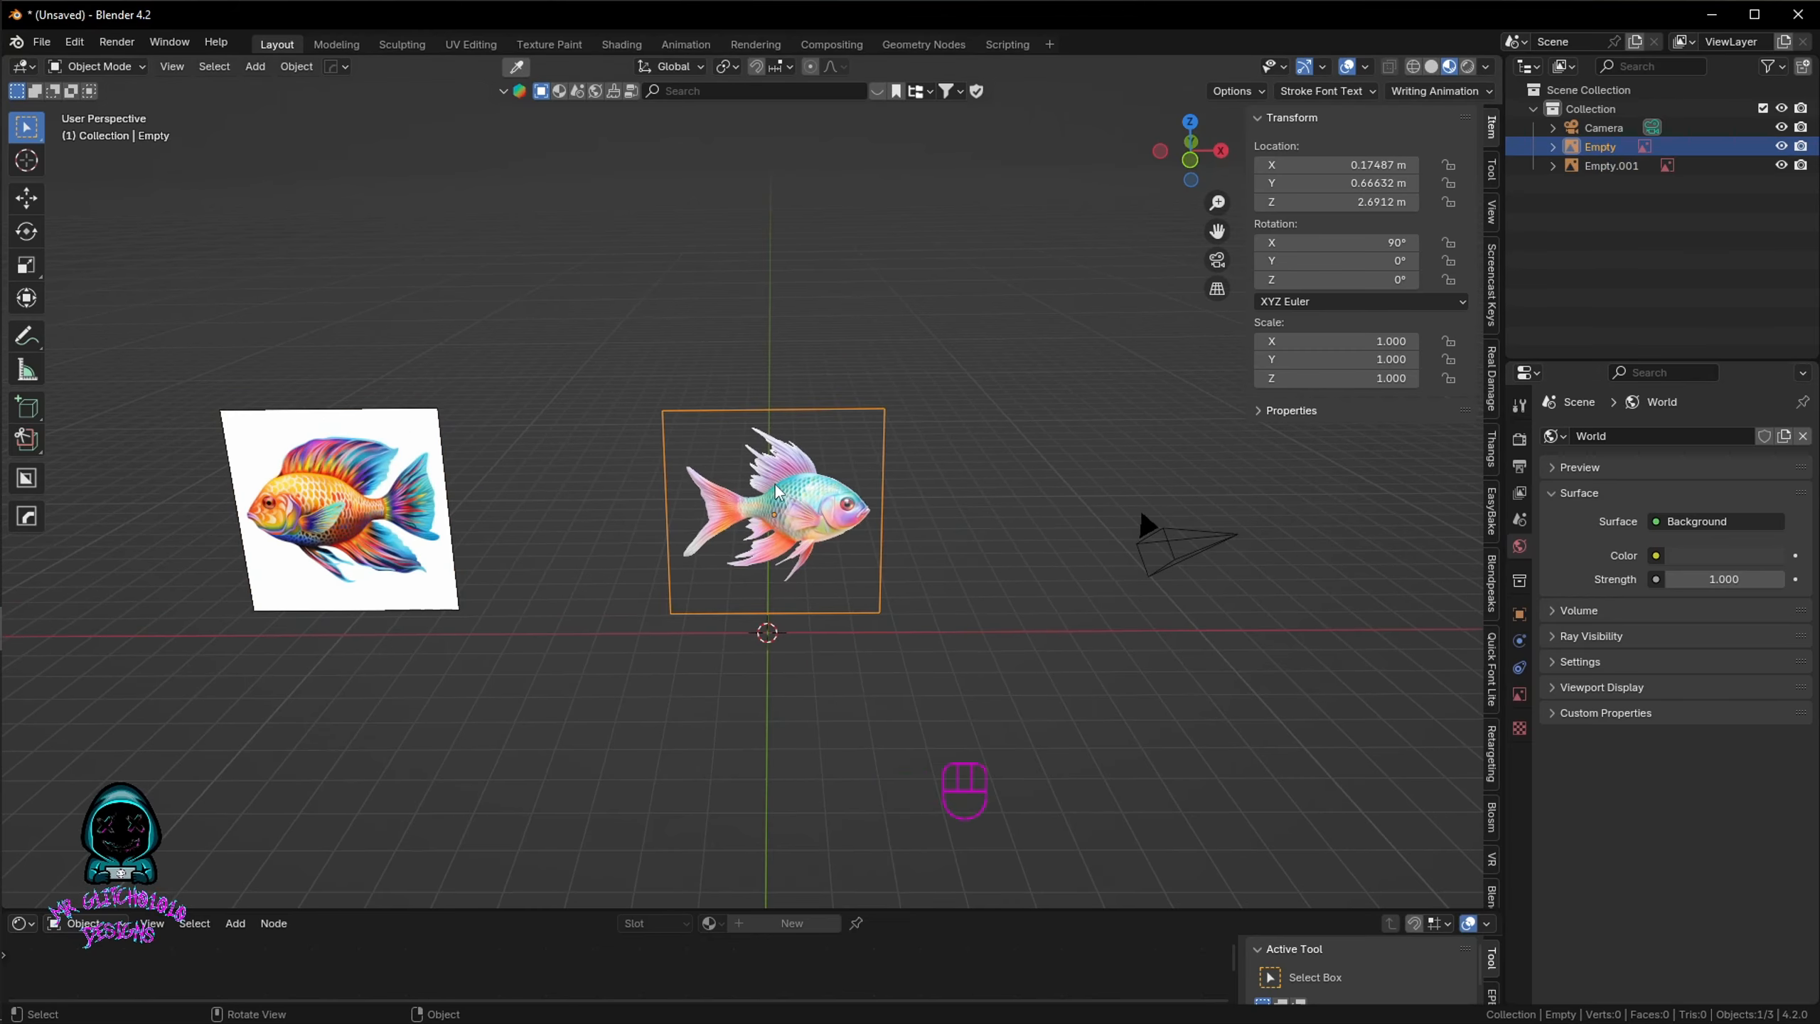
right_click(768, 492)
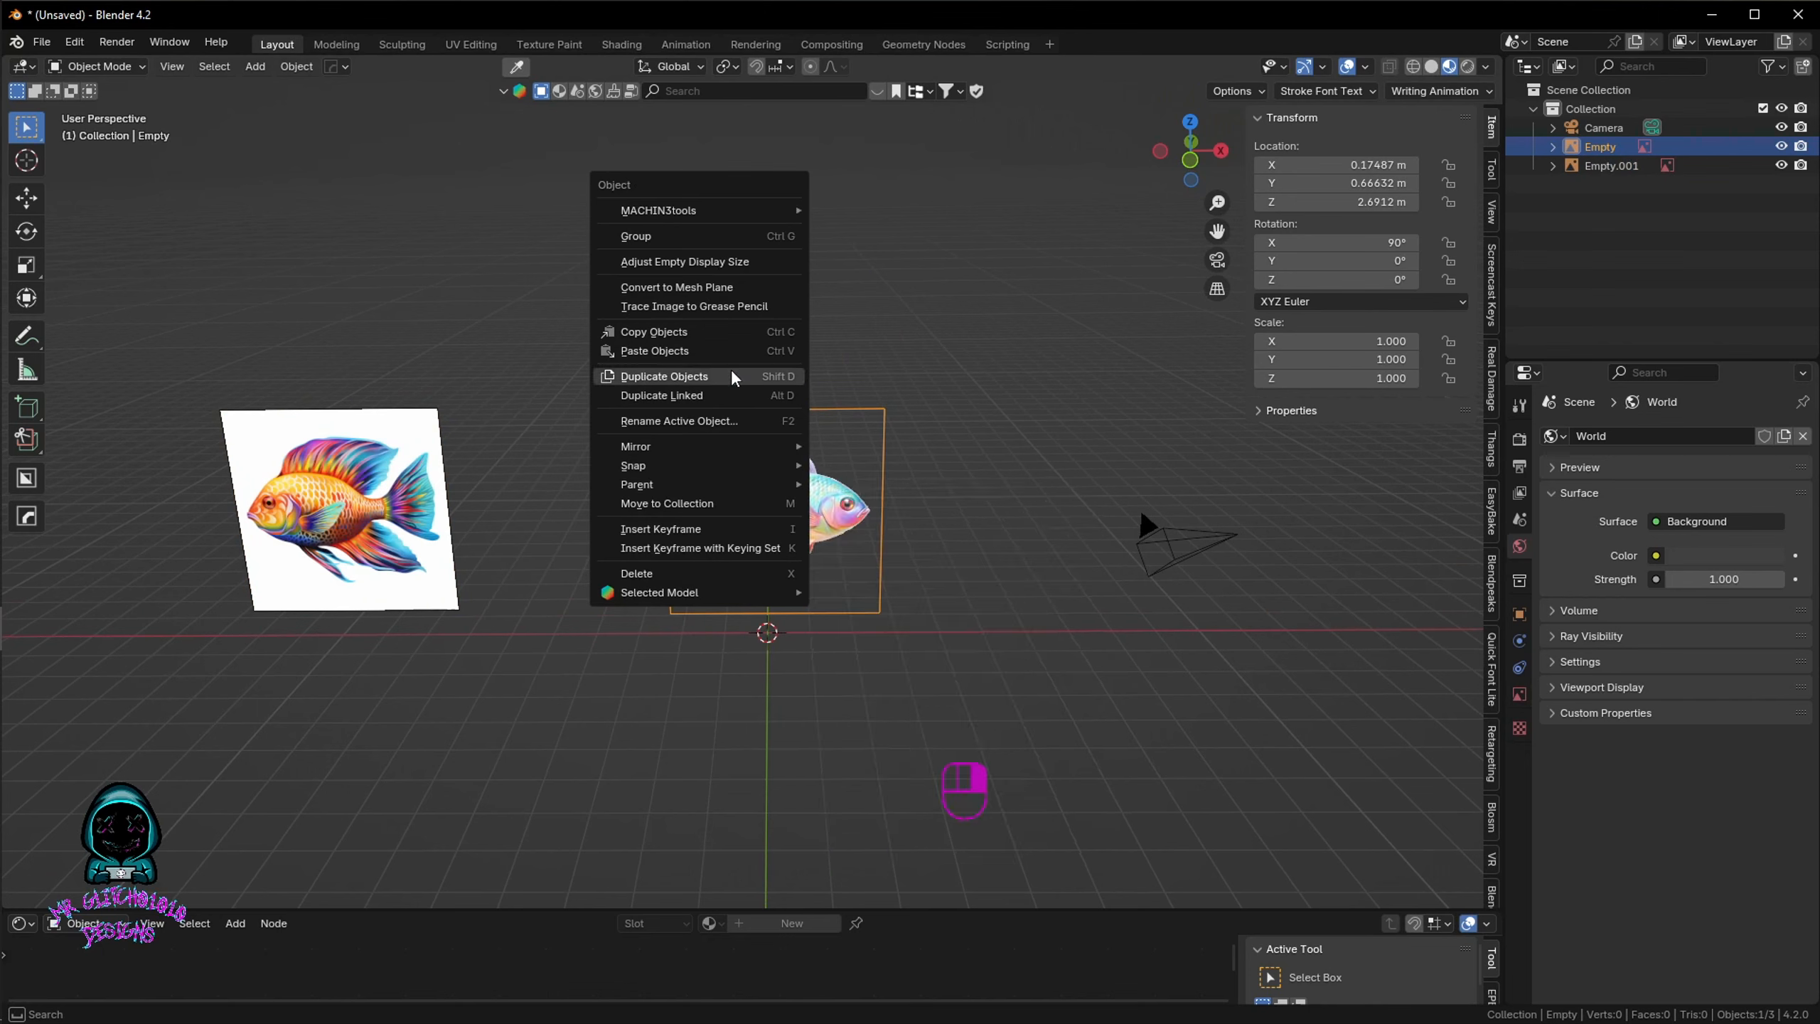
click(842, 462)
right_click(796, 459)
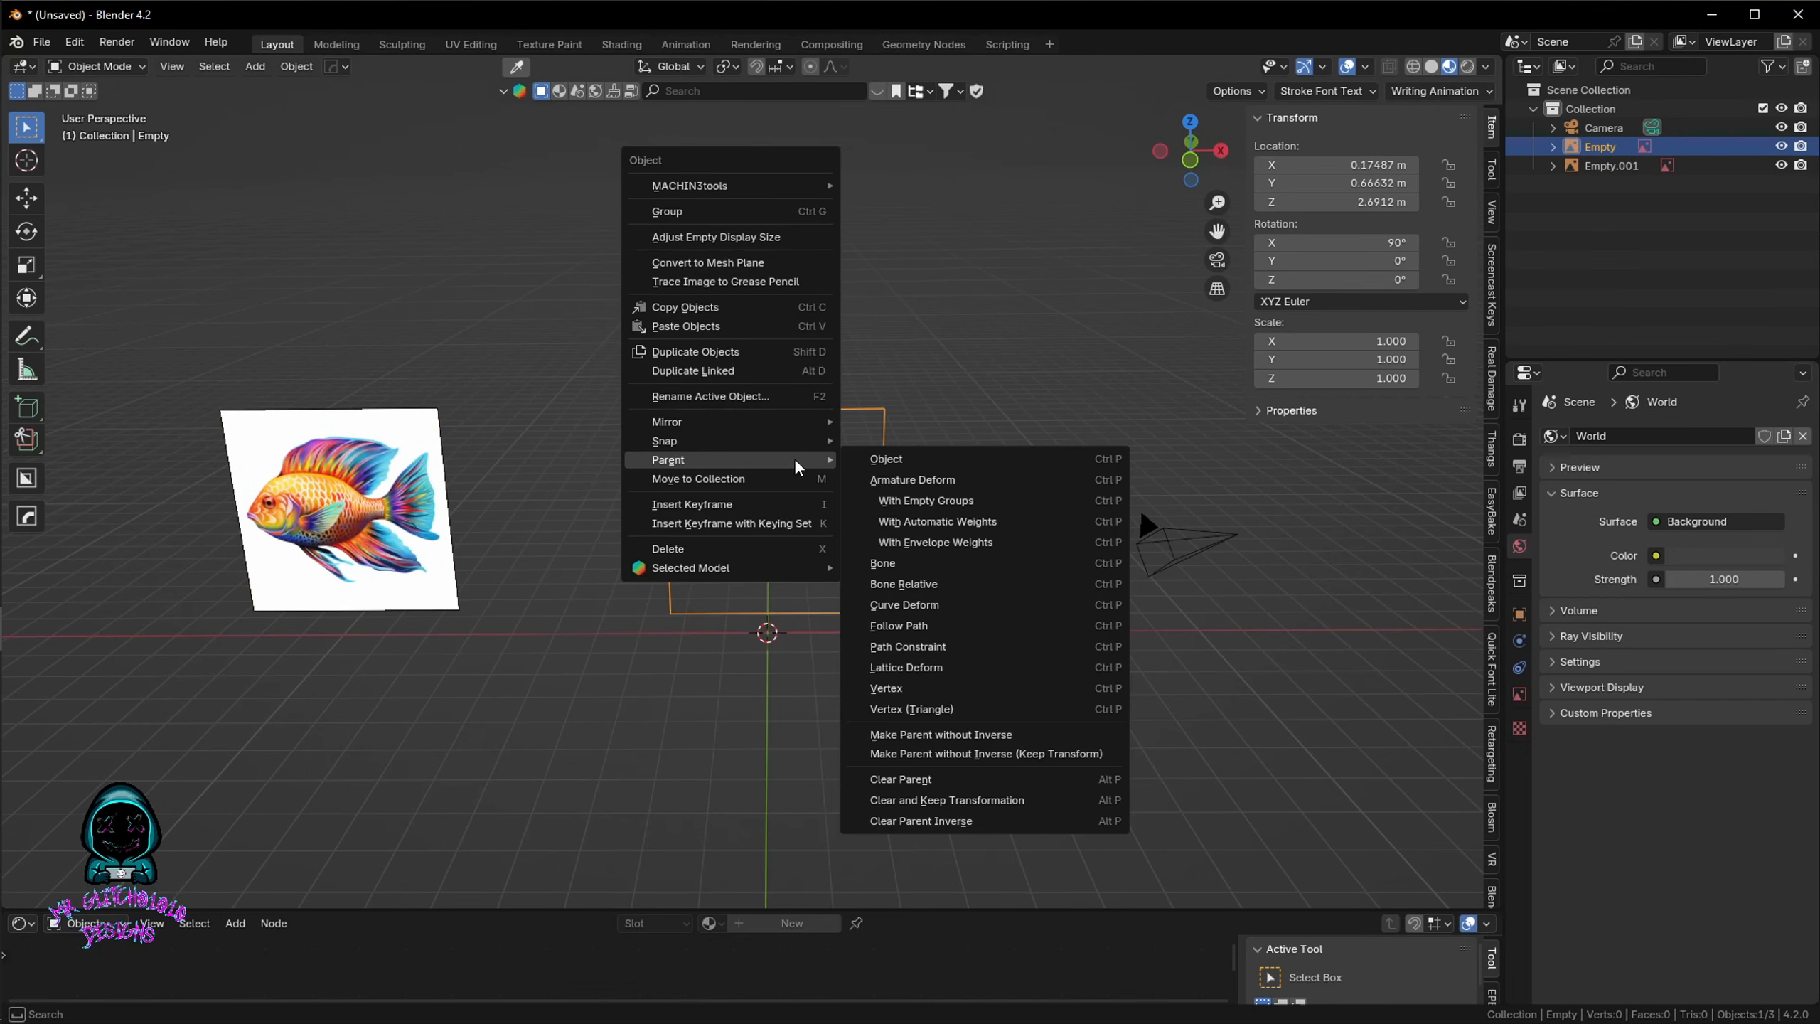
click(712, 265)
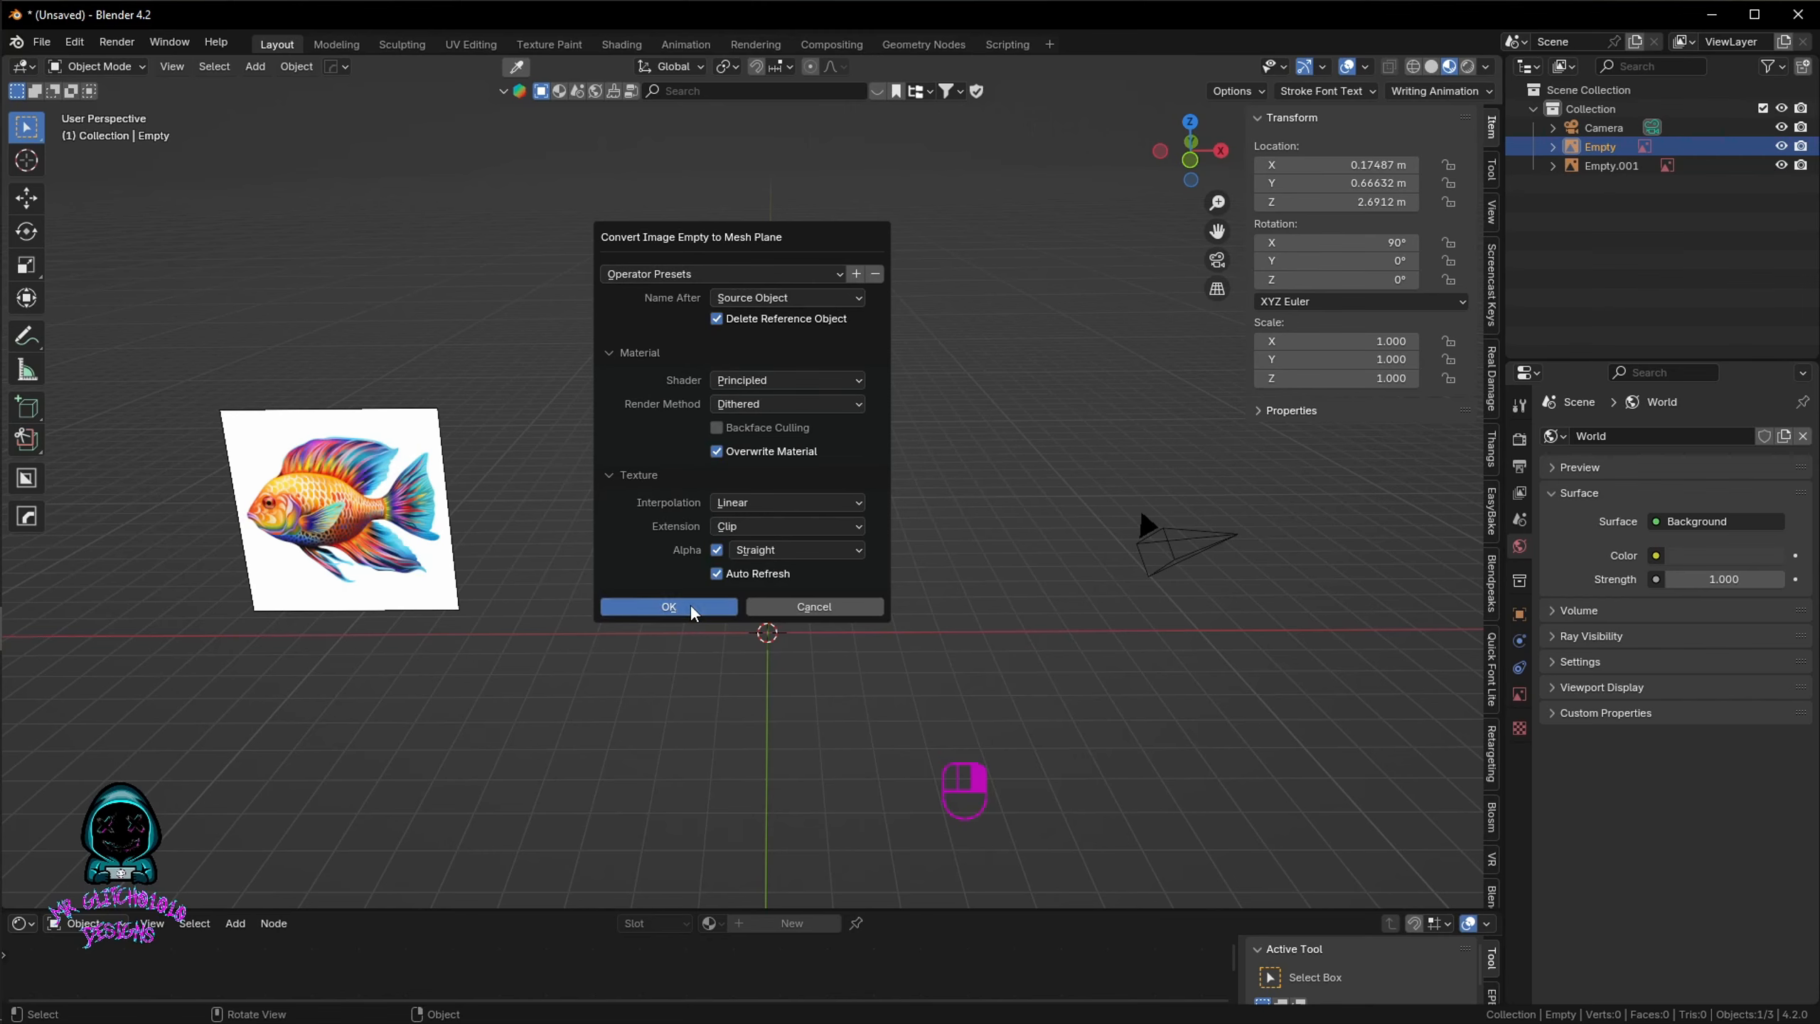
click(669, 606)
Step: Convert the white-background fish image into a mesh plane with the default options
right_click(399, 557)
mouse_move(398, 553)
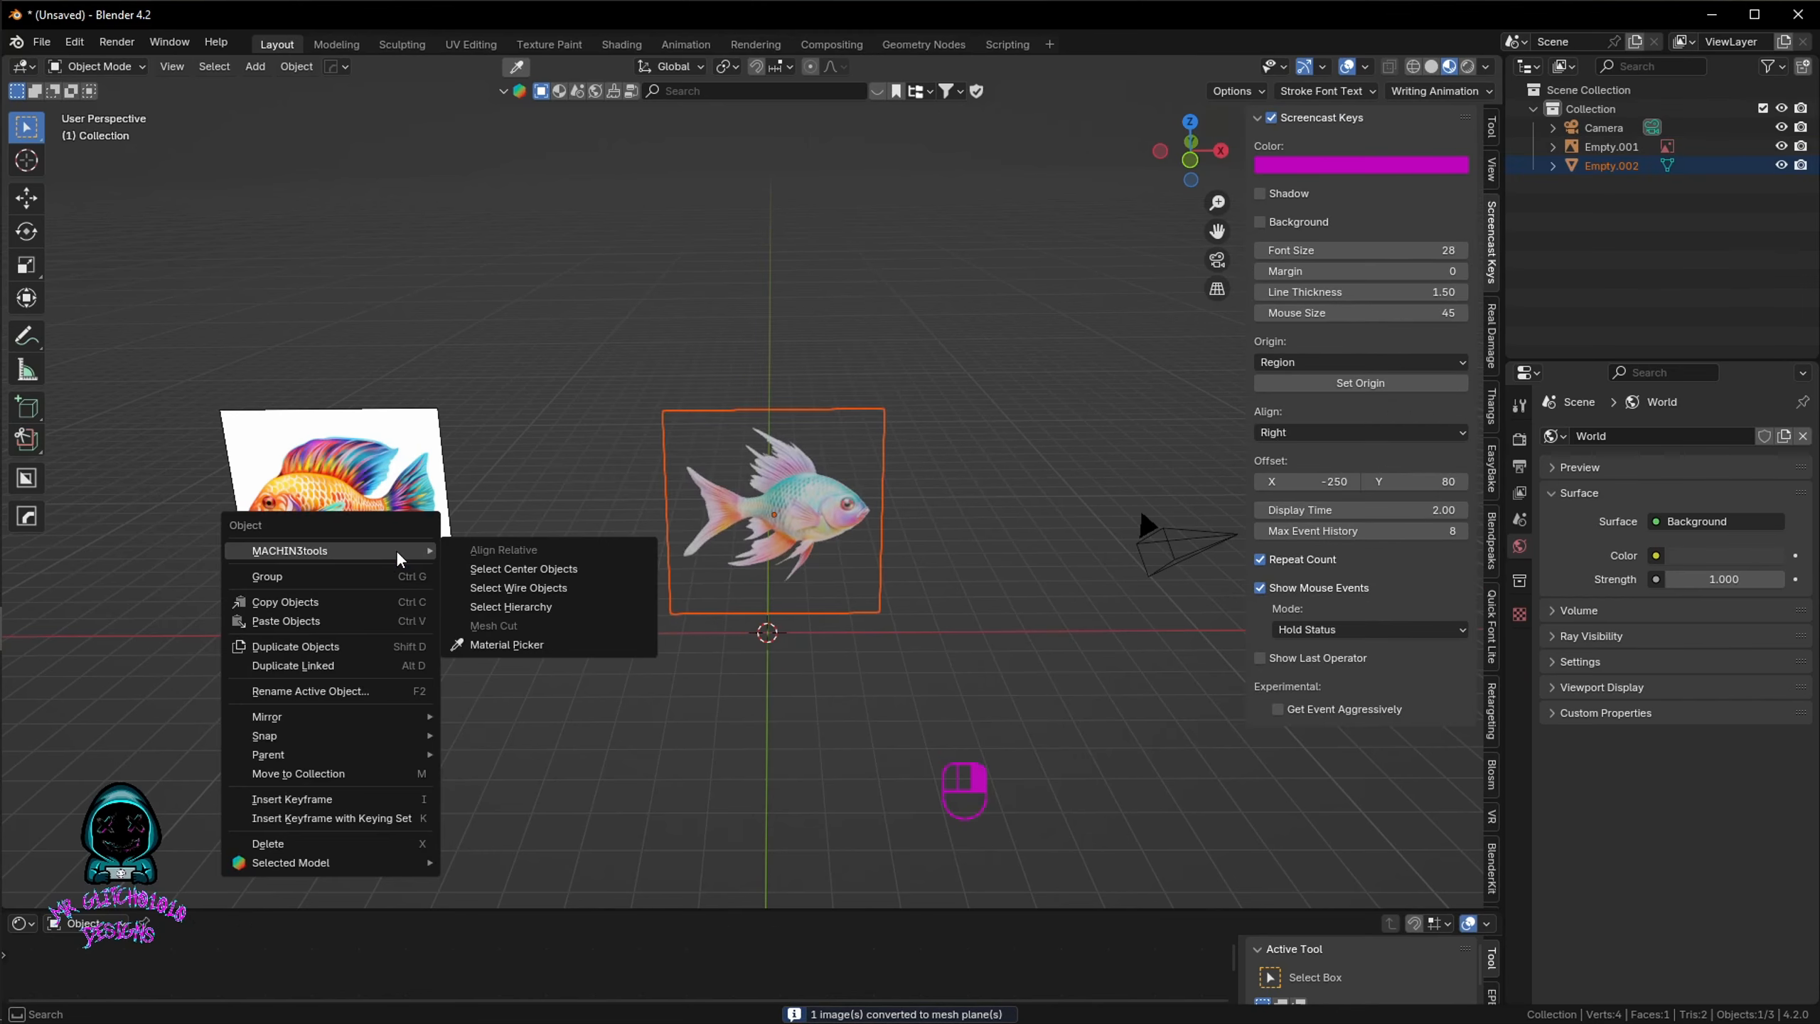
click(351, 449)
right_click(351, 450)
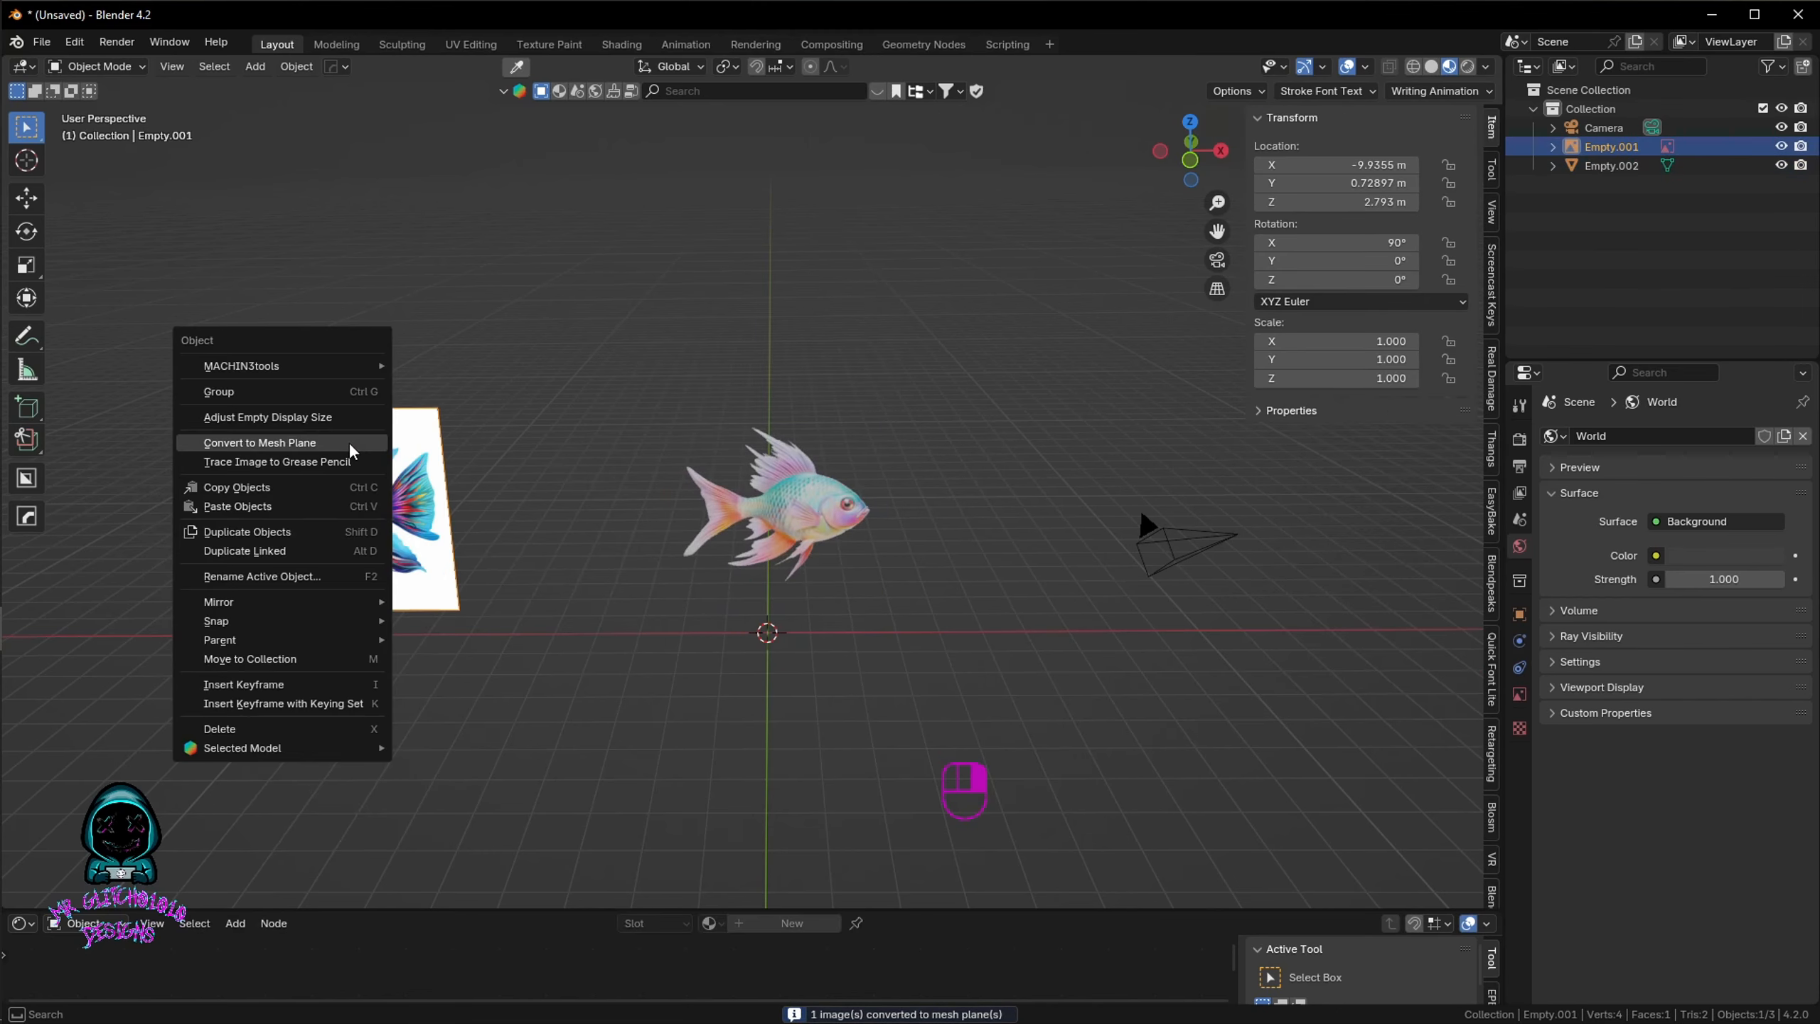
click(351, 449)
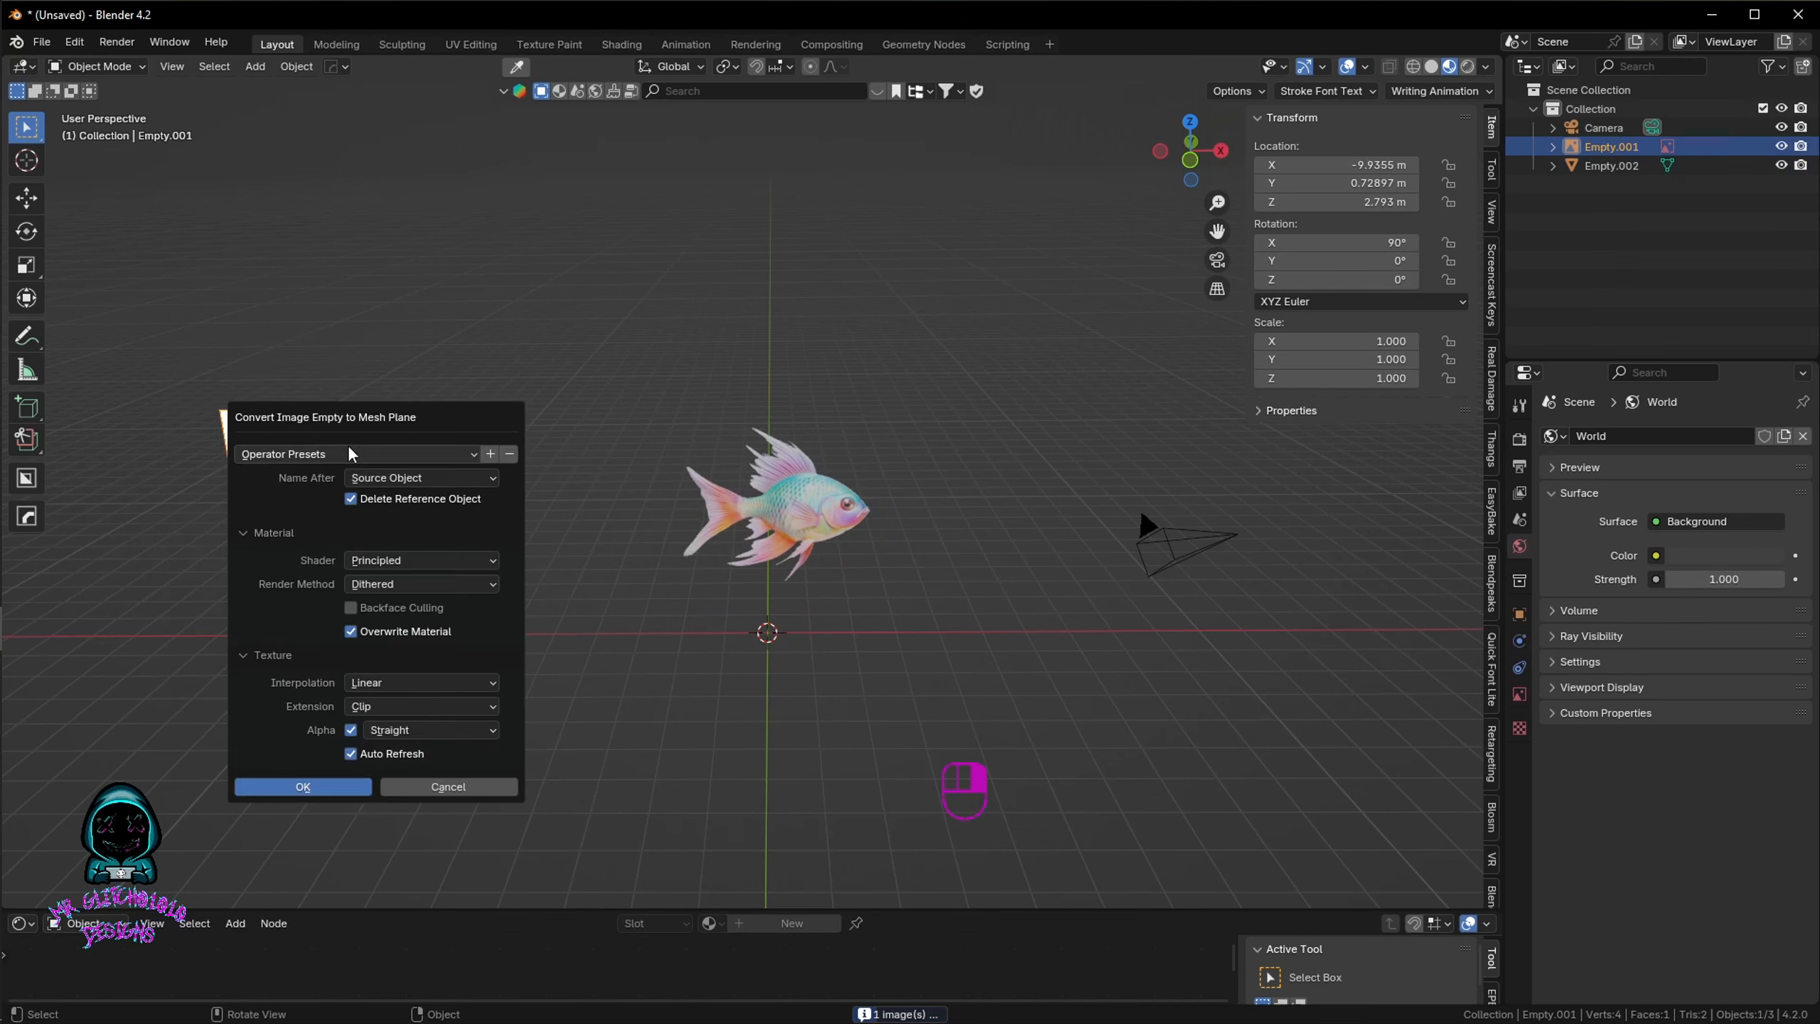
click(309, 784)
click(664, 555)
click(360, 481)
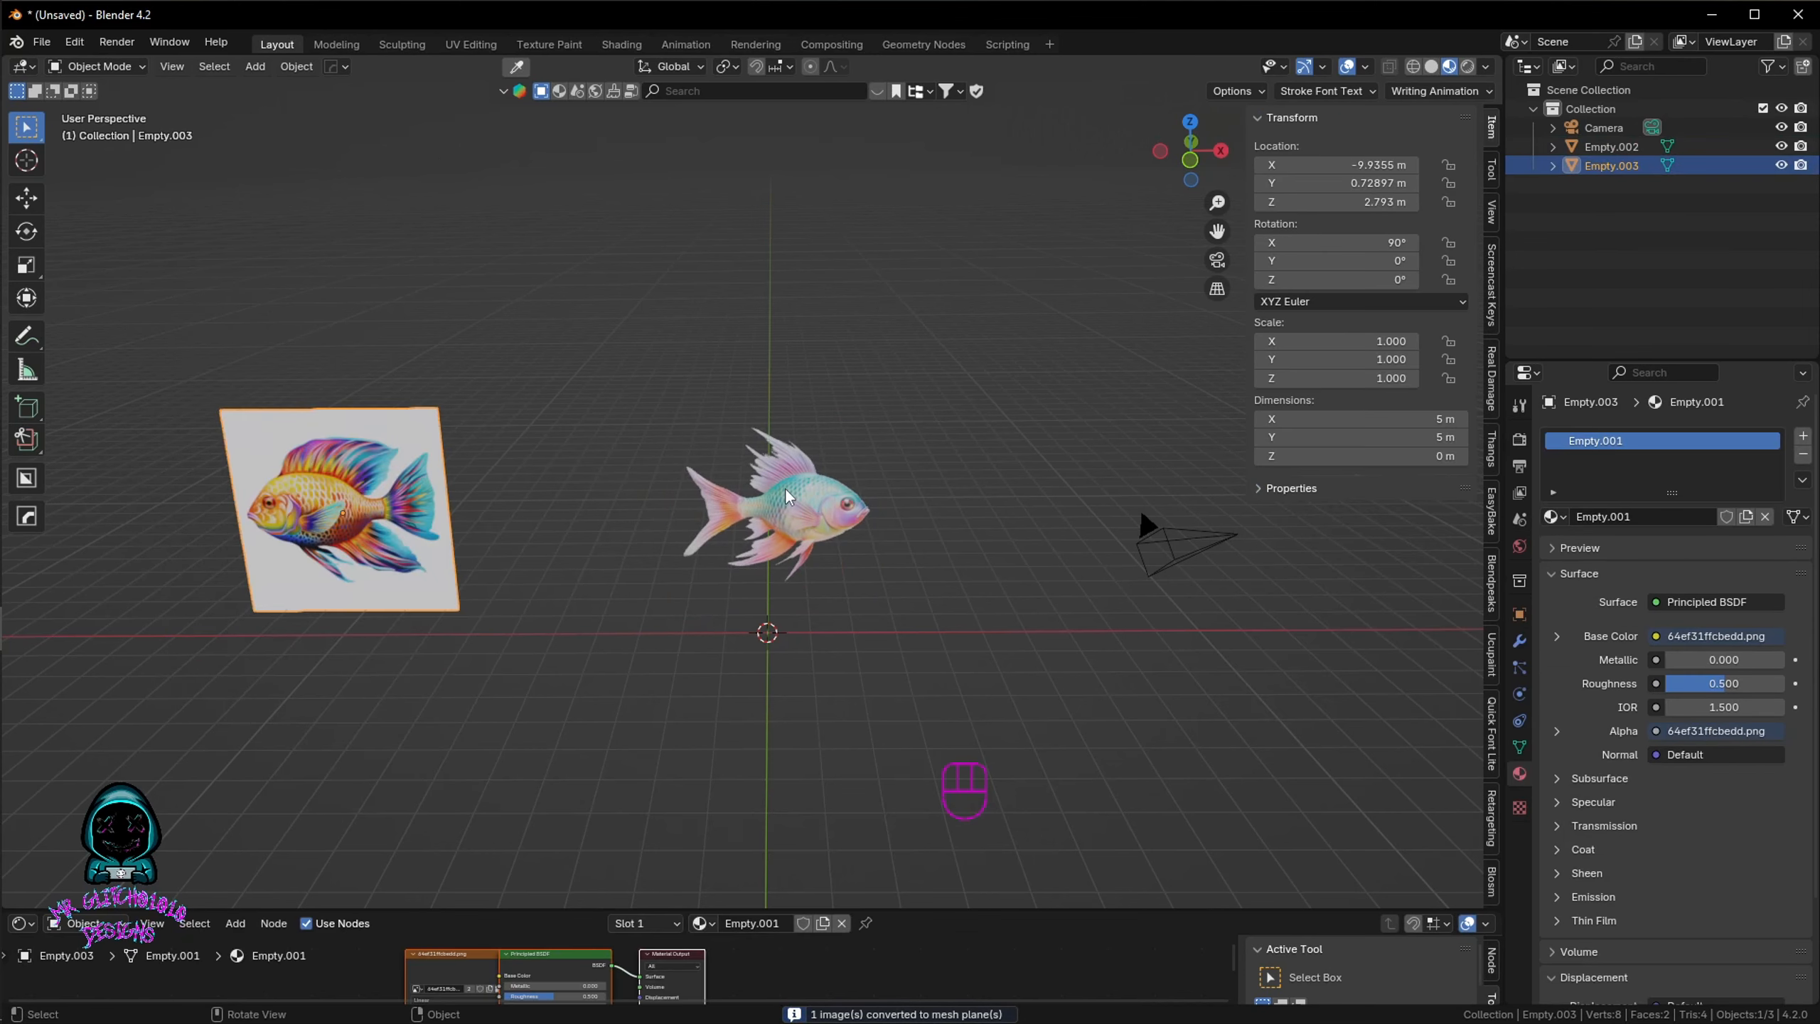
Step: Rename the material of the transparent fish plane to fish1_Masked
click(786, 494)
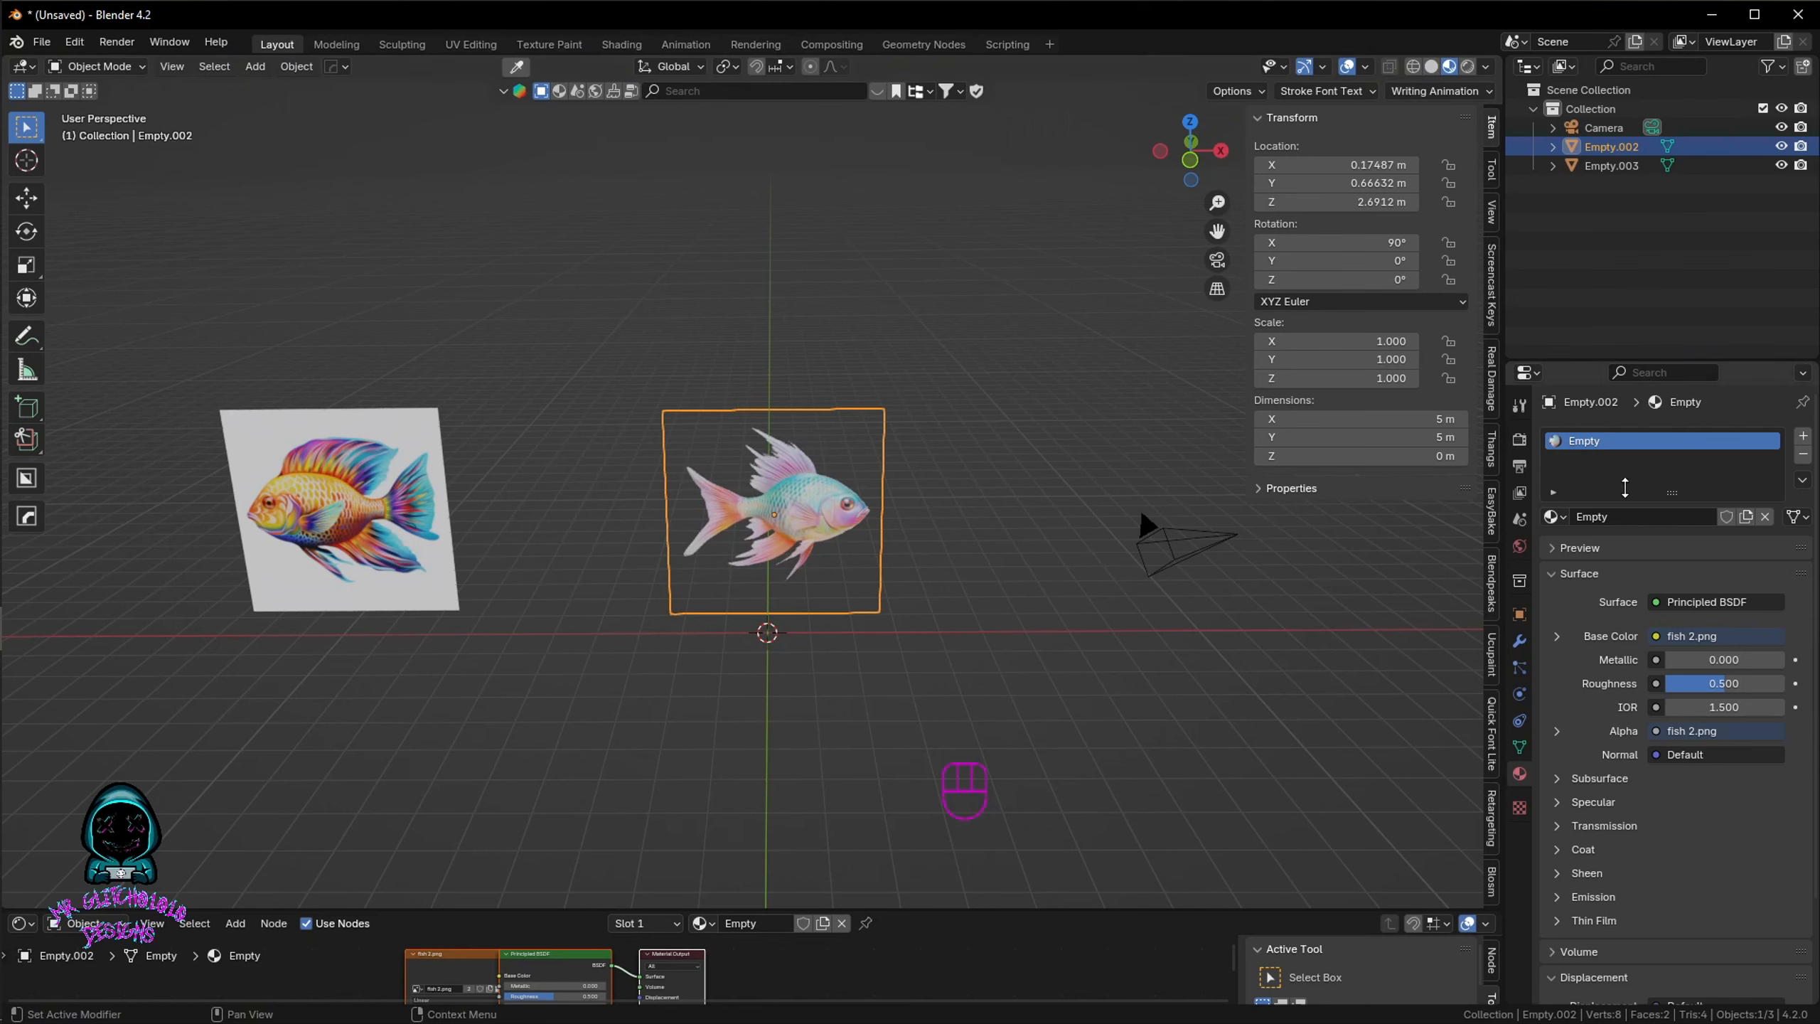
double_click(1627, 517)
key(BackSpace)
text(fish 1)
key(BackSpace)
key(BackSpace)
key(shift)
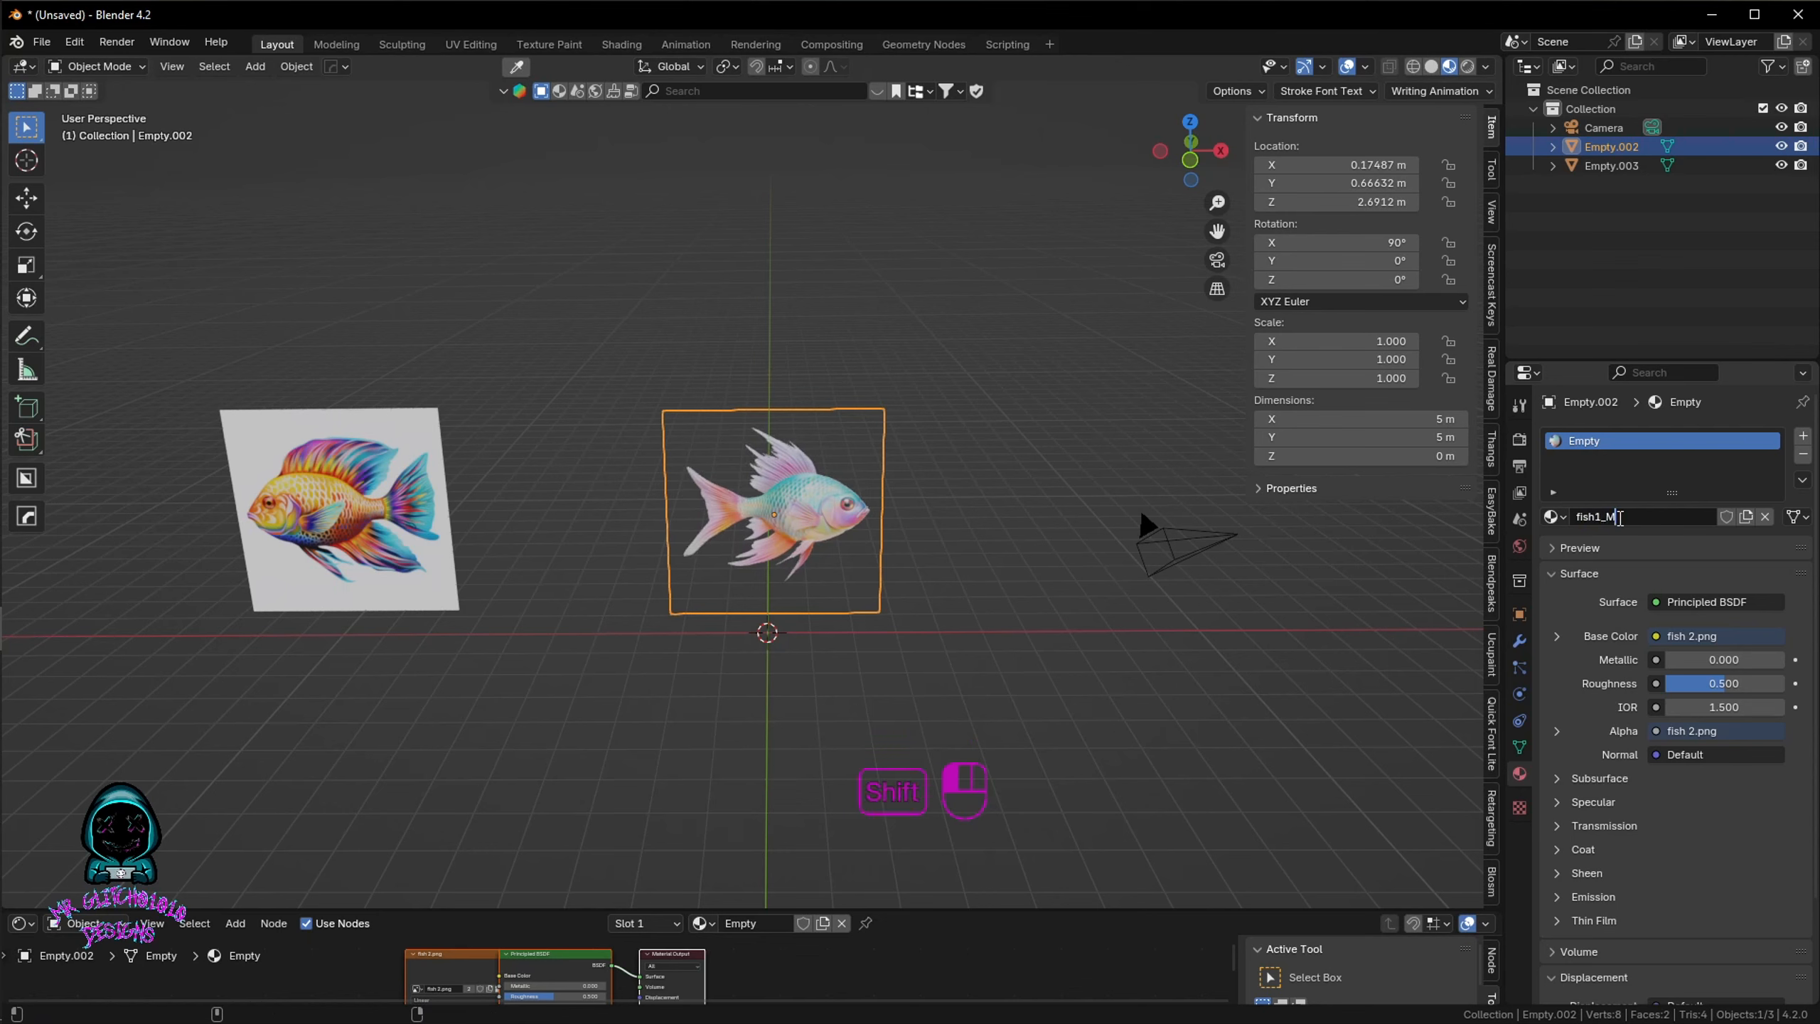
text(asked)
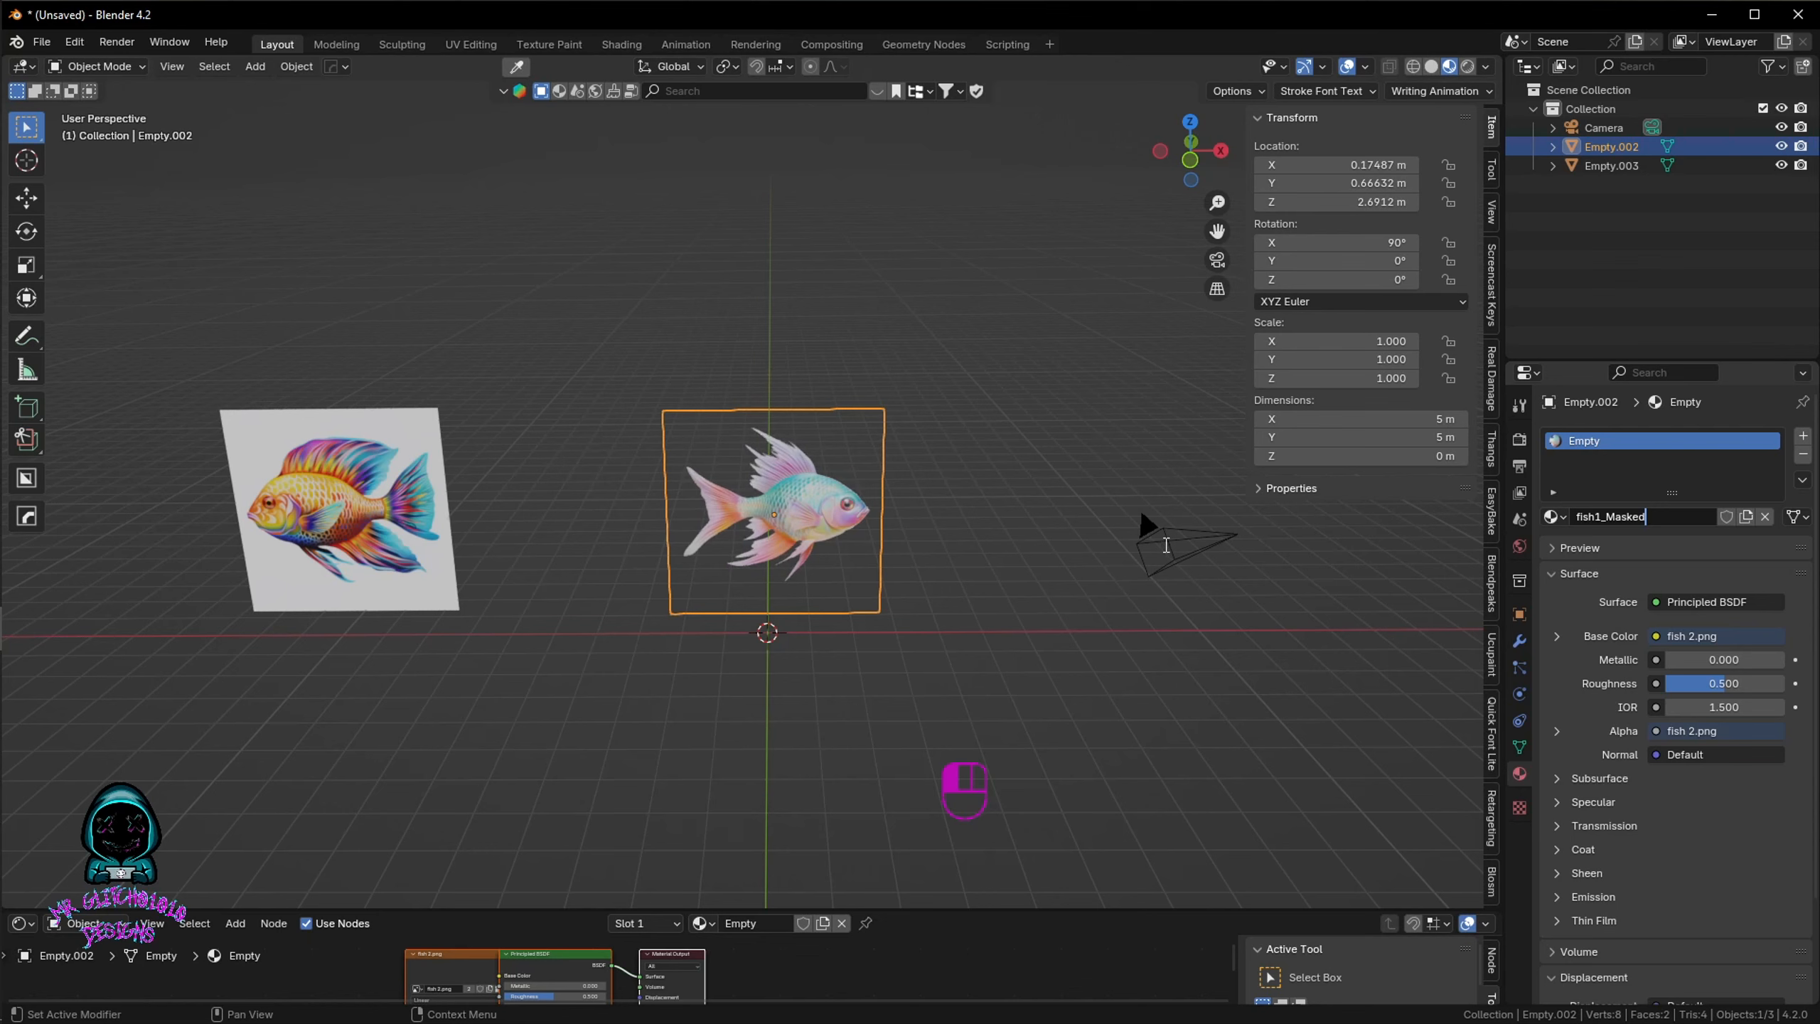
key(Return)
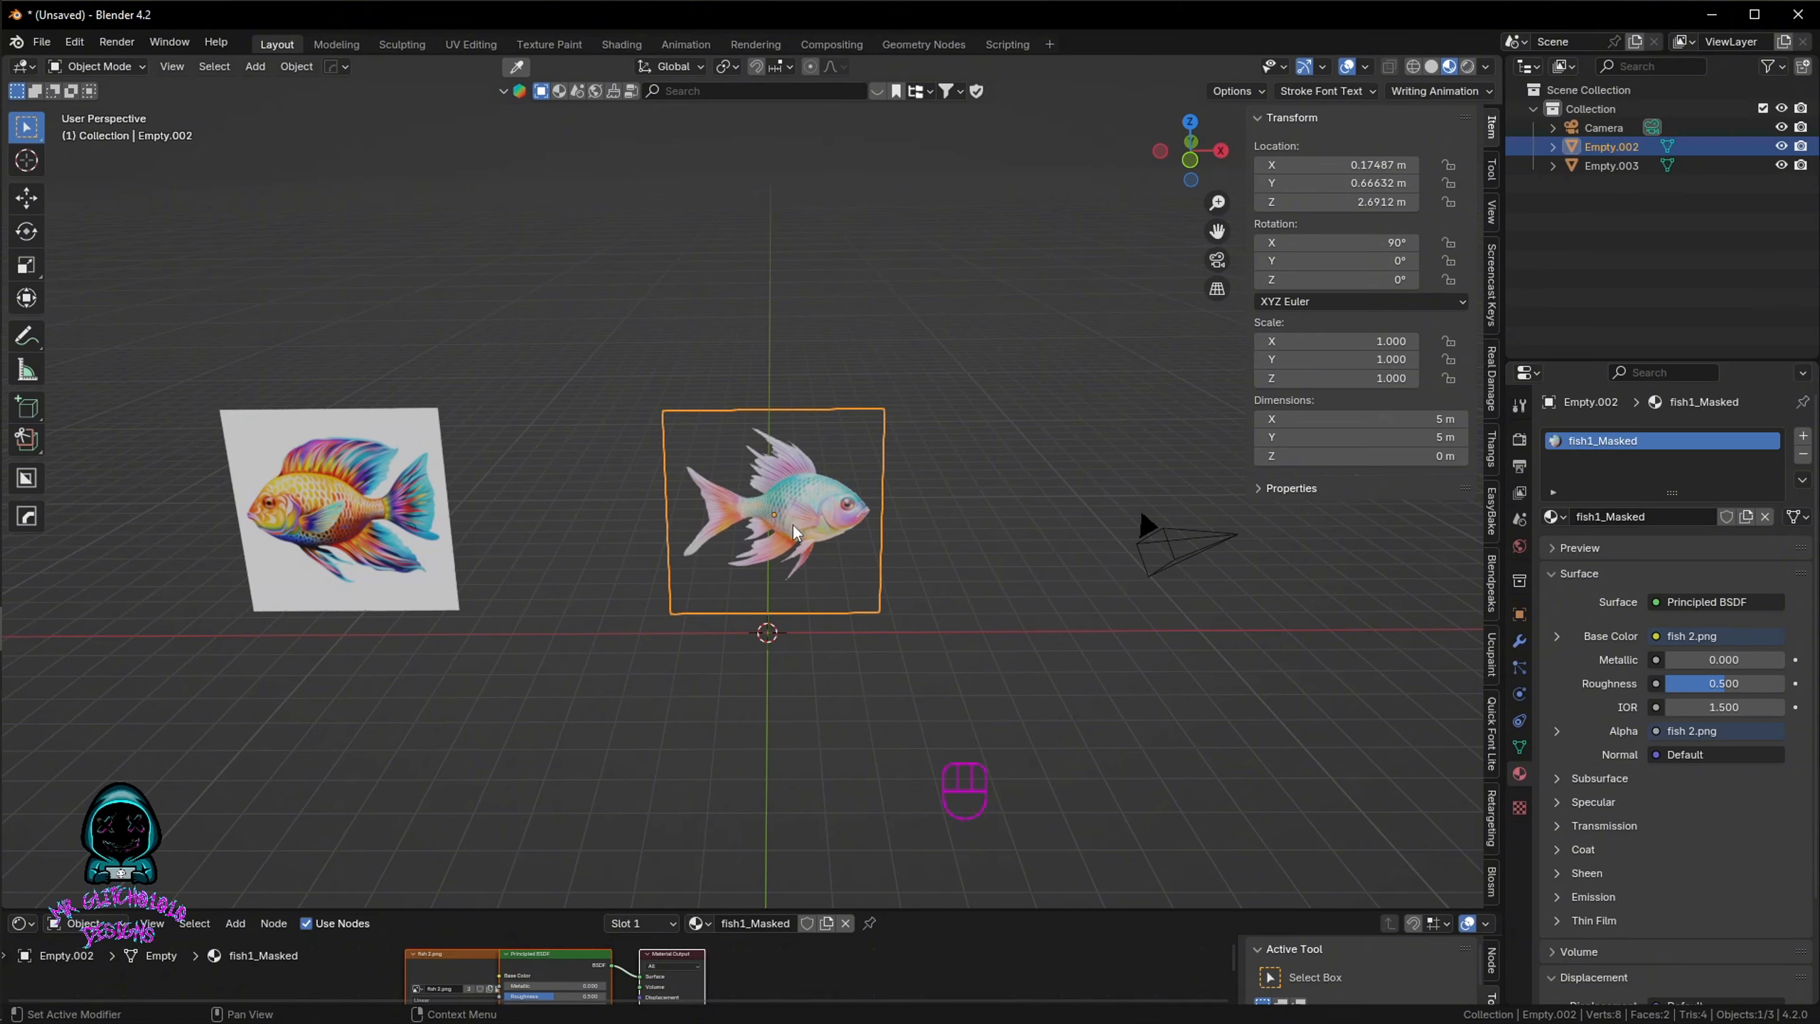
Step: Add two evenly spaced vertical loop cuts to the transparent fish plane in Edit Mode, without sliding them
scroll(819, 532, up, 3)
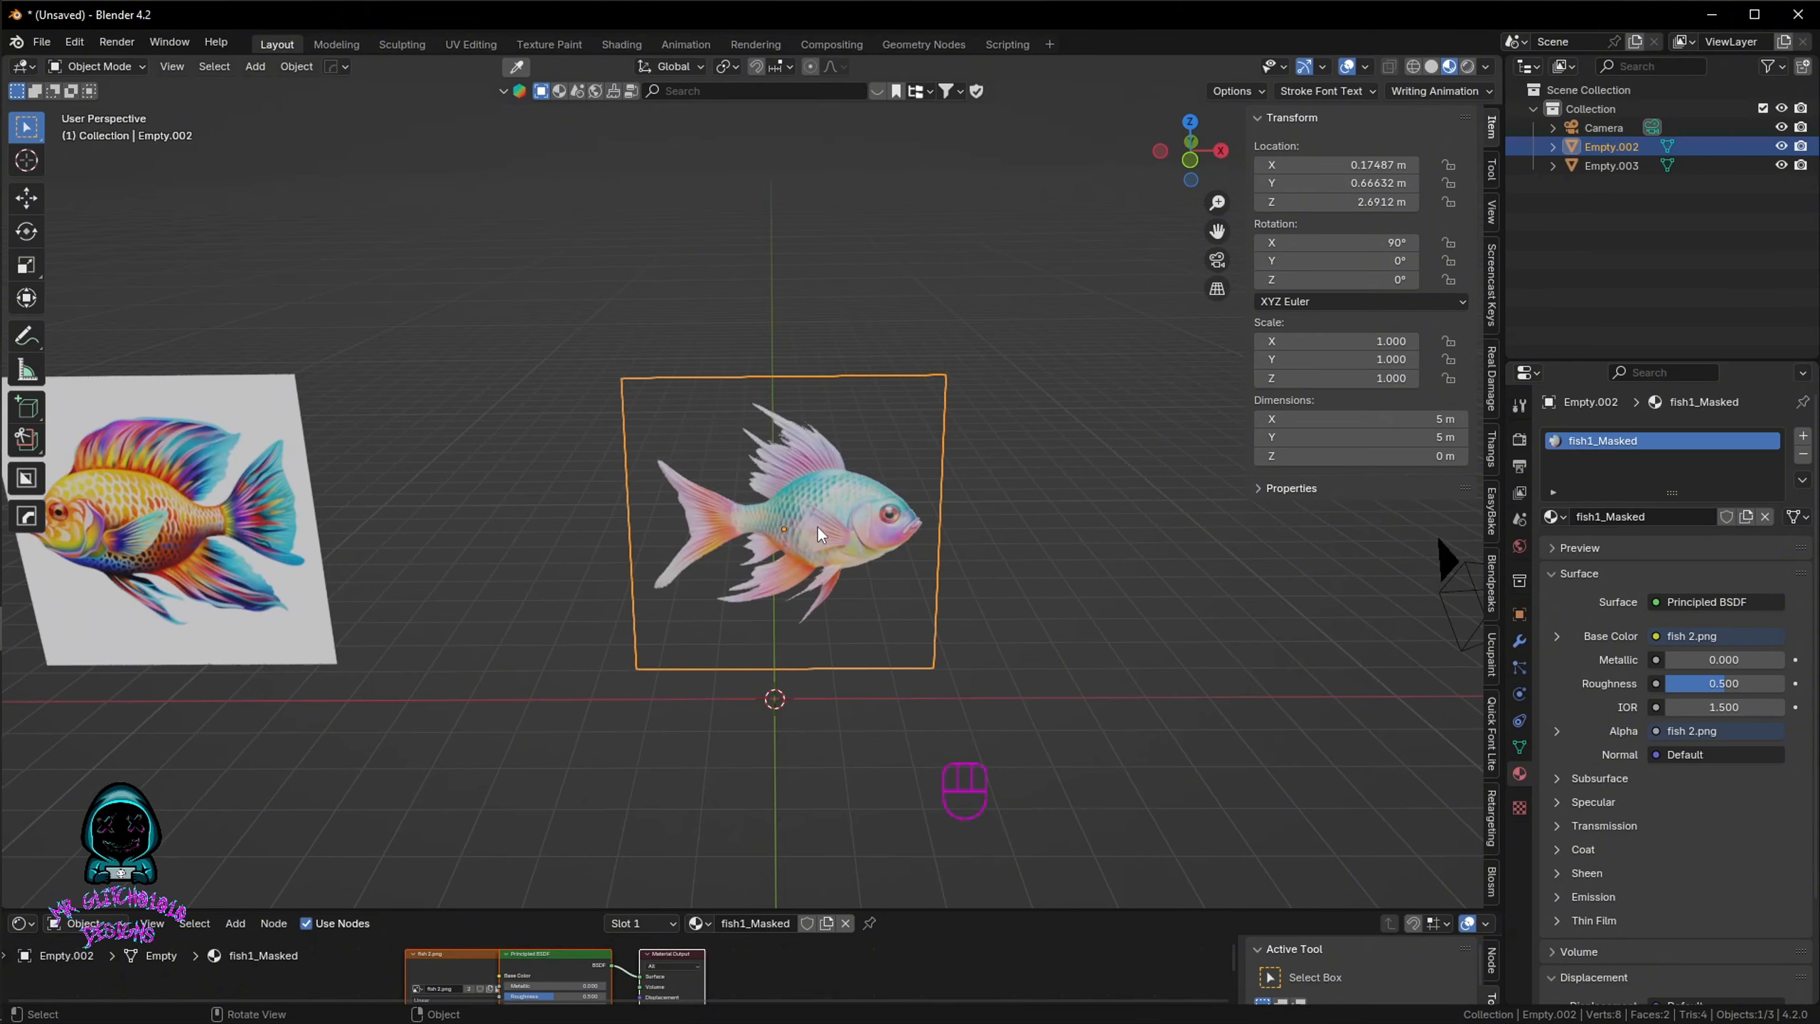
middle_drag(740, 560, 747, 568)
scroll(774, 534, up, 2)
scroll(774, 535, down, 1)
scroll(774, 535, down, 1)
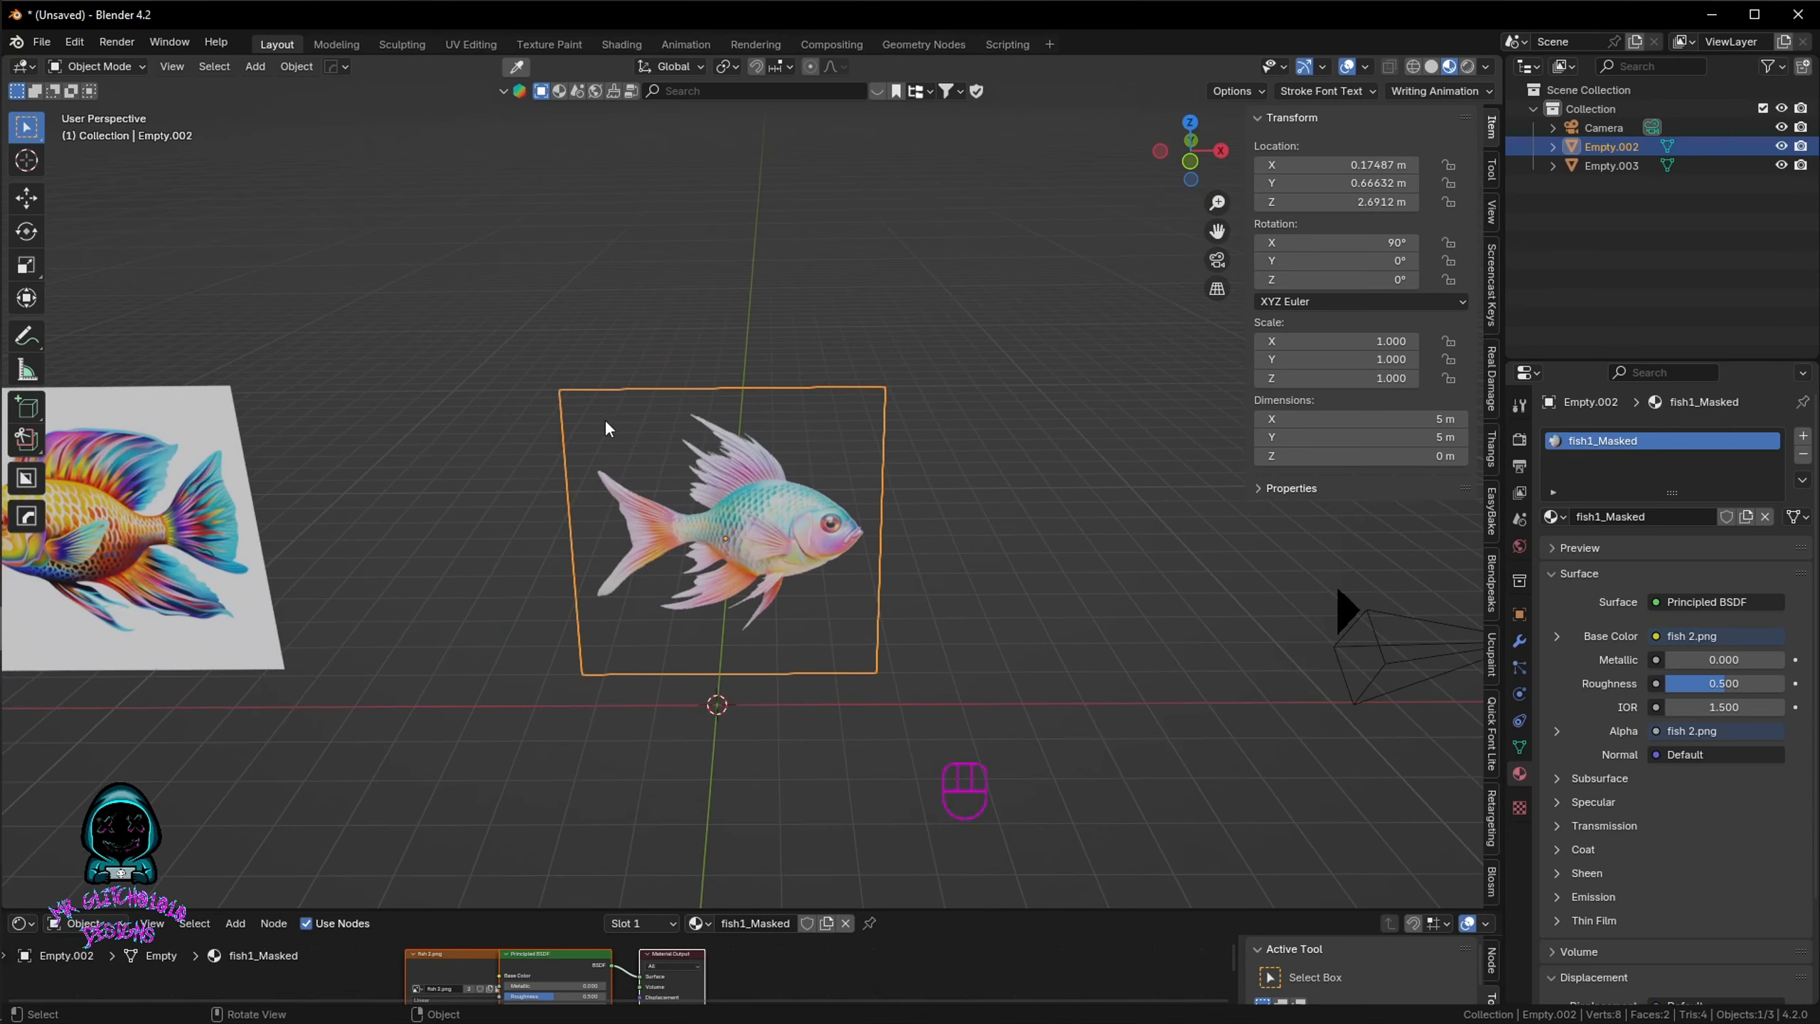
scroll(748, 537, up, 1)
shift+middle_drag(747, 537, 753, 567)
middle_drag(754, 567, 799, 569)
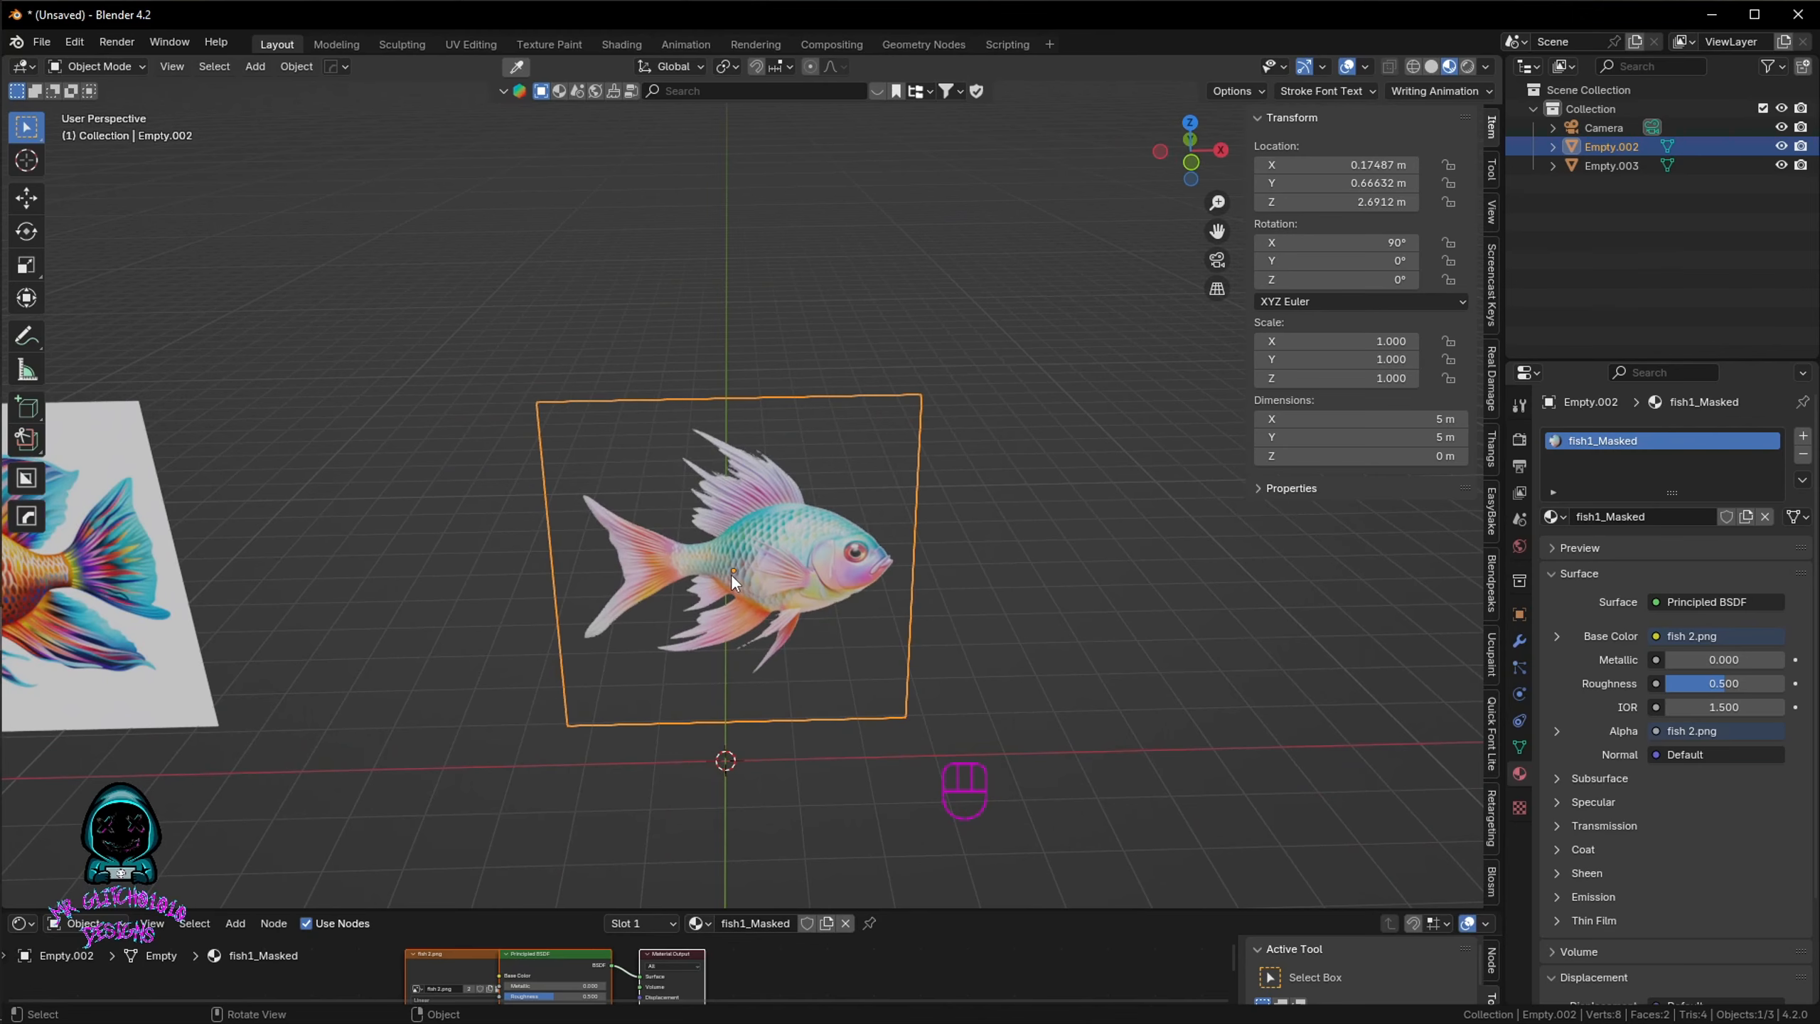
middle_drag(751, 547, 774, 591)
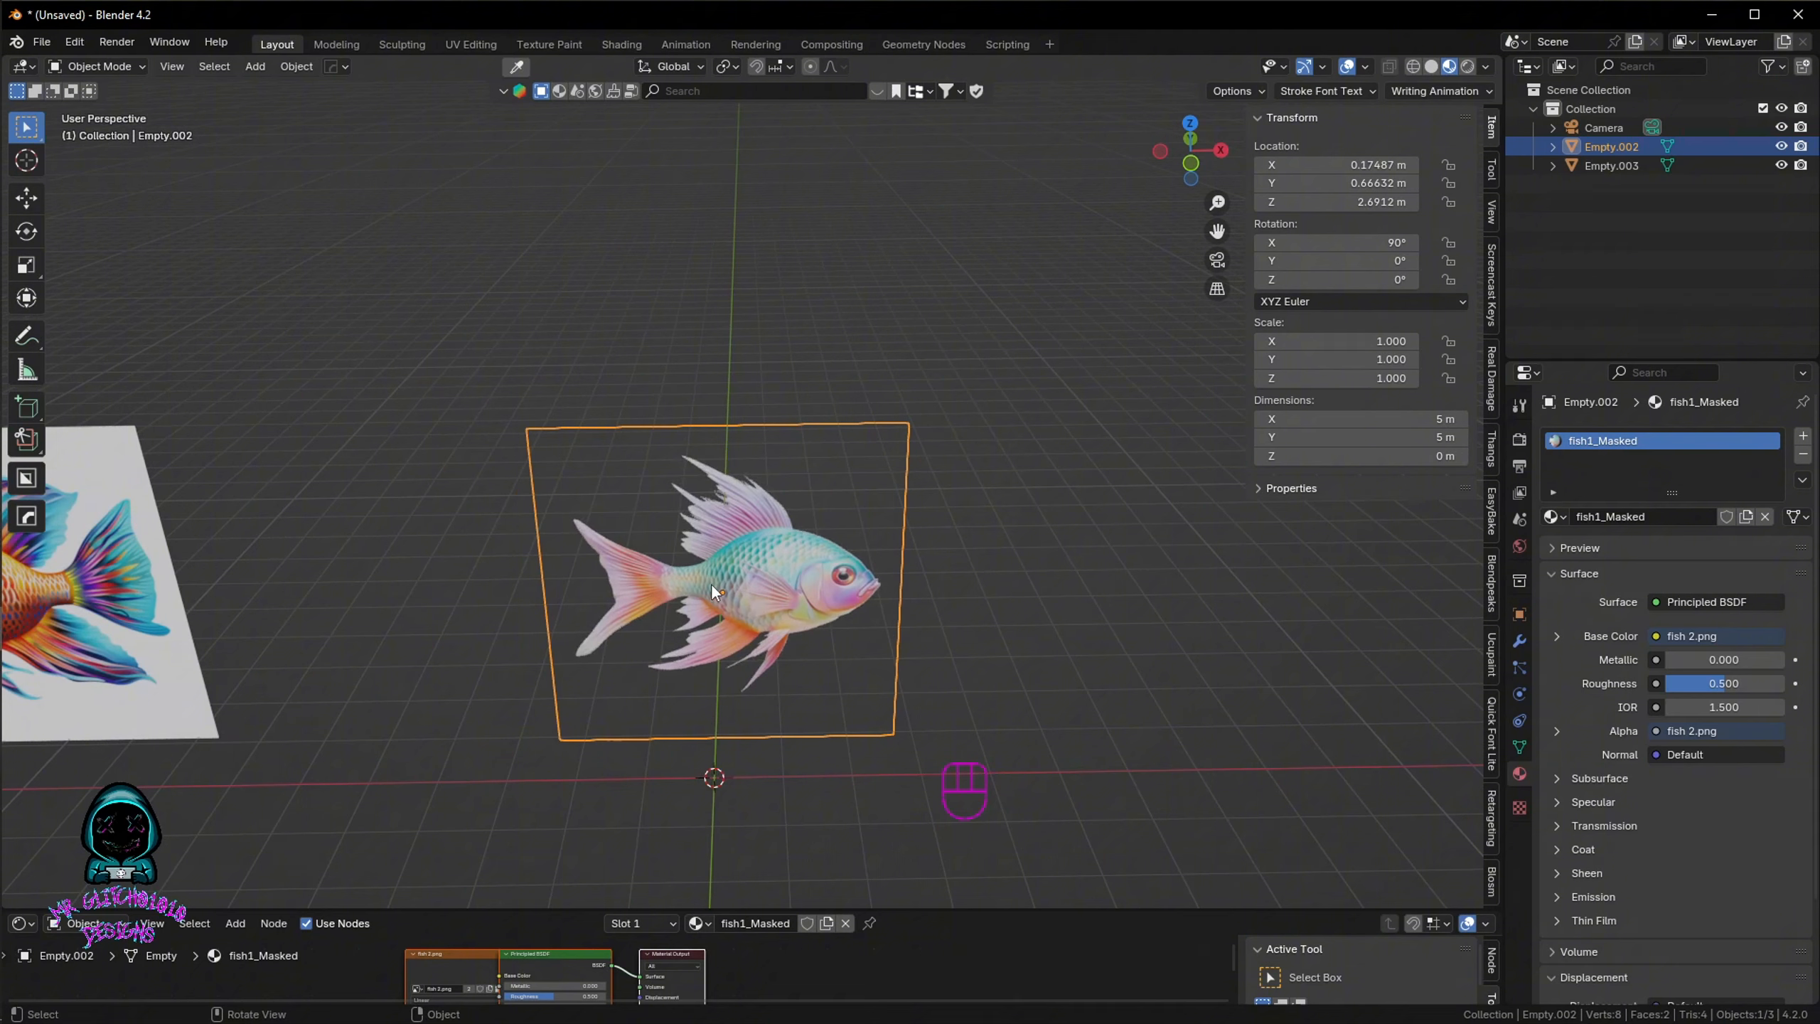
key(Tab)
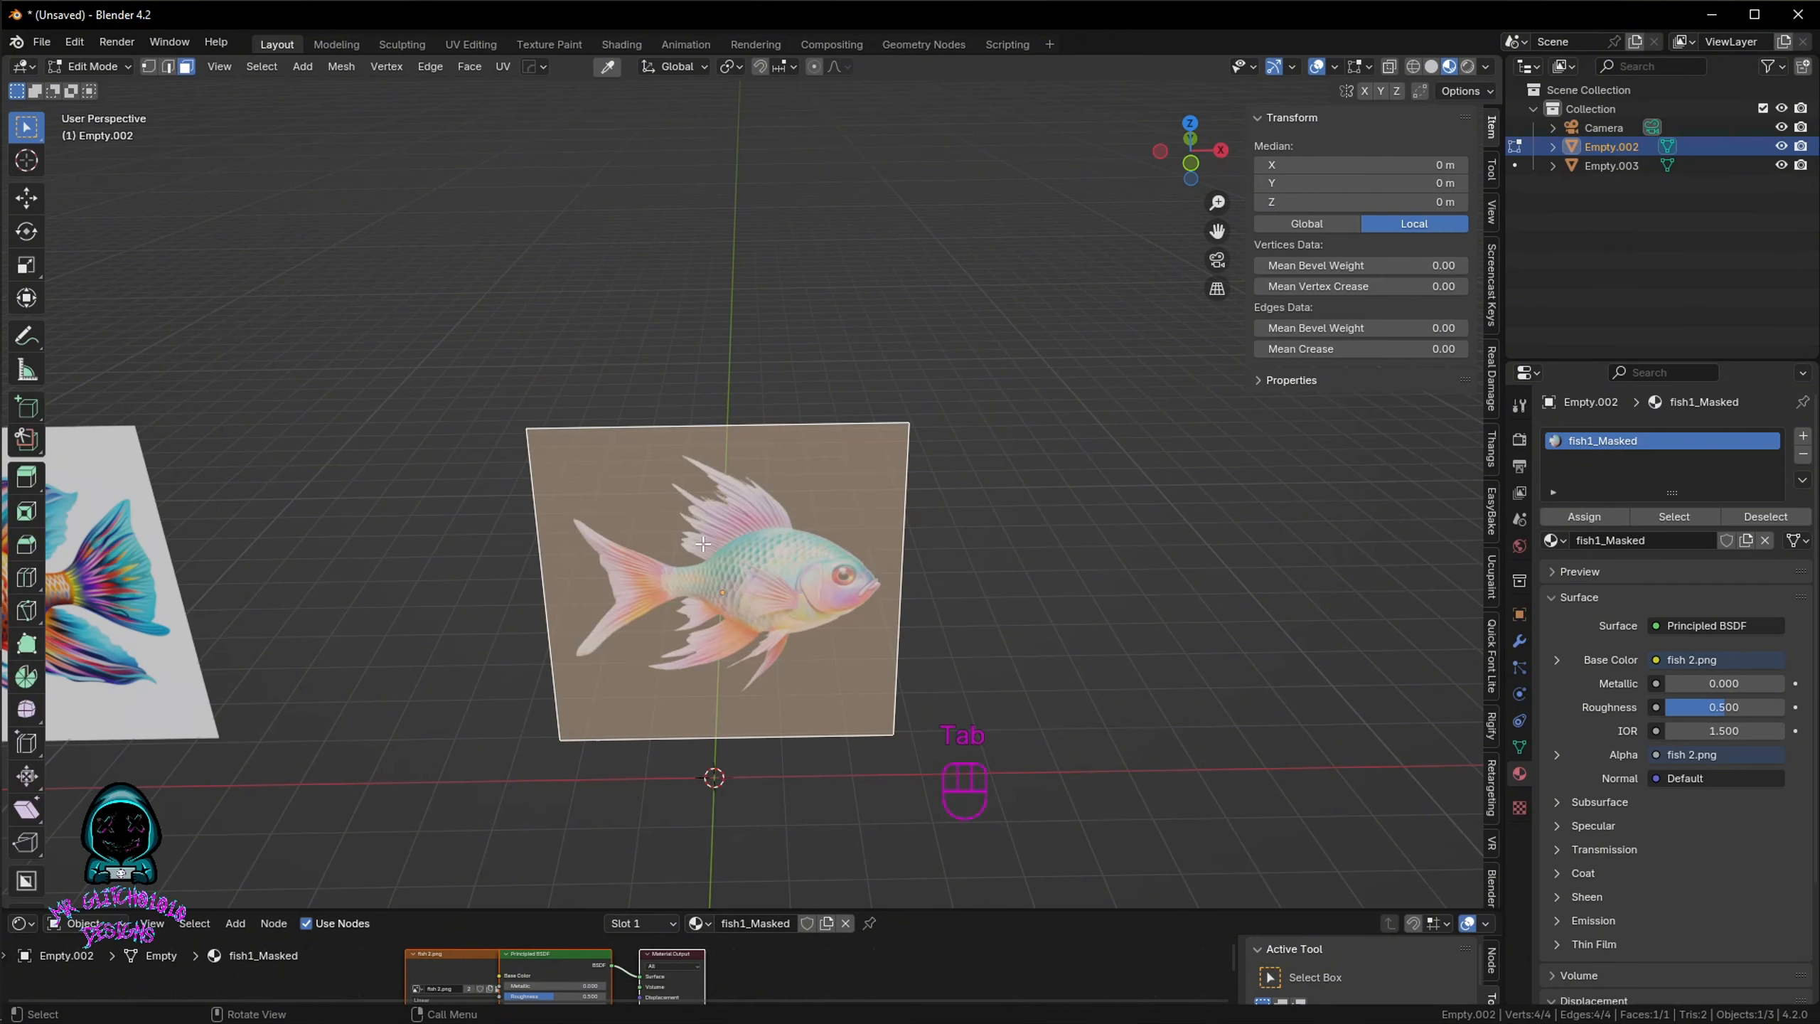
key(ctrl+r)
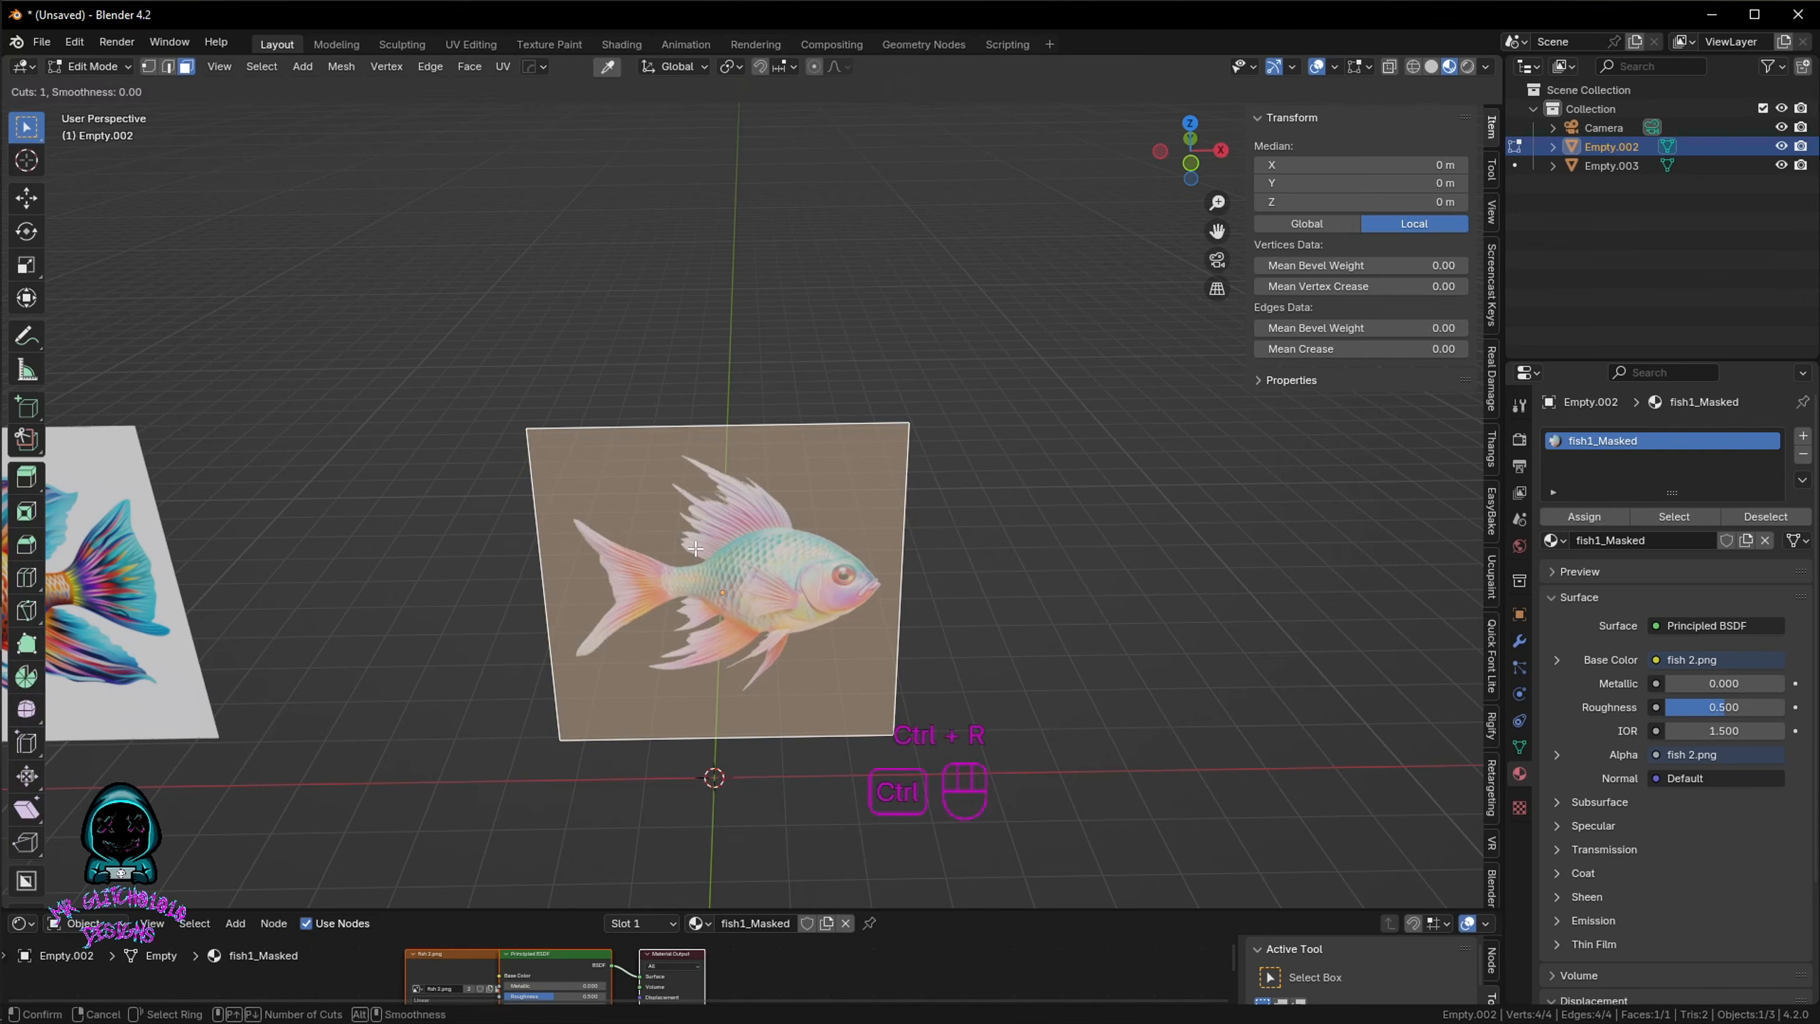
scroll(711, 413, up, 2)
scroll(712, 413, down, 1)
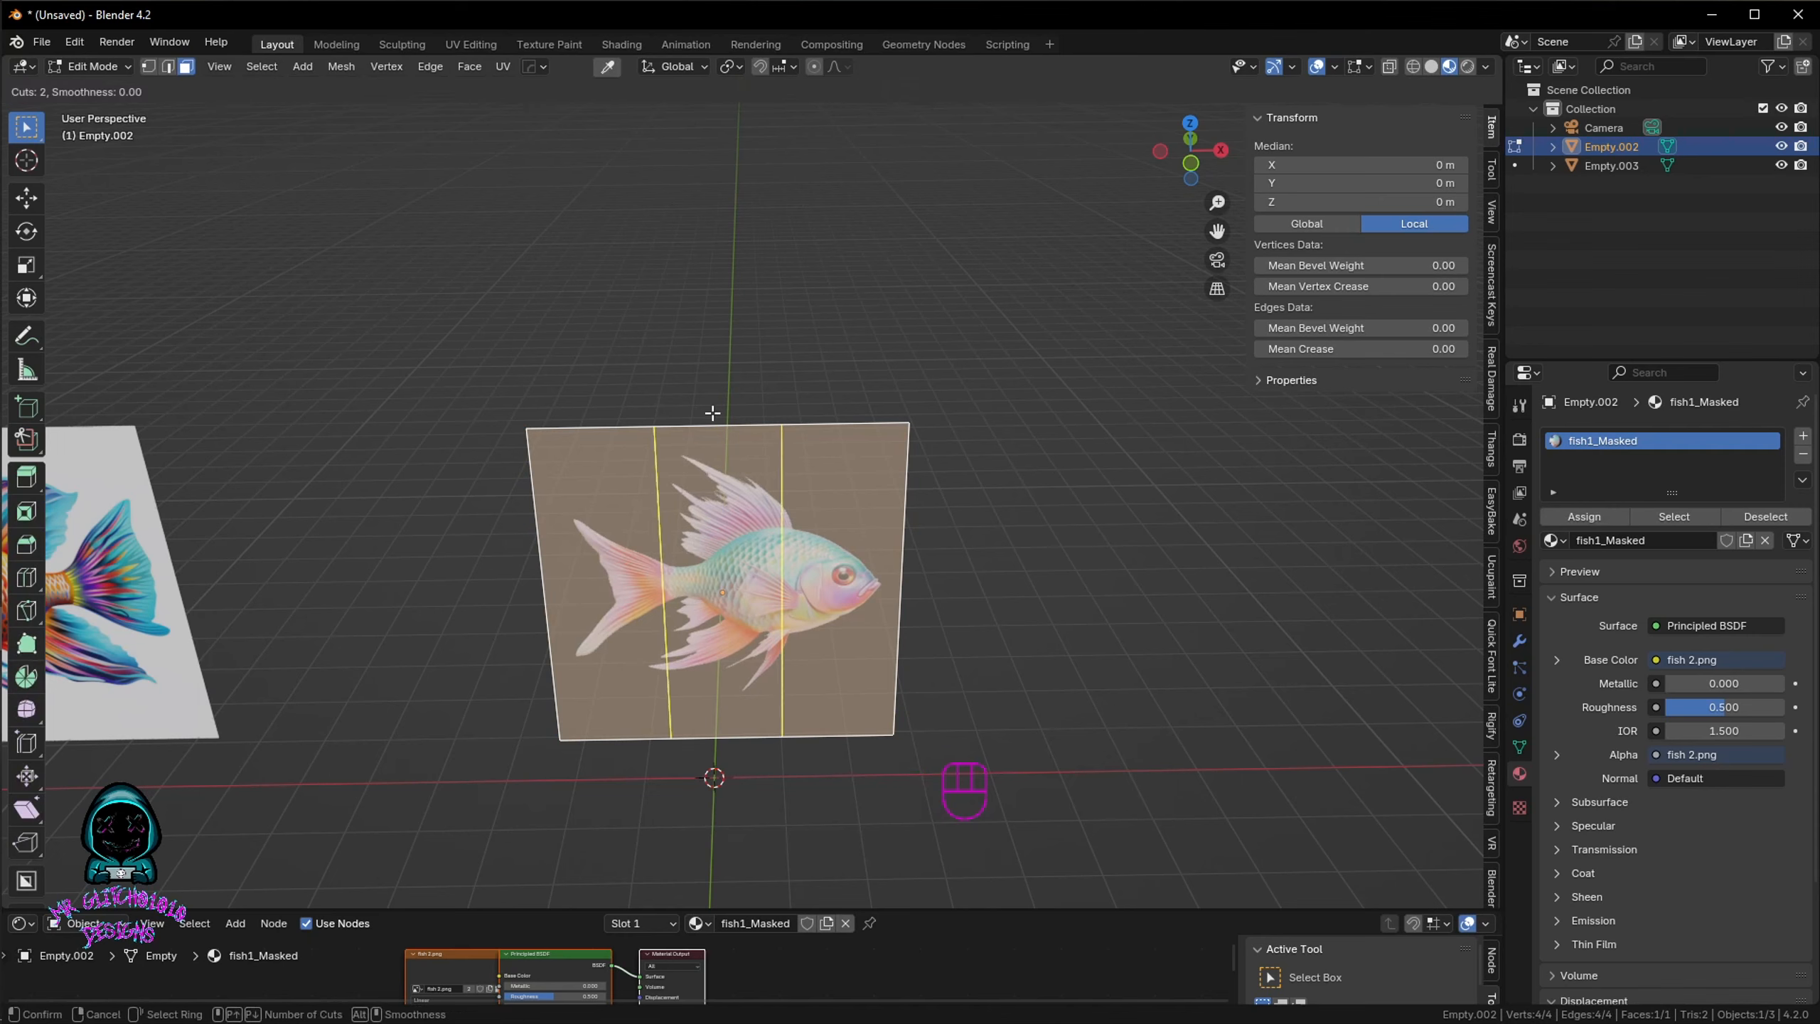
click(711, 413)
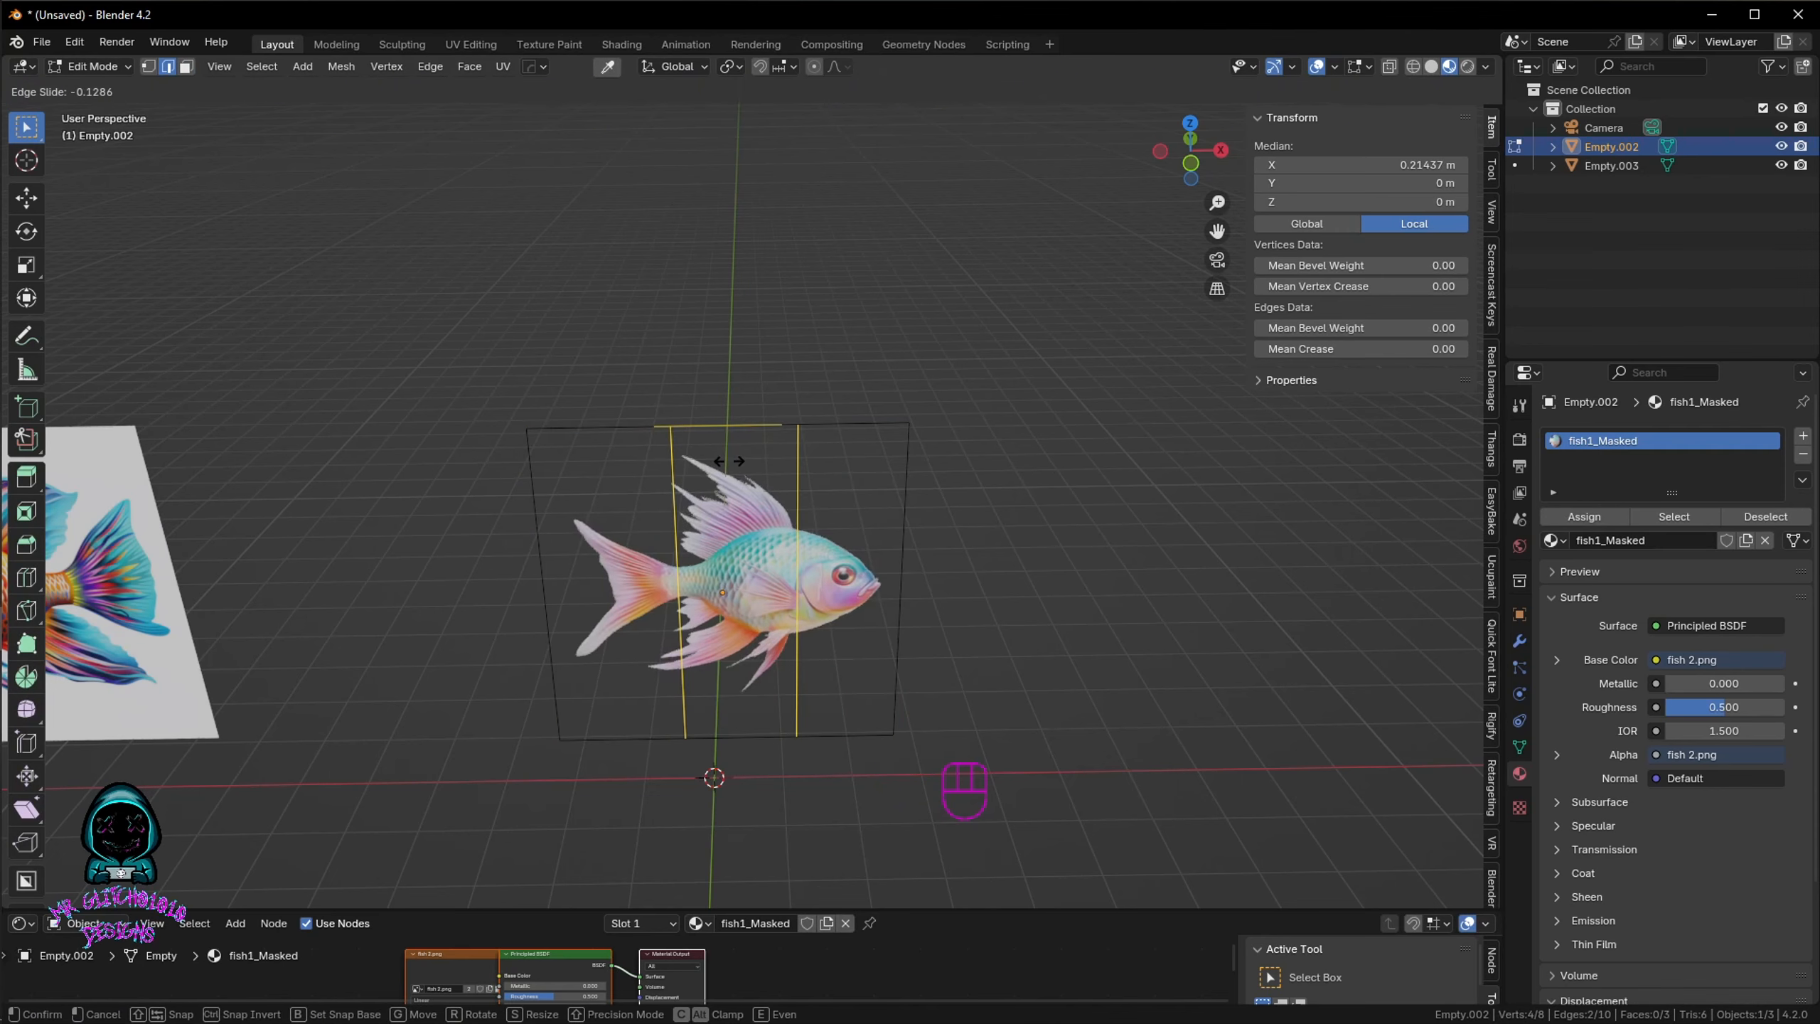
right_click(720, 445)
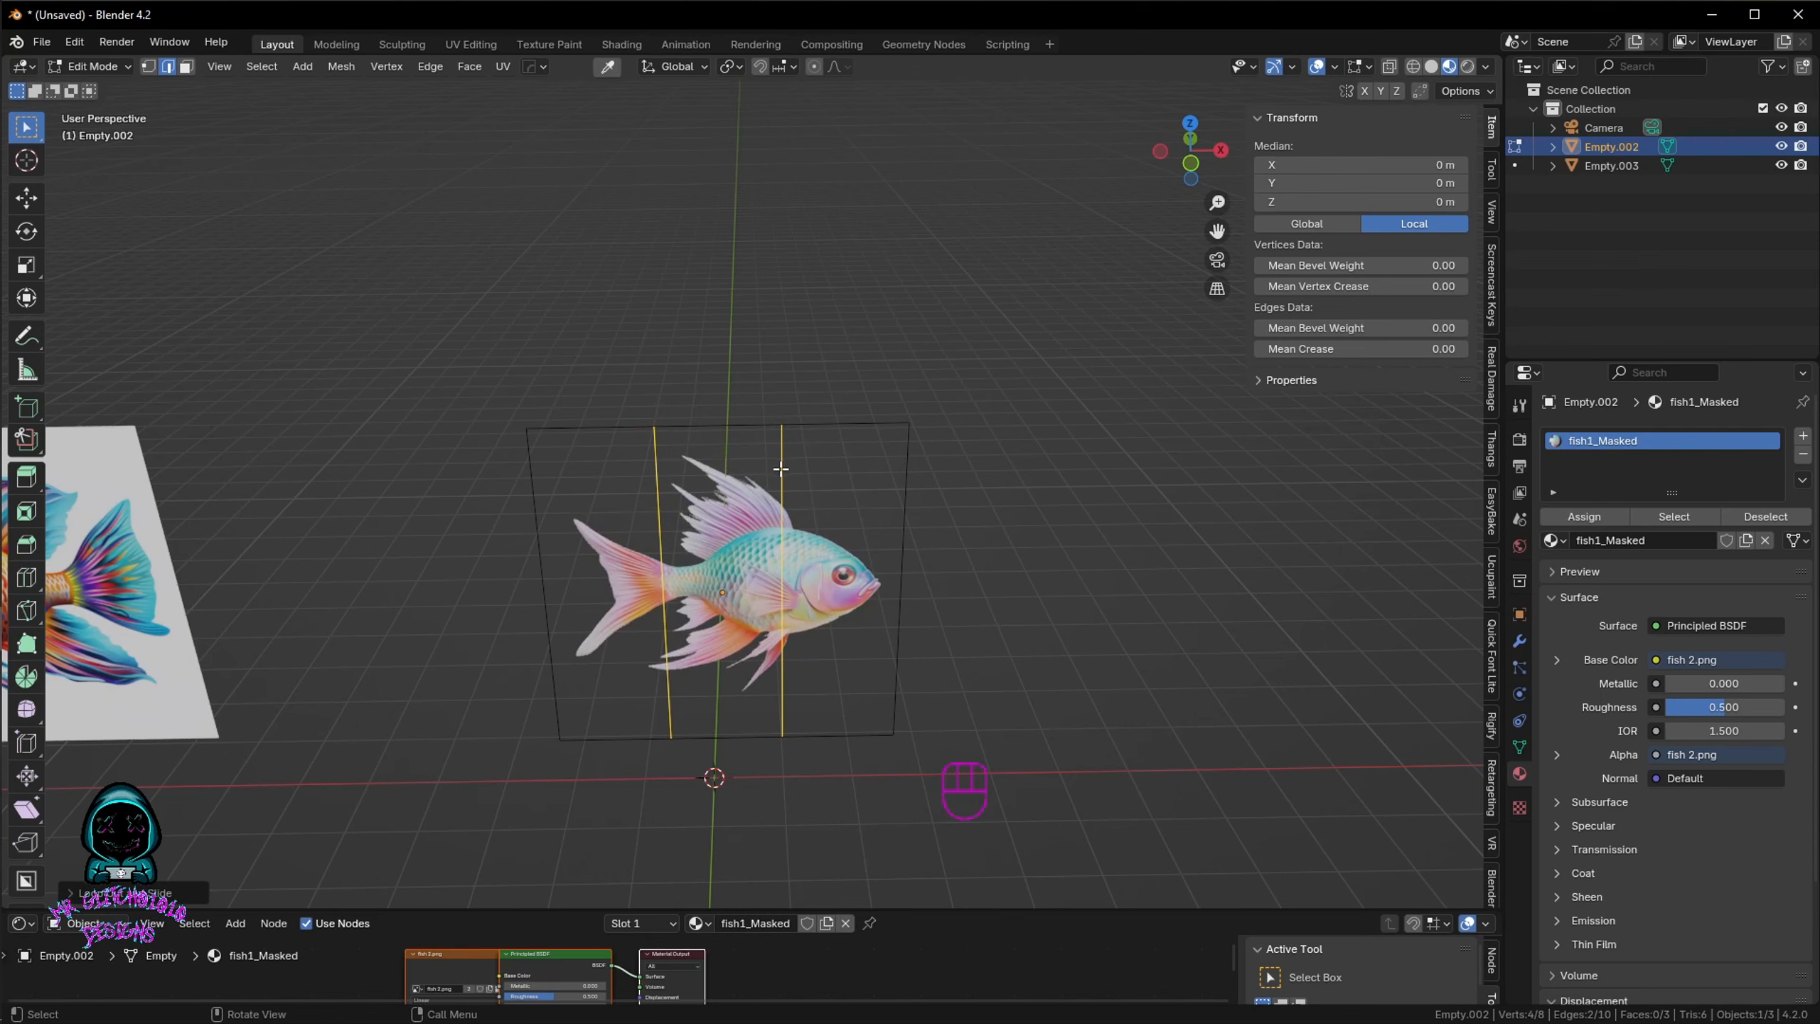
Step: Edge-slide the vertical edge nearer the fish's head toward the head, to a local X of about 1.03 m
drag(757, 381, 813, 751)
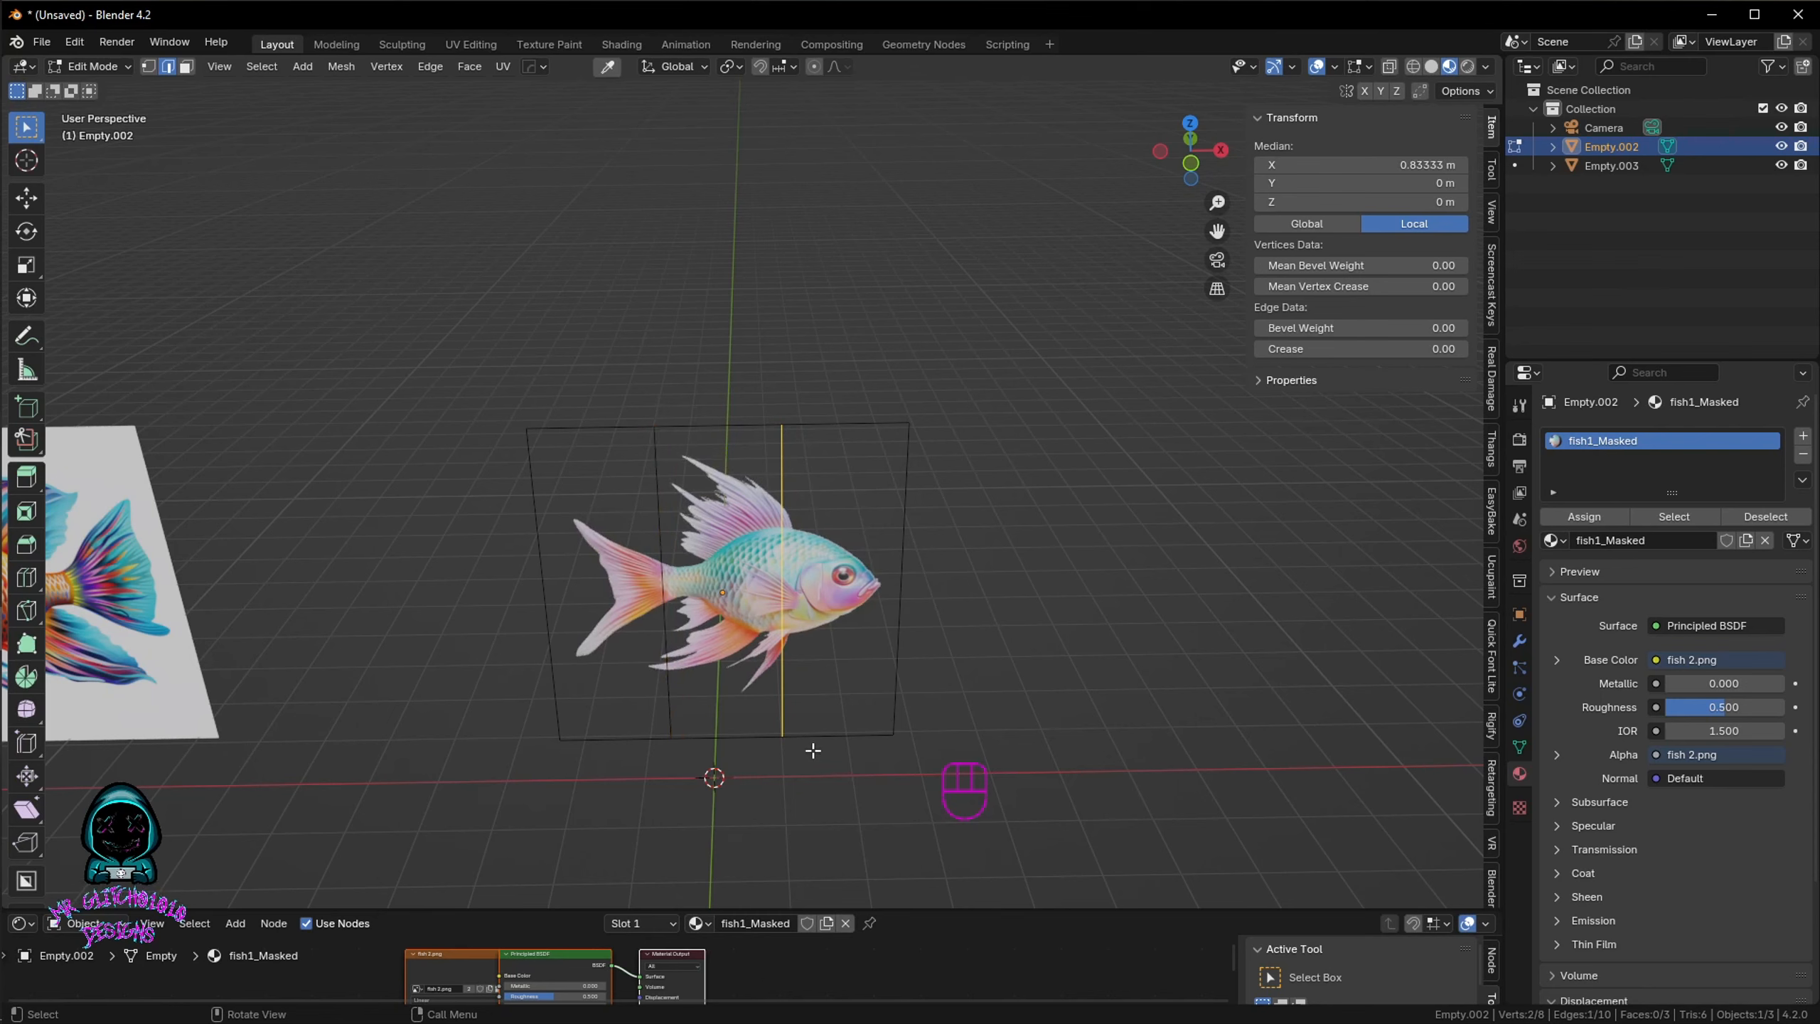
key(g)
key(y)
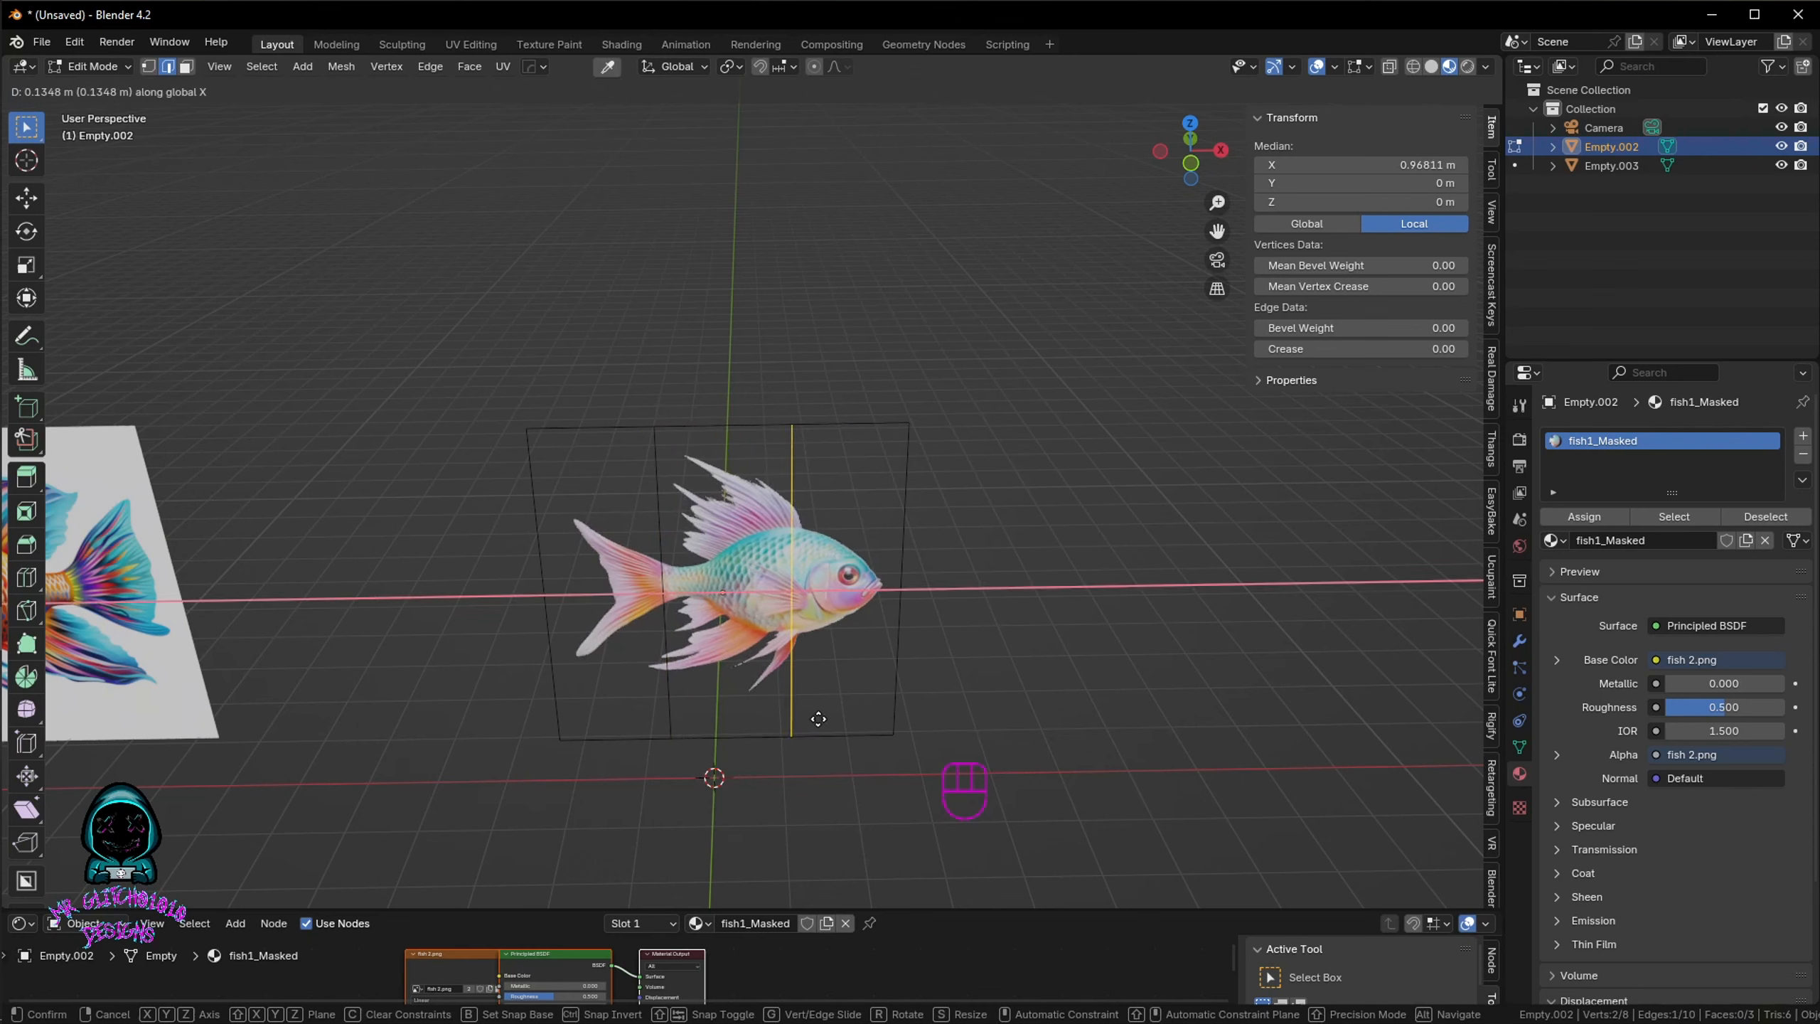
right_click(815, 716)
key(g)
key(g)
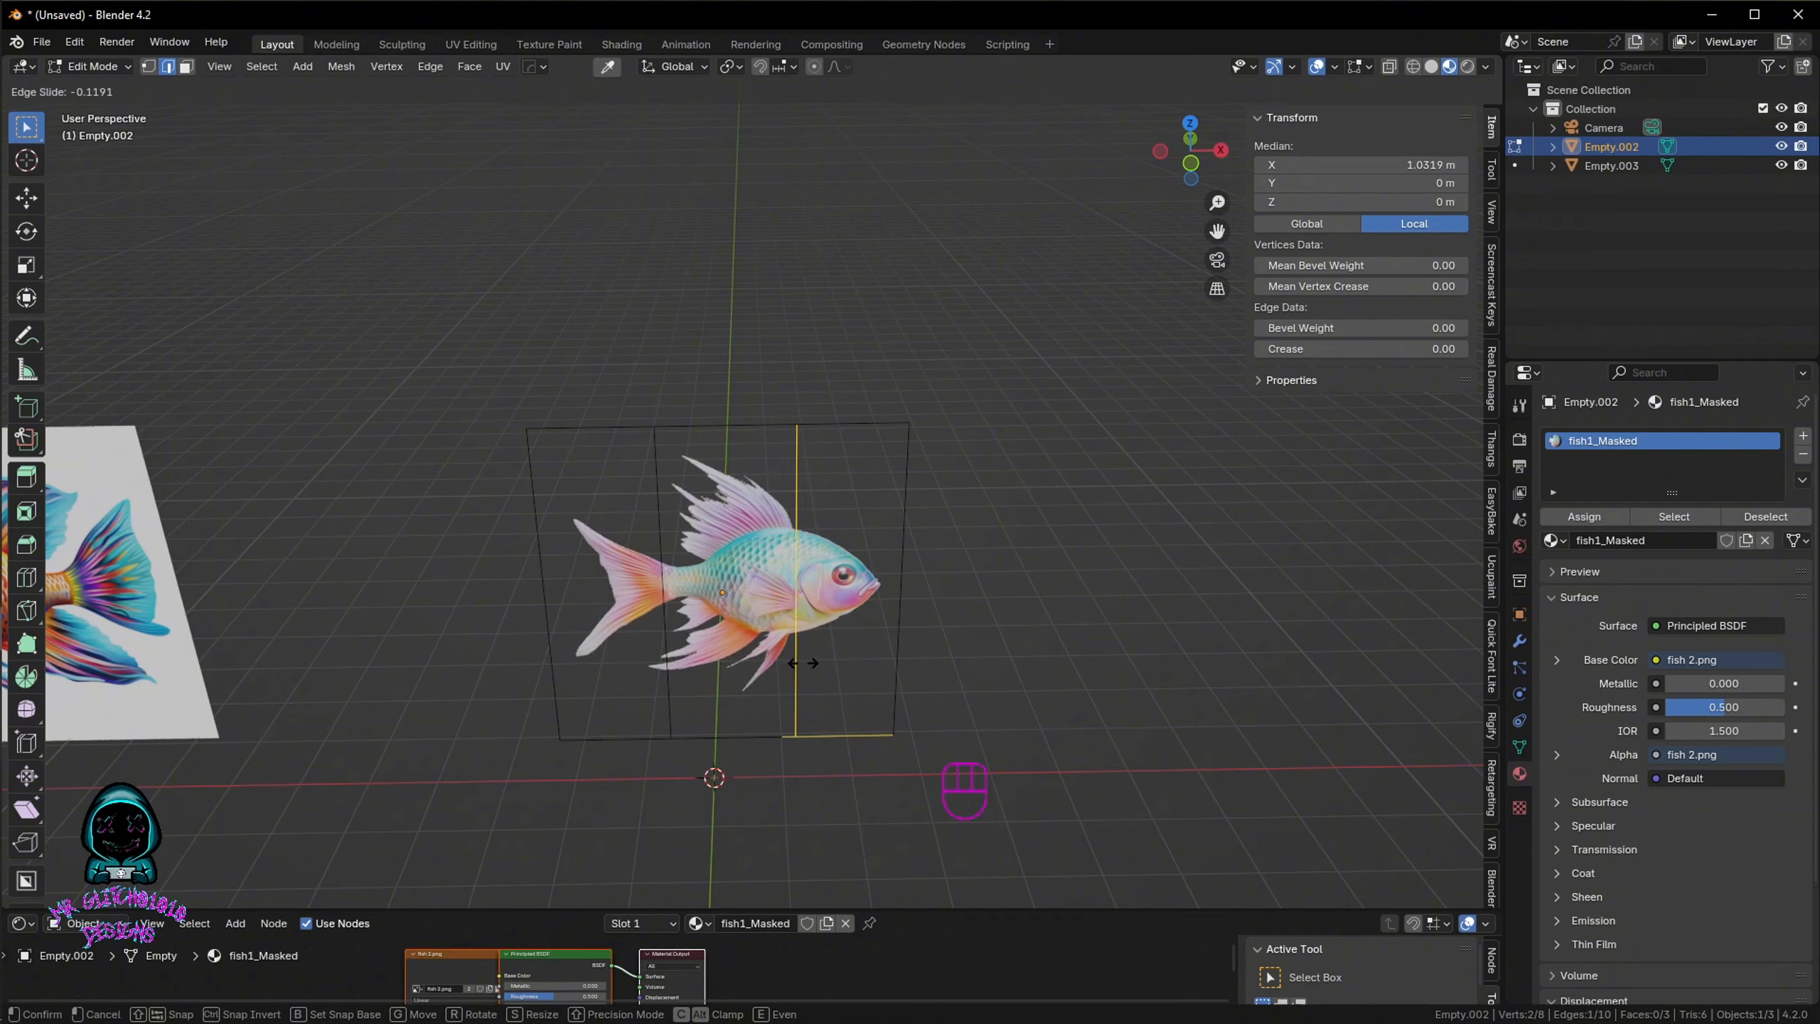
click(782, 661)
Step: Edge-slide the vertical edge nearer the tail toward the middle of the body, to a local X of about -0.26 m
click(661, 542)
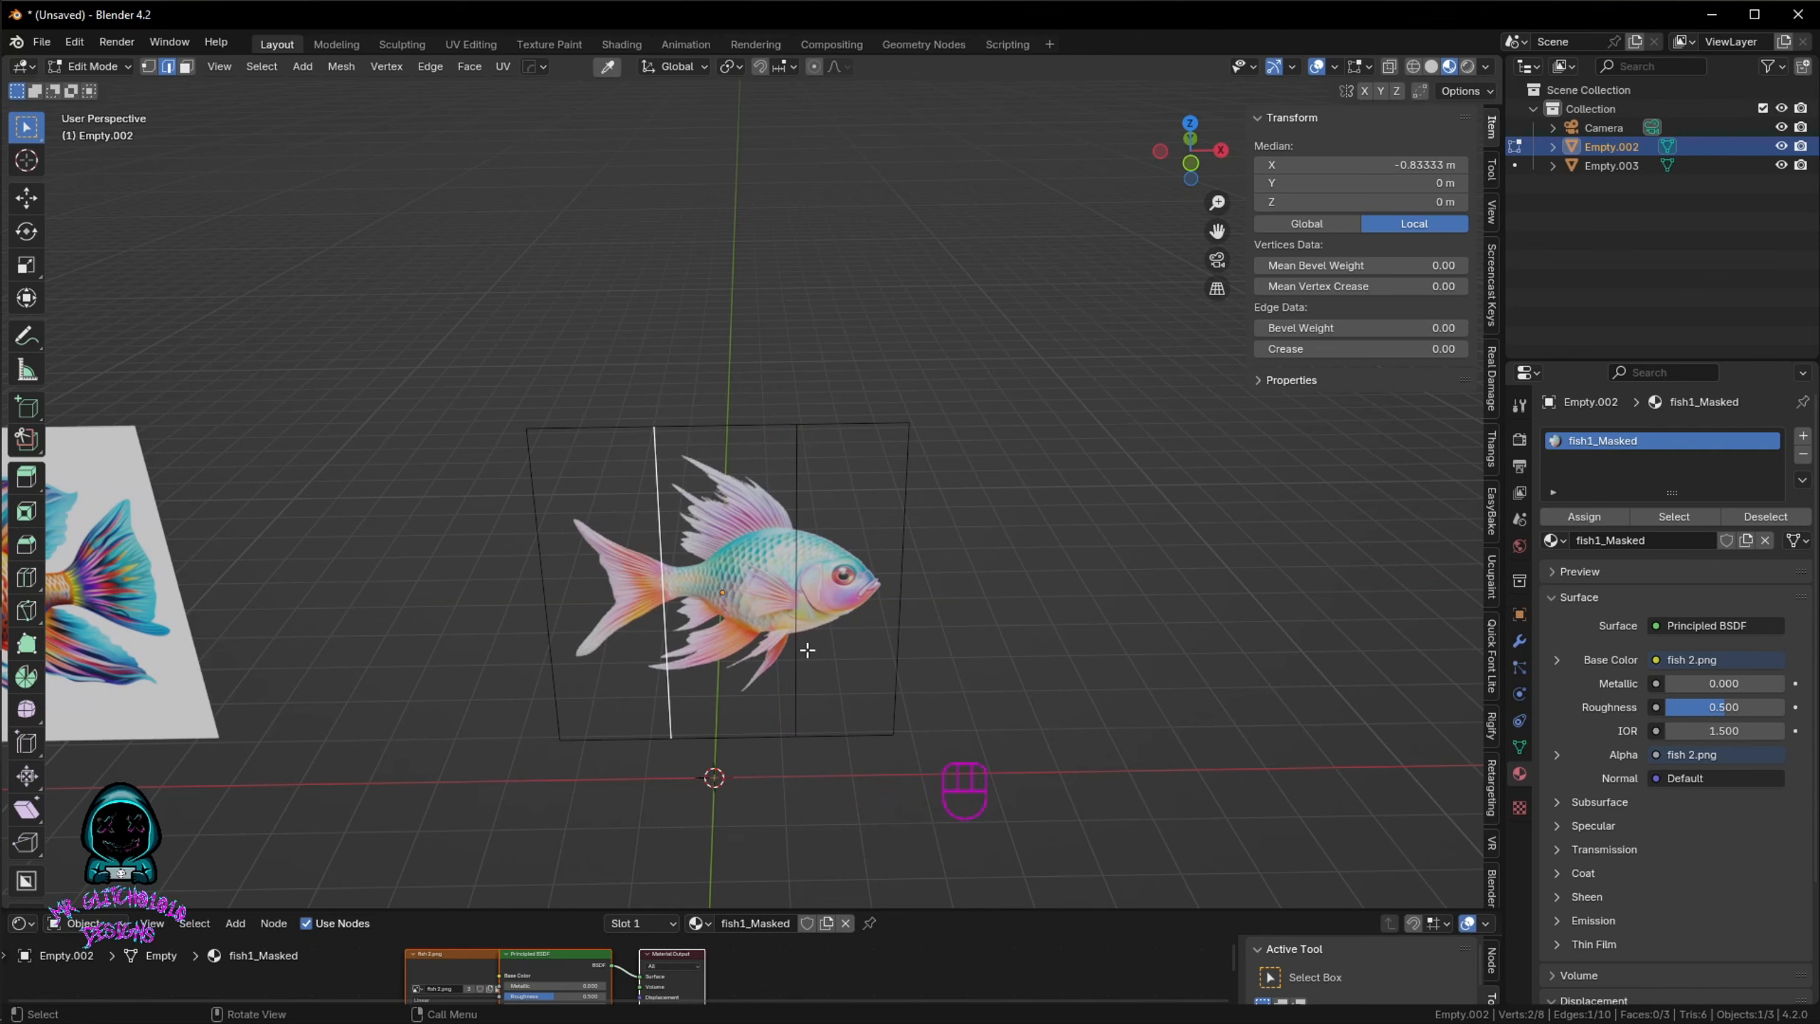
key(g)
key(g)
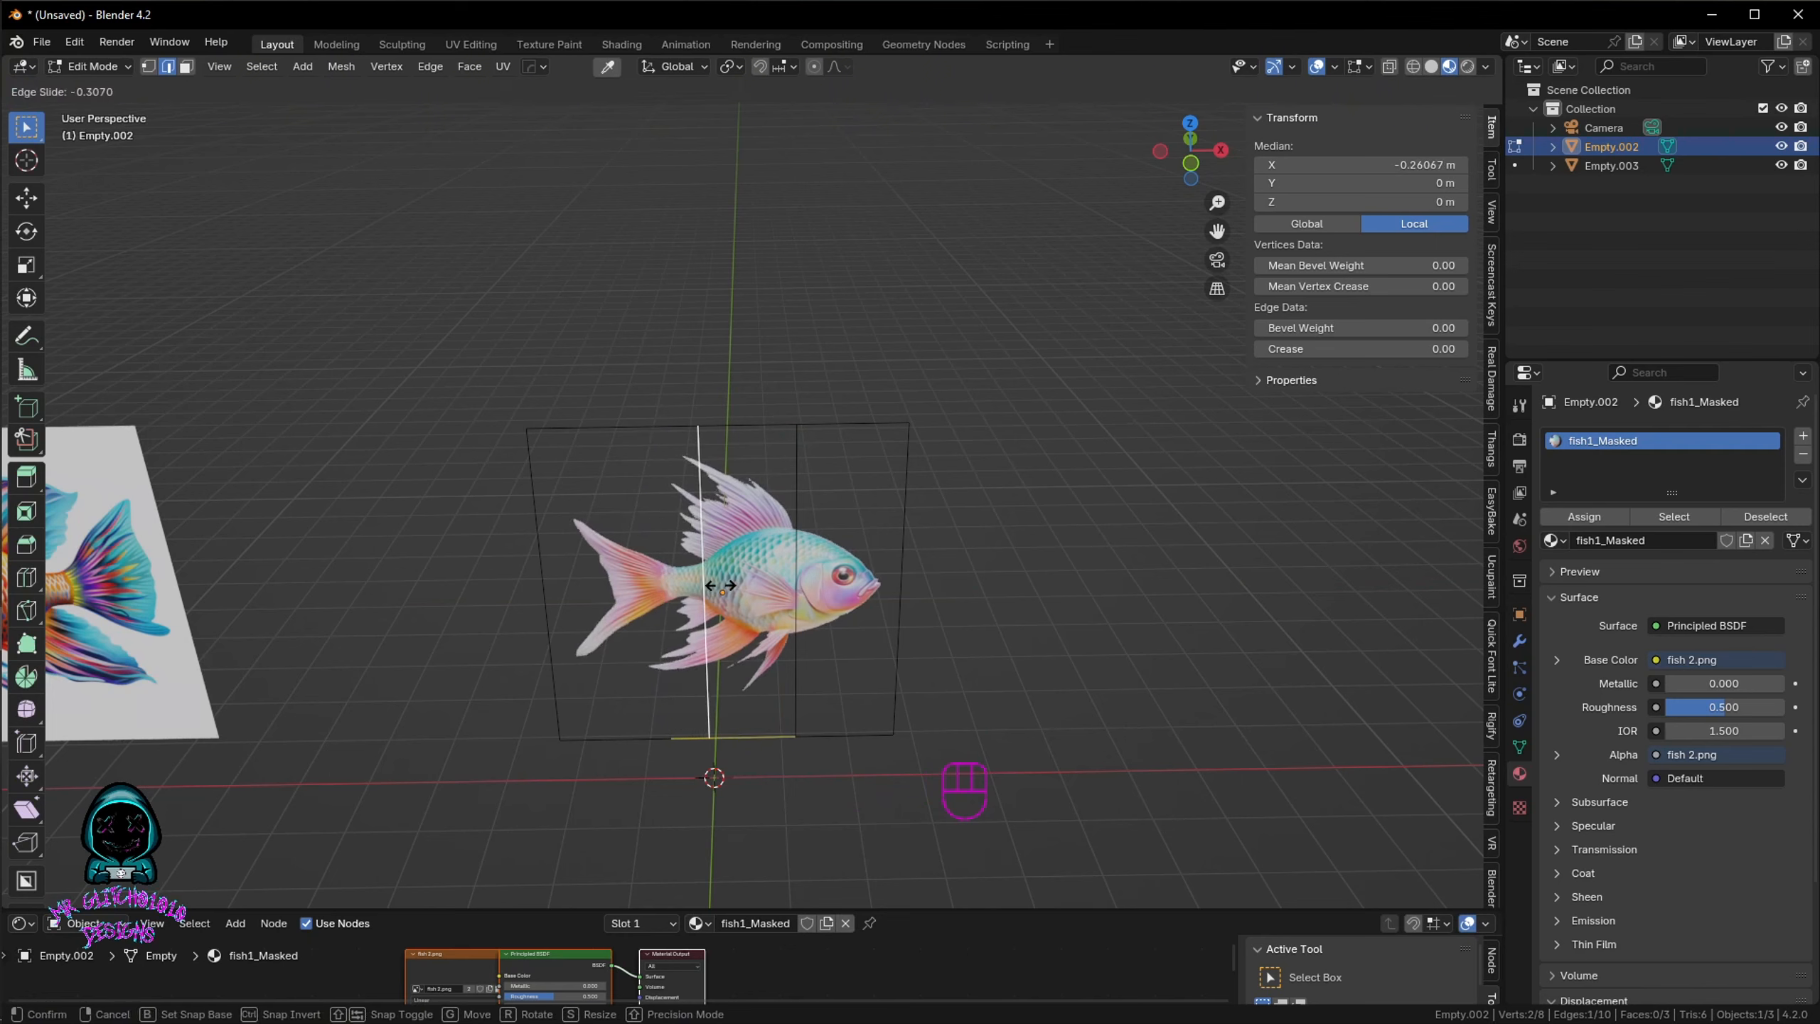
click(720, 585)
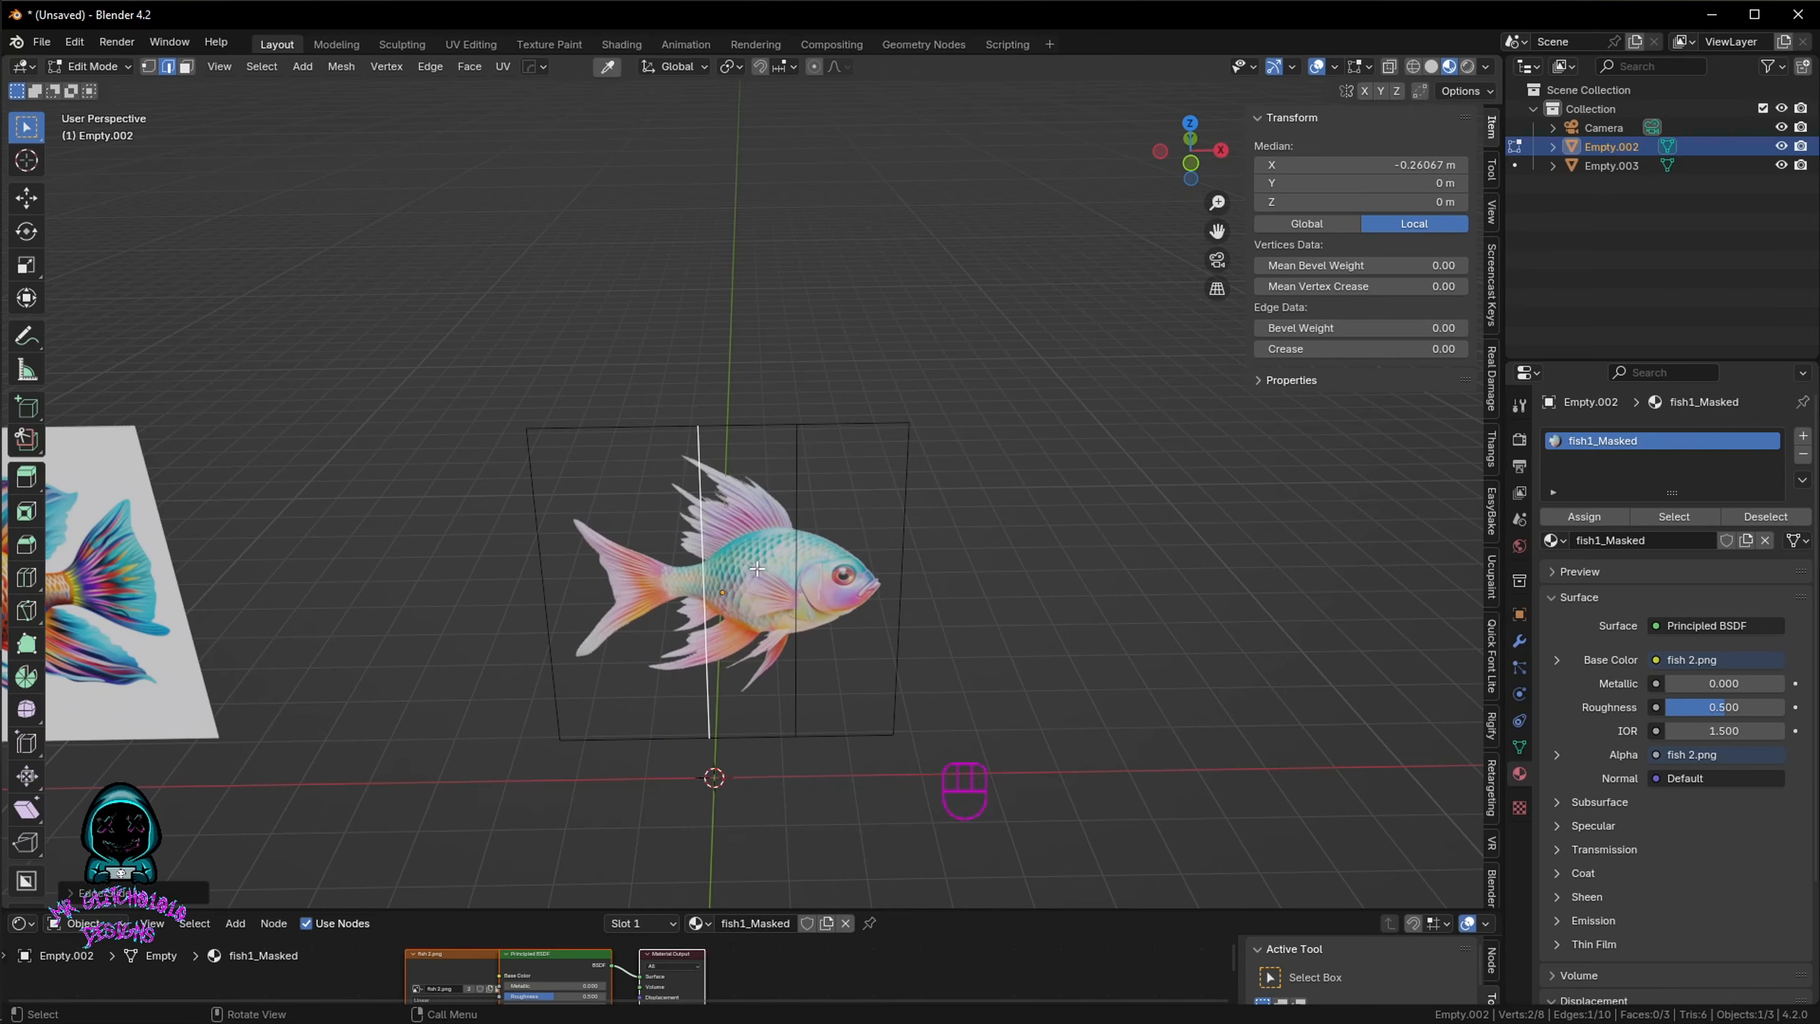
Step: In vertex select mode, move the two outer head-end vertices about 0.62 m along the global Y axis
middle_drag(757, 568, 715, 573)
key(Tab)
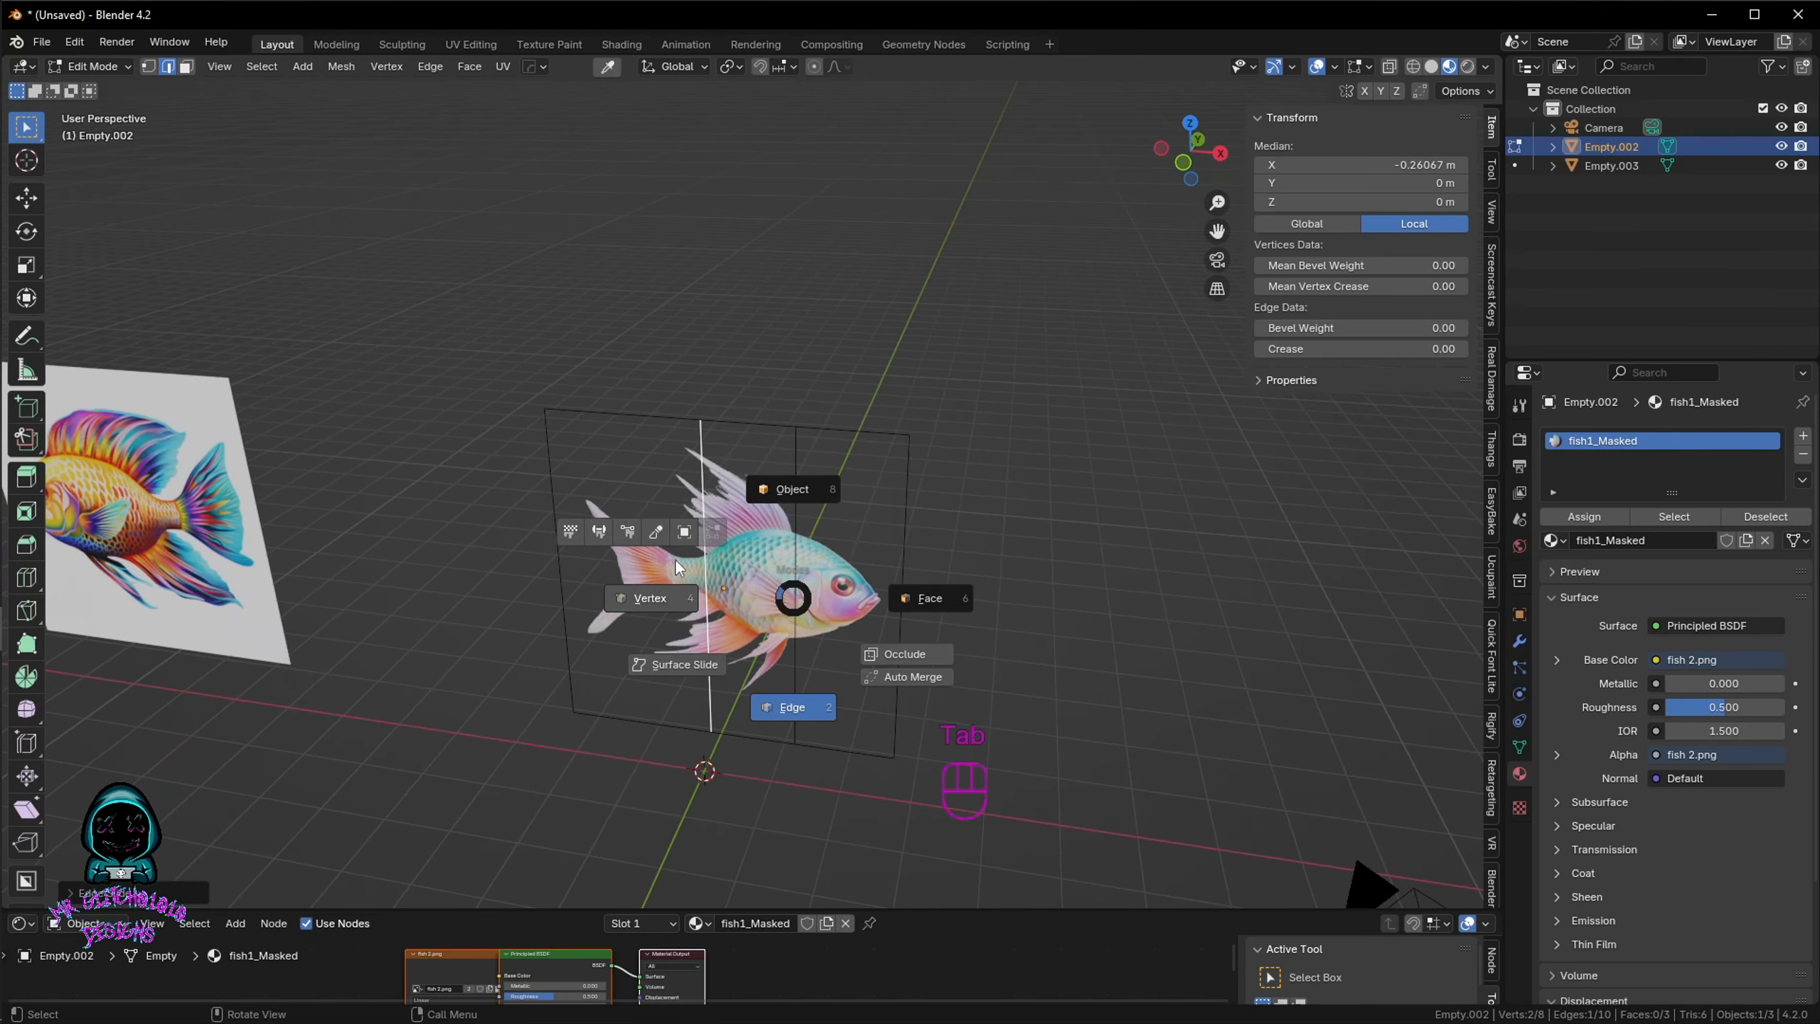
click(660, 589)
middle_drag(928, 464, 947, 462)
drag(859, 373, 964, 767)
middle_drag(921, 729, 792, 774)
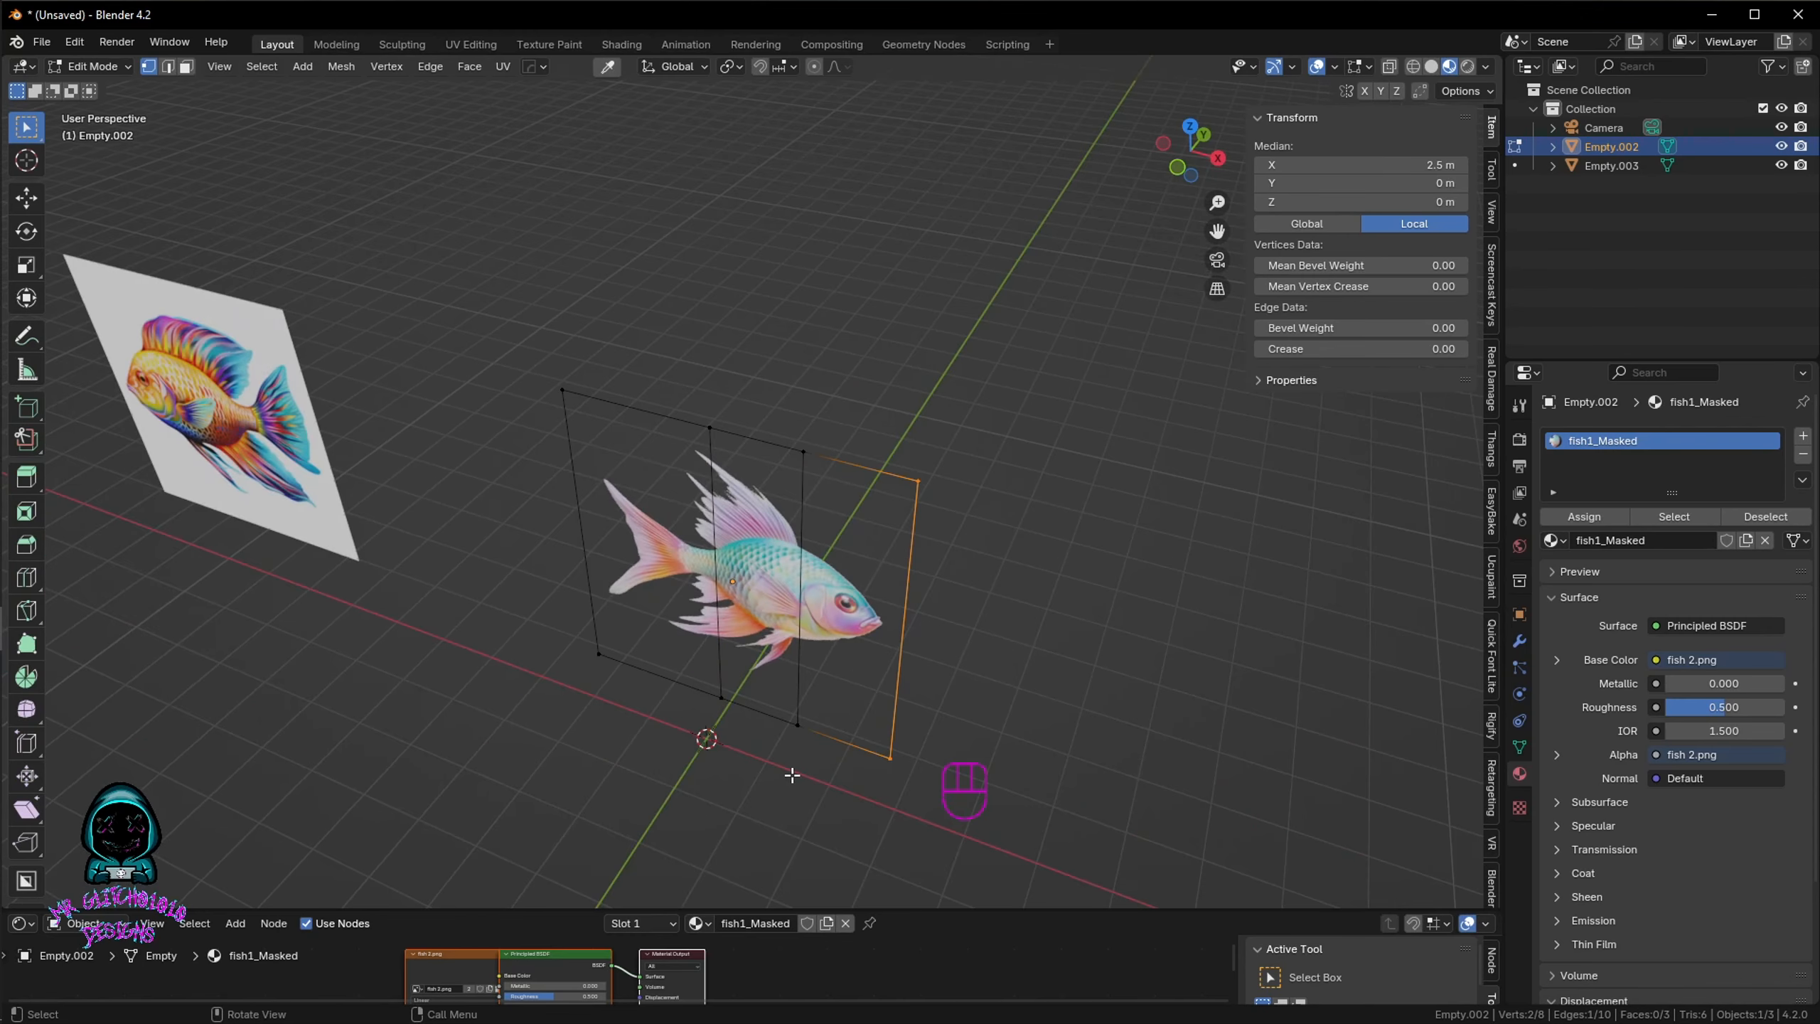
key(g)
key(y)
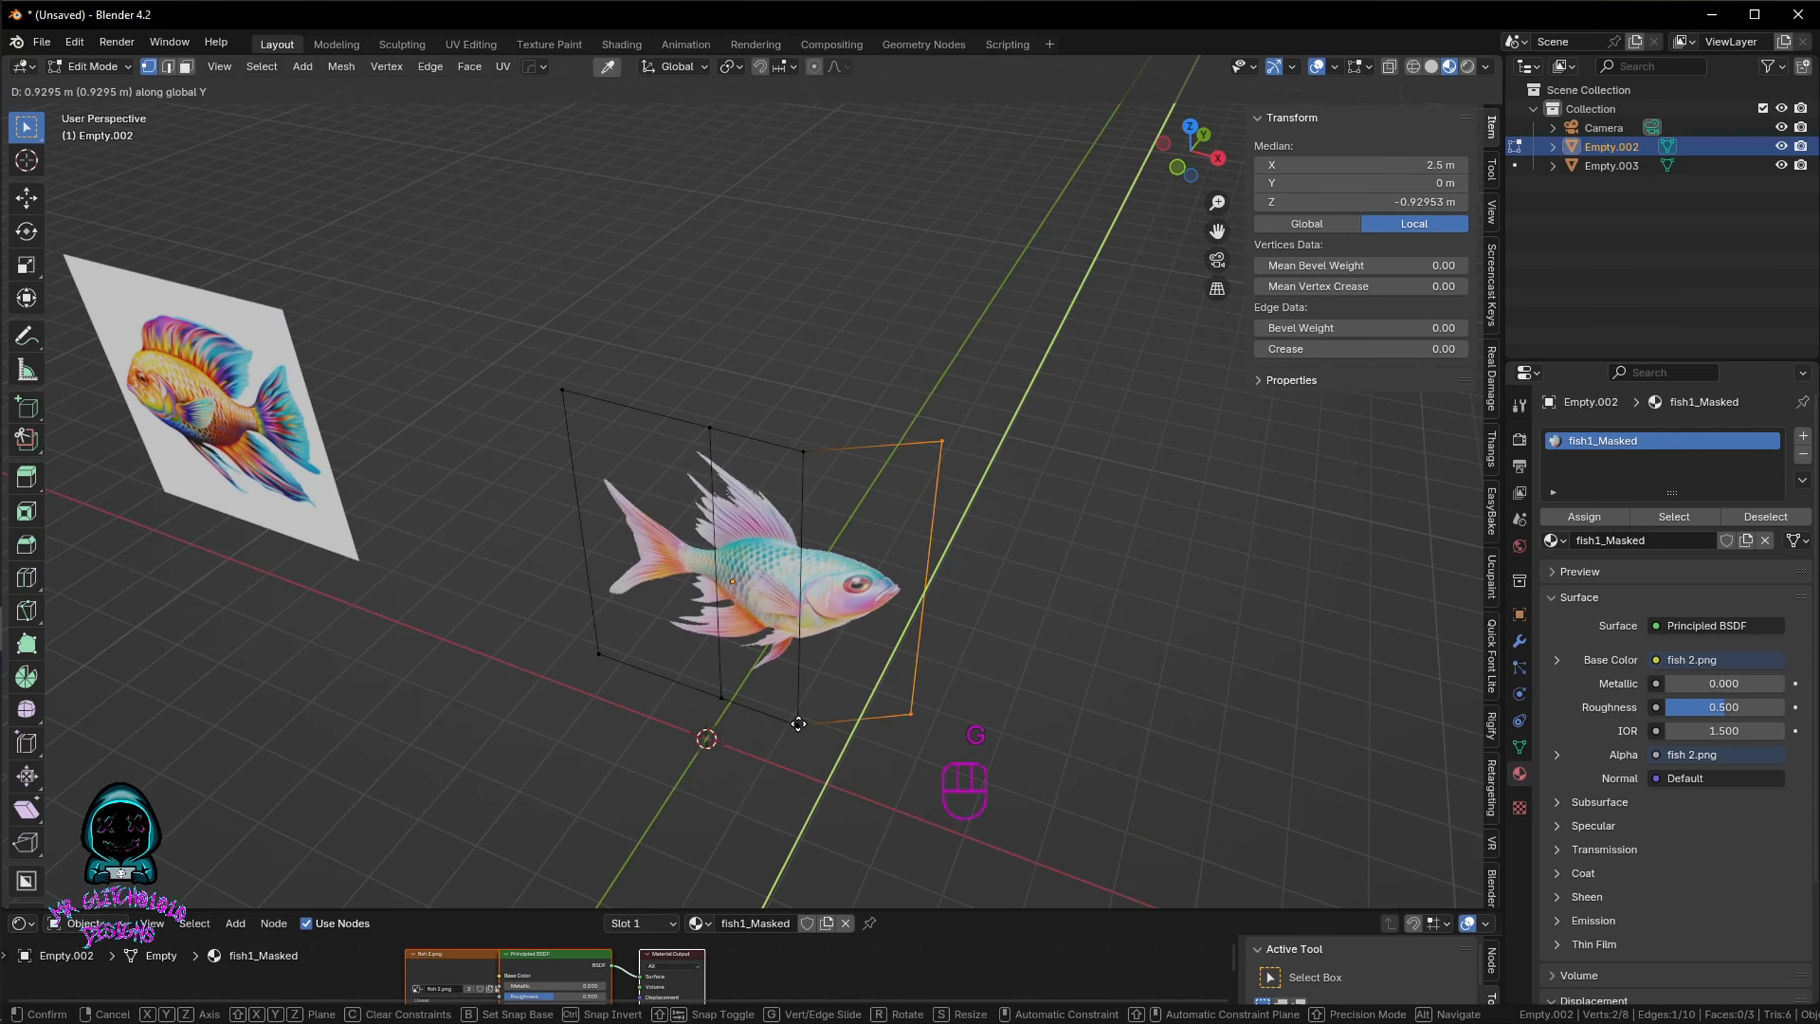
click(792, 731)
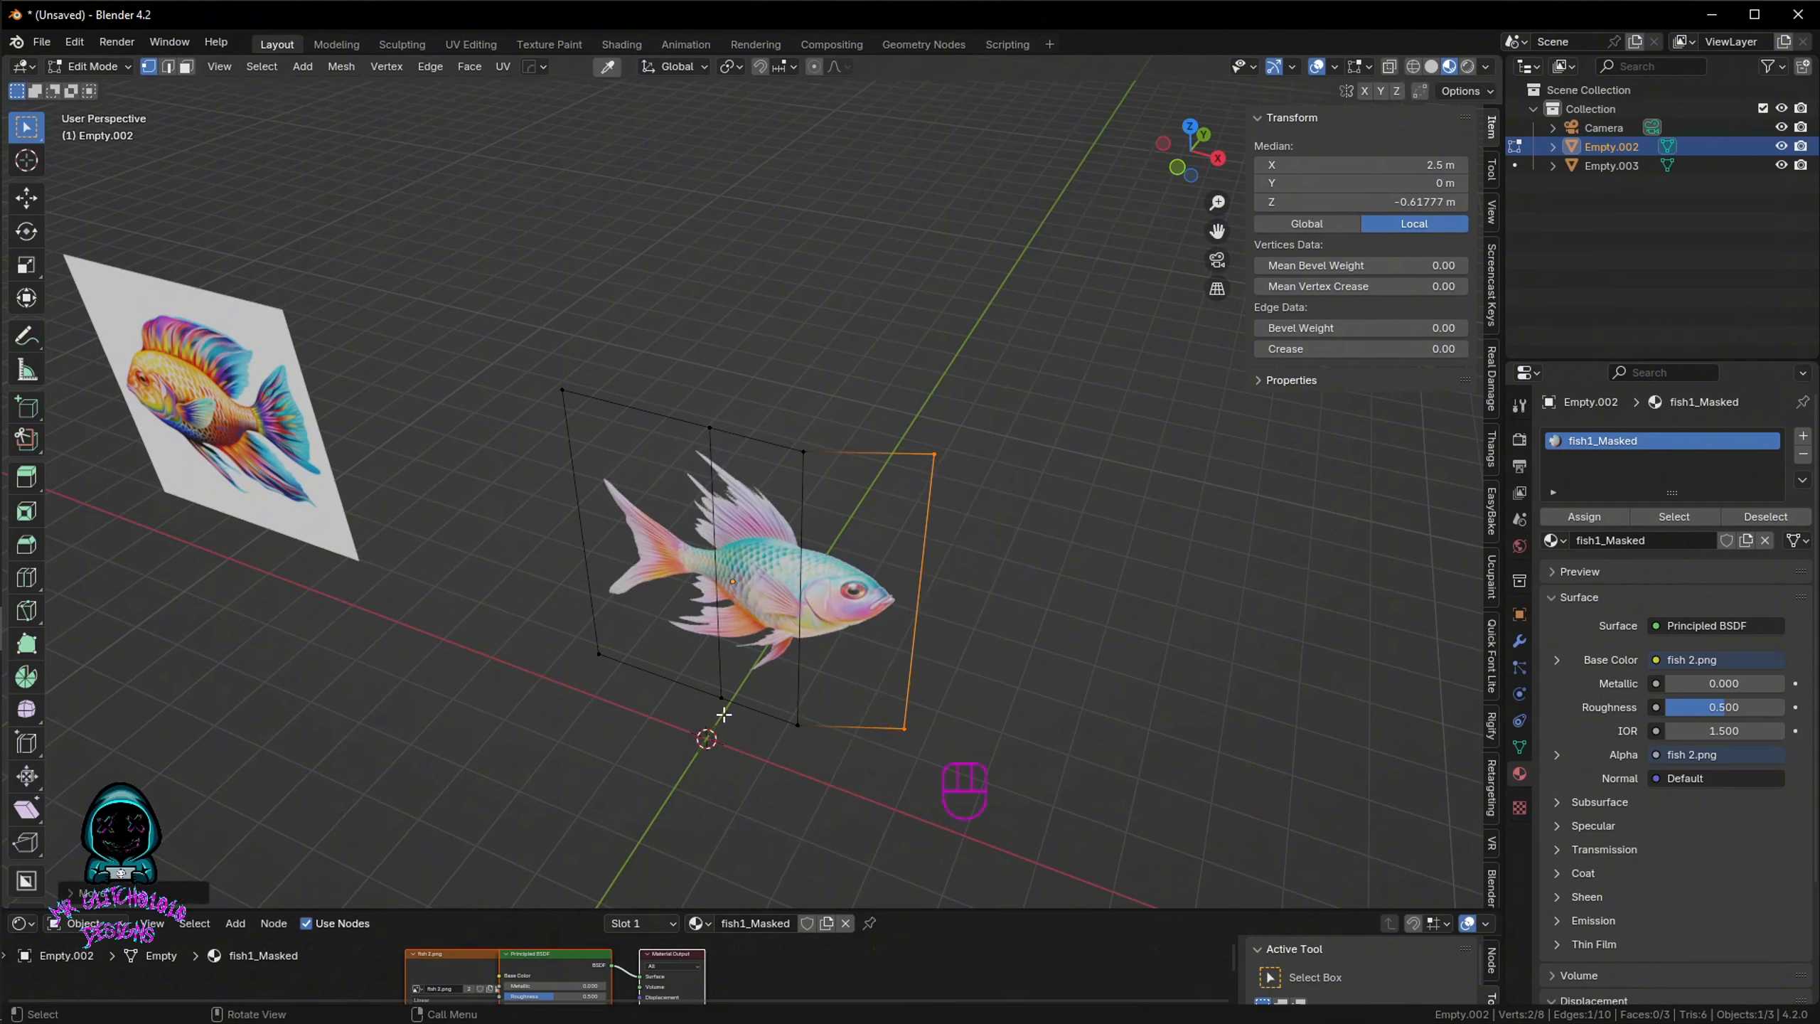
Step: Move the two outer tail-end vertices about -1.22 m along the global Y axis
drag(509, 353, 640, 703)
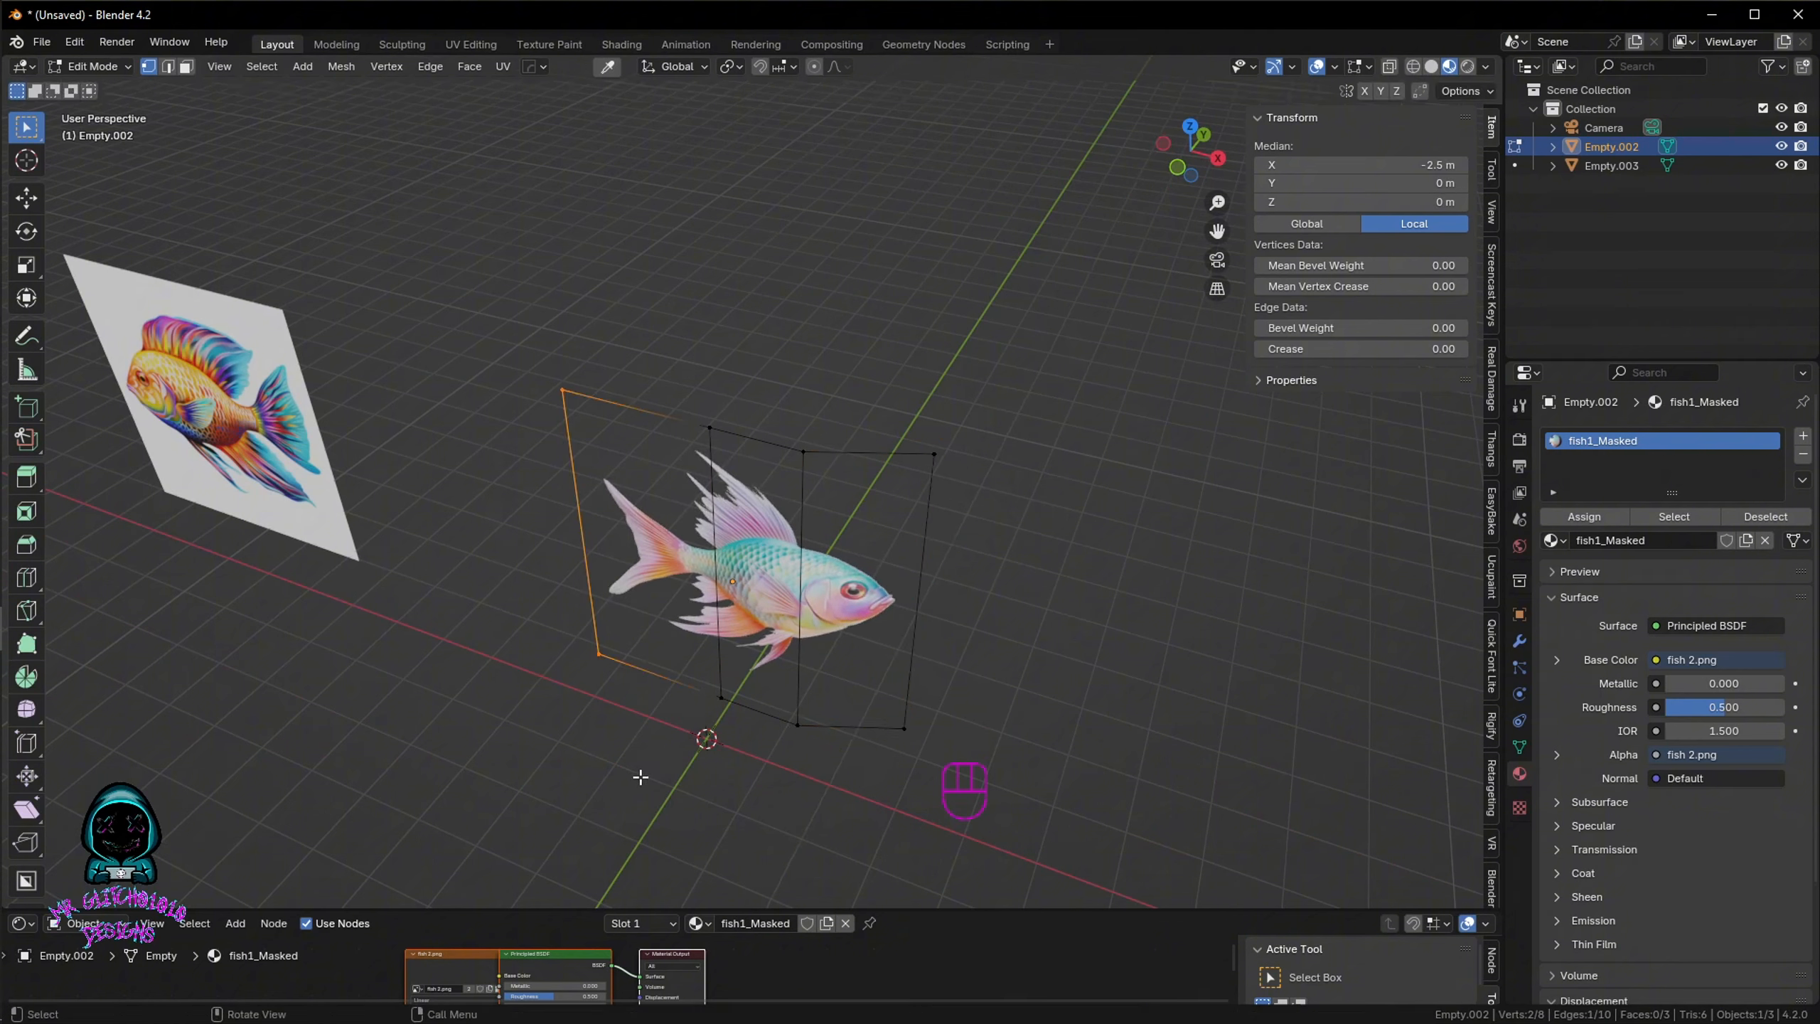
key(g)
key(y)
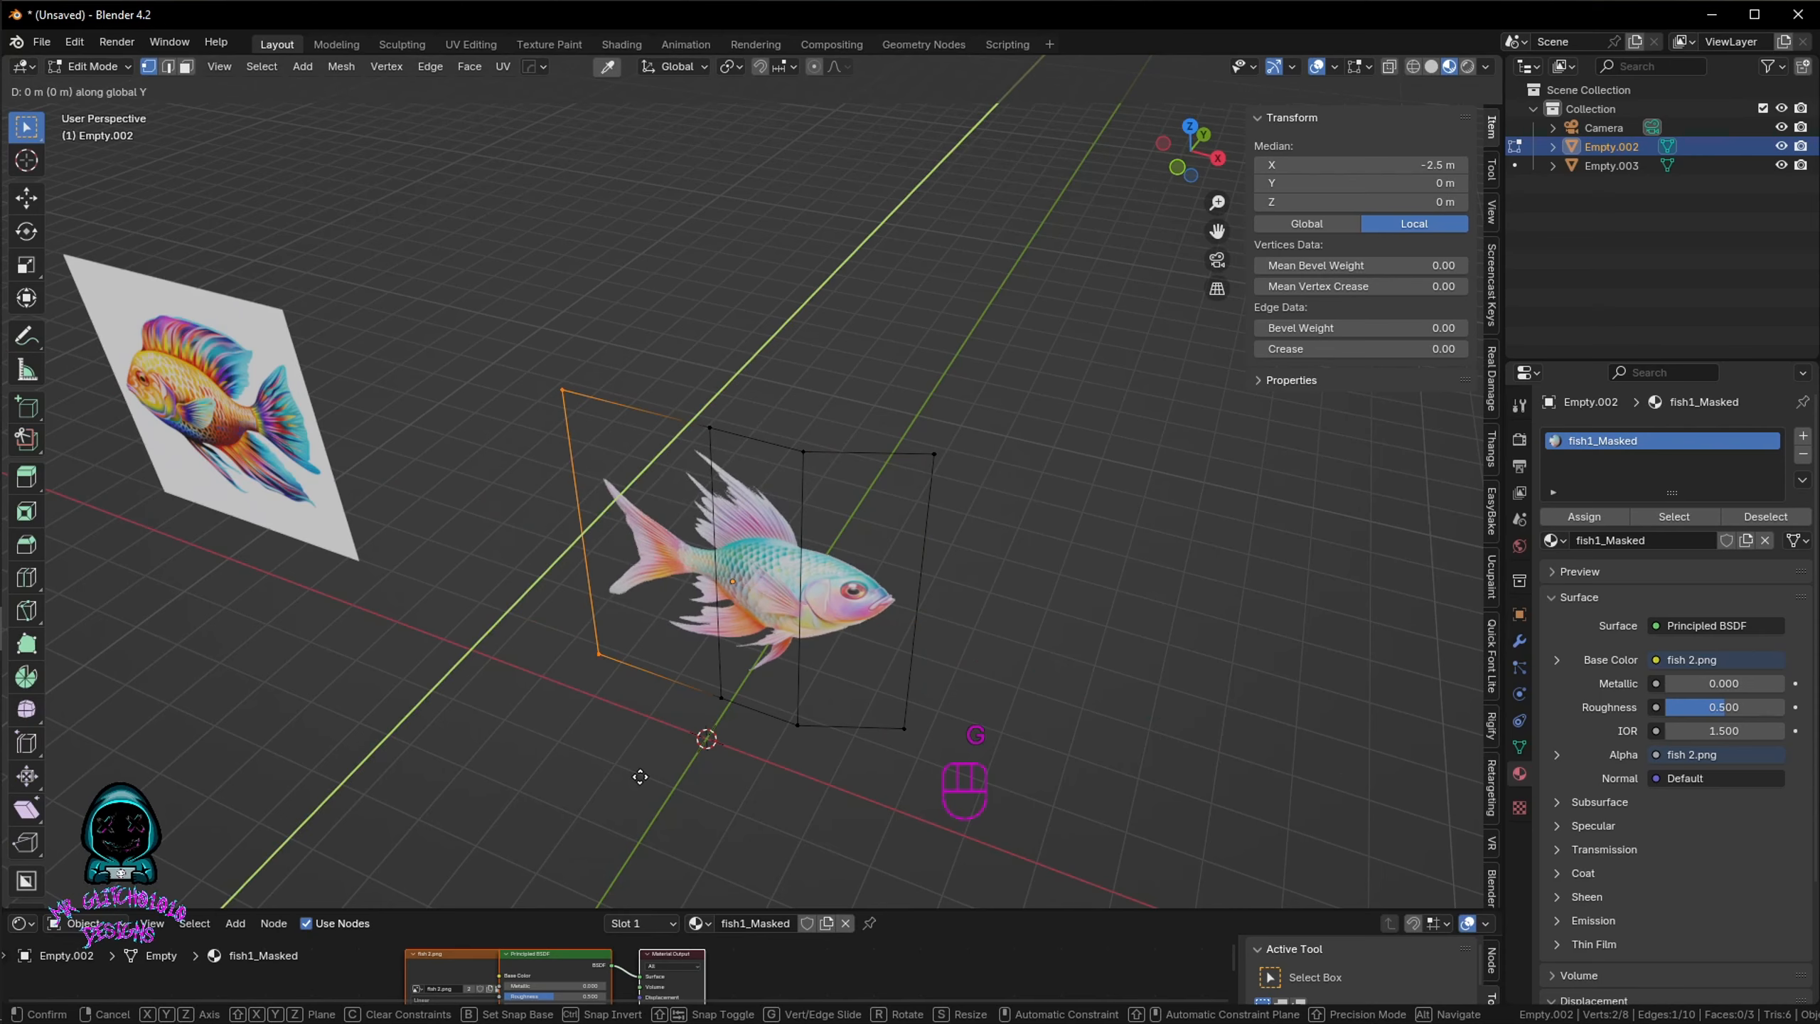
click(604, 838)
middle_drag(602, 833, 718, 625)
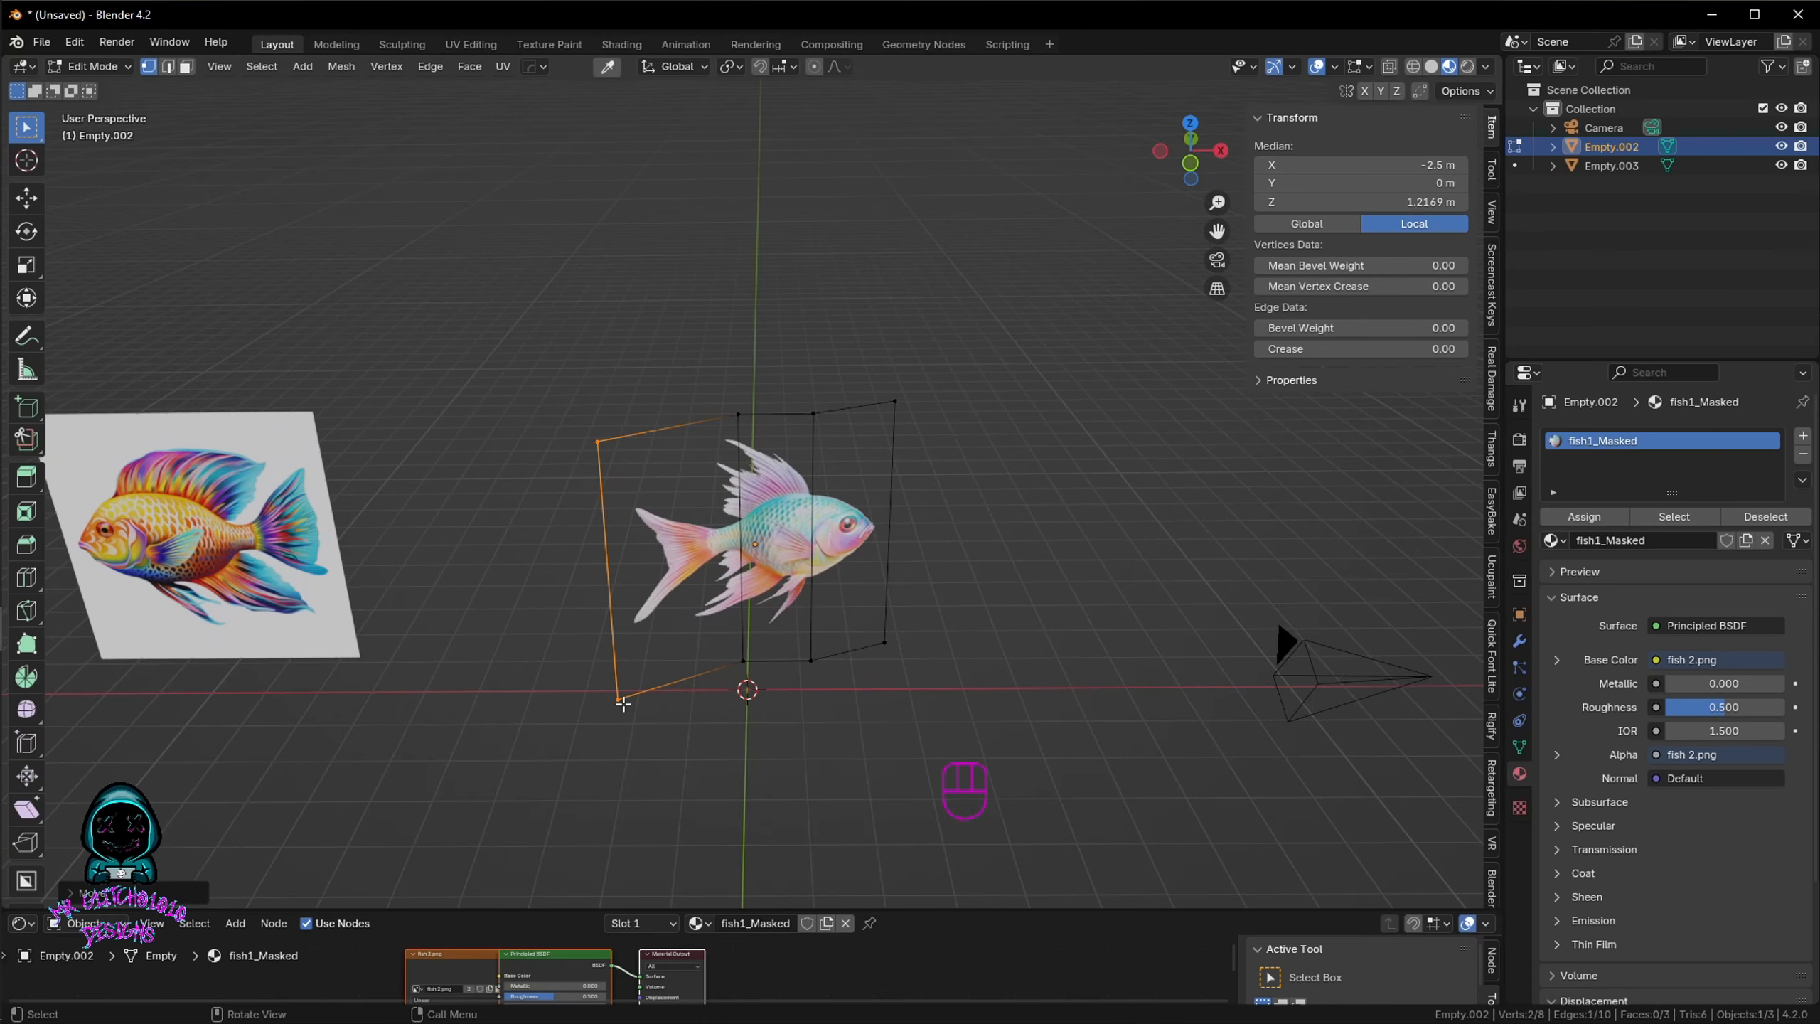
middle_drag(818, 433, 814, 384)
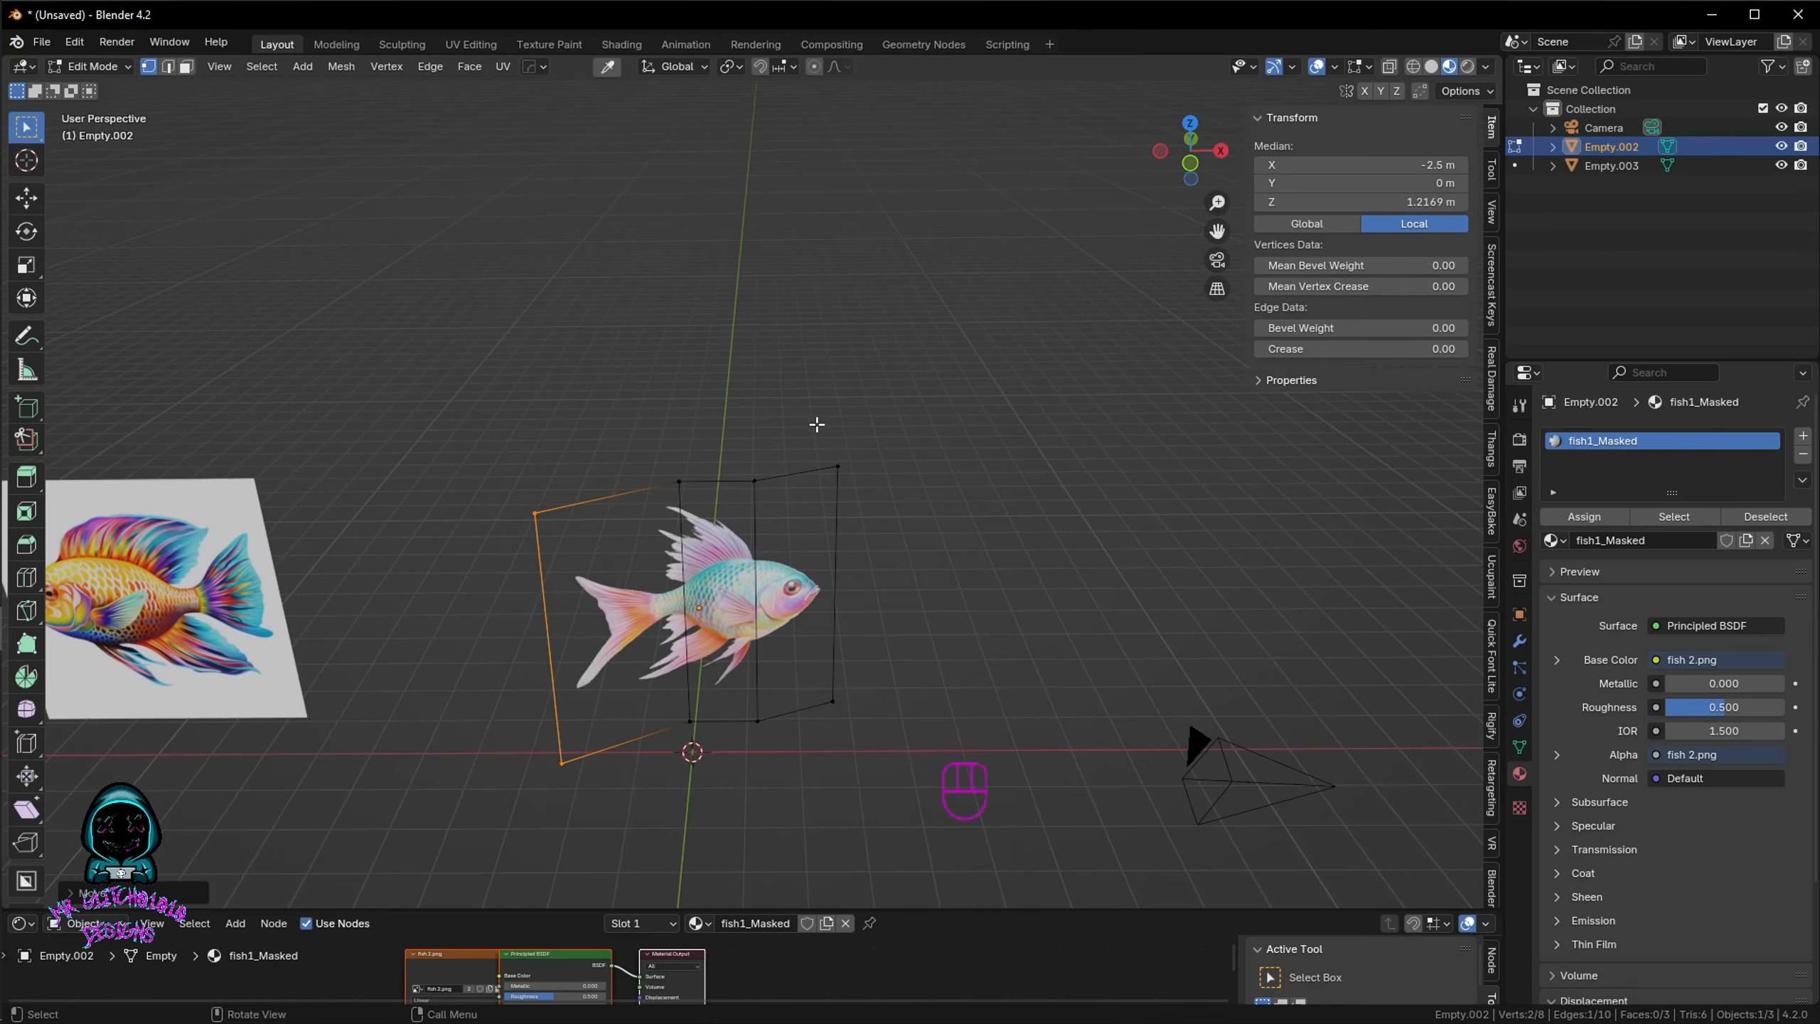
Step: Select the two outer head-end vertices of the fish plane and move them about -1.21 m along the global Y axis
click(836, 588)
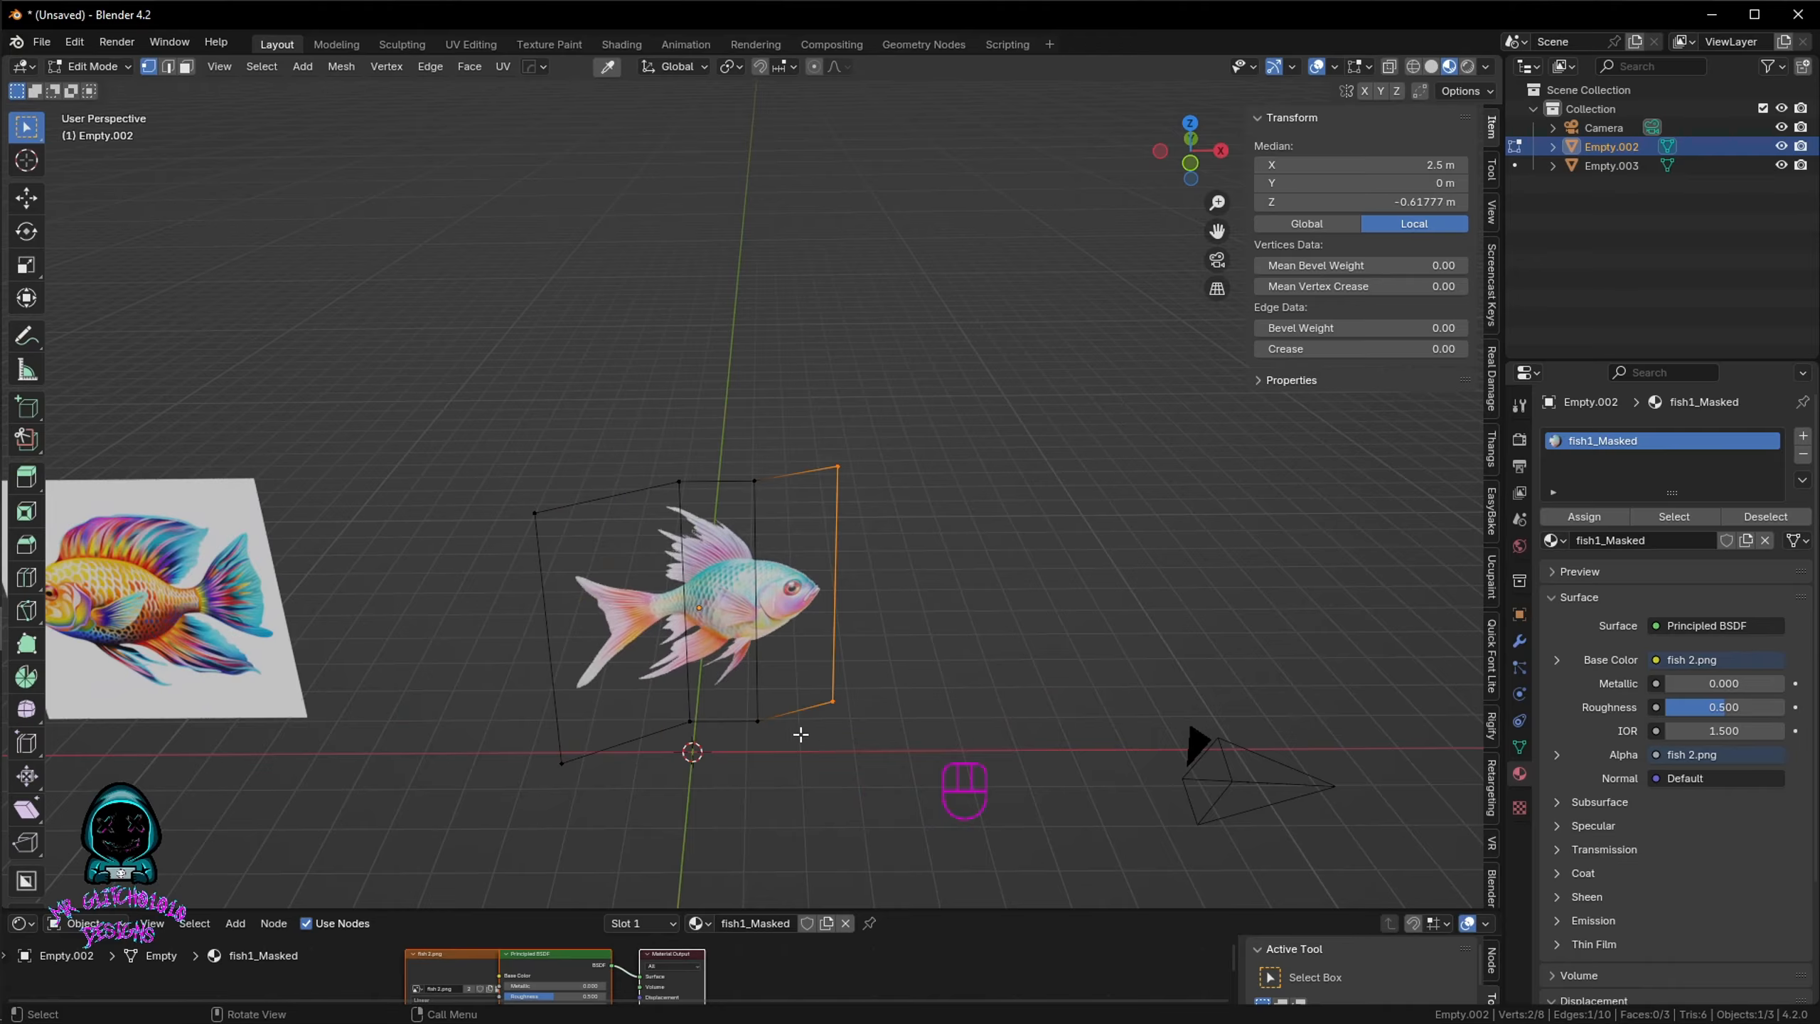
middle_drag(801, 734, 794, 606)
key(g)
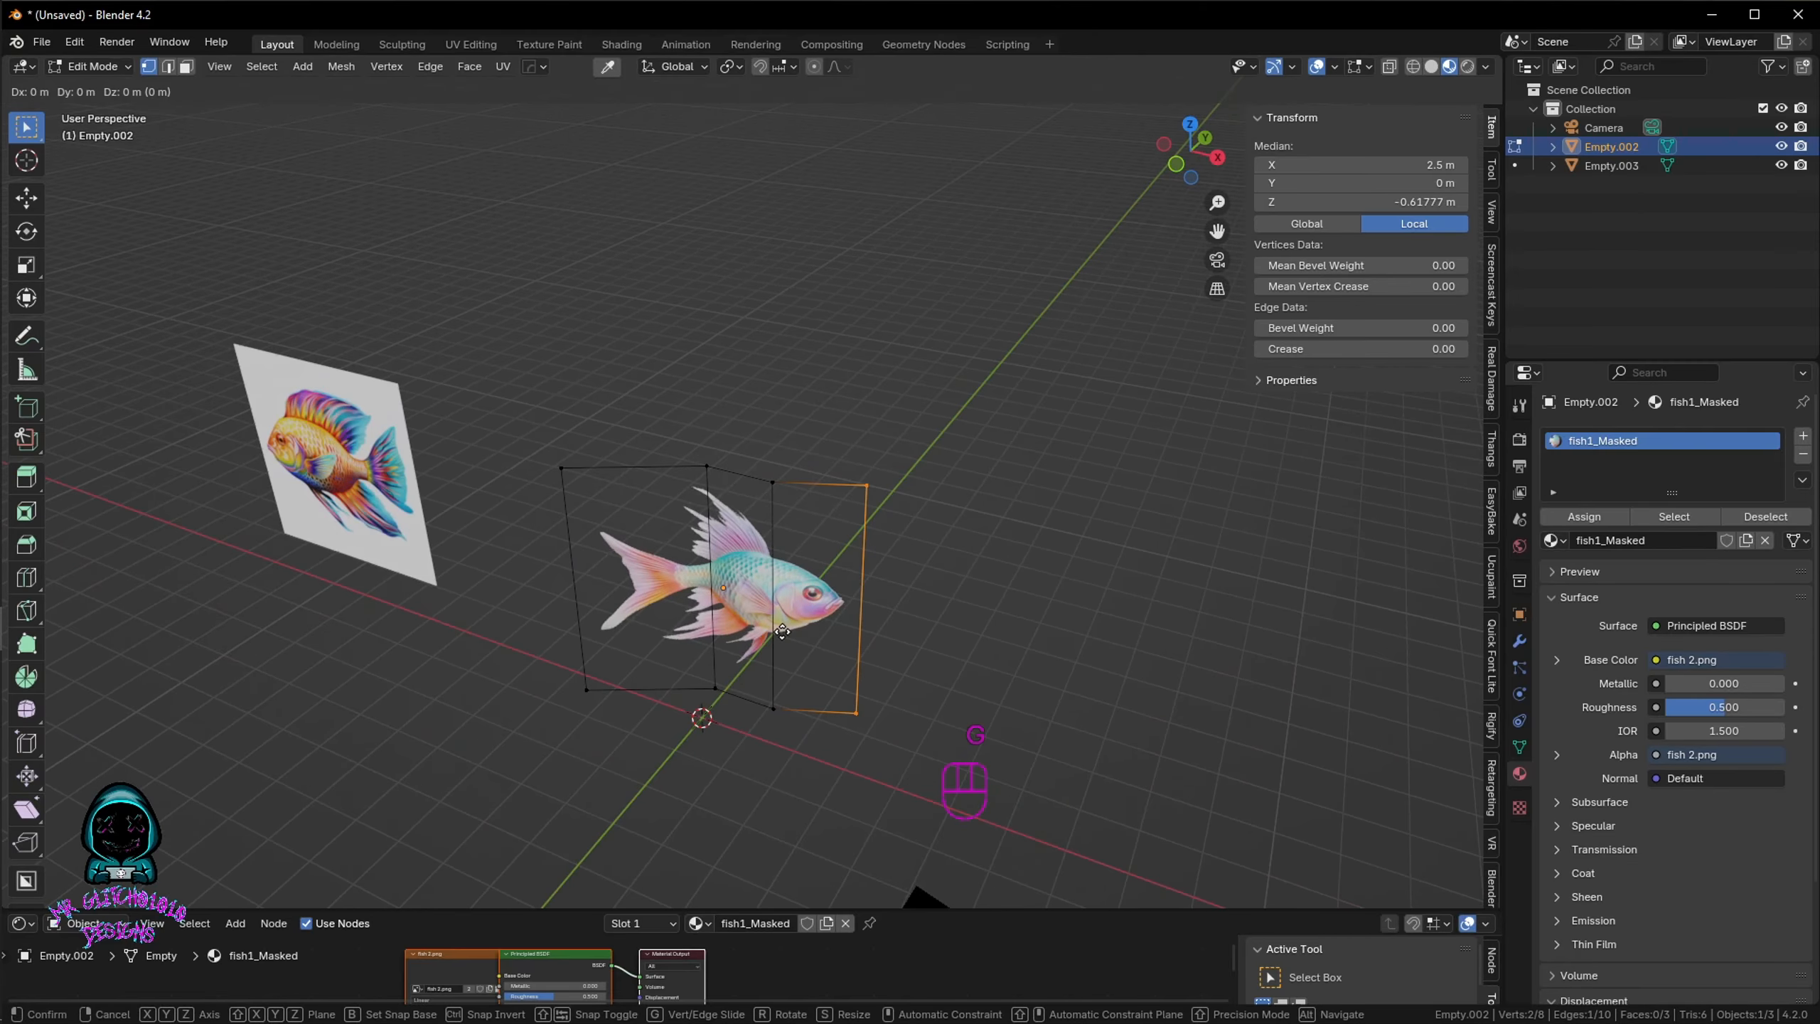
key(y)
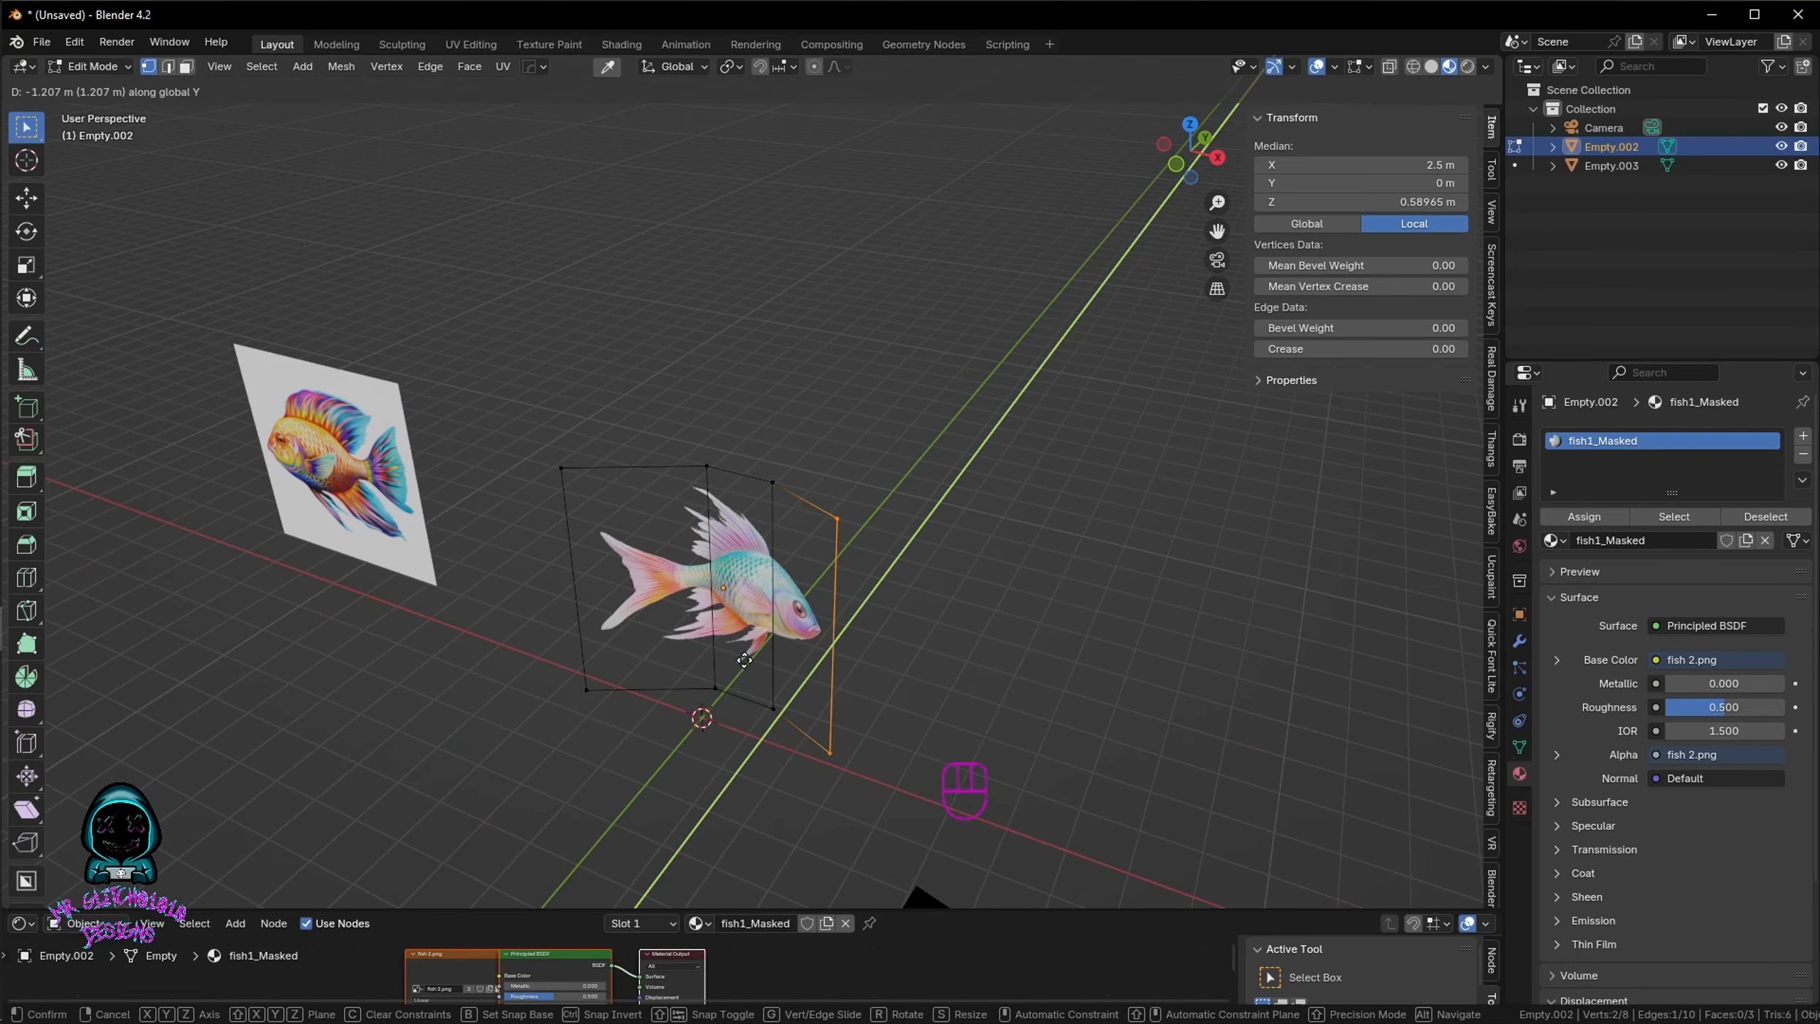
click(744, 661)
Step: Select the two outer tail-end vertices and move them about 2.03 m along the global Y axis
drag(544, 456, 616, 716)
key(g)
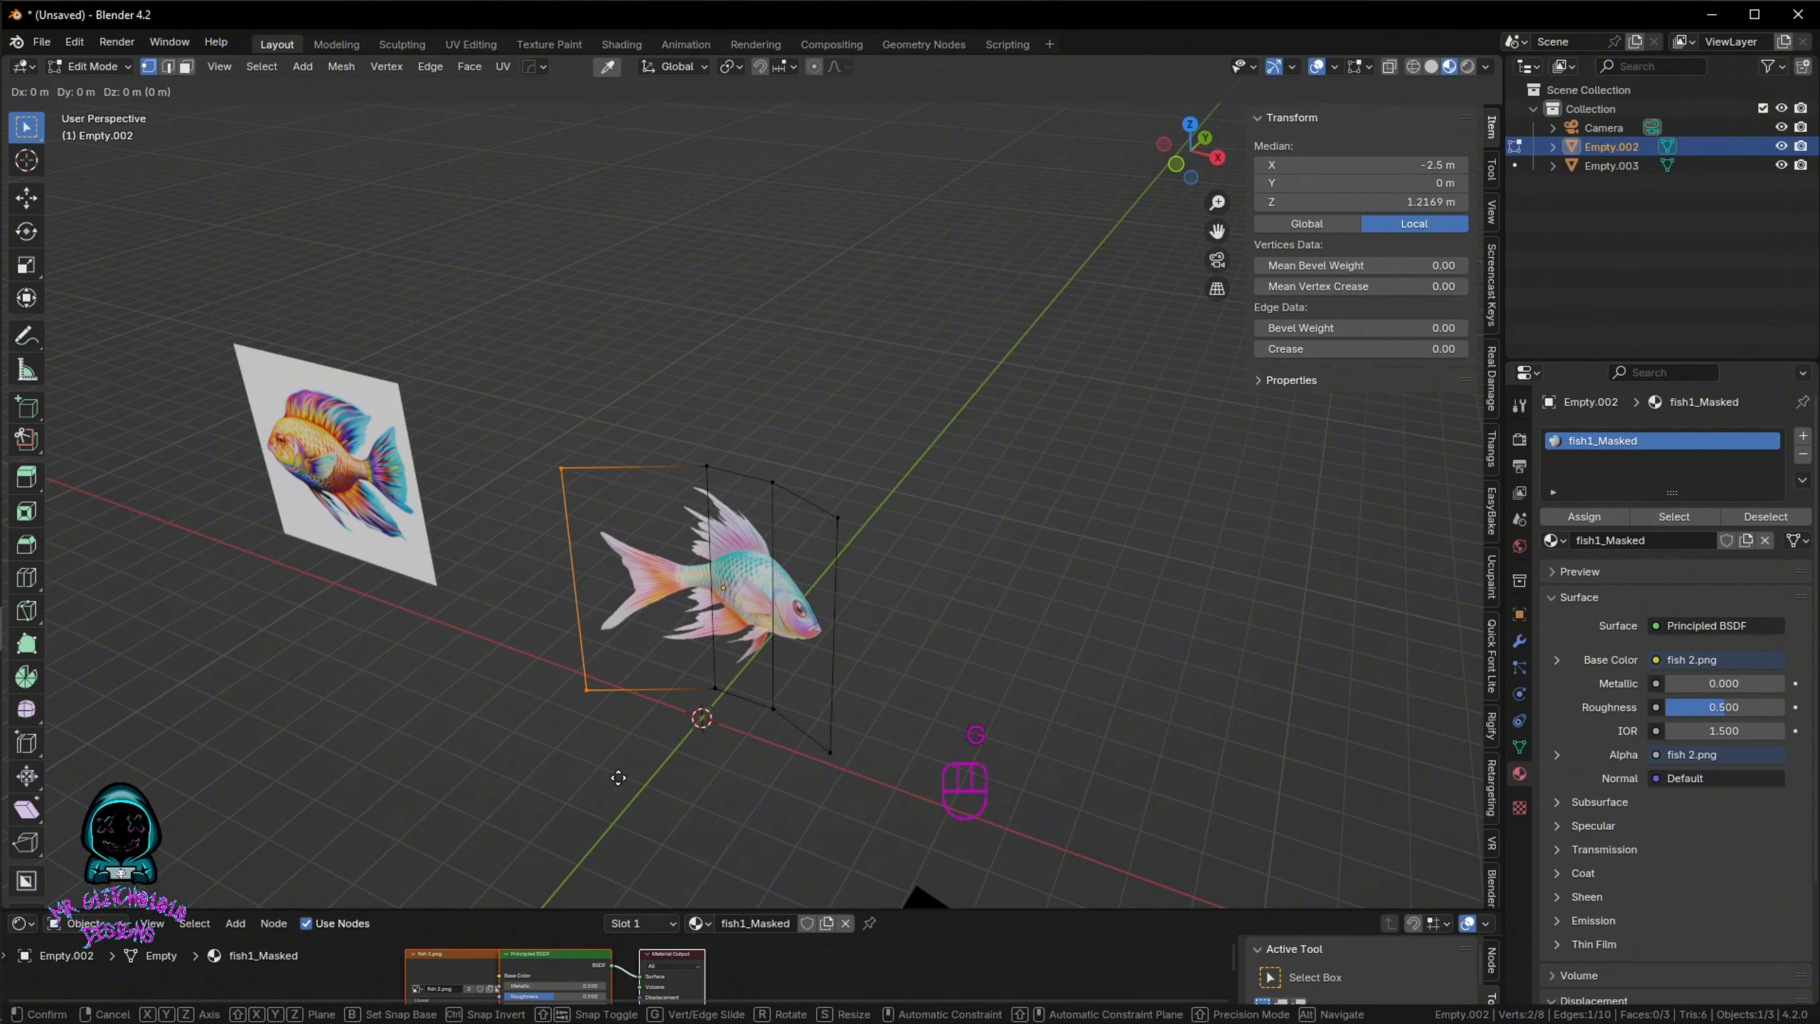
key(y)
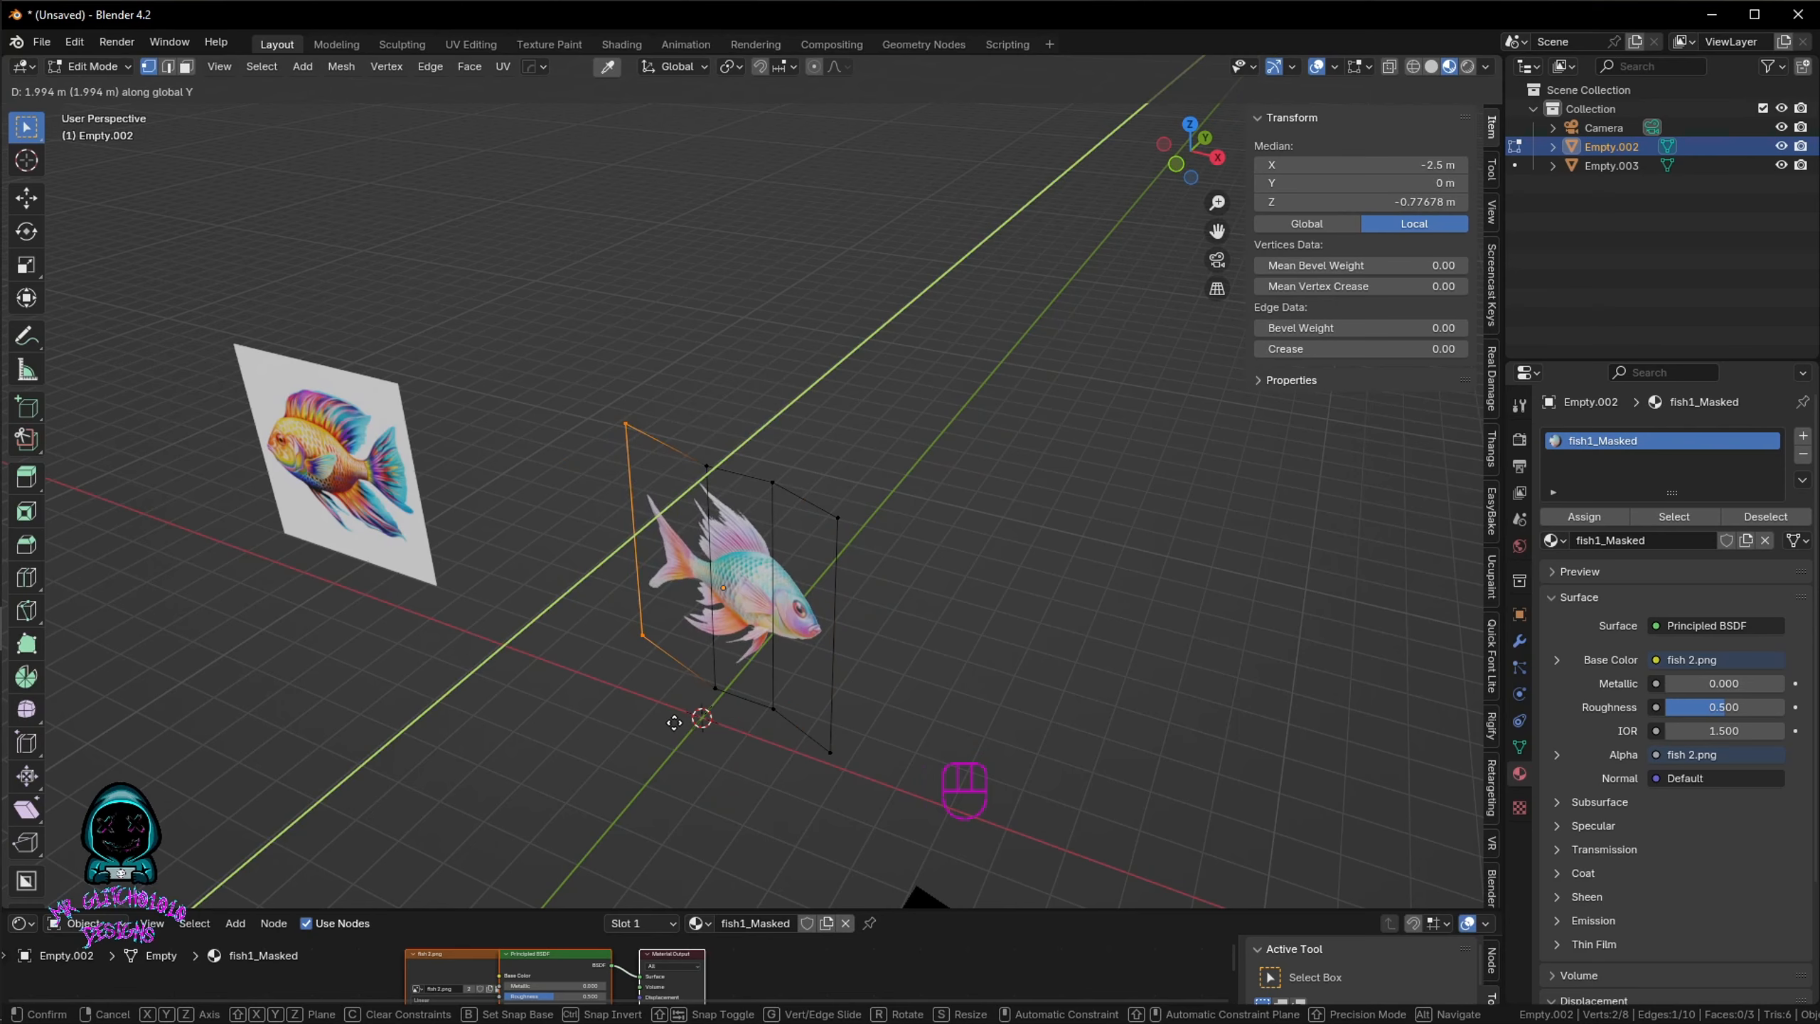
click(674, 722)
middle_drag(676, 722, 892, 594)
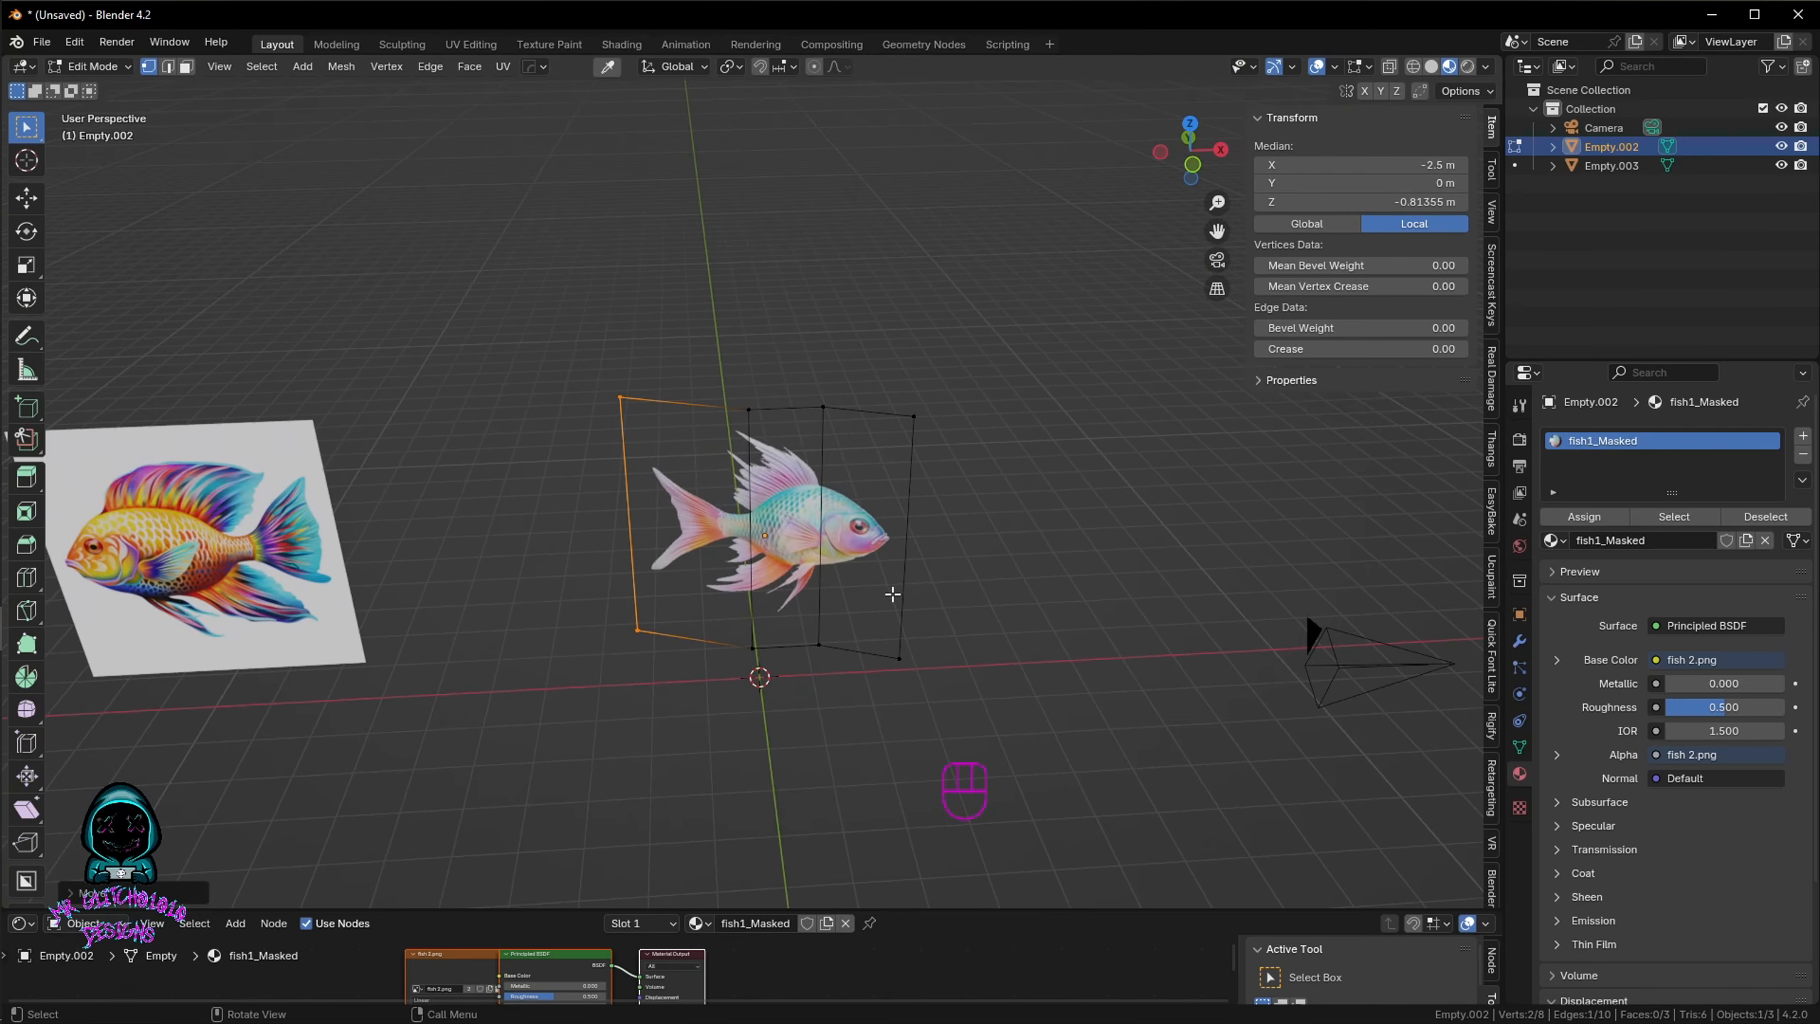
middle_drag(742, 557, 749, 573)
Step: Undo all the head-end and tail-end vertex moves back to the flat, cut fish plane
key(ctrl+z)
key(ctrl+z)
key(ctrl+z)
key(ctrl+z)
key(ctrl+z)
key(ctrl+z)
key(ctrl+z)
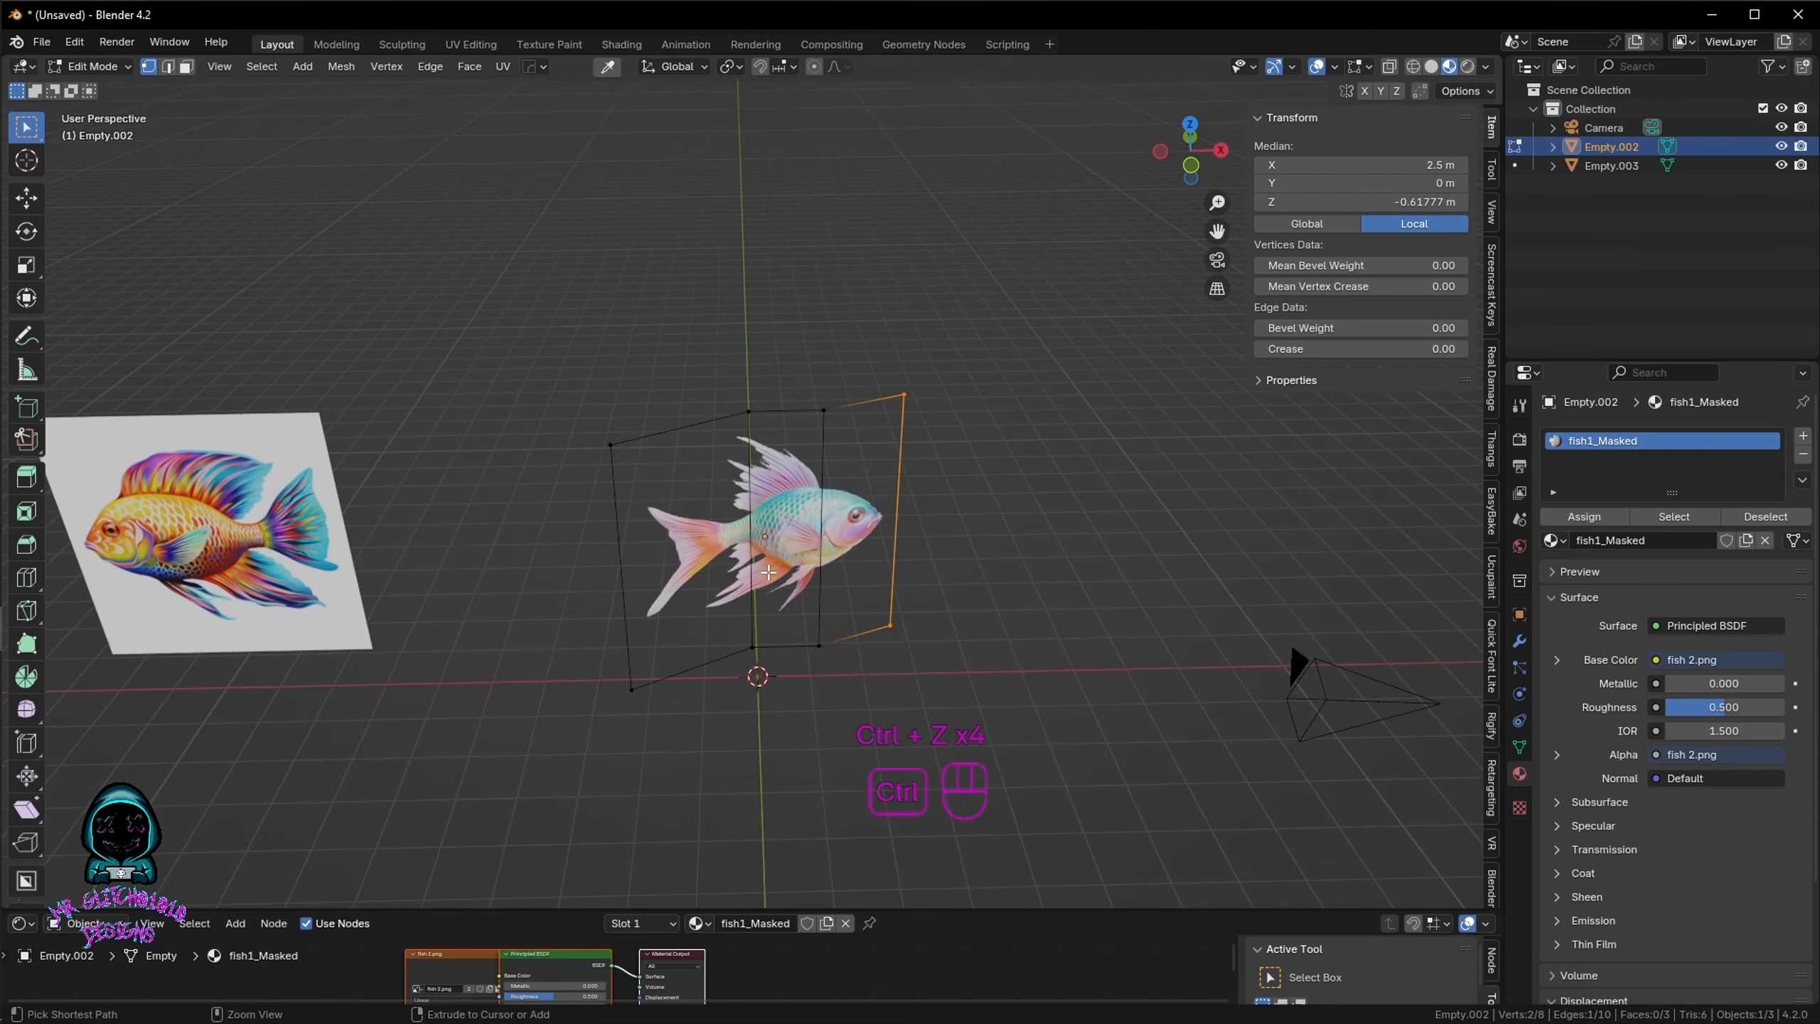
key(ctrl+z)
key(ctrl+z)
key(ctrl+shift+z)
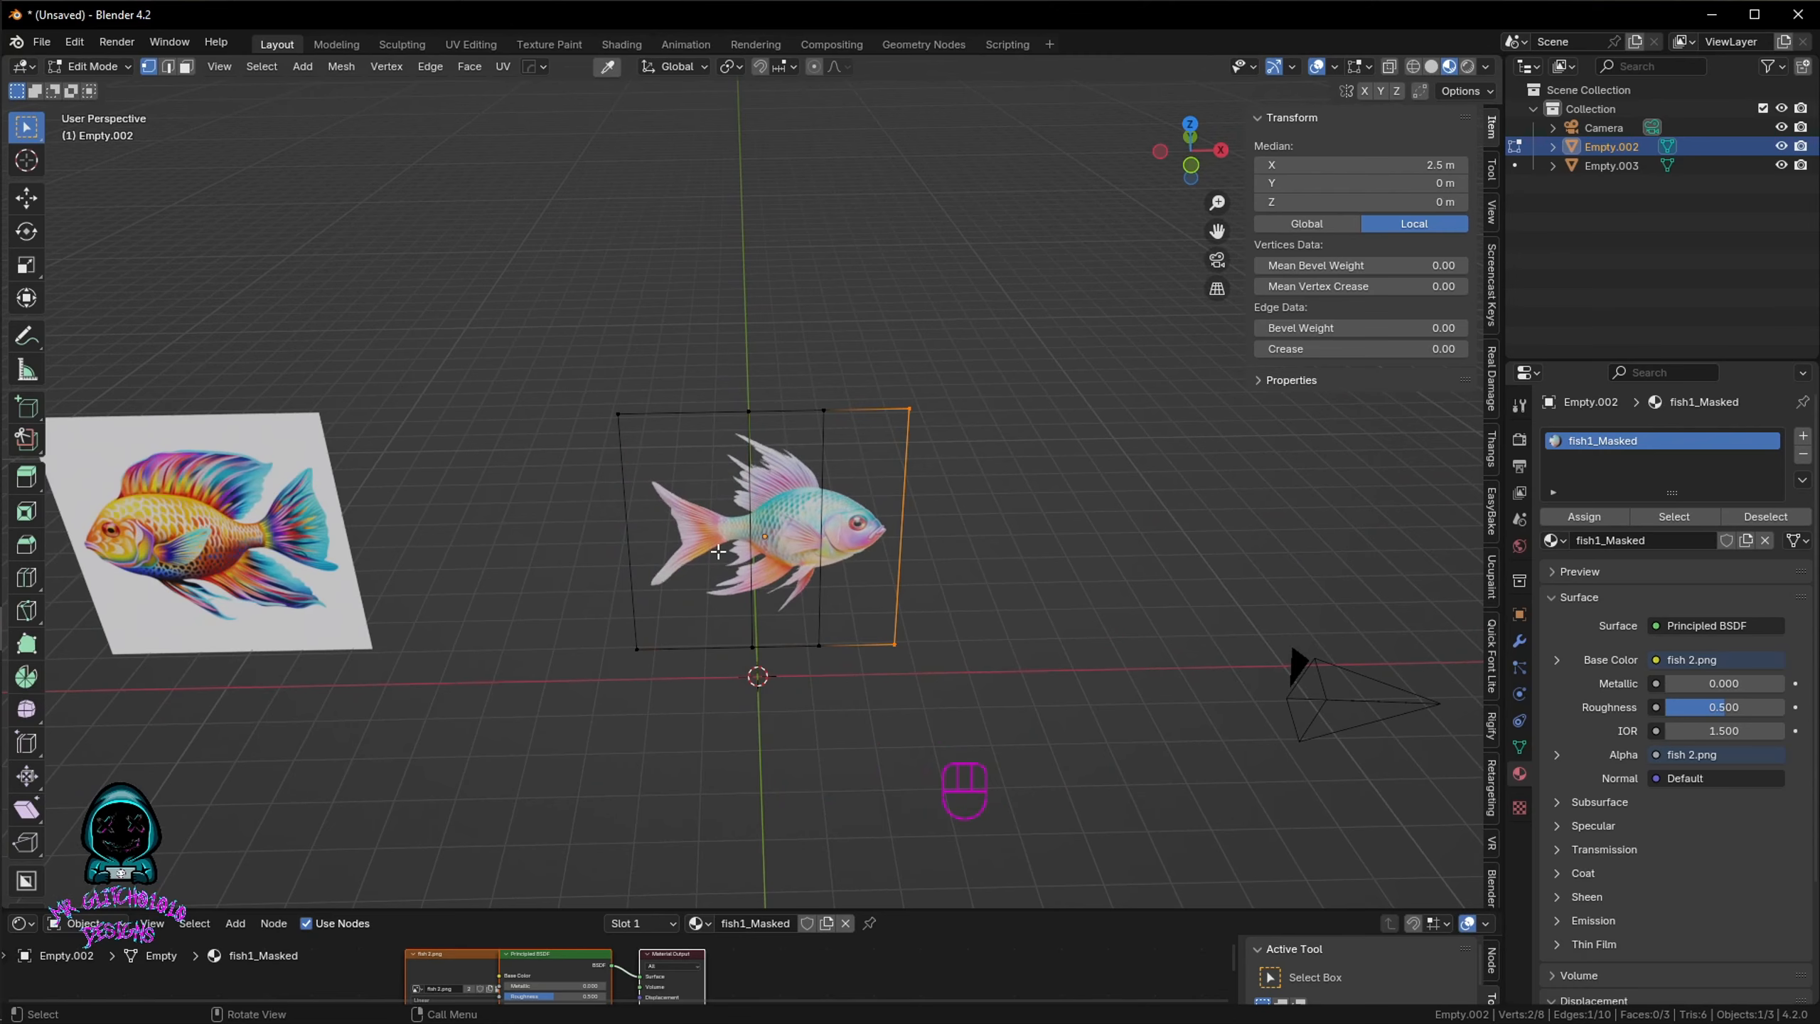
Step: In Object Mode, duplicate the flat fish plane and move the copy about 5.75 m along the global X axis
middle_drag(718, 551, 804, 598)
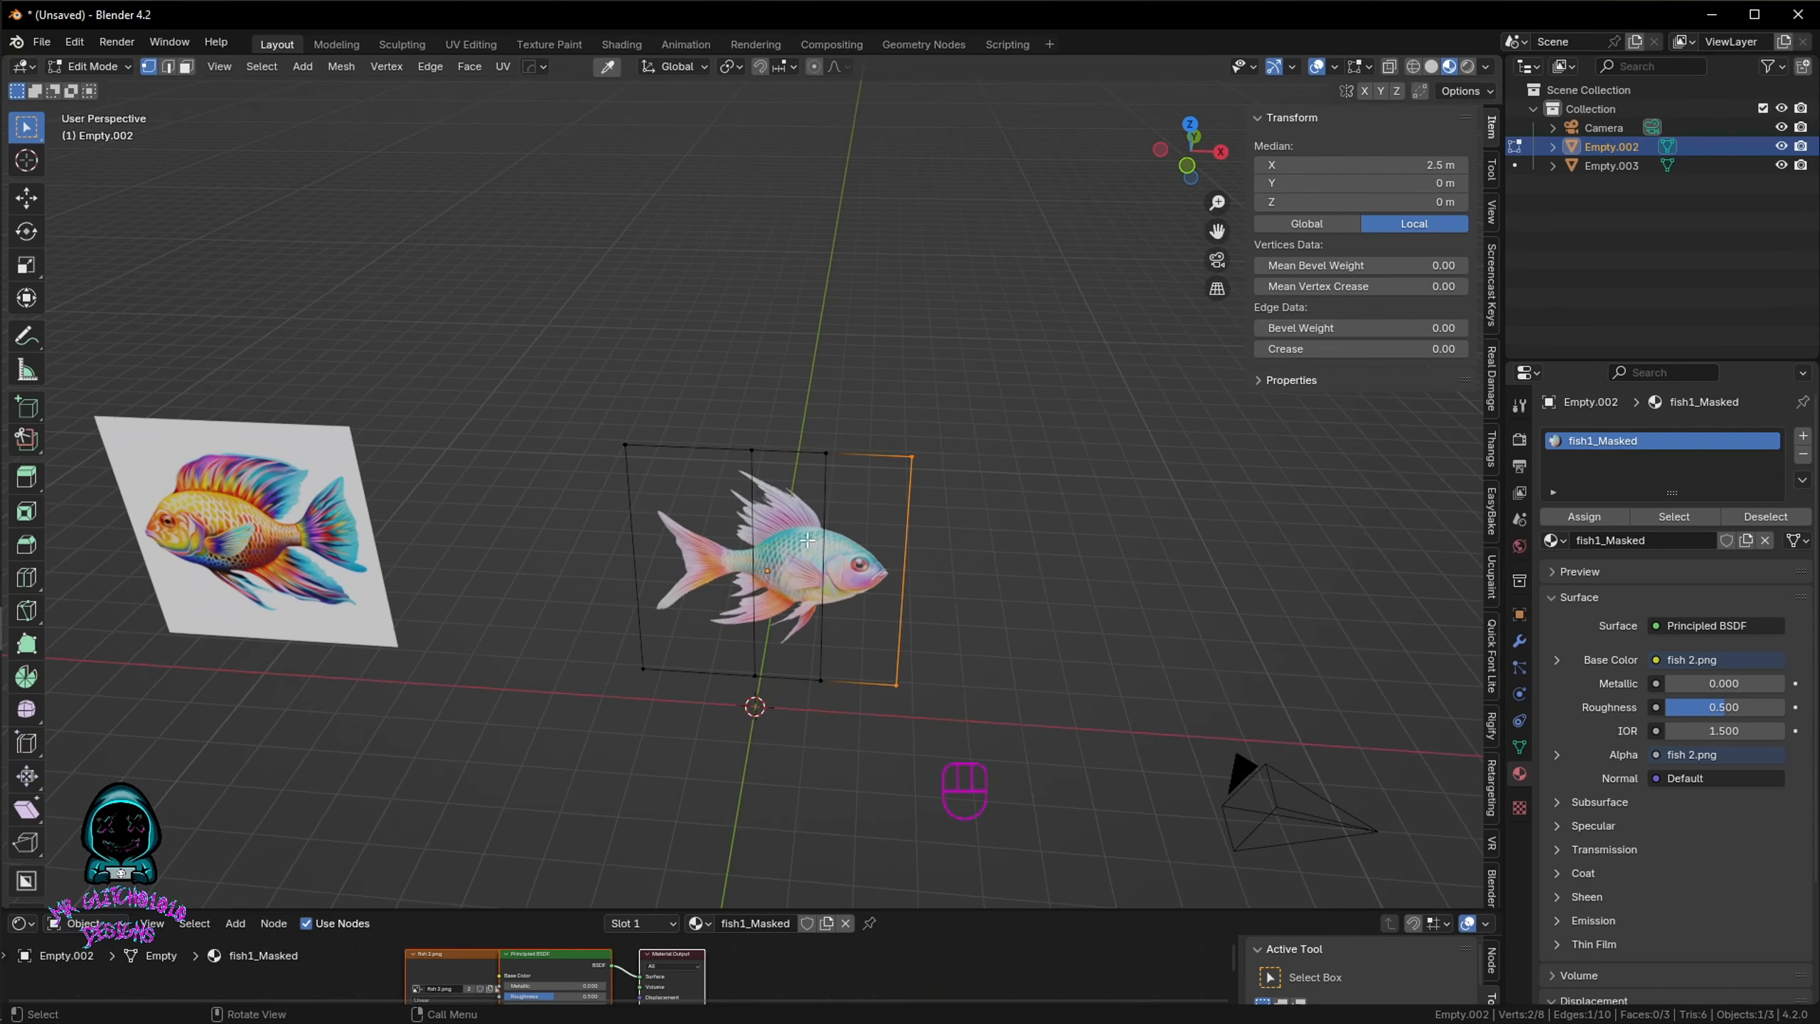
shift+middle_drag(970, 617, 808, 648)
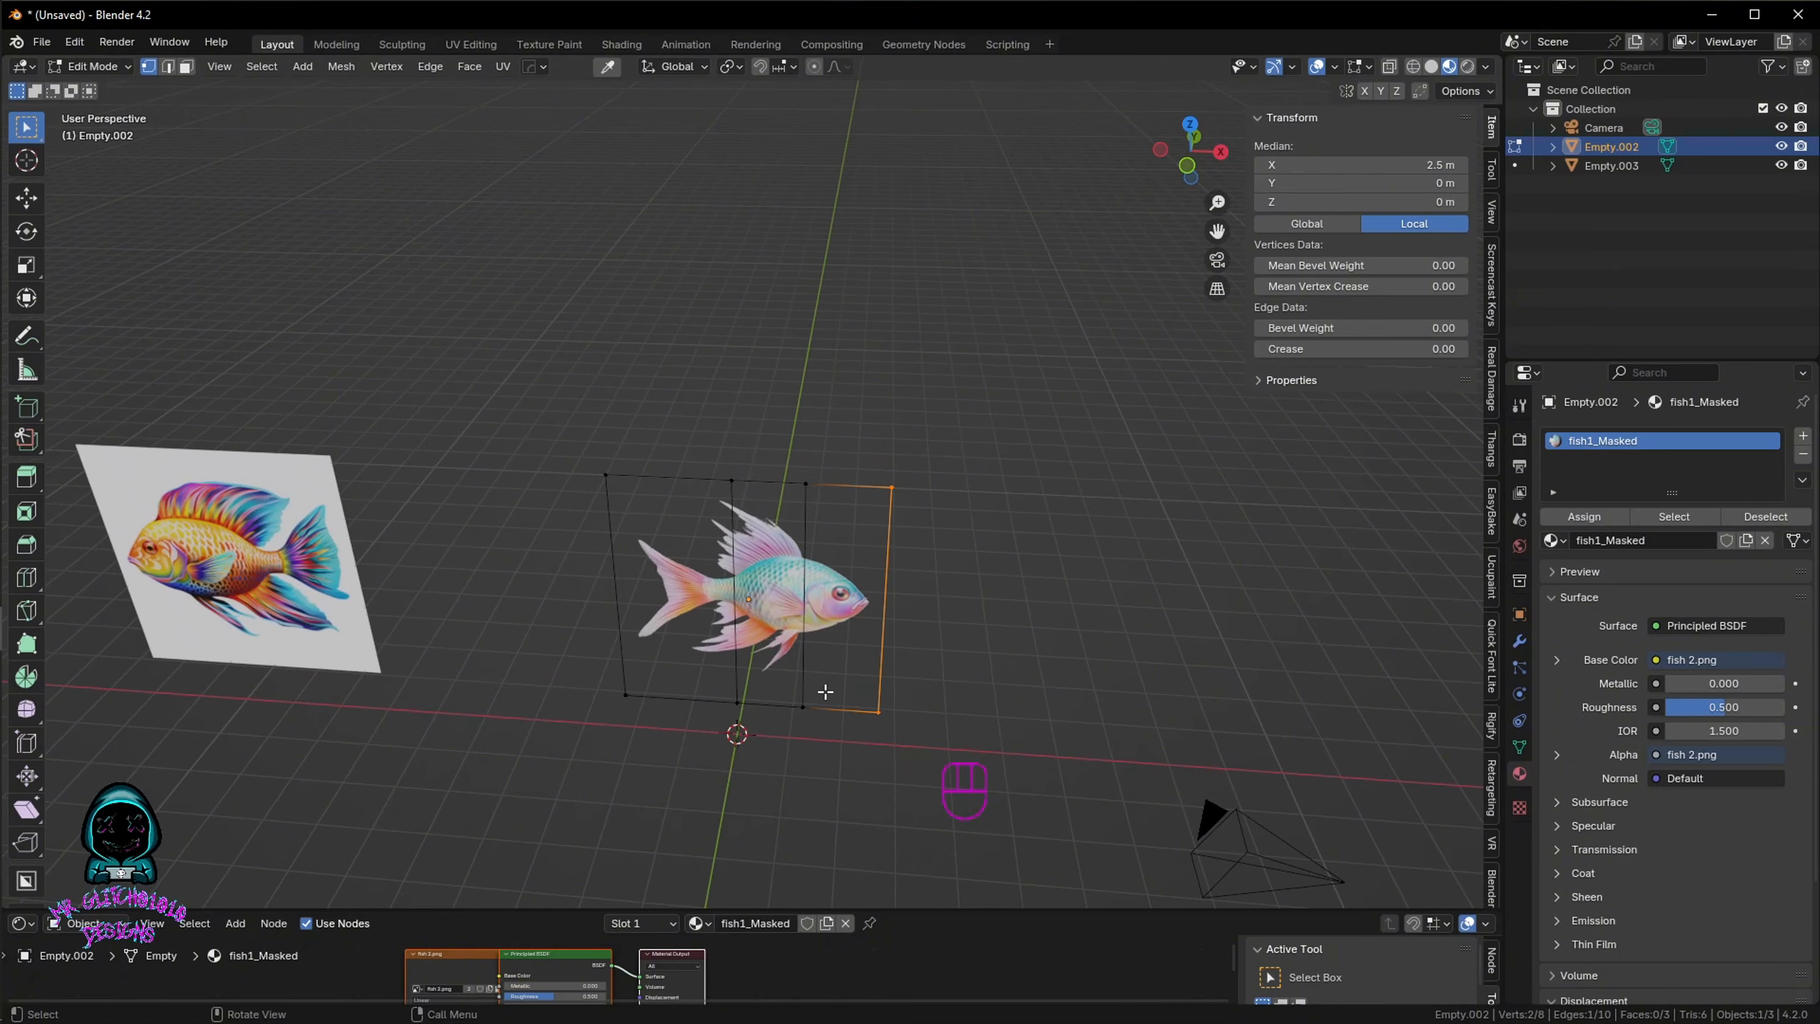
middle_drag(861, 697, 778, 682)
key(Tab)
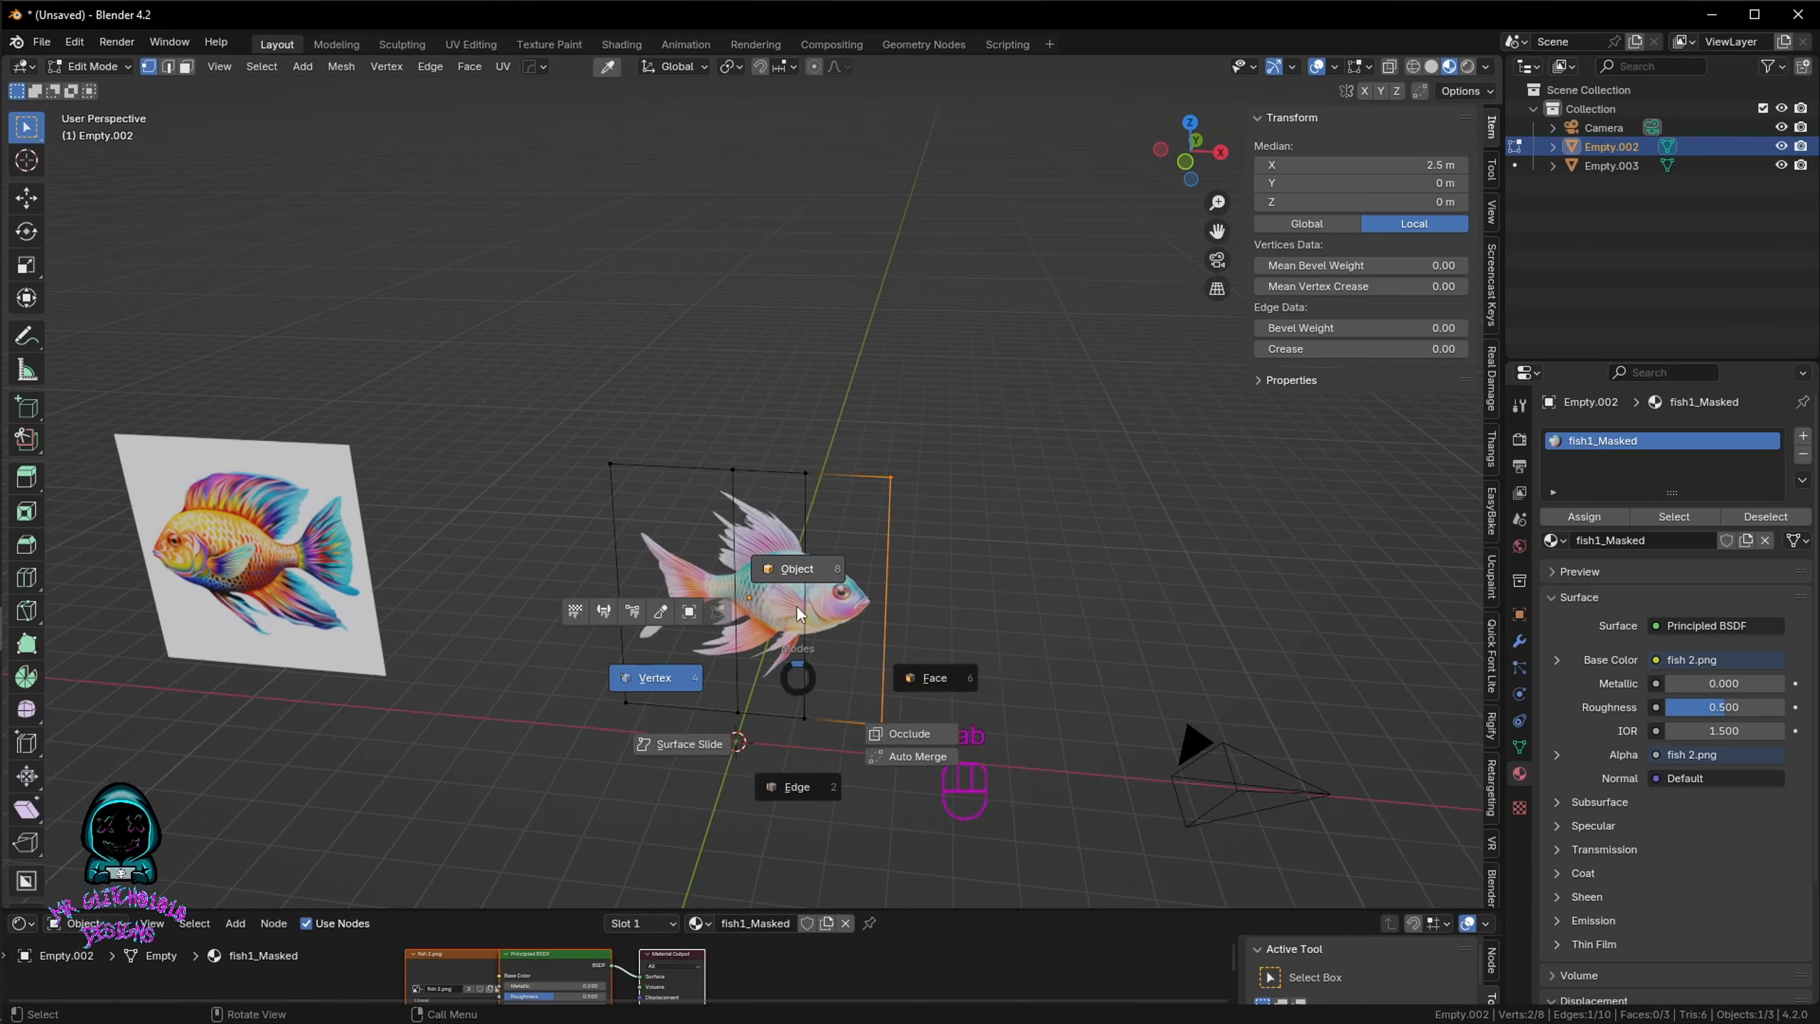
key(shift+d)
right_click(988, 615)
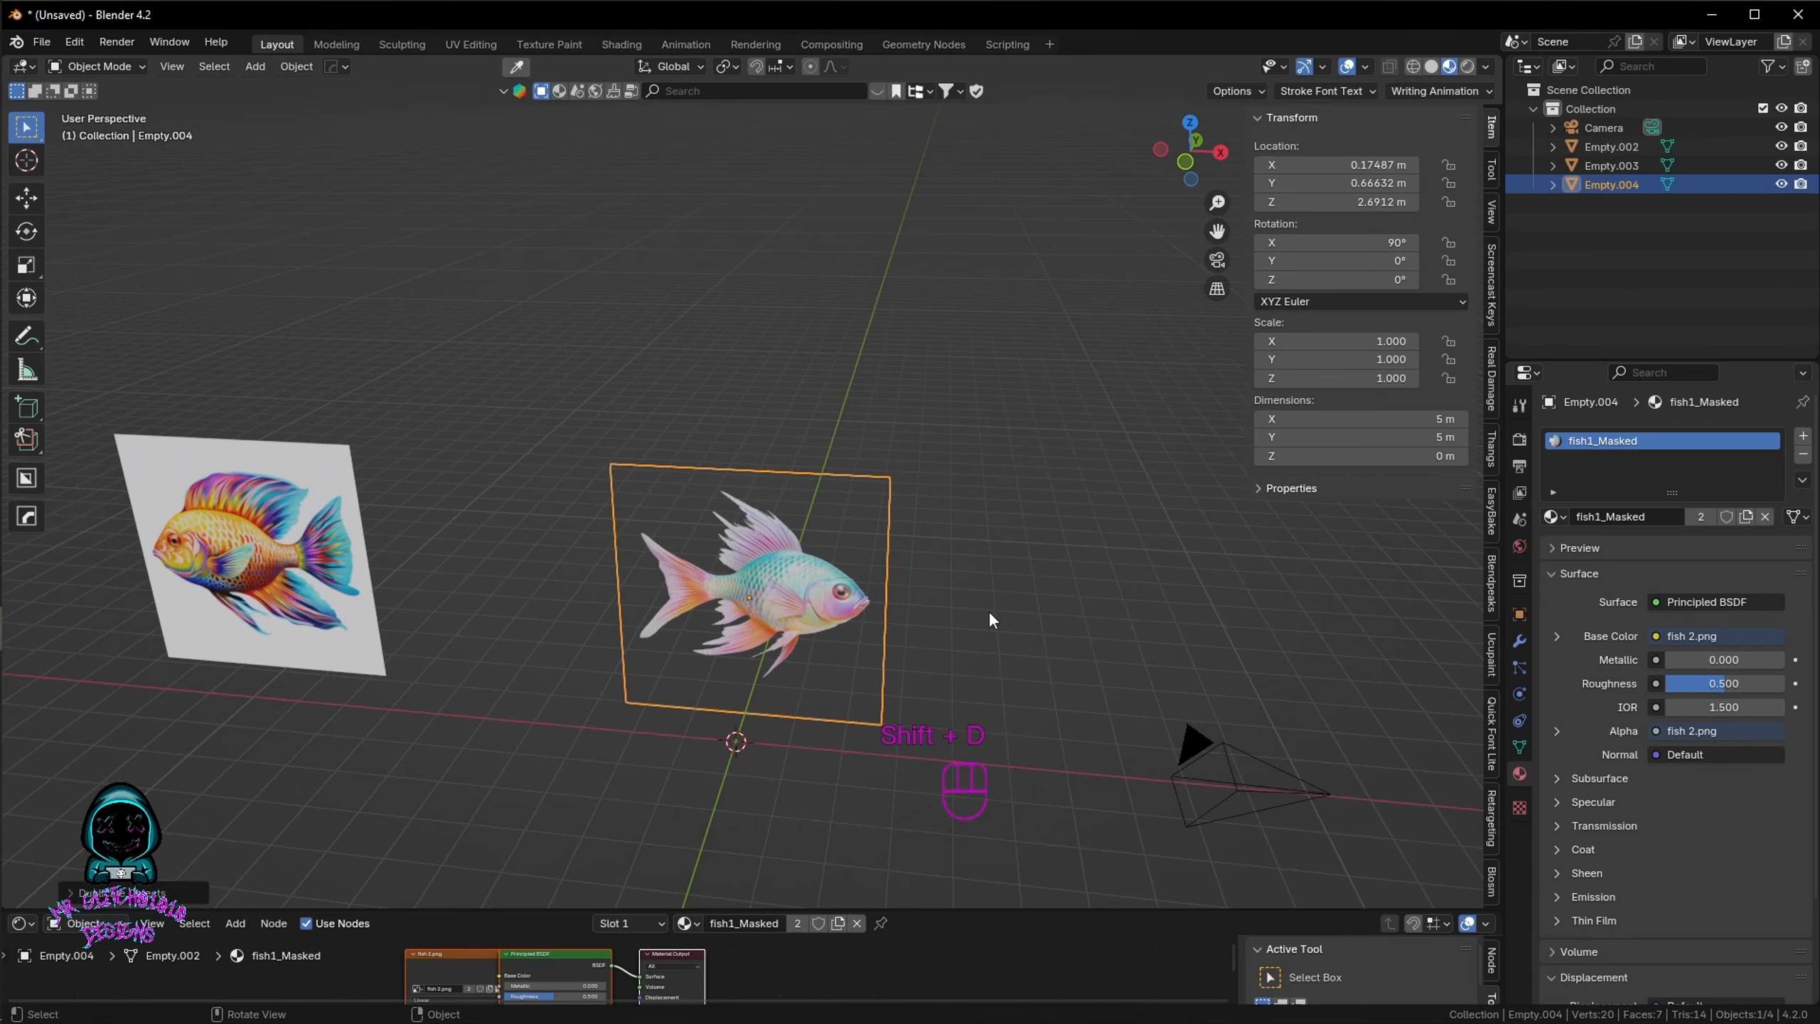
key(g)
key(x)
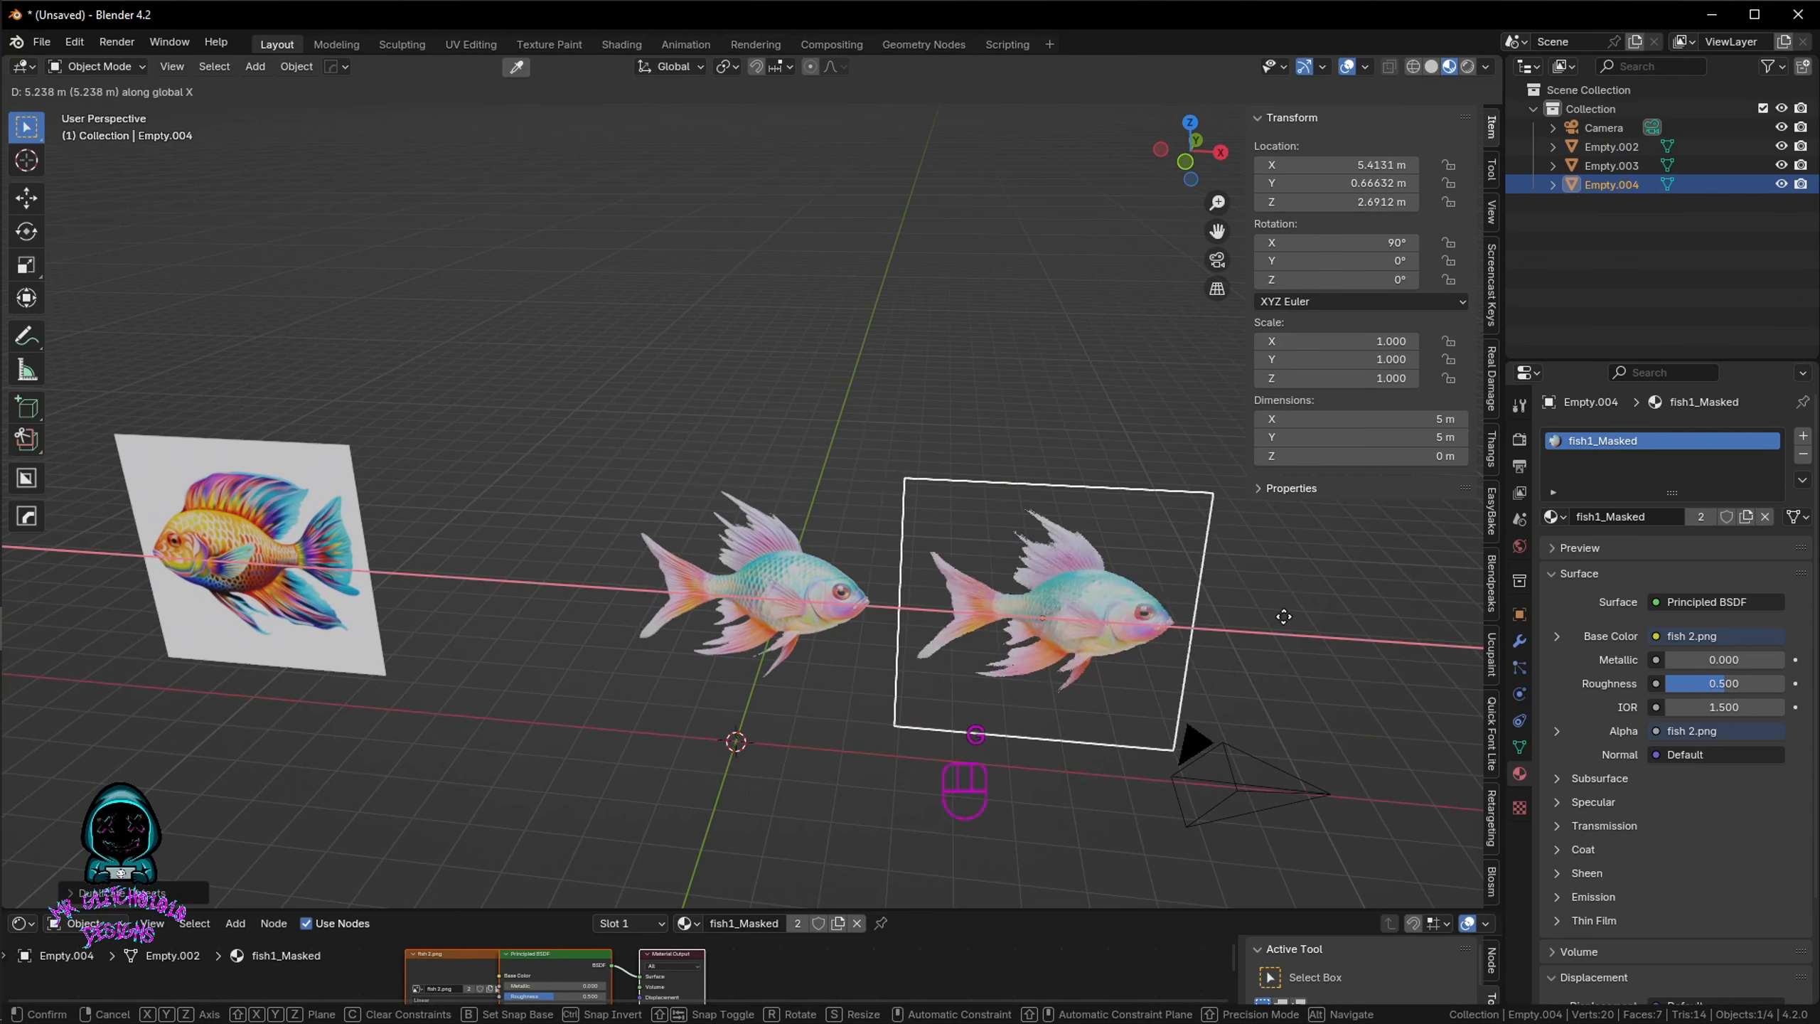
click(1309, 619)
Step: Duplicate the second fish plane and move this new copy about 5.69 m further along the global X axis
key(shift+d)
right_click(1393, 539)
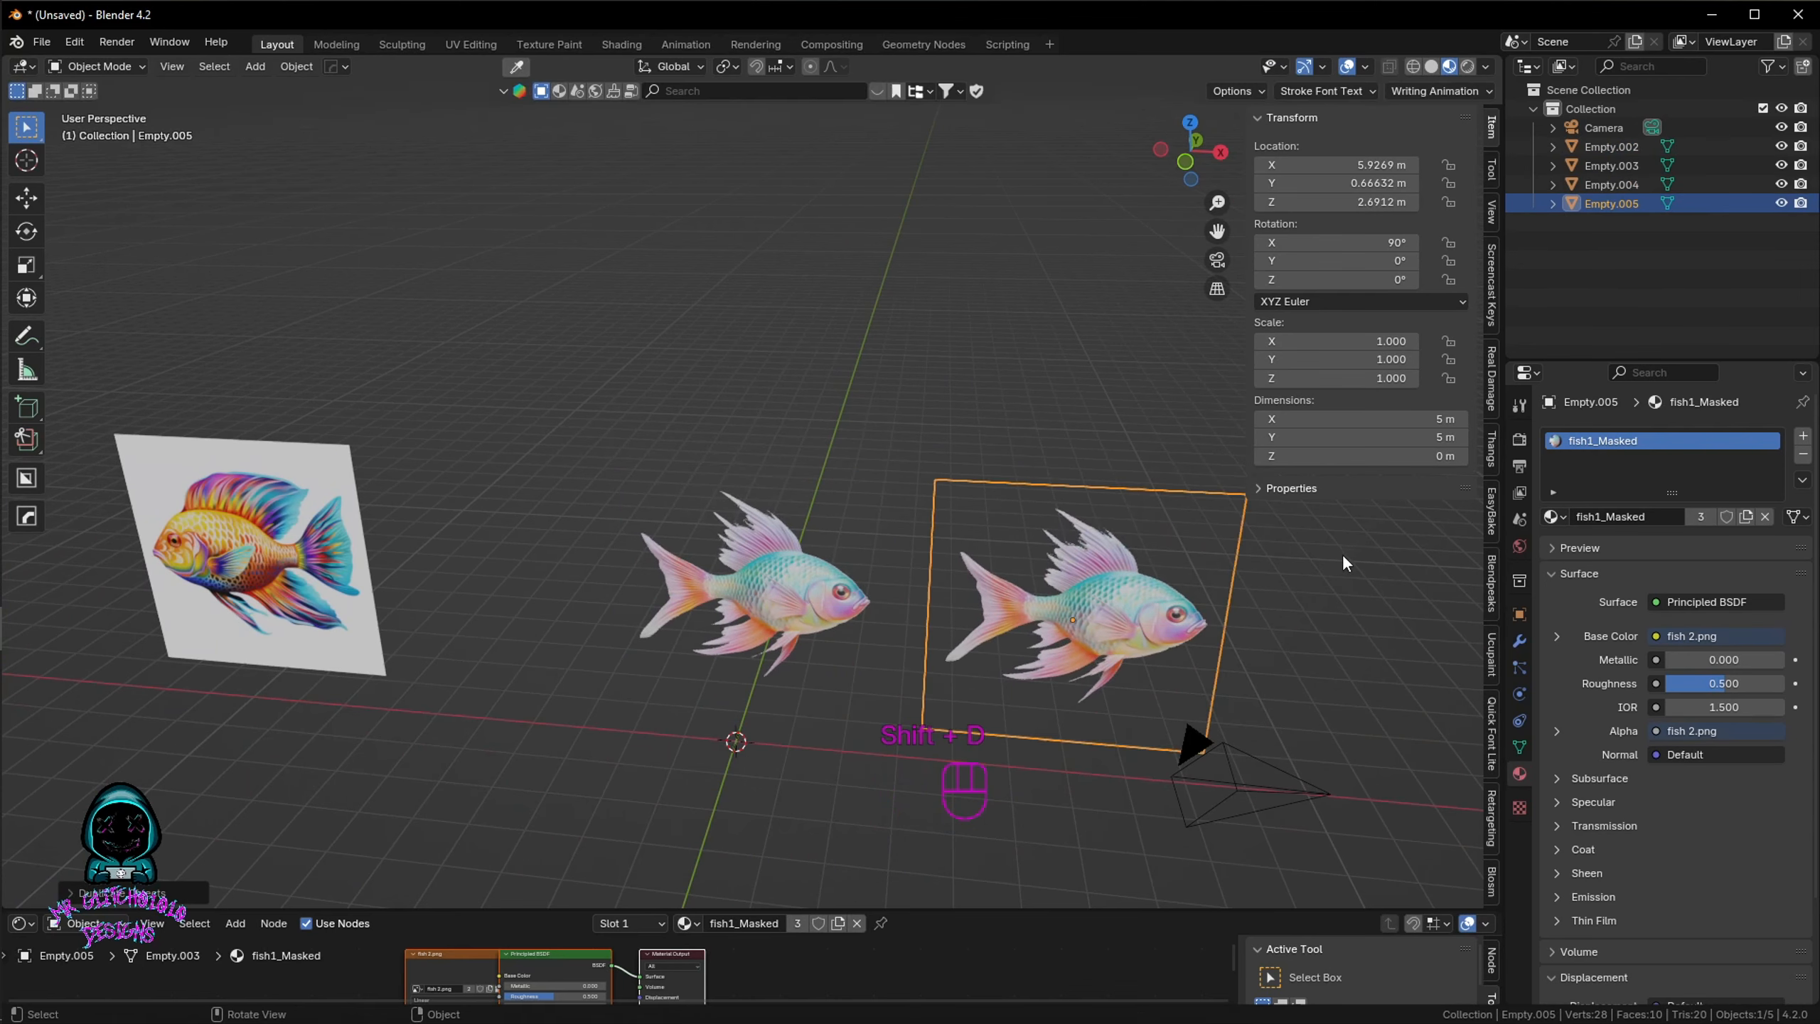
key(g)
key(x)
click(199, 557)
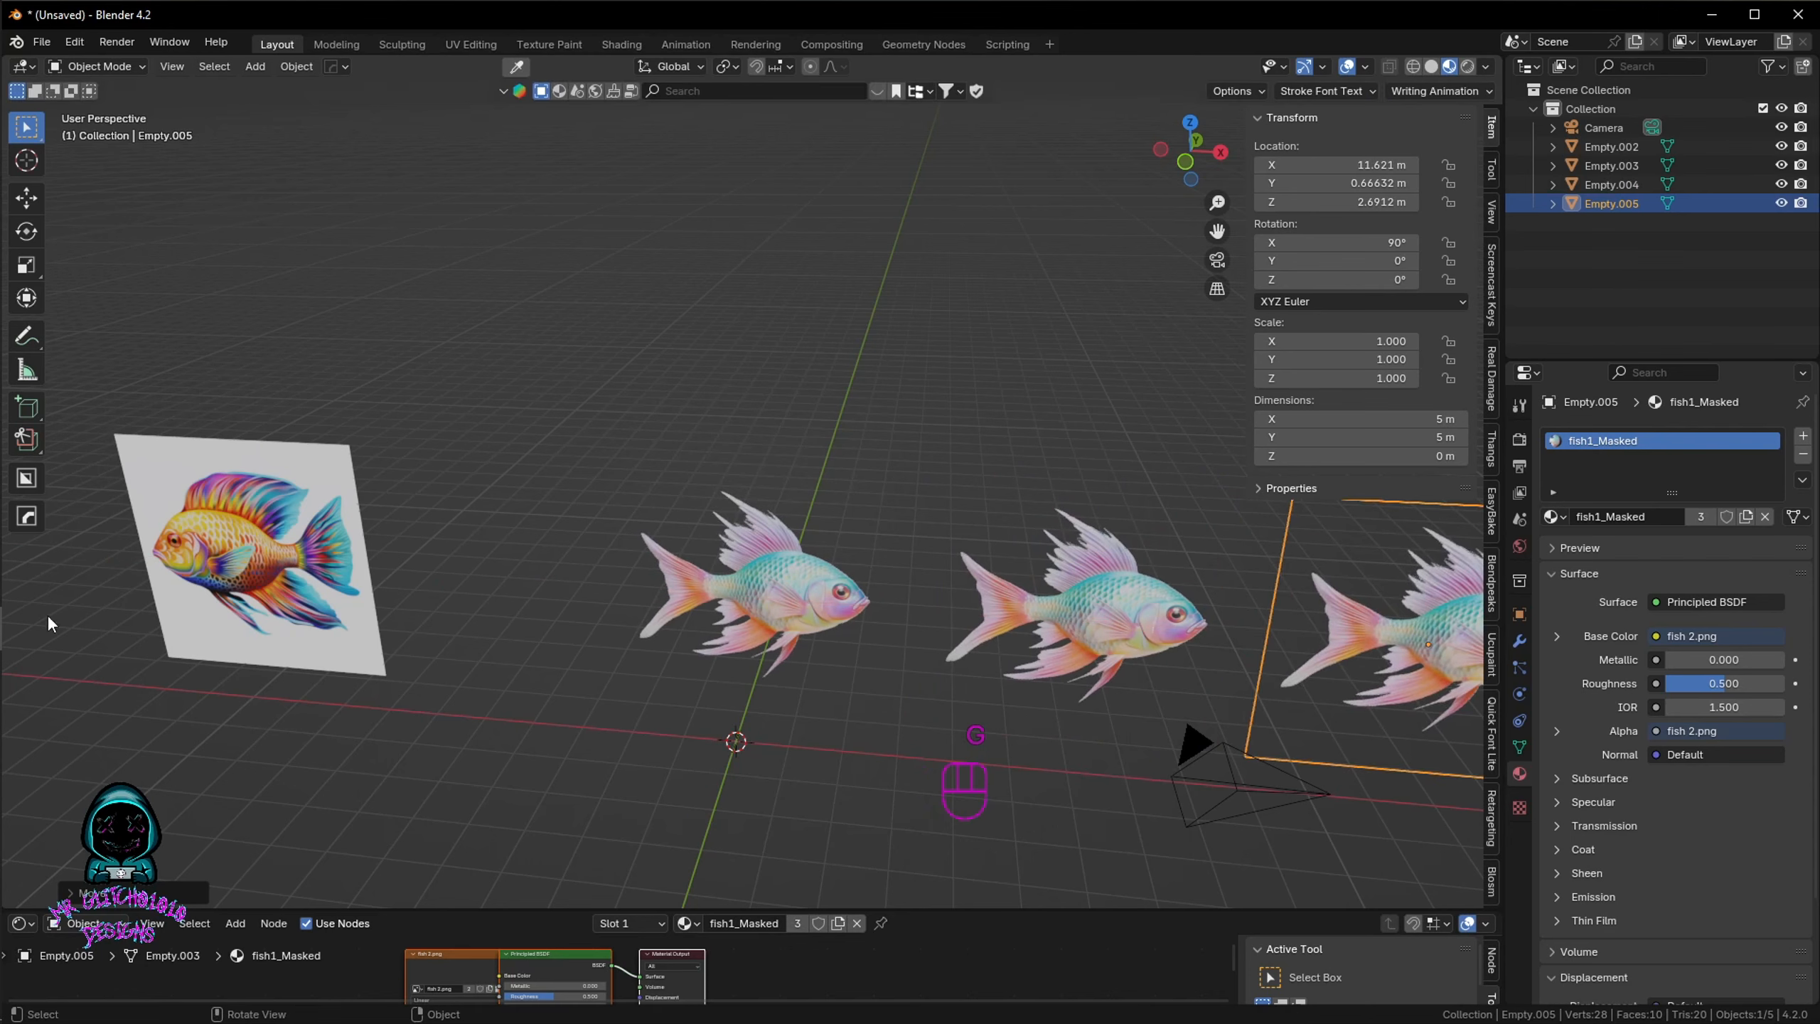
shift+middle_drag(797, 635, 739, 638)
Step: Edit the first fish plane and move its two outer head-end vertices about 0.77 m along the global Y axis
click(715, 594)
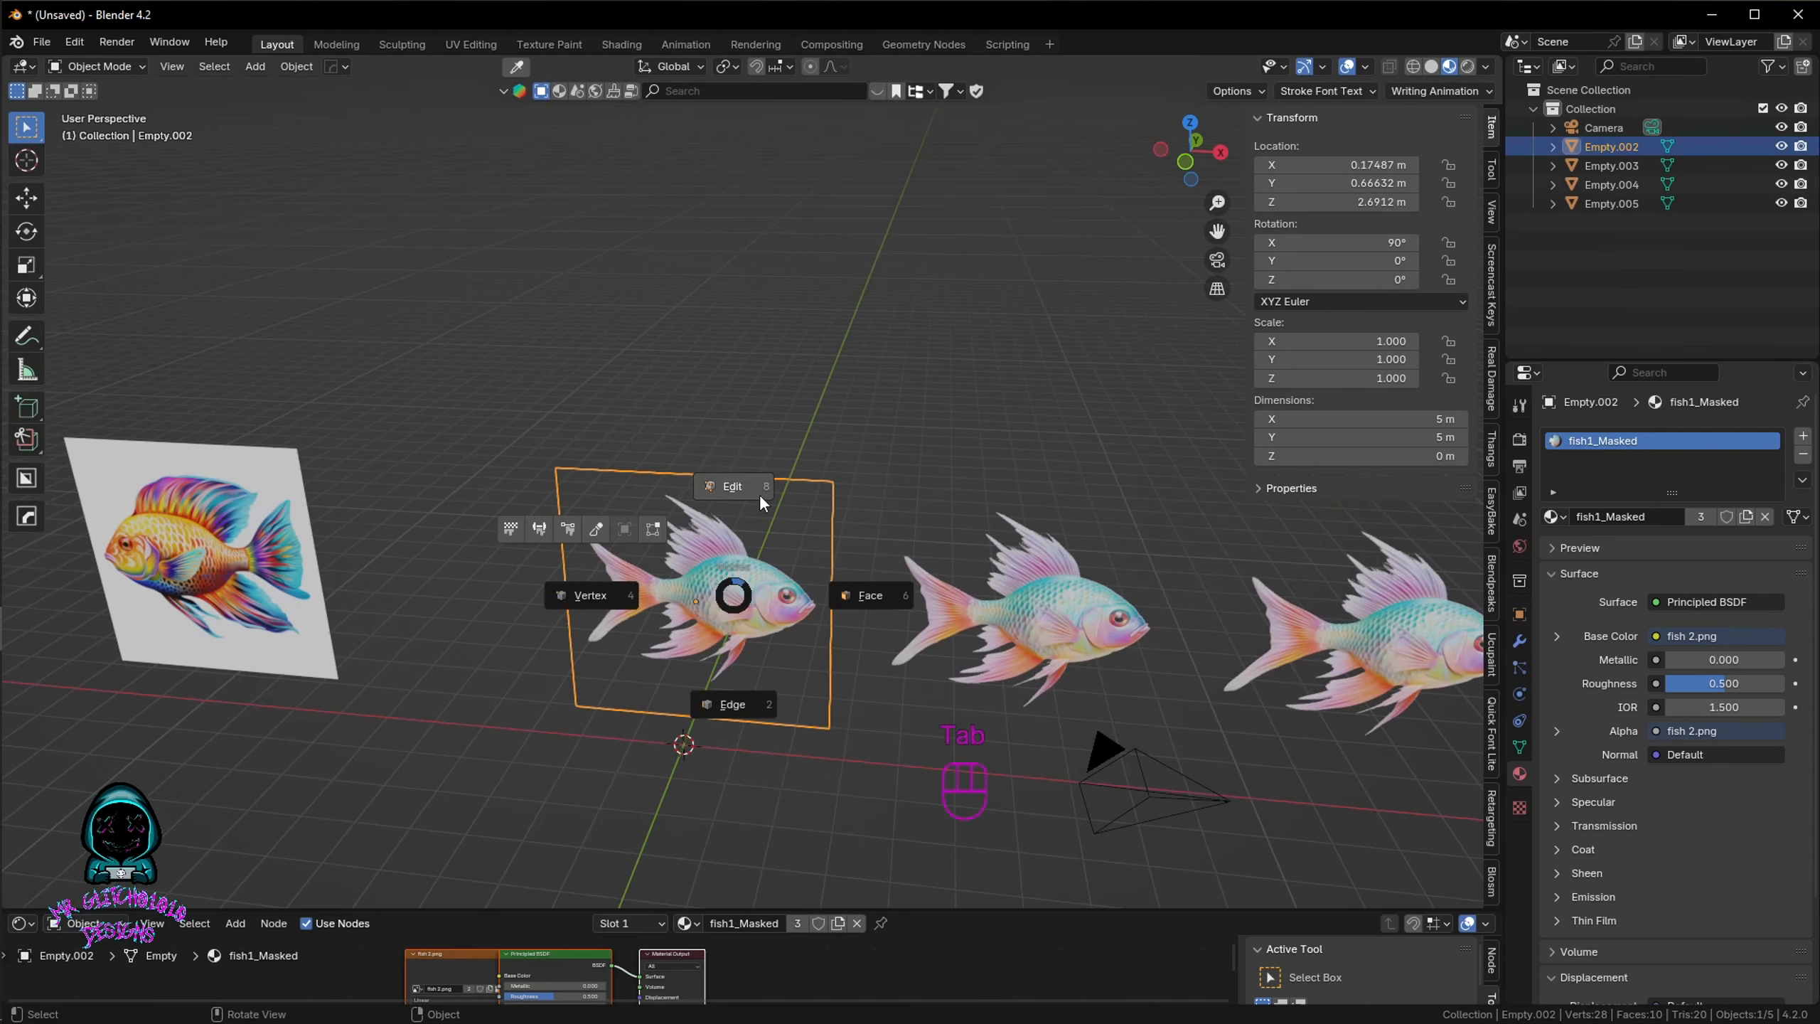
key(Tab)
key(g)
key(y)
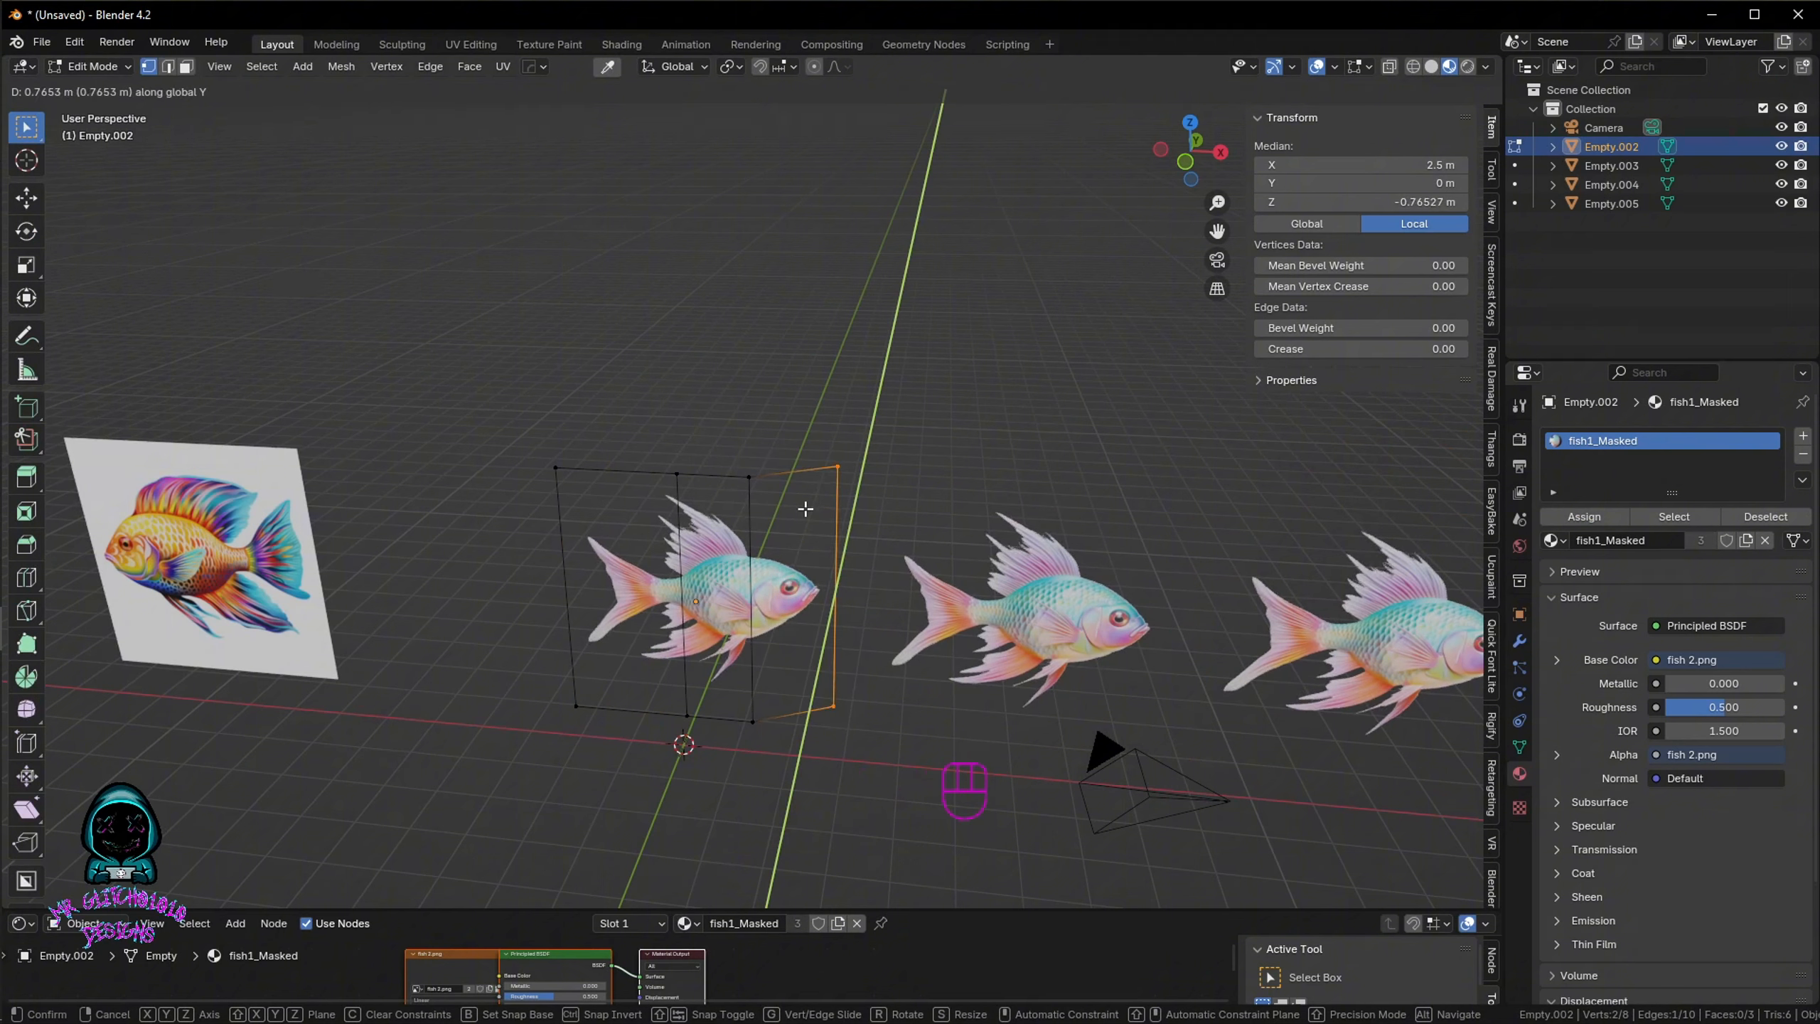
right_click(805, 508)
Step: Move the first fish plane's two outer tail-end vertices about -0.96 m along the global Y axis
drag(477, 419, 599, 733)
key(g)
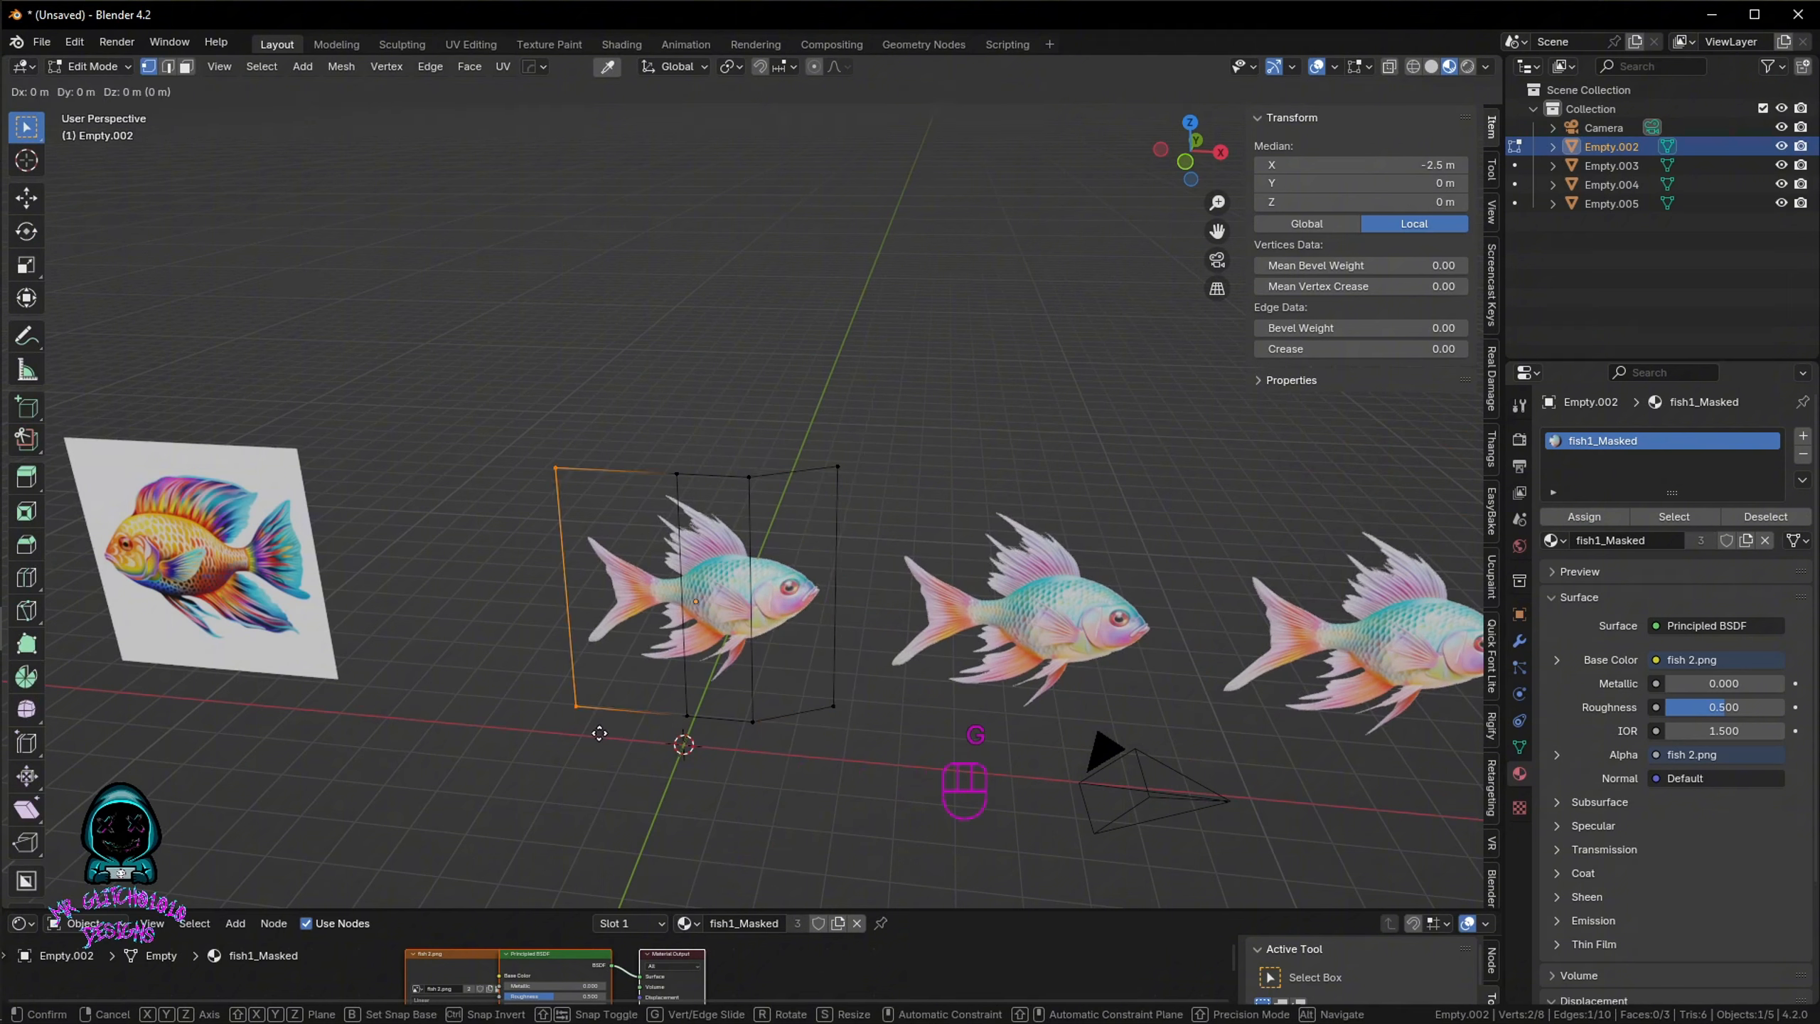
key(x)
key(y)
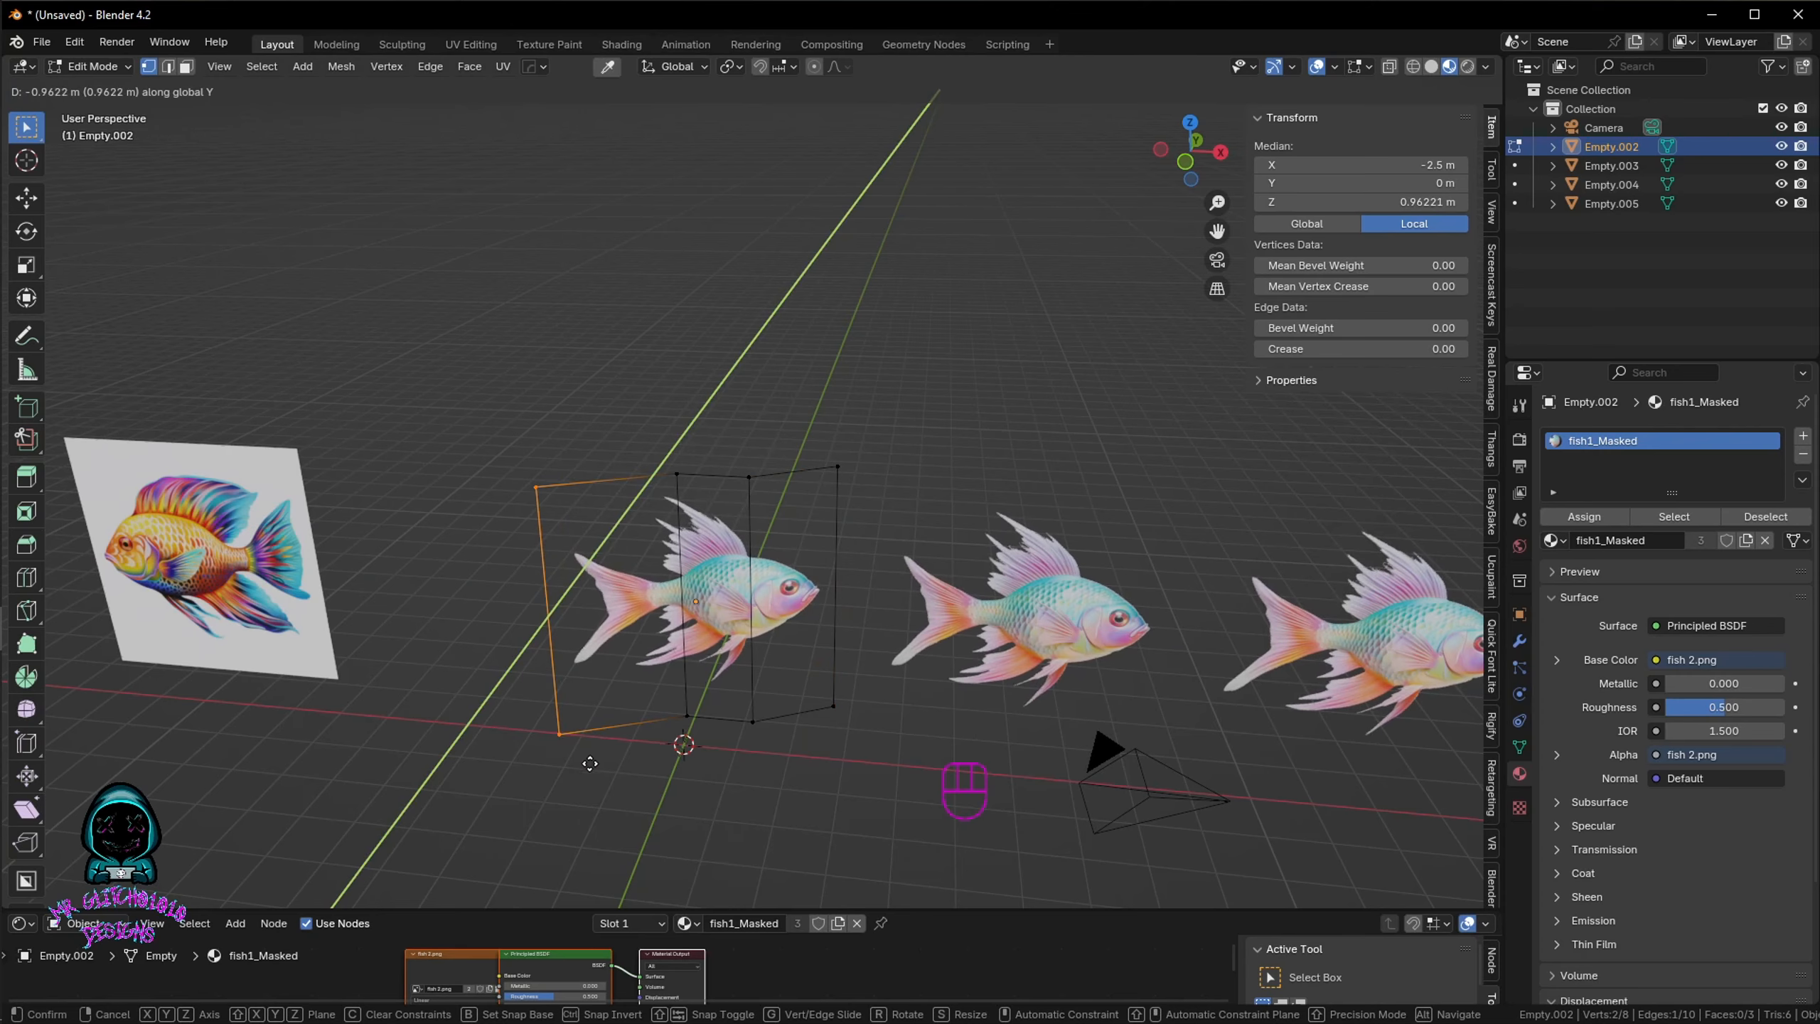
click(585, 764)
Step: Switch to editing the third fish plane and move its two outer head-end vertices about -0.87 m along the global Y axis
shift+middle_drag(1103, 664, 650, 636)
key(Tab)
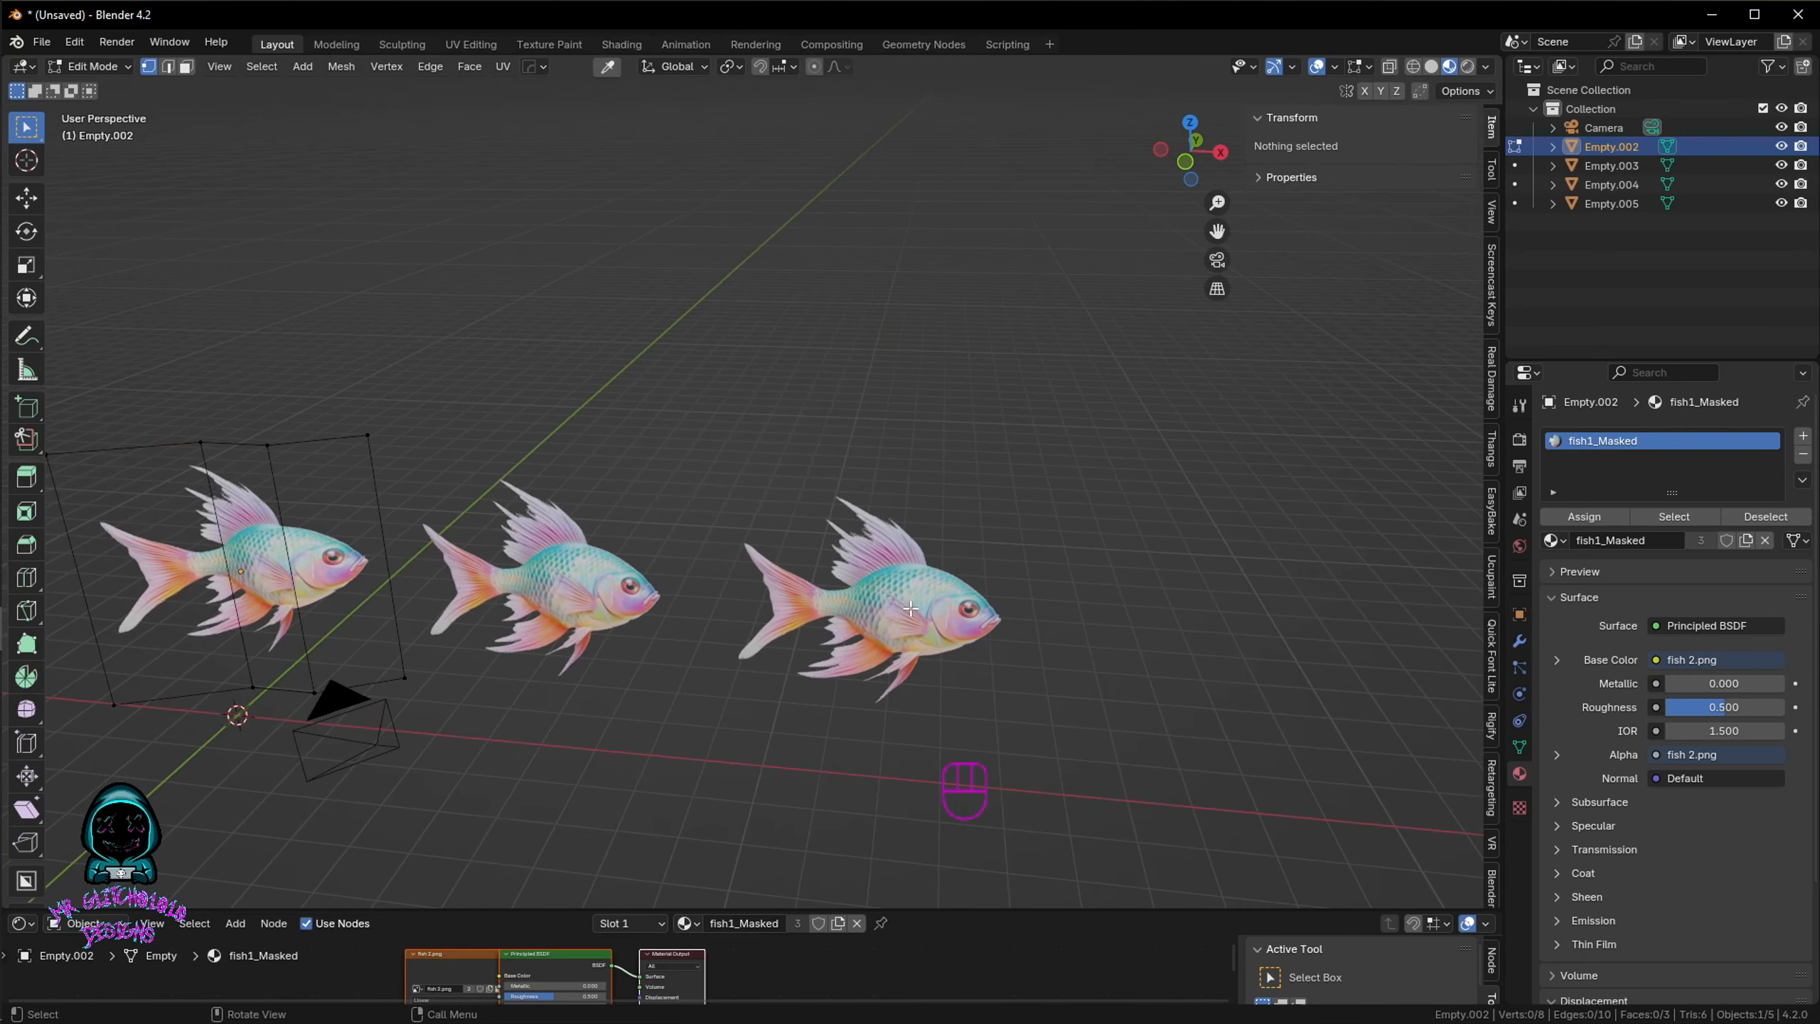
key(Tab)
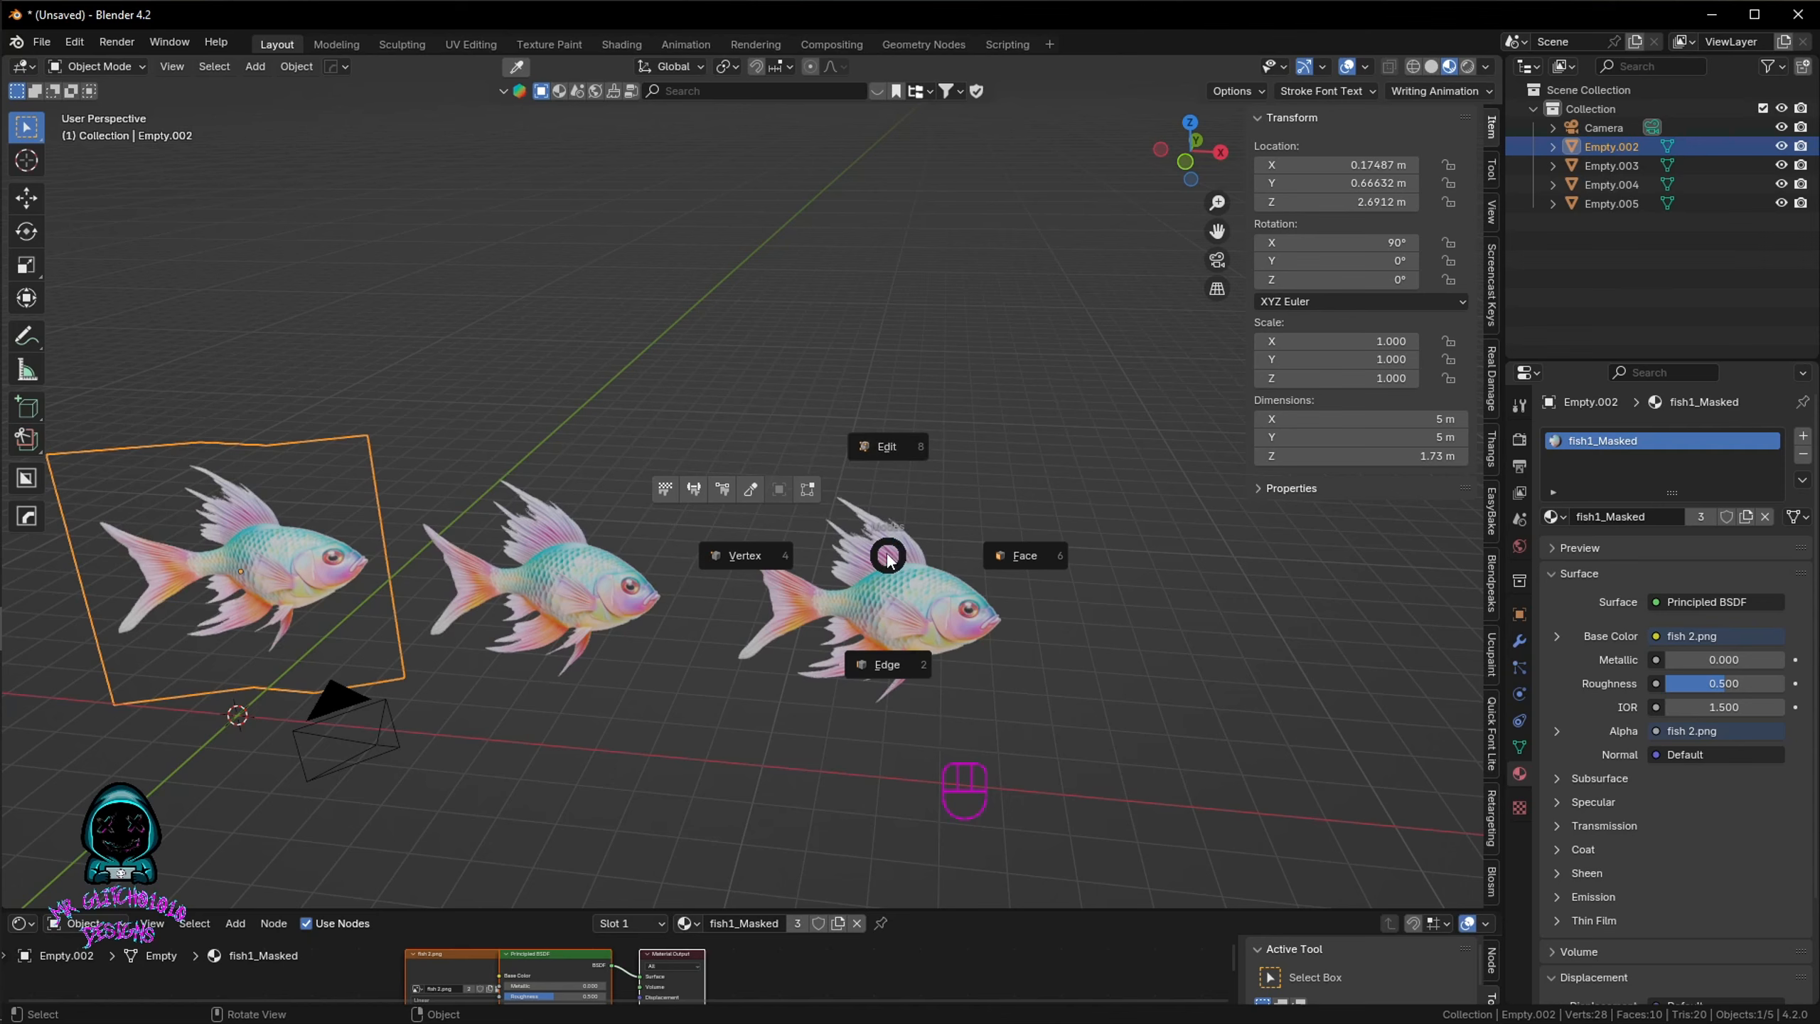
click(887, 553)
click(890, 572)
key(Tab)
click(895, 649)
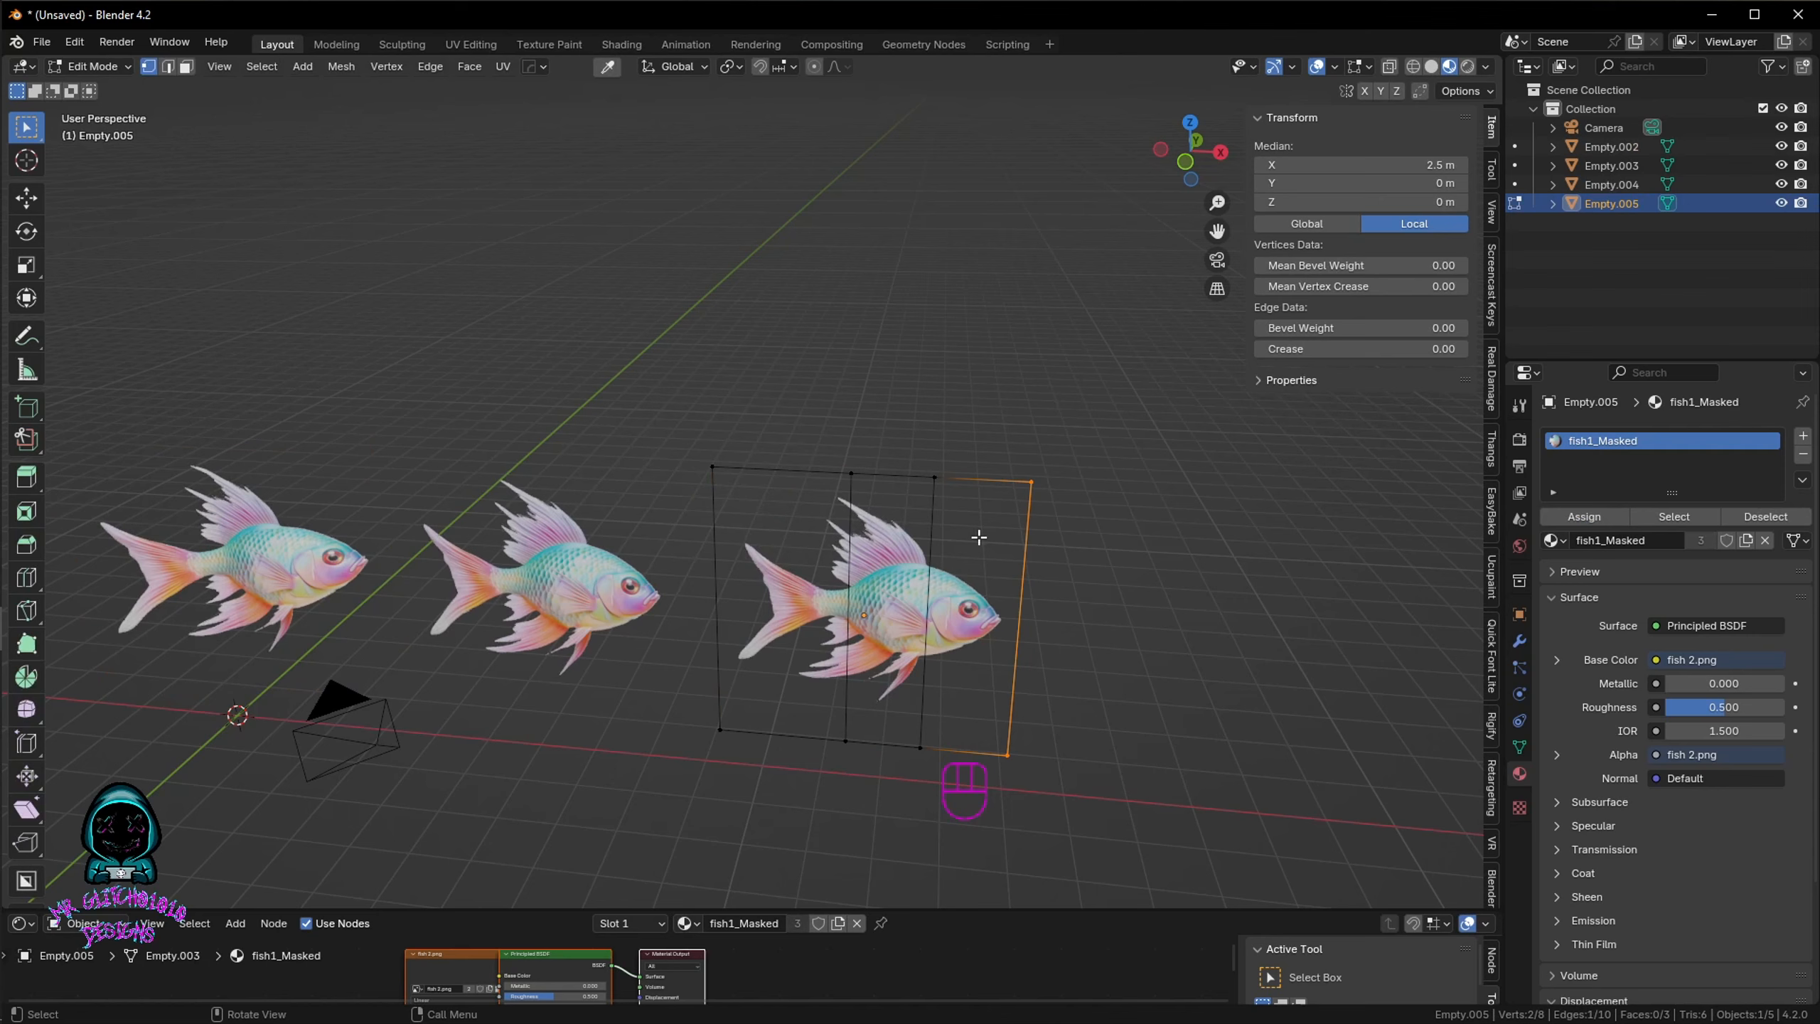
key(g)
key(y)
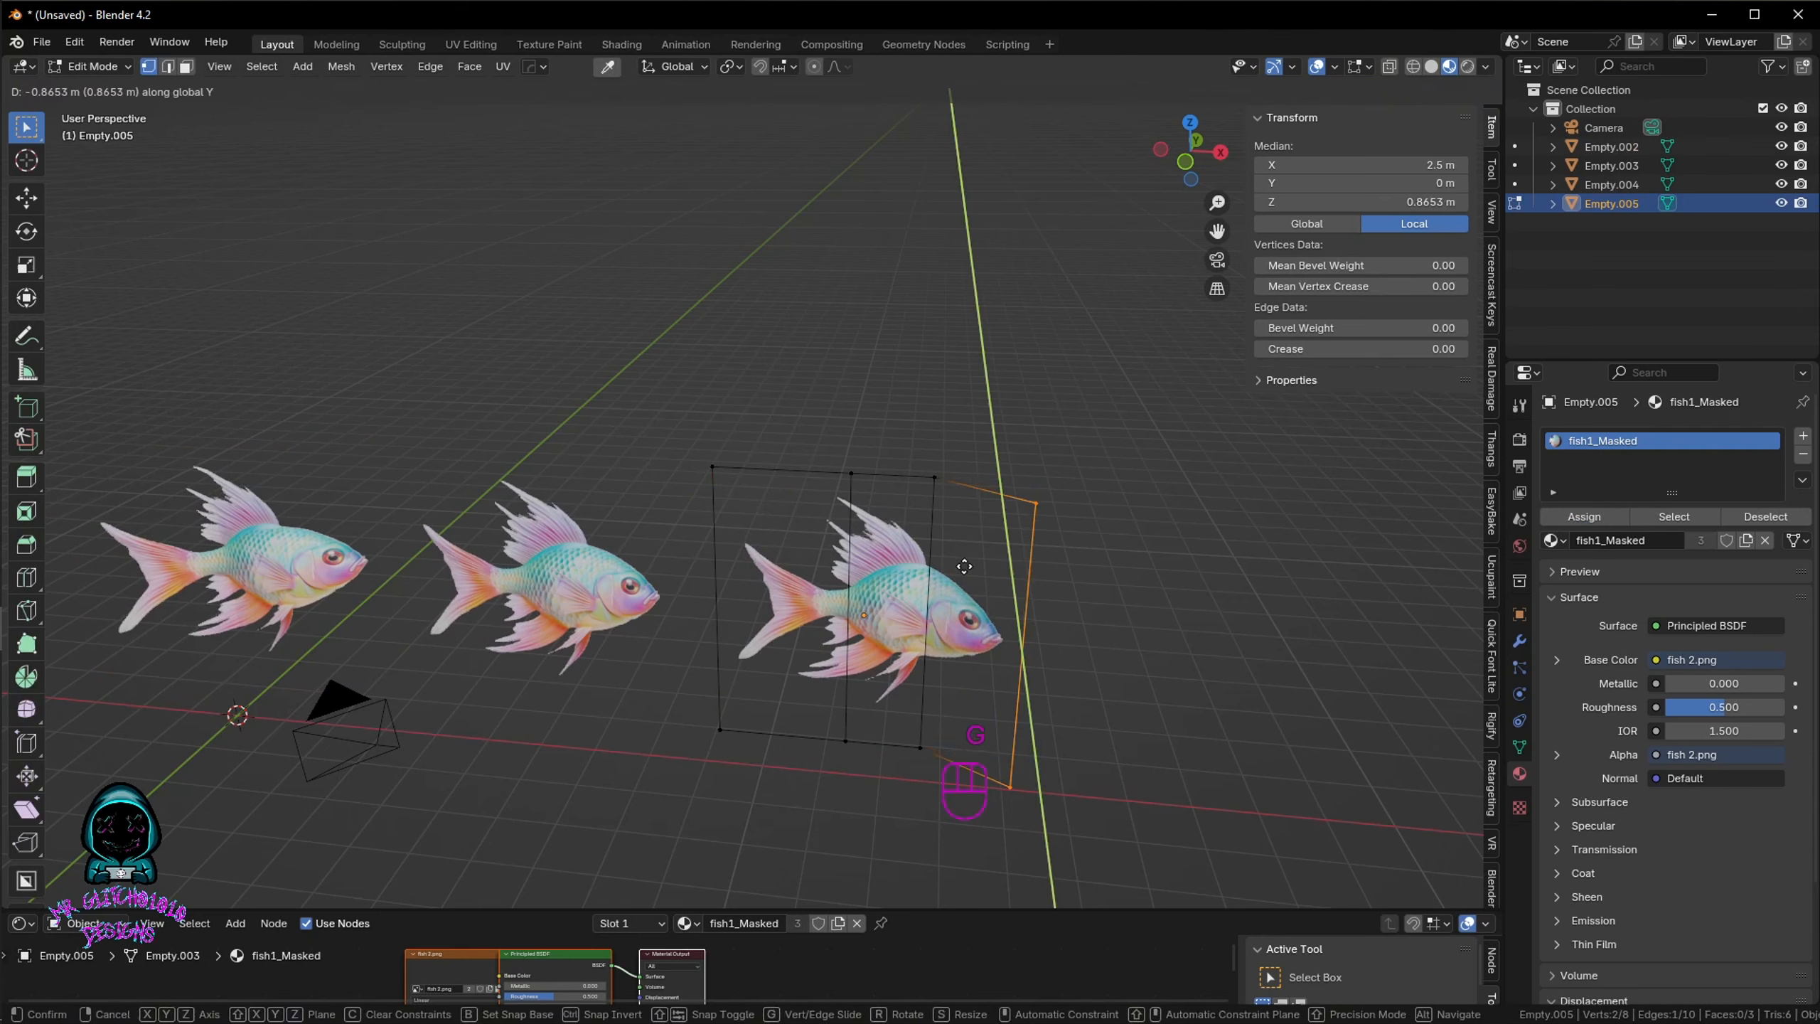
click(959, 568)
Step: Move the third fish plane's two outer tail-end vertices about 1.17 m along the global Y axis, and return to Object Mode
drag(651, 426, 737, 760)
key(g)
key(y)
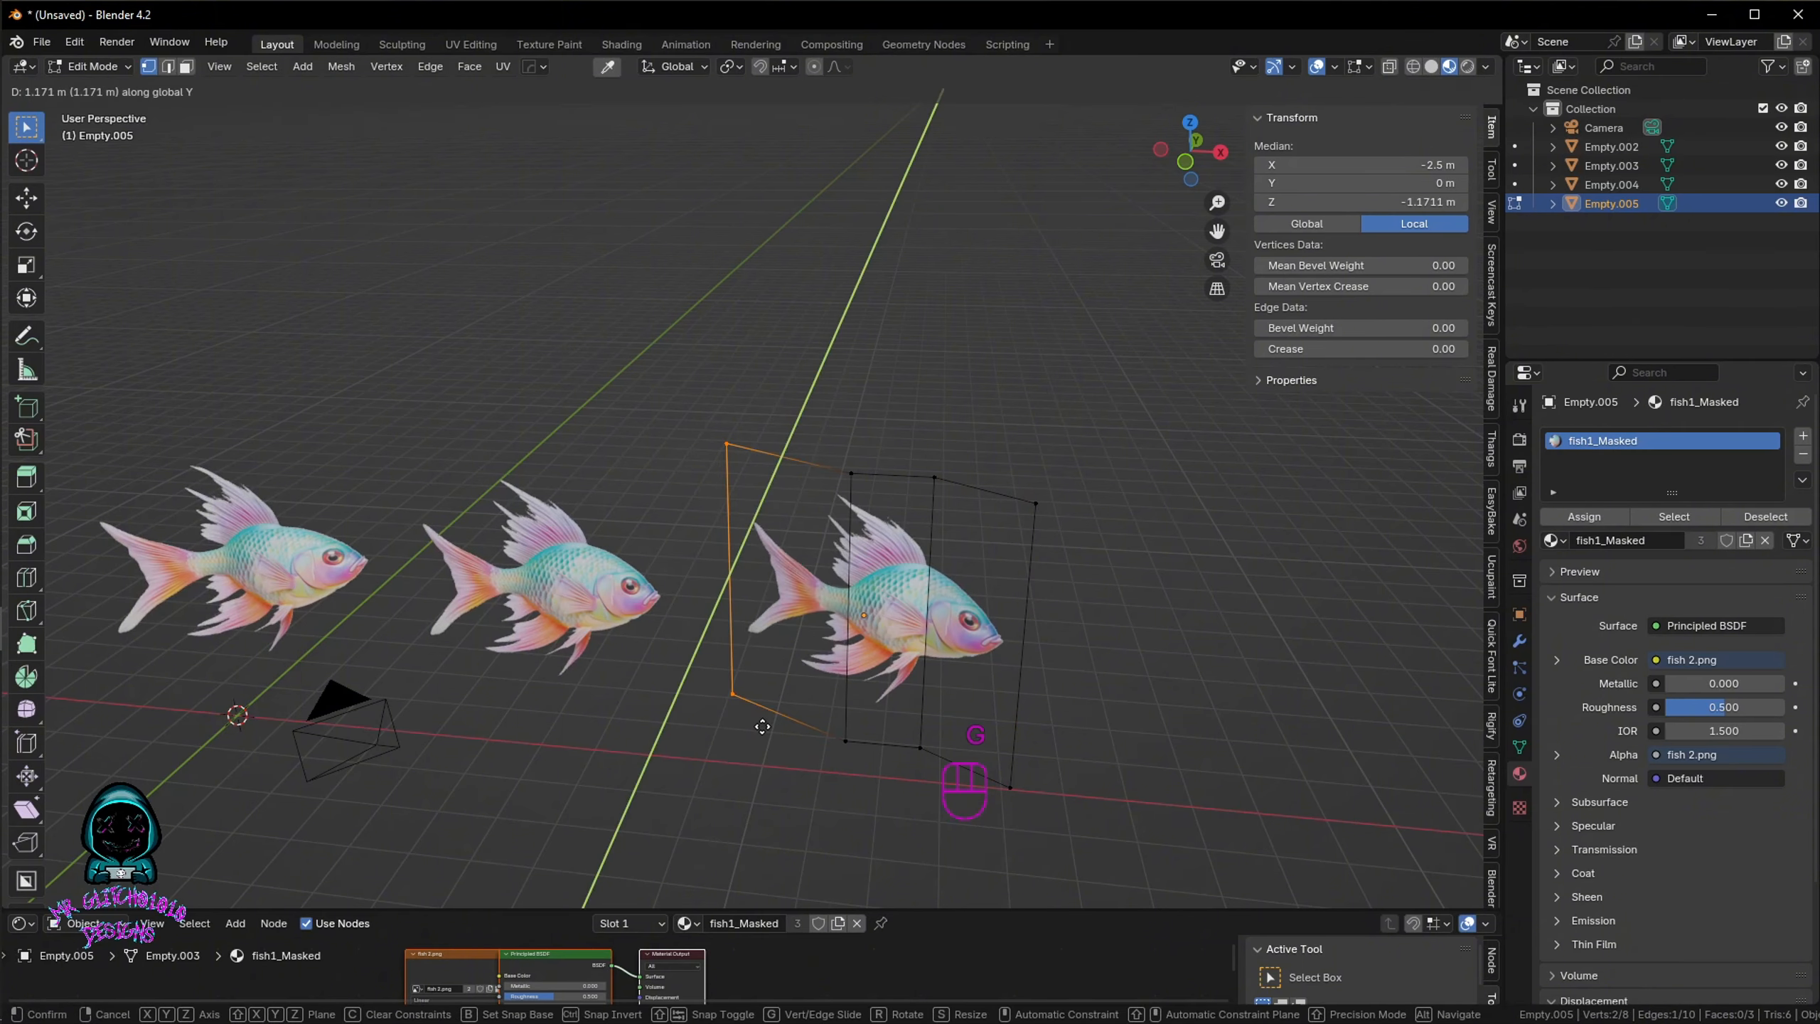
click(759, 725)
shift+middle_drag(605, 679, 833, 732)
scroll(771, 679, down, 1)
click(831, 732)
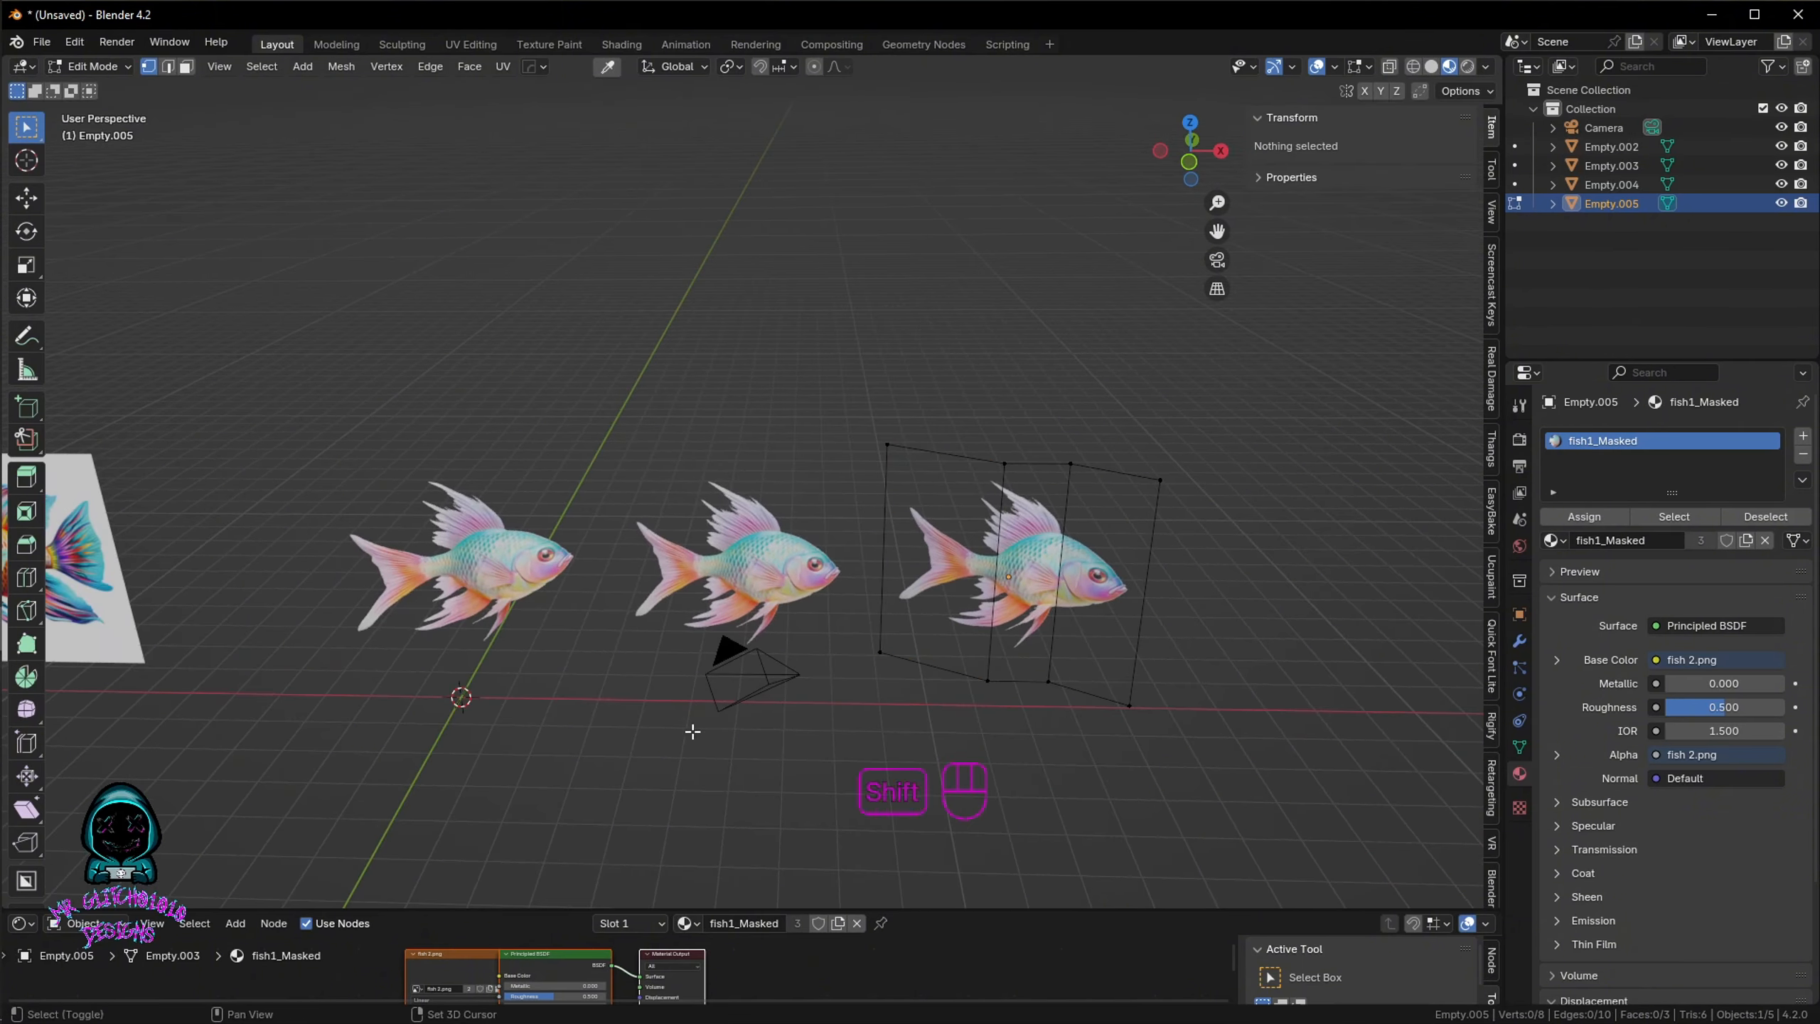
shift+middle_drag(692, 731, 853, 726)
key(Tab)
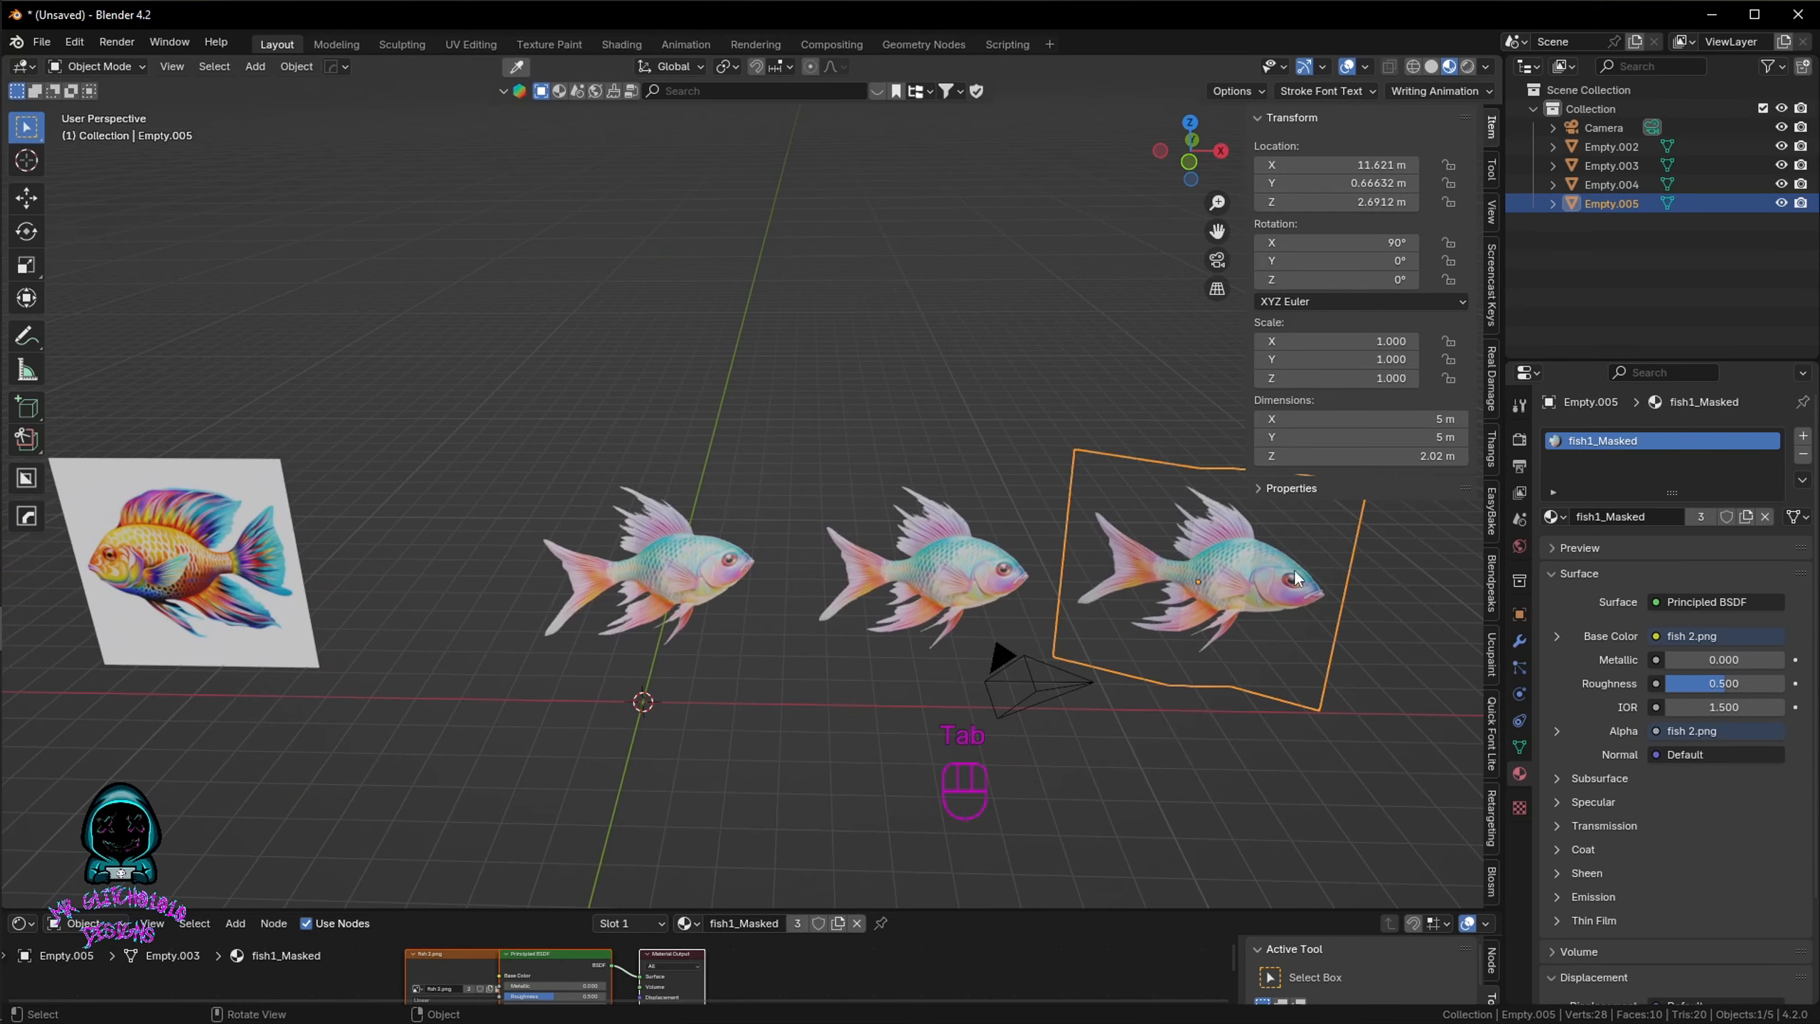
Step: Apply Shade Smooth to the third fish plane and to the first fish plane
shift+middle_drag(1295, 578, 1158, 612)
shift+middle_drag(924, 661, 796, 652)
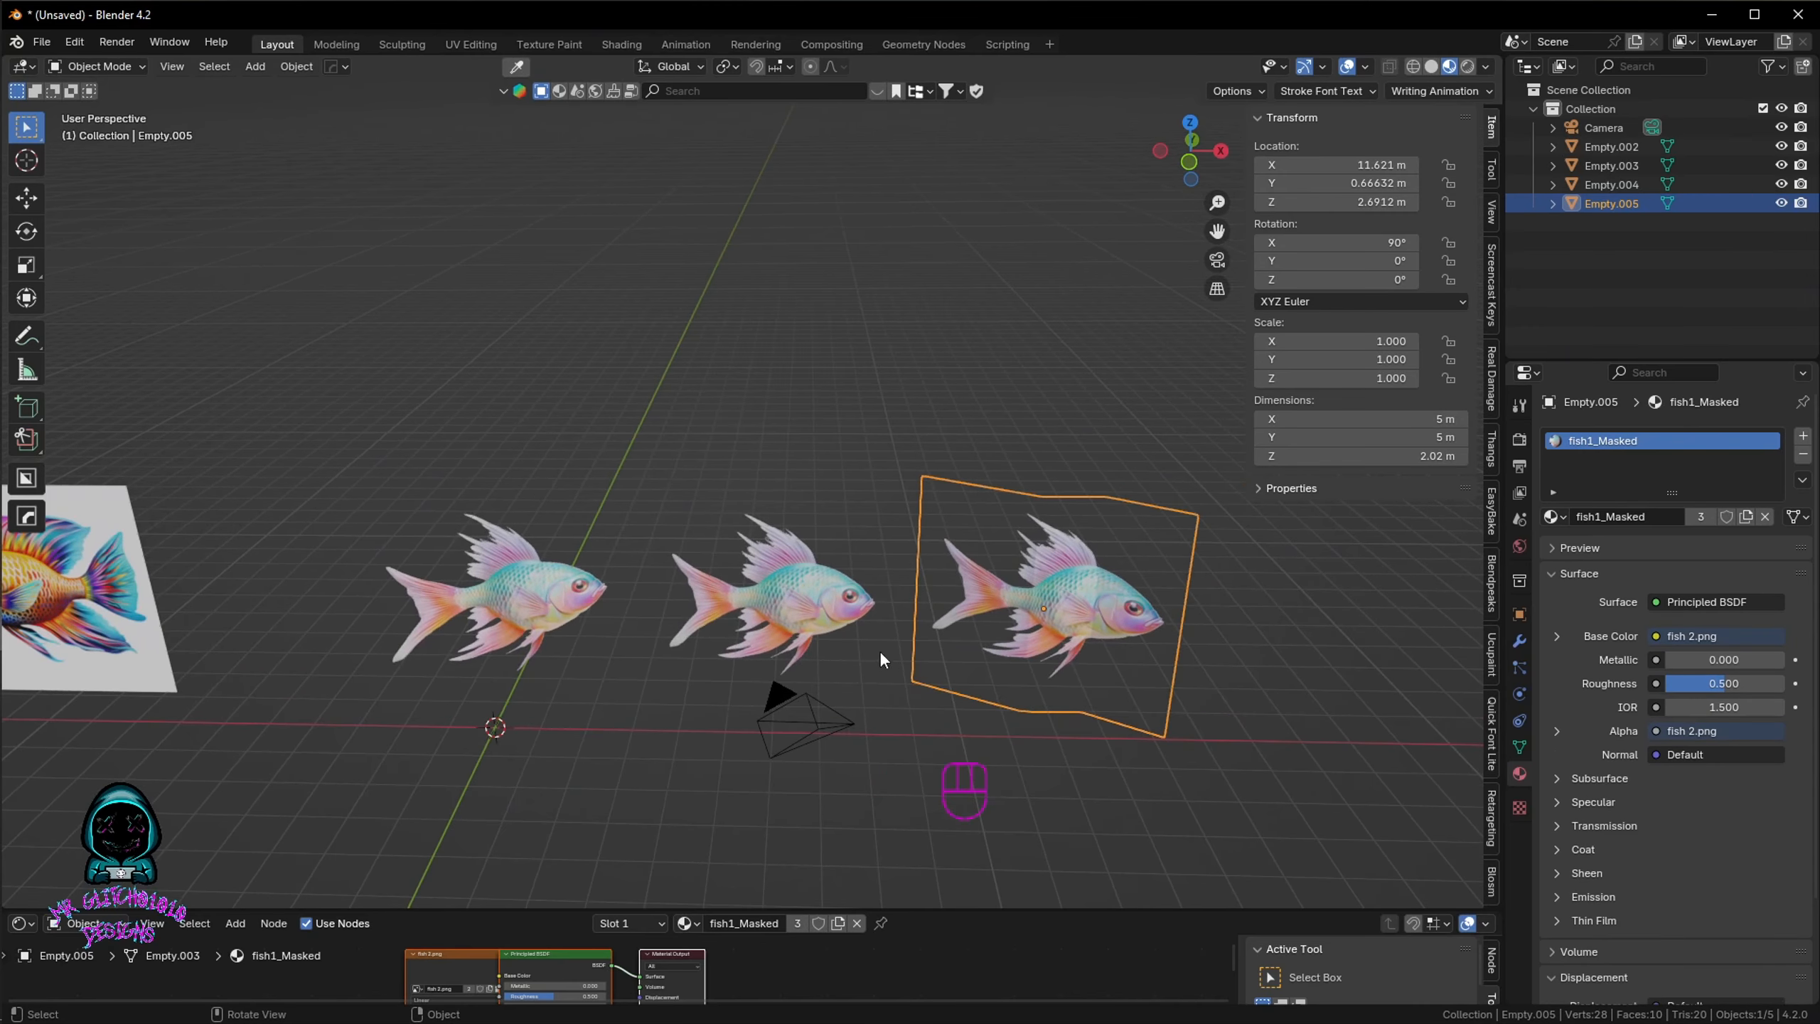
right_click(1057, 579)
click(1029, 628)
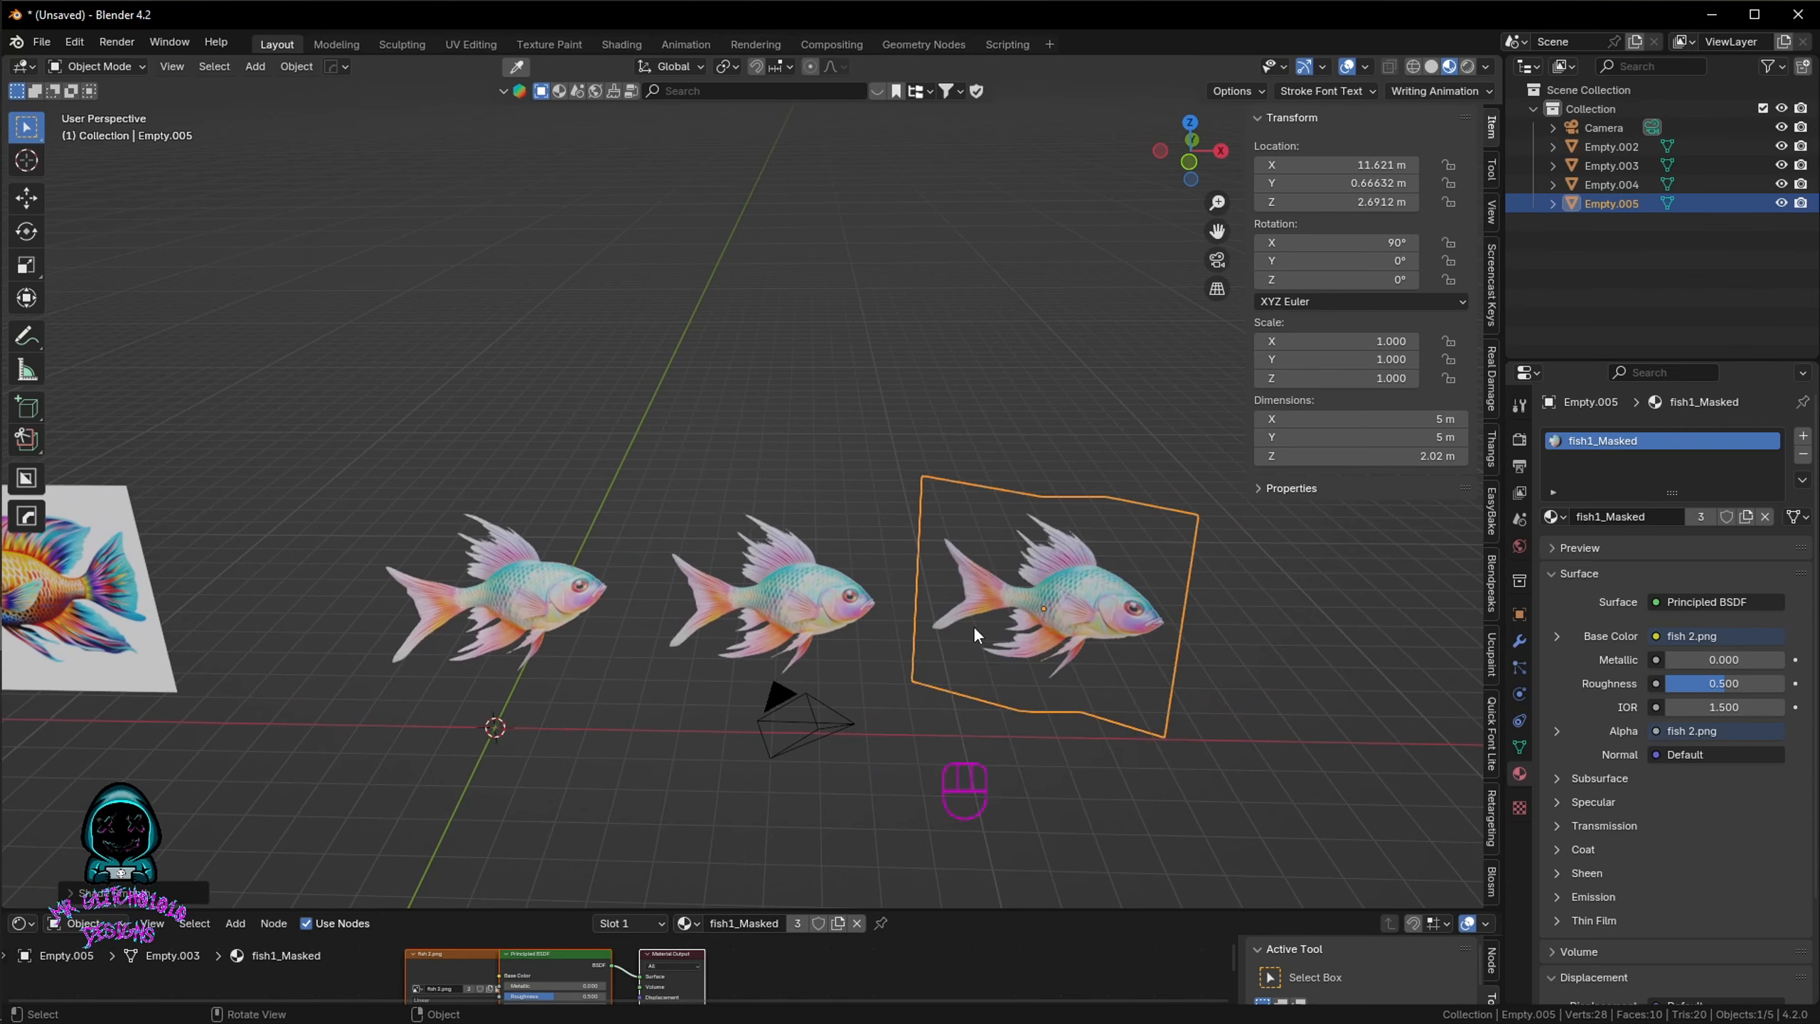
click(554, 584)
right_click(553, 581)
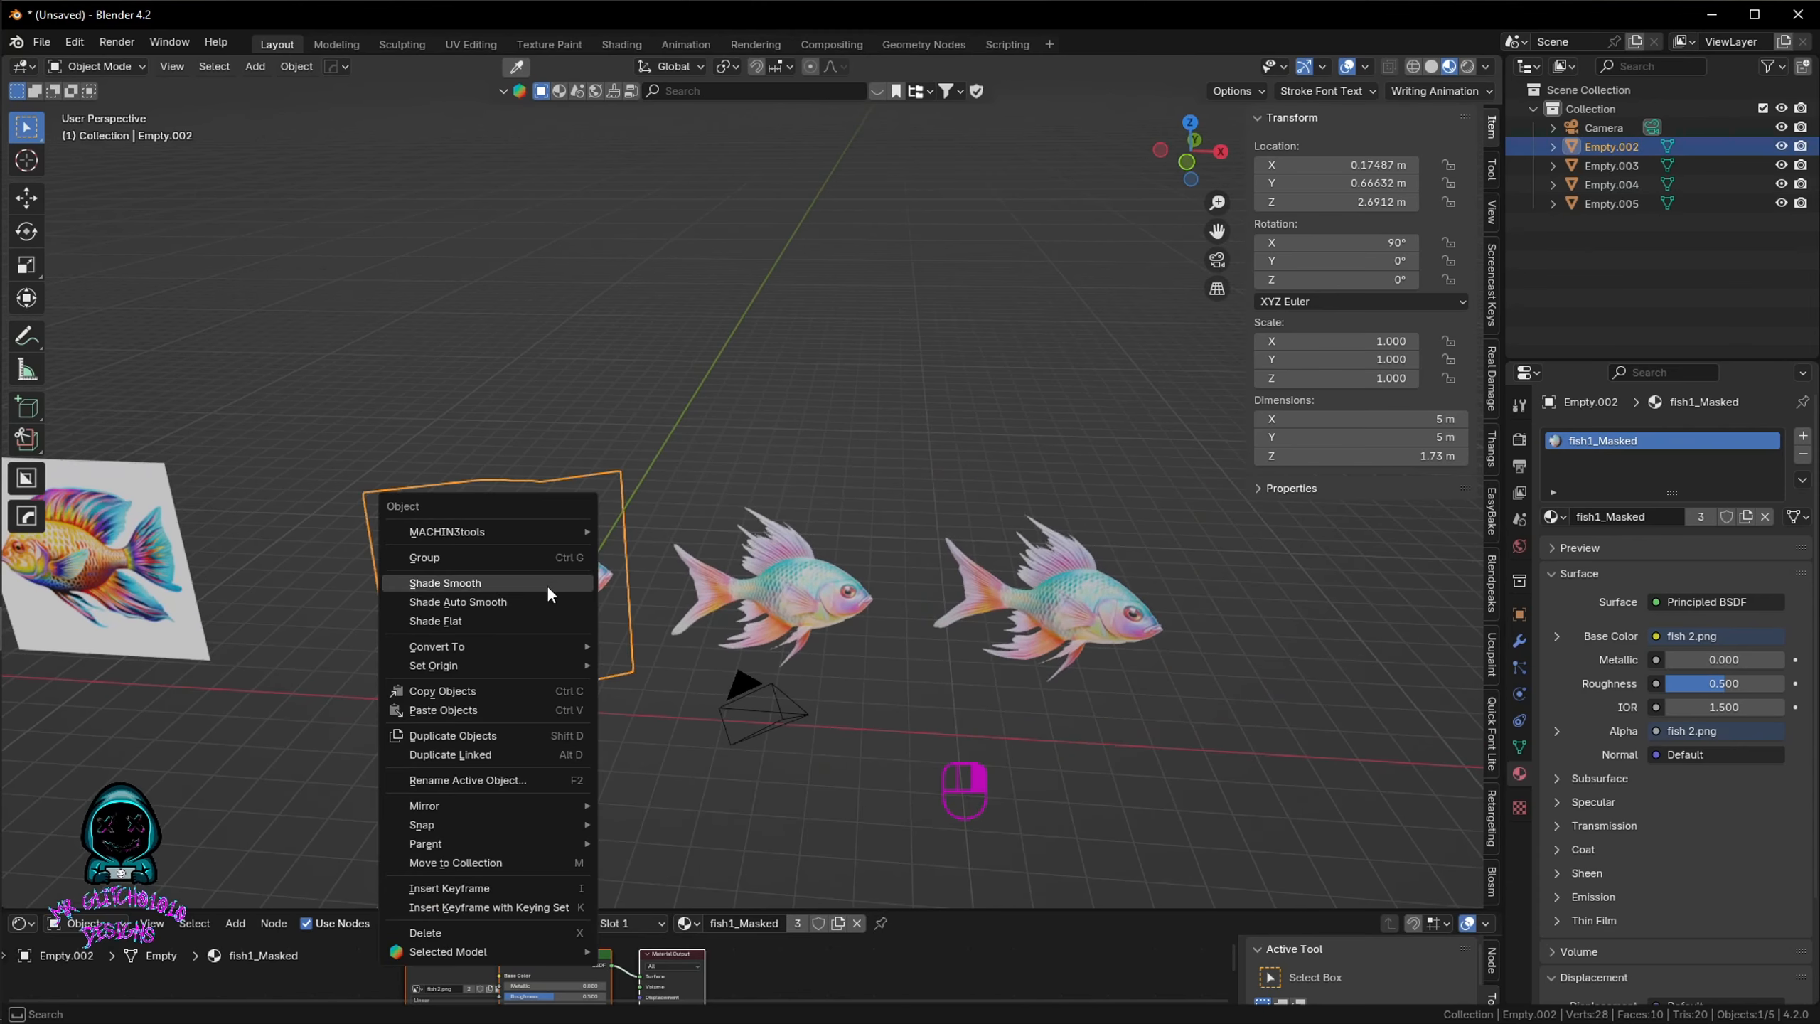
click(546, 585)
Step: Delete the first and third fish planes, keeping the flat copy between them
middle_drag(545, 588, 840, 539)
middle_drag(840, 538, 855, 560)
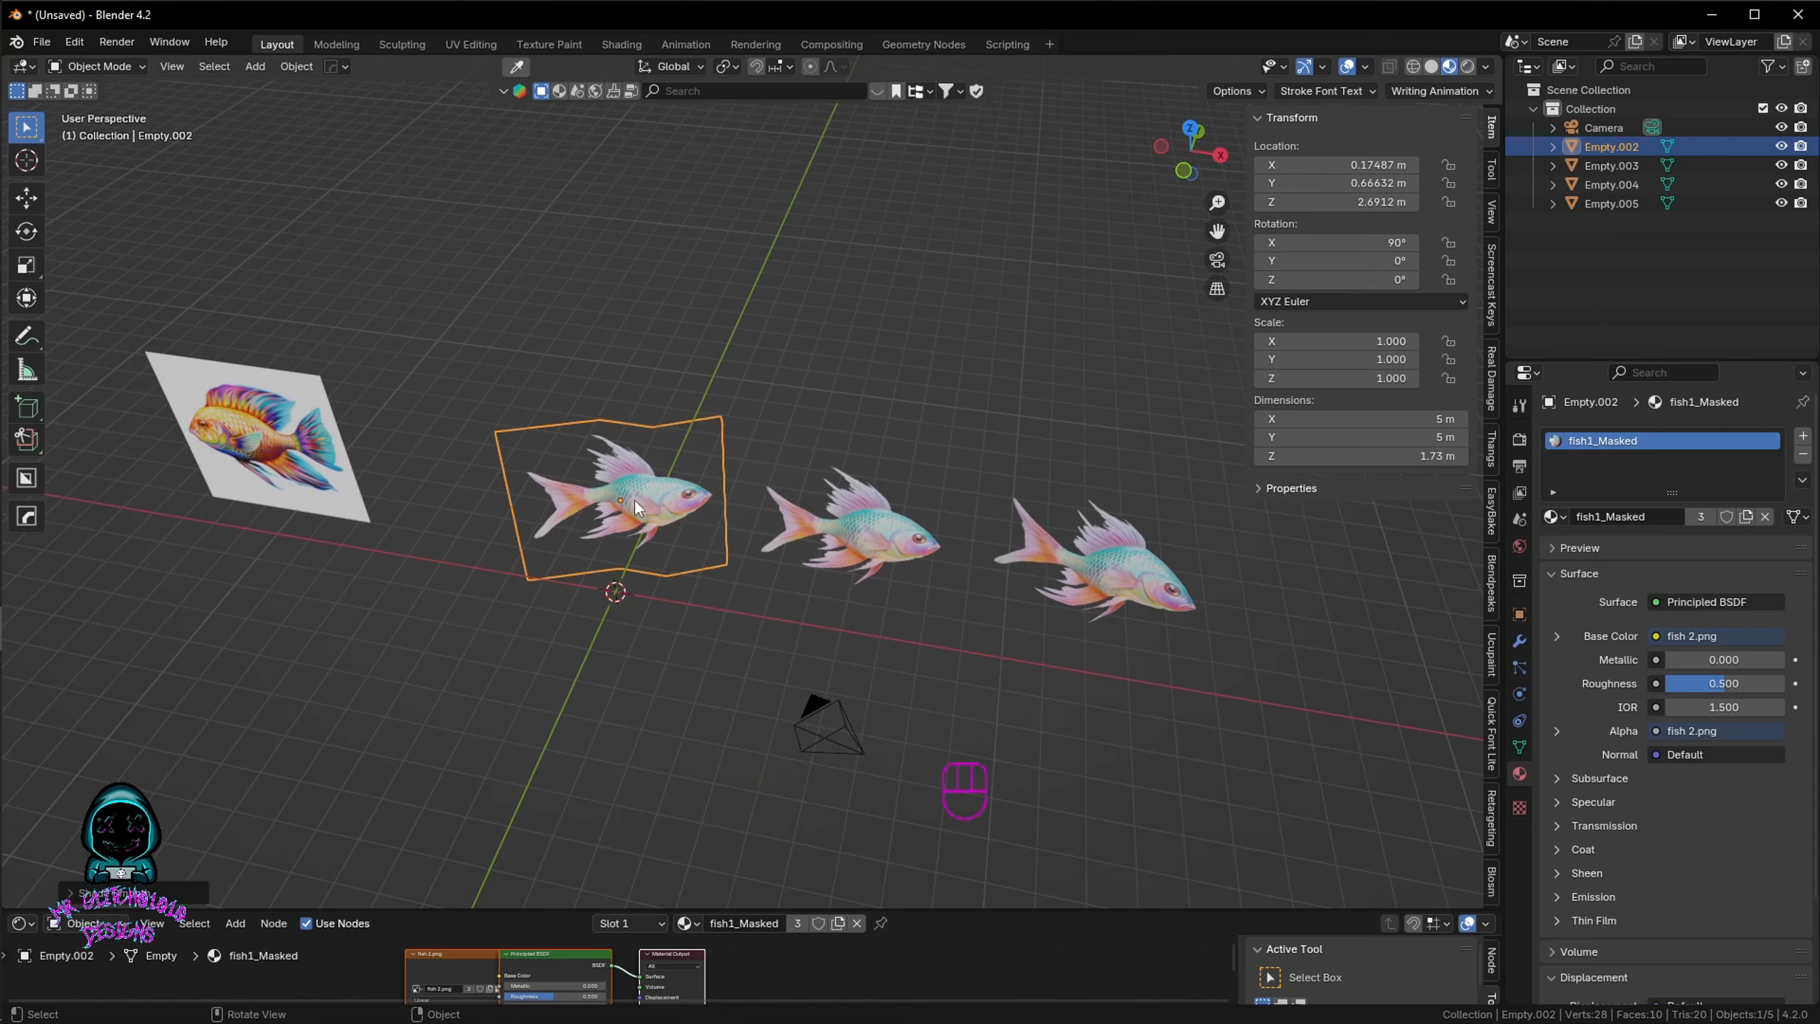
middle_drag(824, 551, 727, 571)
key(x)
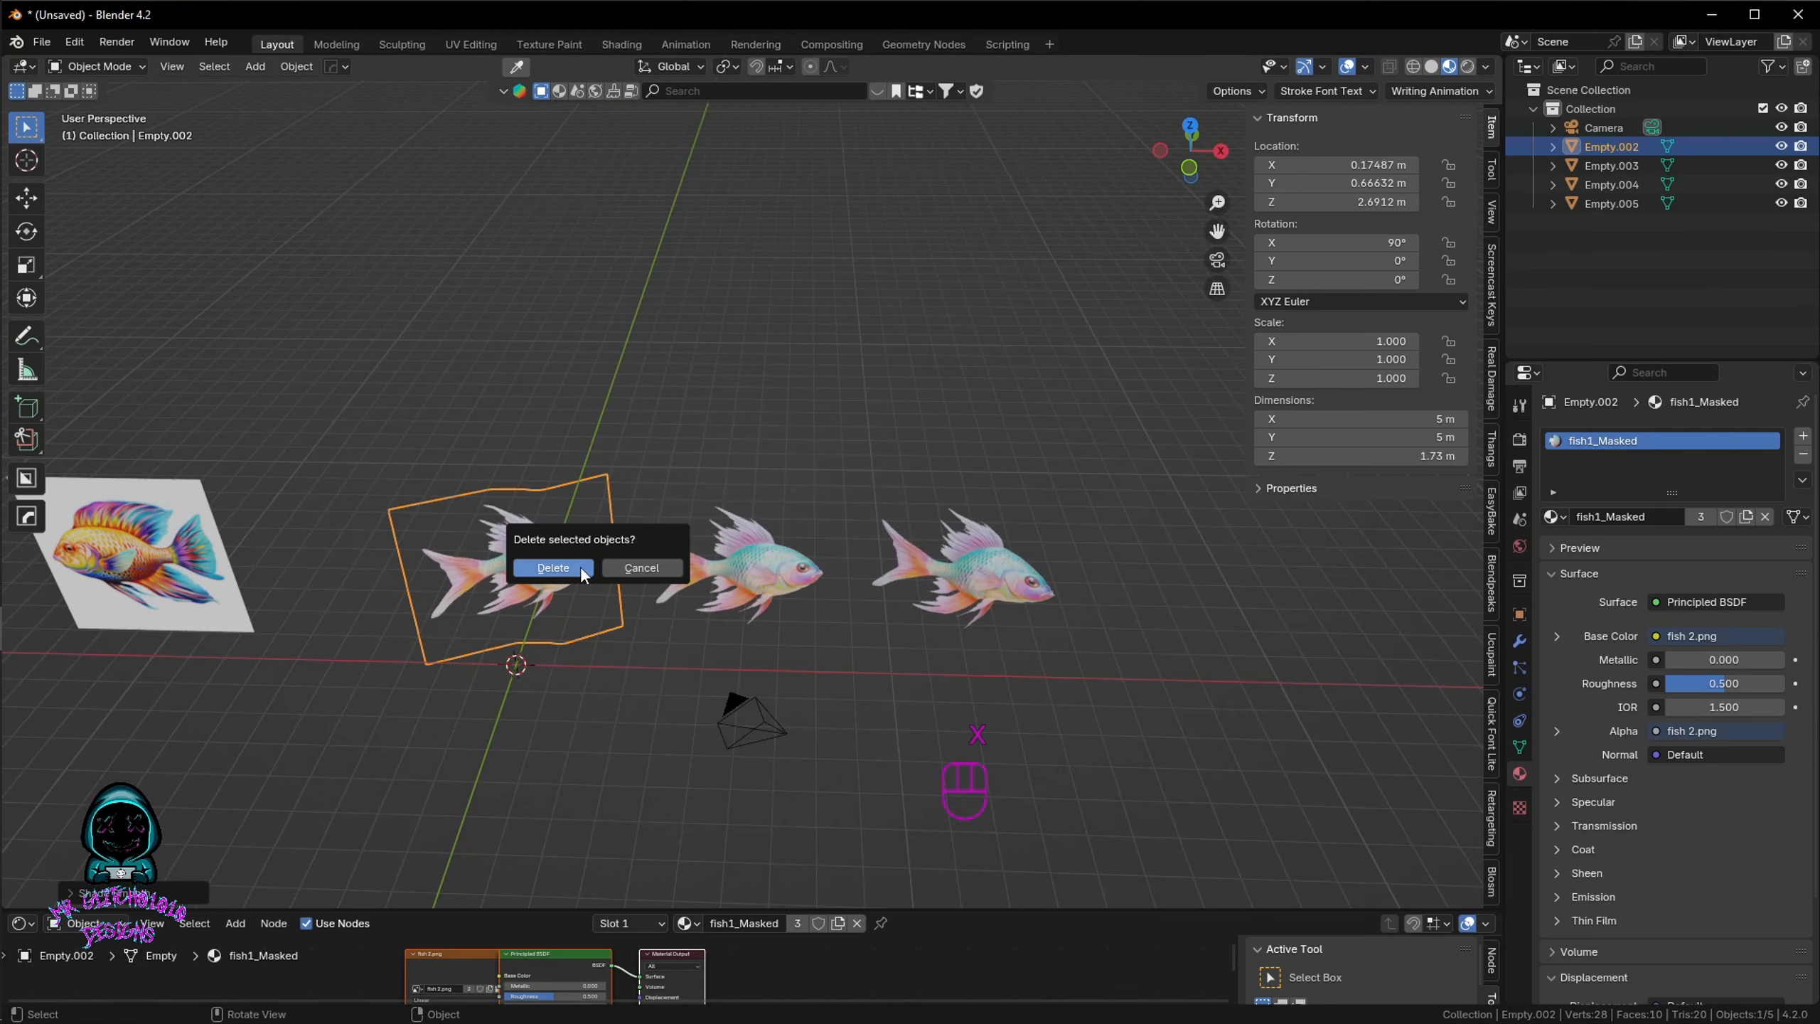
click(580, 567)
click(886, 583)
key(x)
click(815, 573)
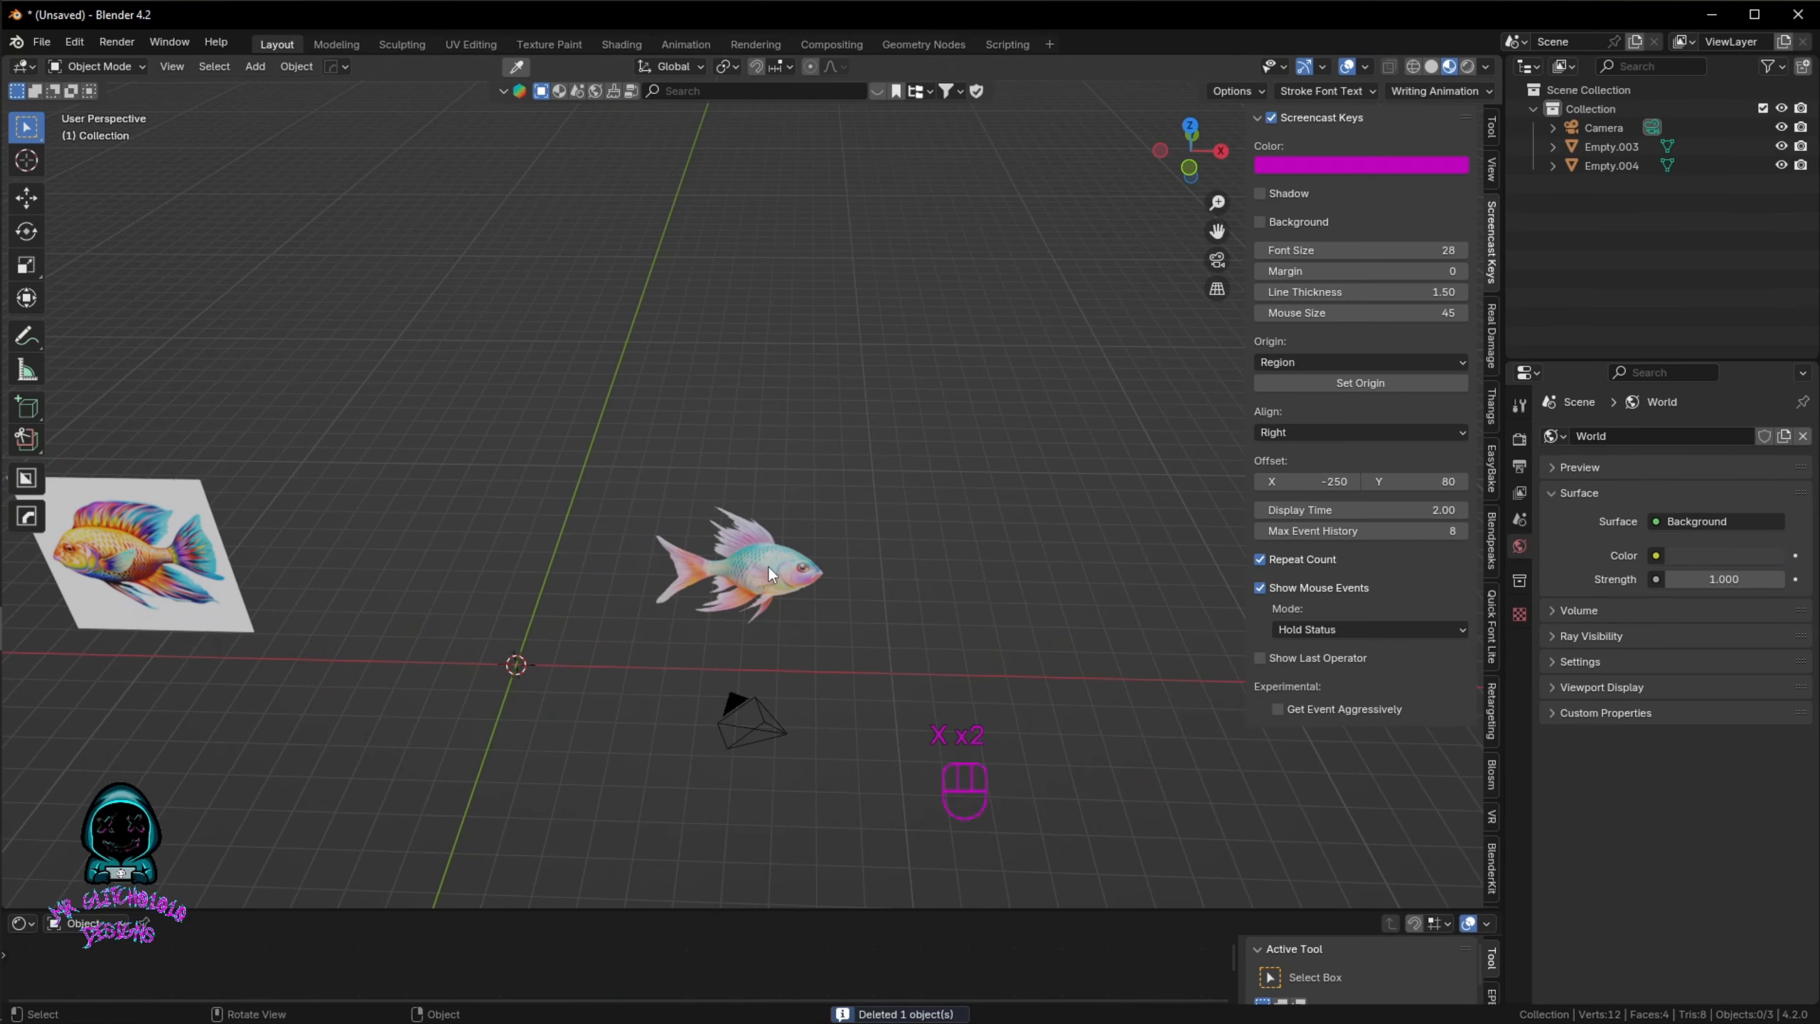
Step: Select the remaining flat fish plane and switch to the UV Editing workspace
scroll(762, 565, up, 4)
click(796, 534)
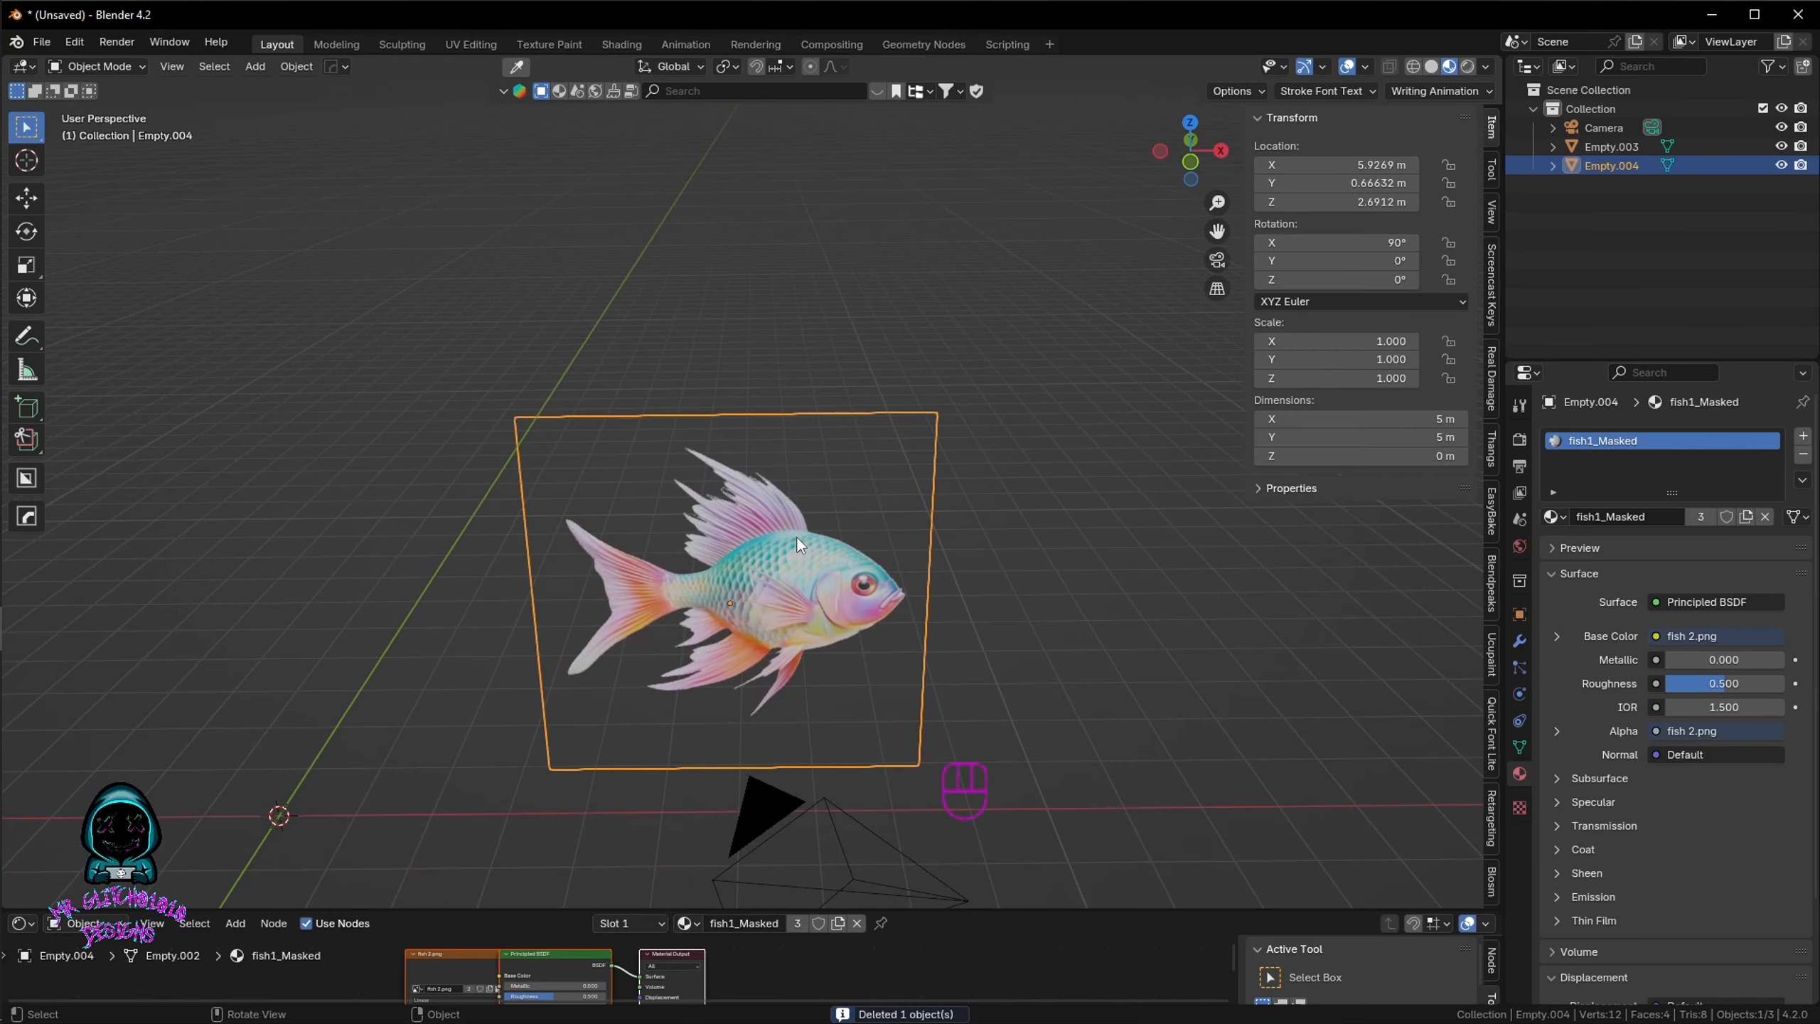
scroll(779, 535, down, 2)
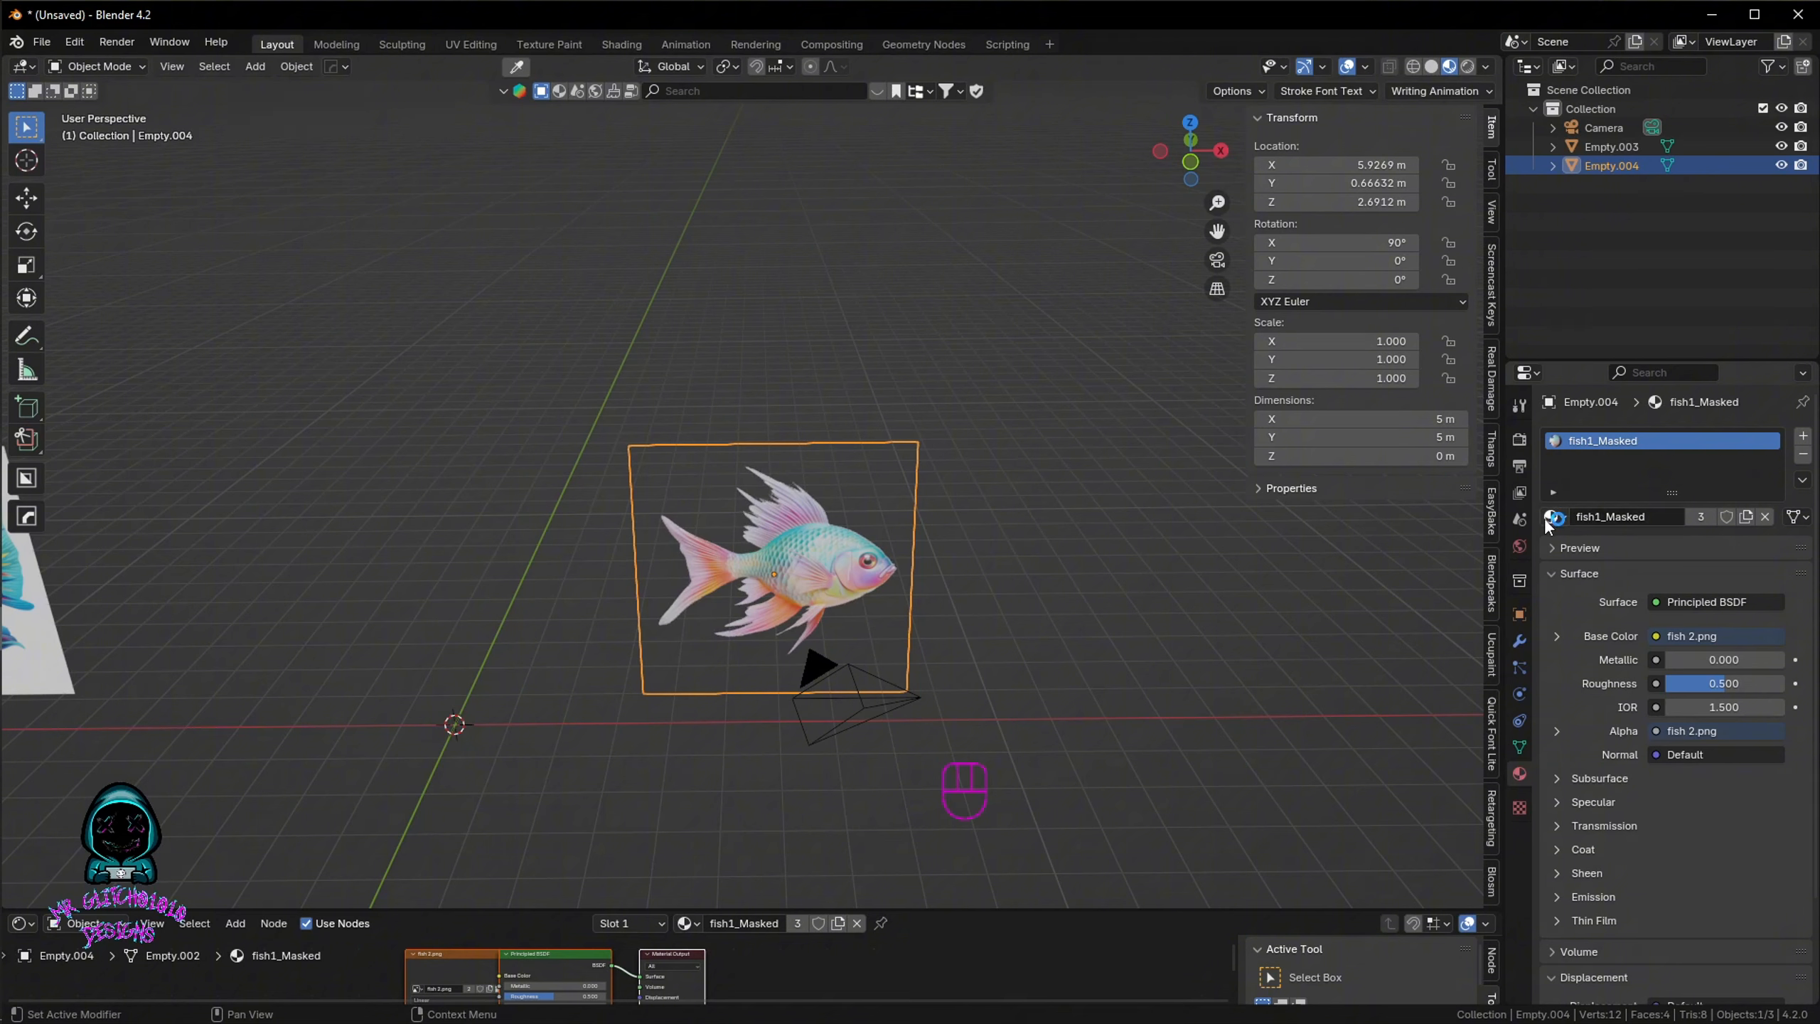
click(455, 43)
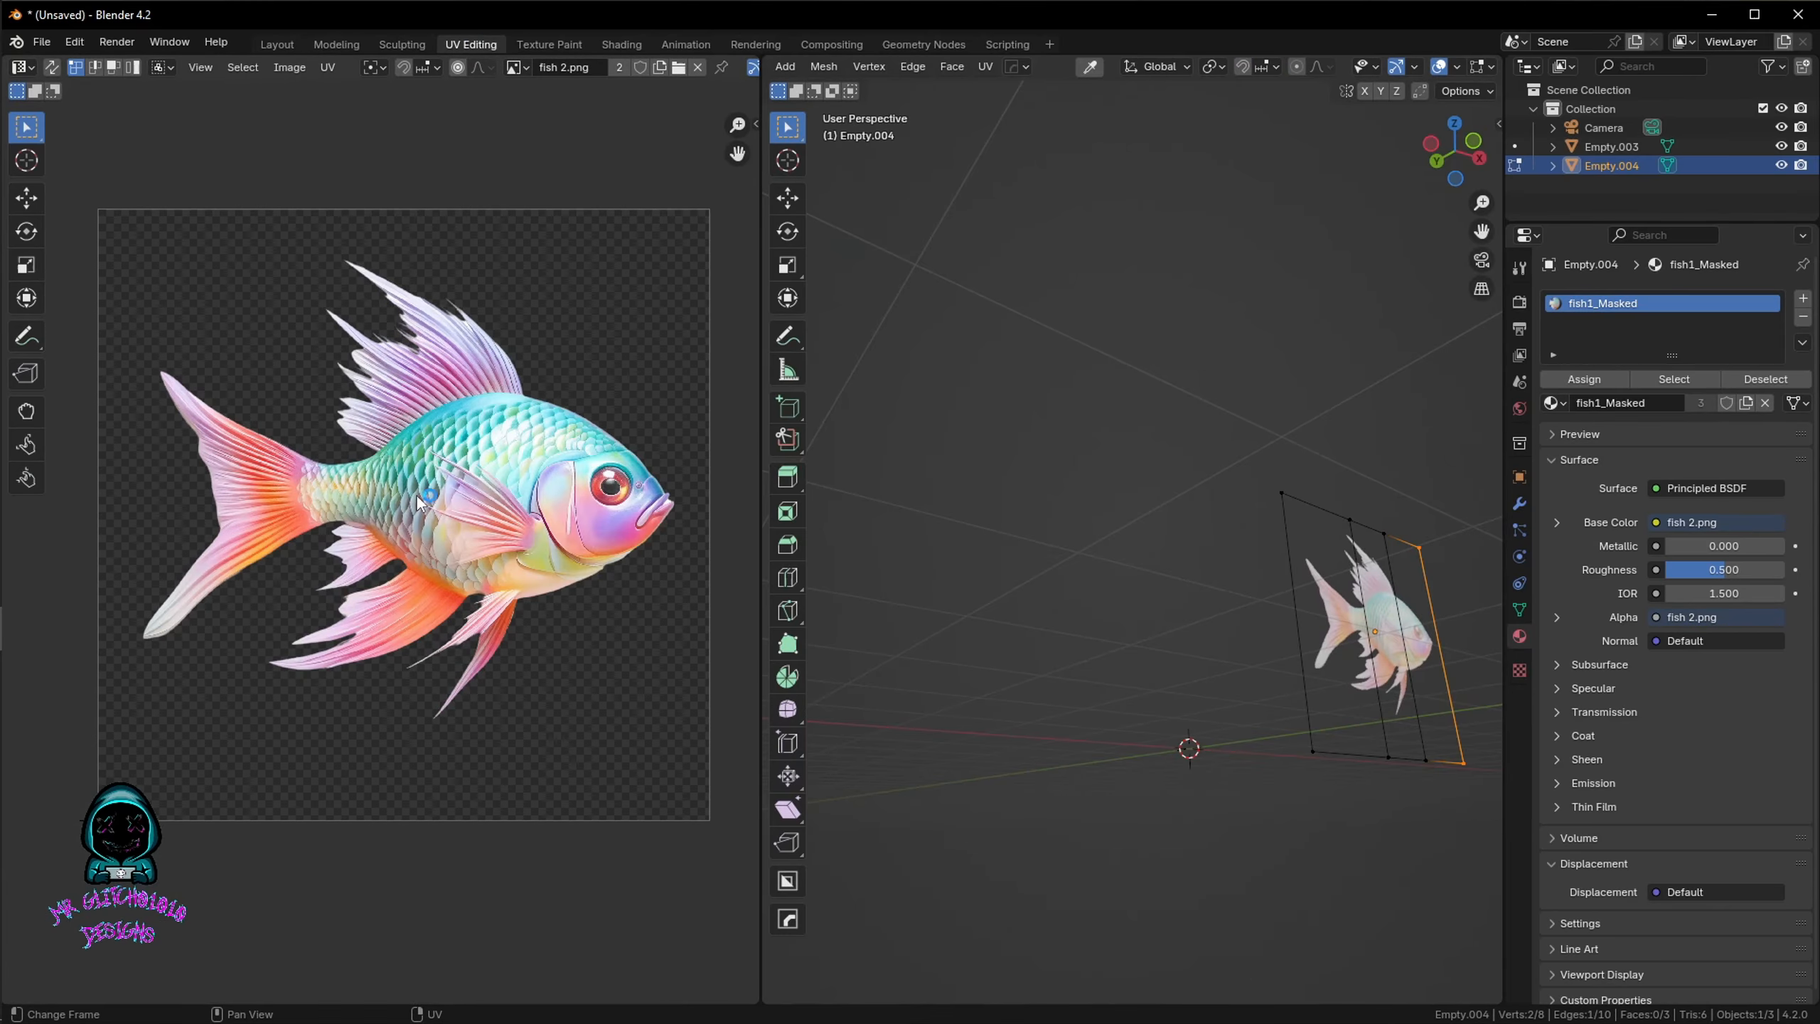
Step: Set up saving the transparent fish image under the name fish1_BA.png with RGBA color, and cancel the save
middle_drag(410, 452, 441, 464)
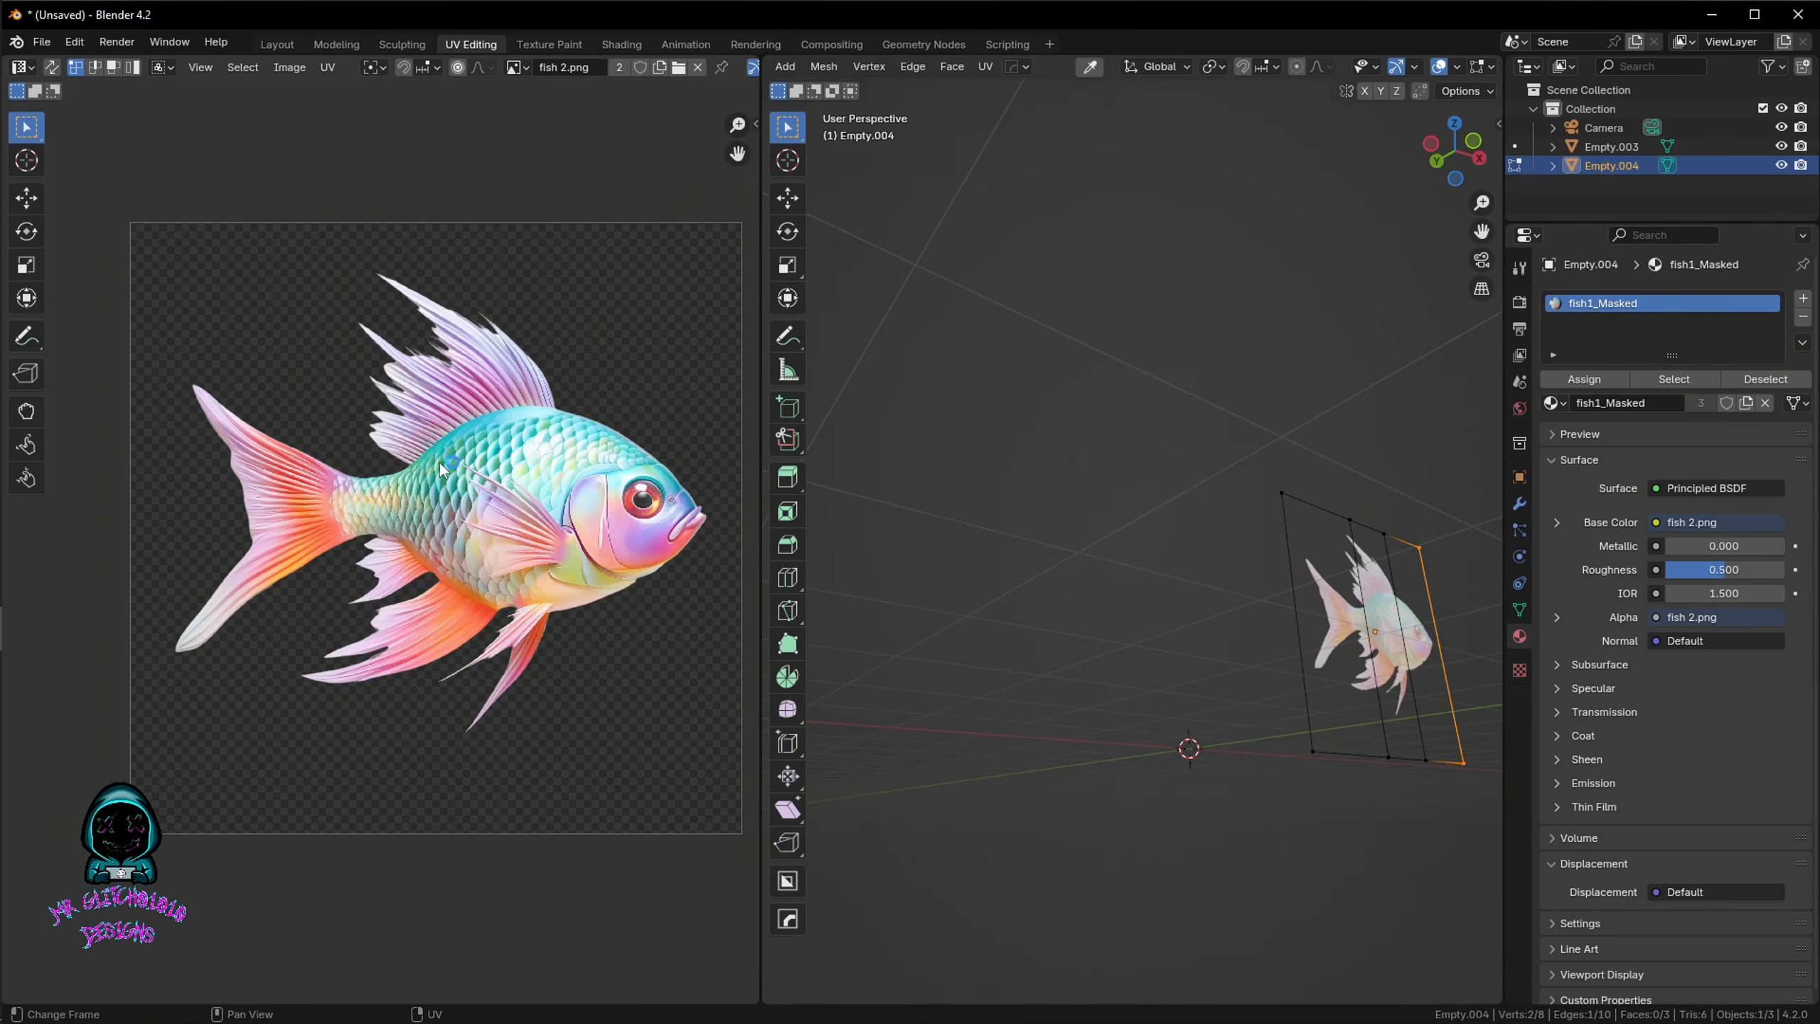
click(279, 68)
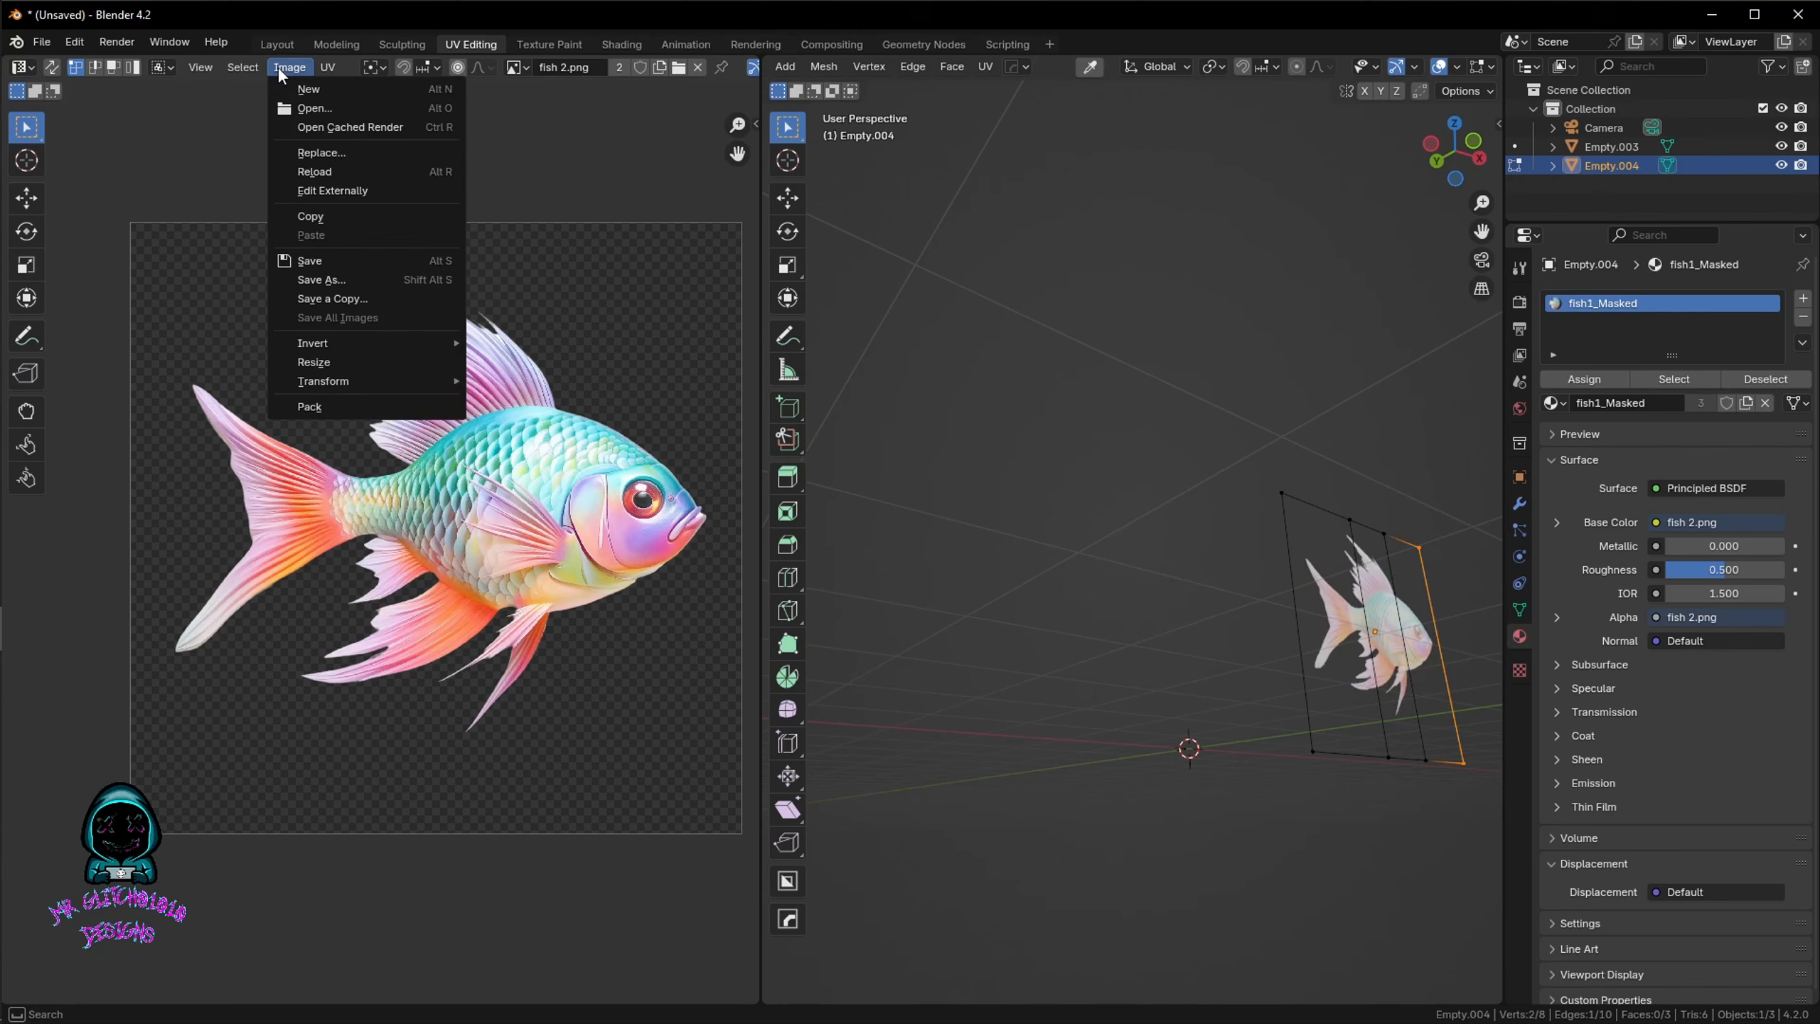
click(320, 284)
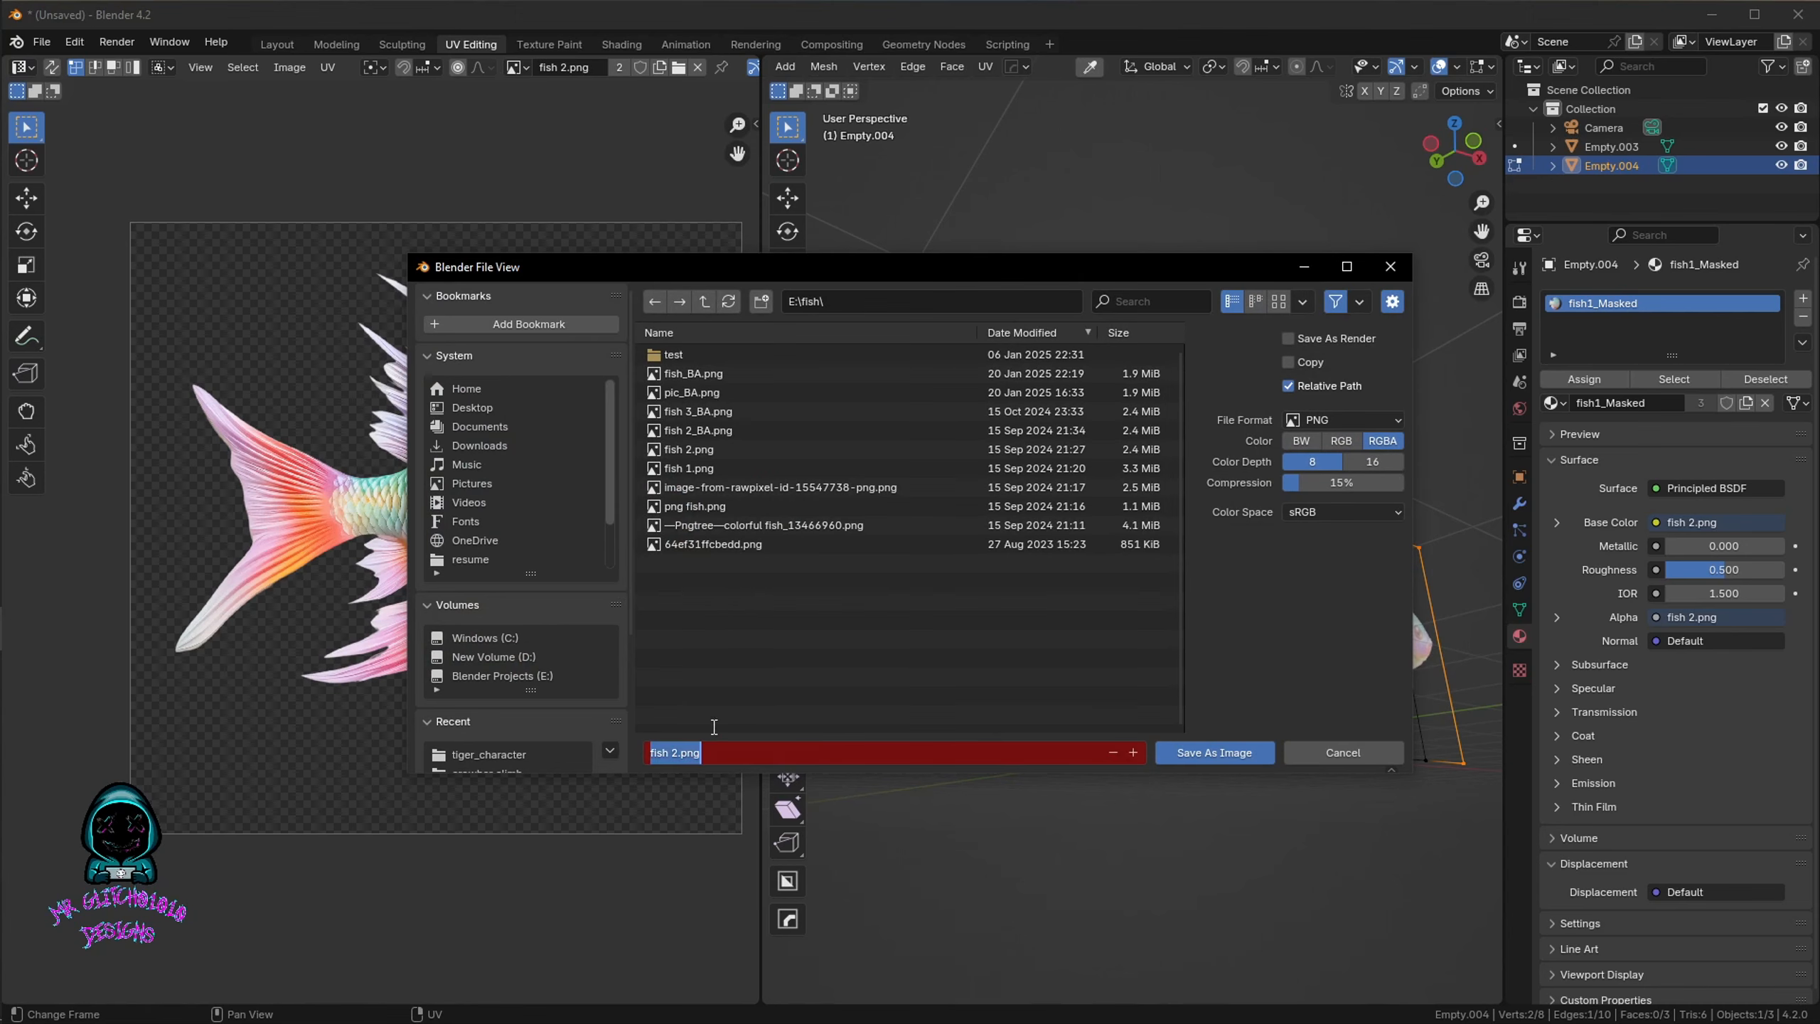
key(BackSpace)
text(1_BA)
click(1383, 440)
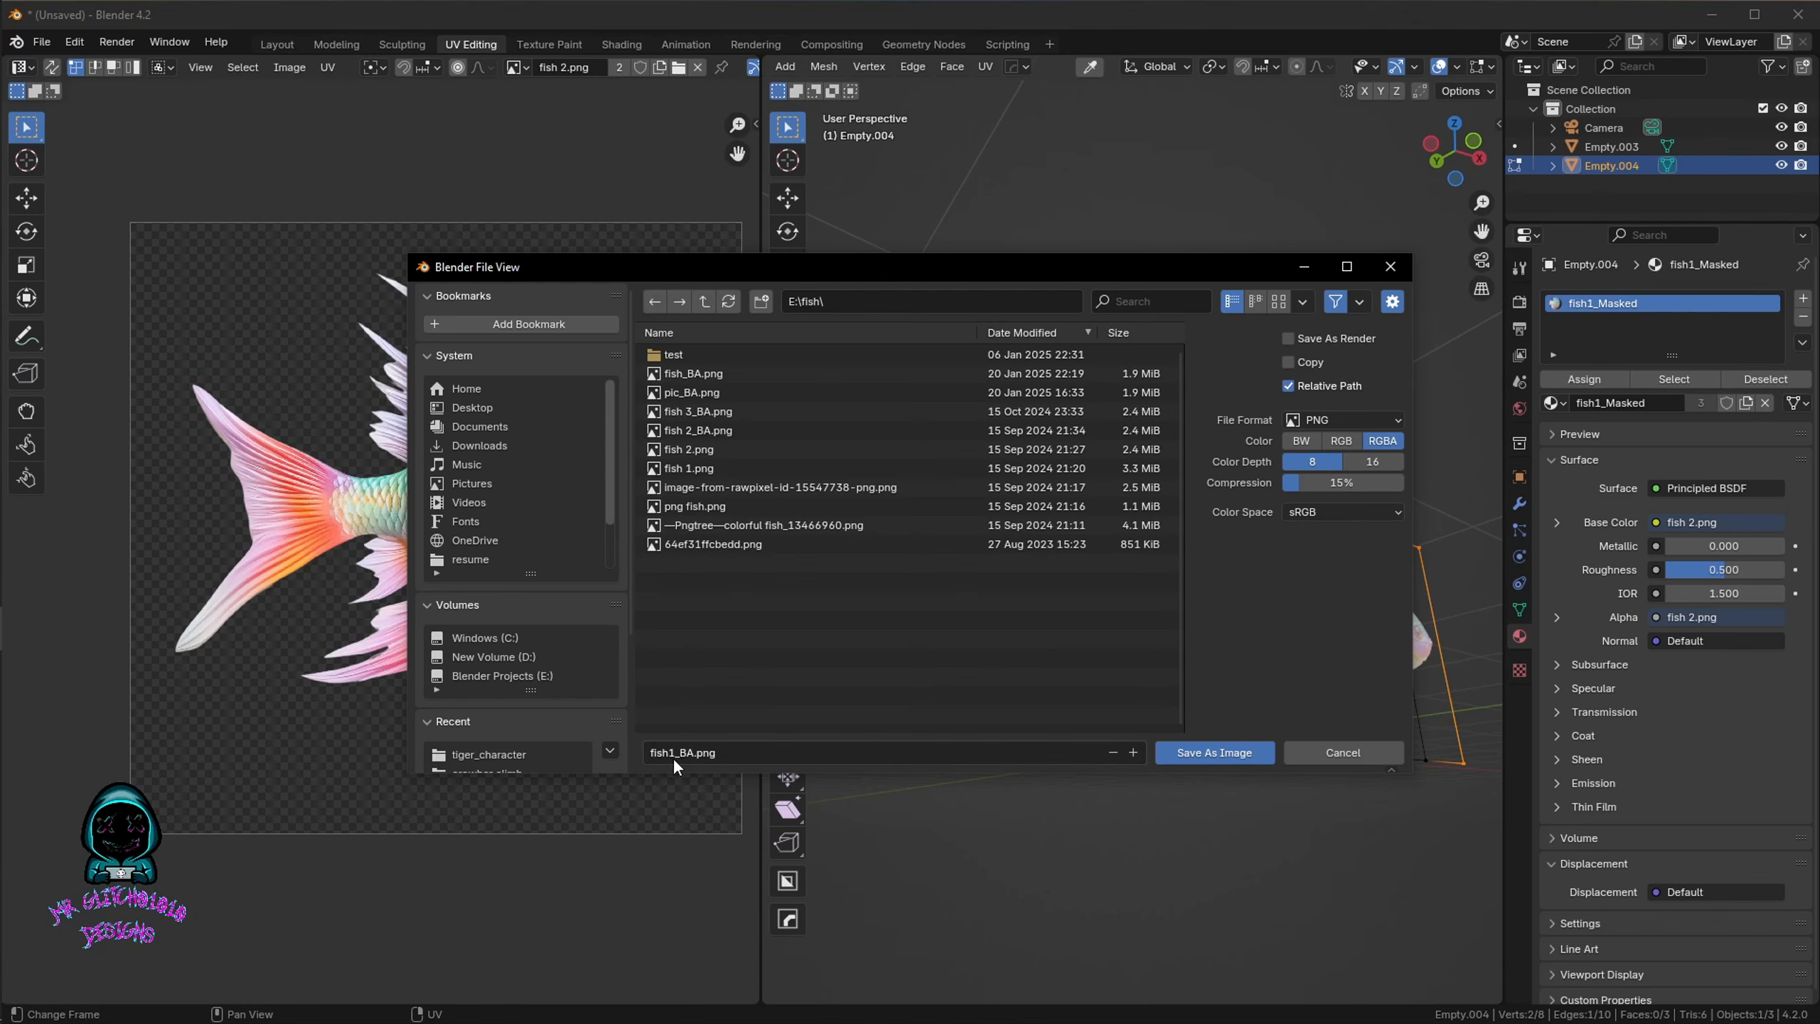
click(1333, 745)
Step: Return to the Layout workspace with the transparent fish plane in view
middle_drag(1084, 484, 1128, 788)
middle_drag(1218, 631, 1042, 674)
middle_drag(1648, 728, 1541, 716)
middle_drag(1326, 730, 1227, 740)
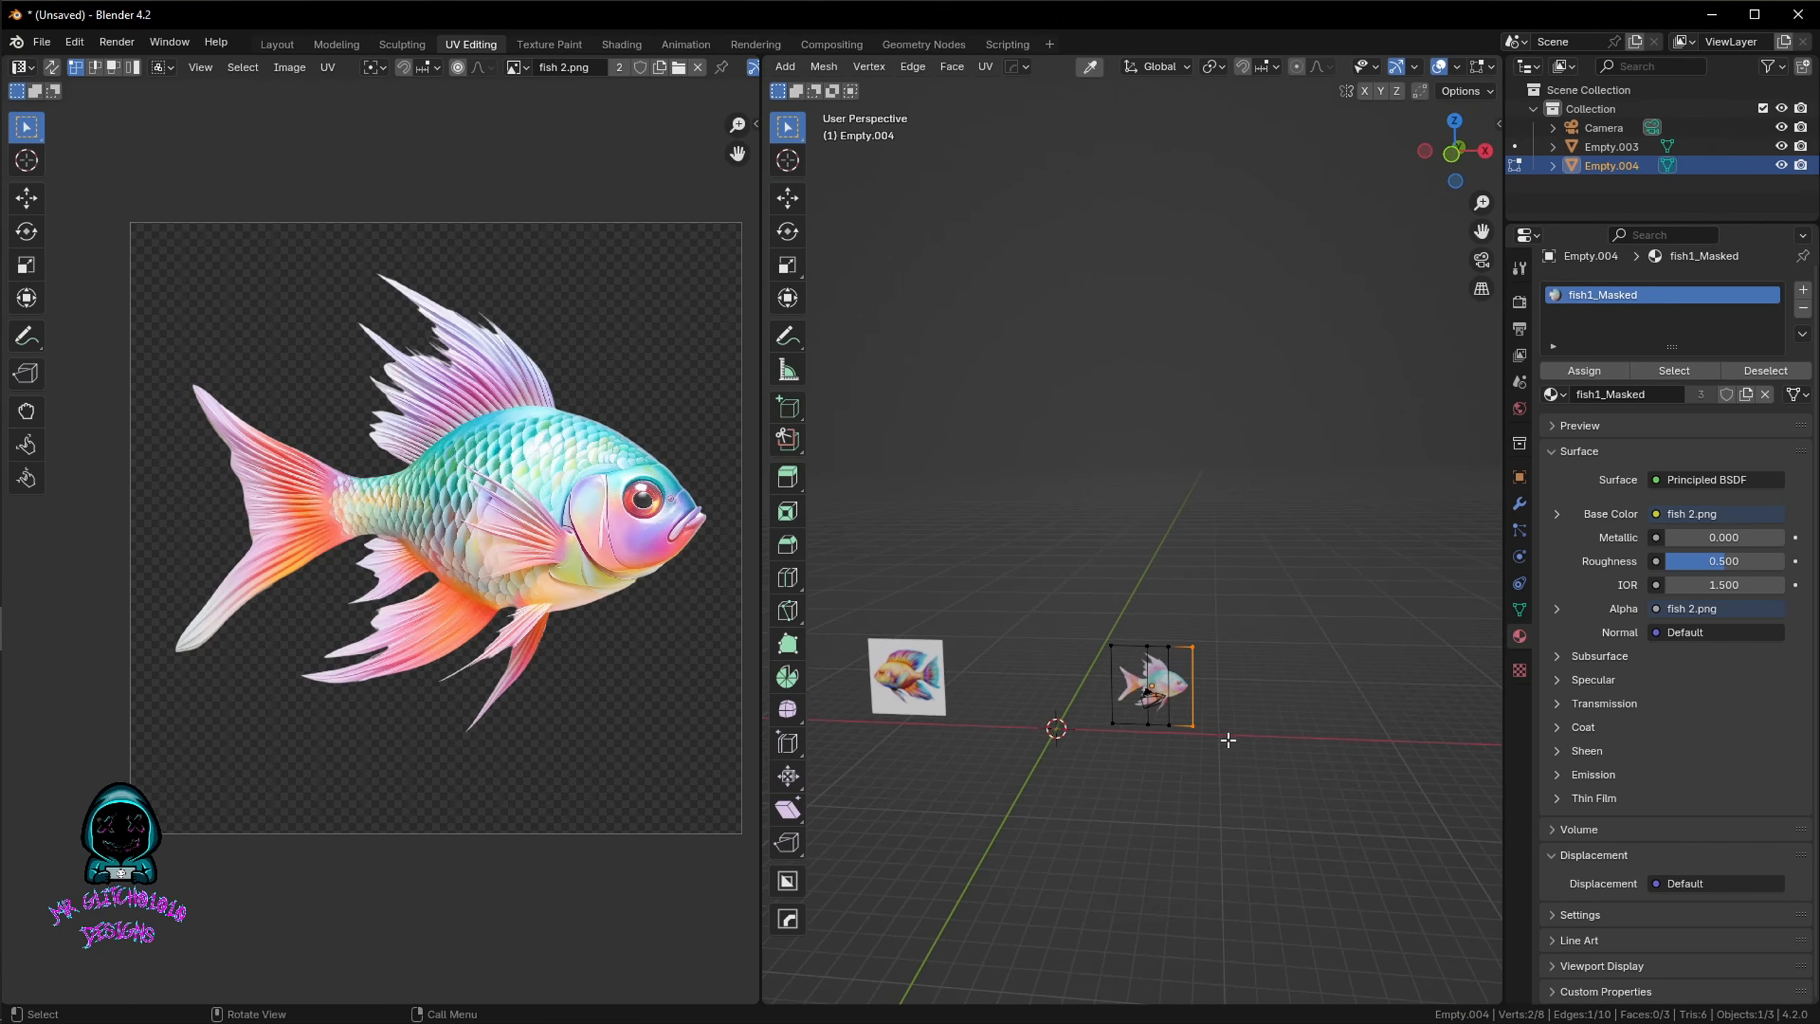
click(281, 45)
shift+middle_drag(827, 594, 856, 536)
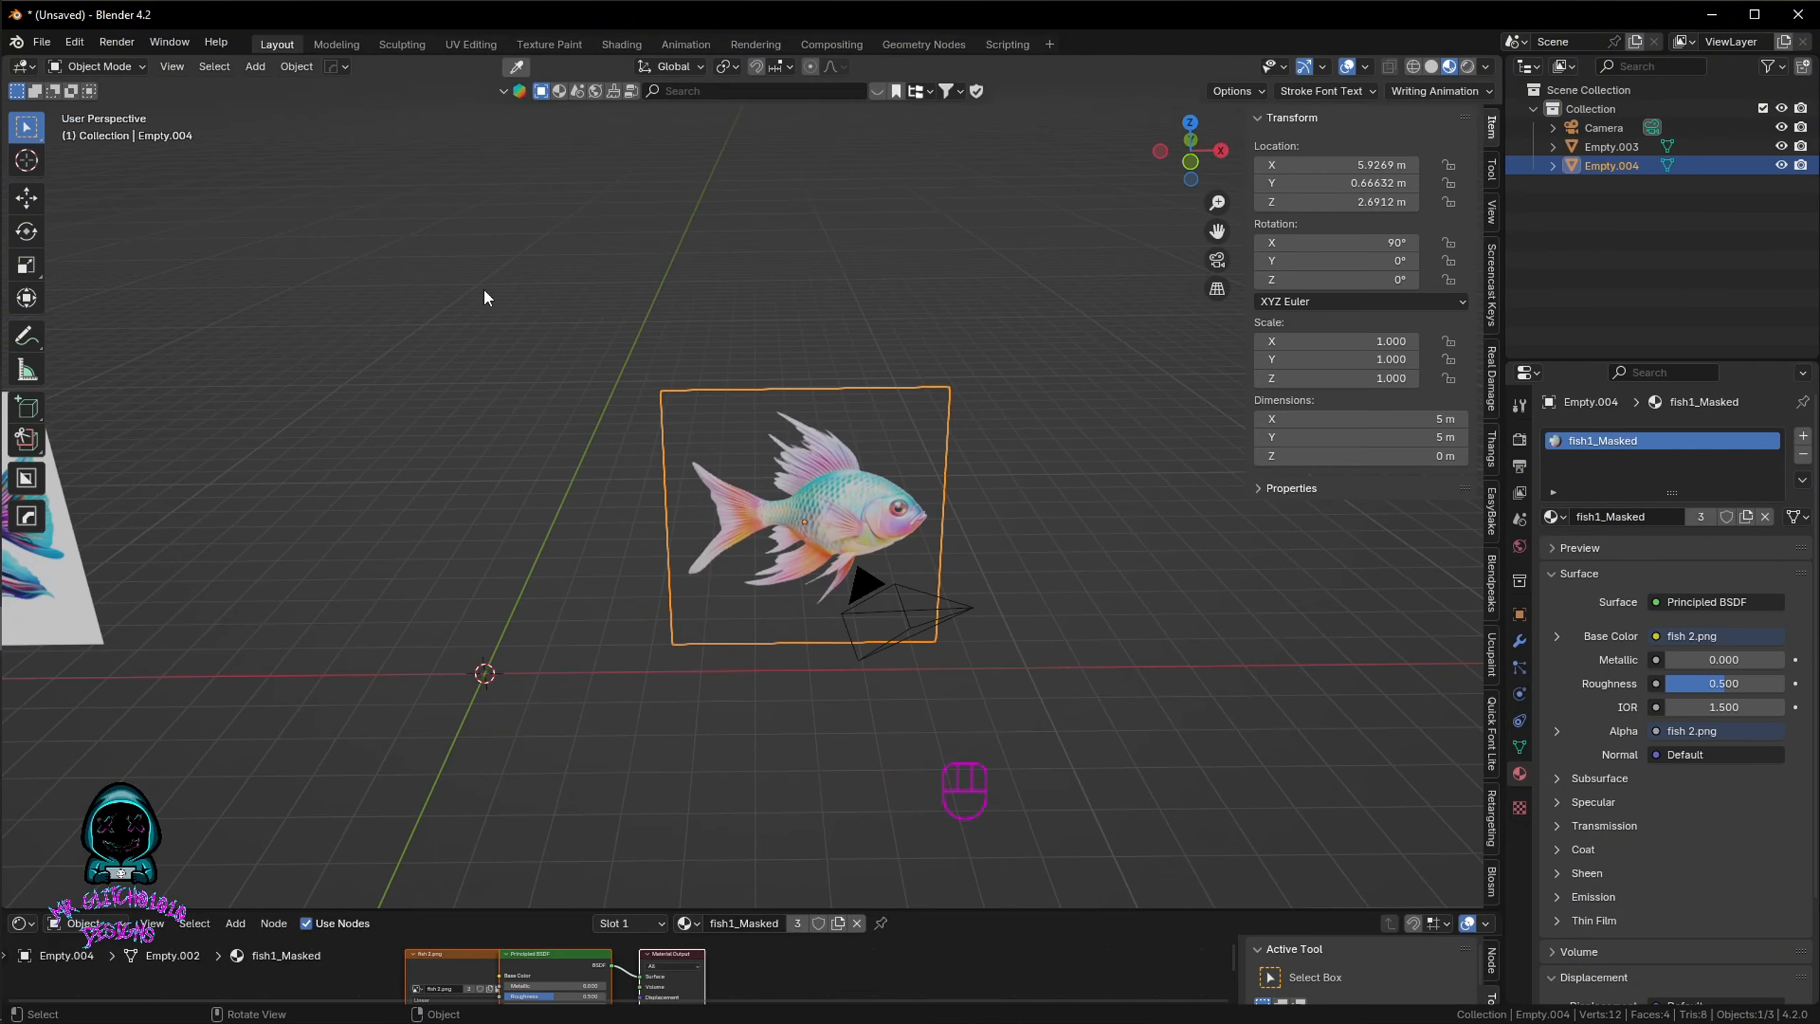
Step: Set up an FBX export of the transparent fish plane with a different forward axis, and cancel the export
click(44, 41)
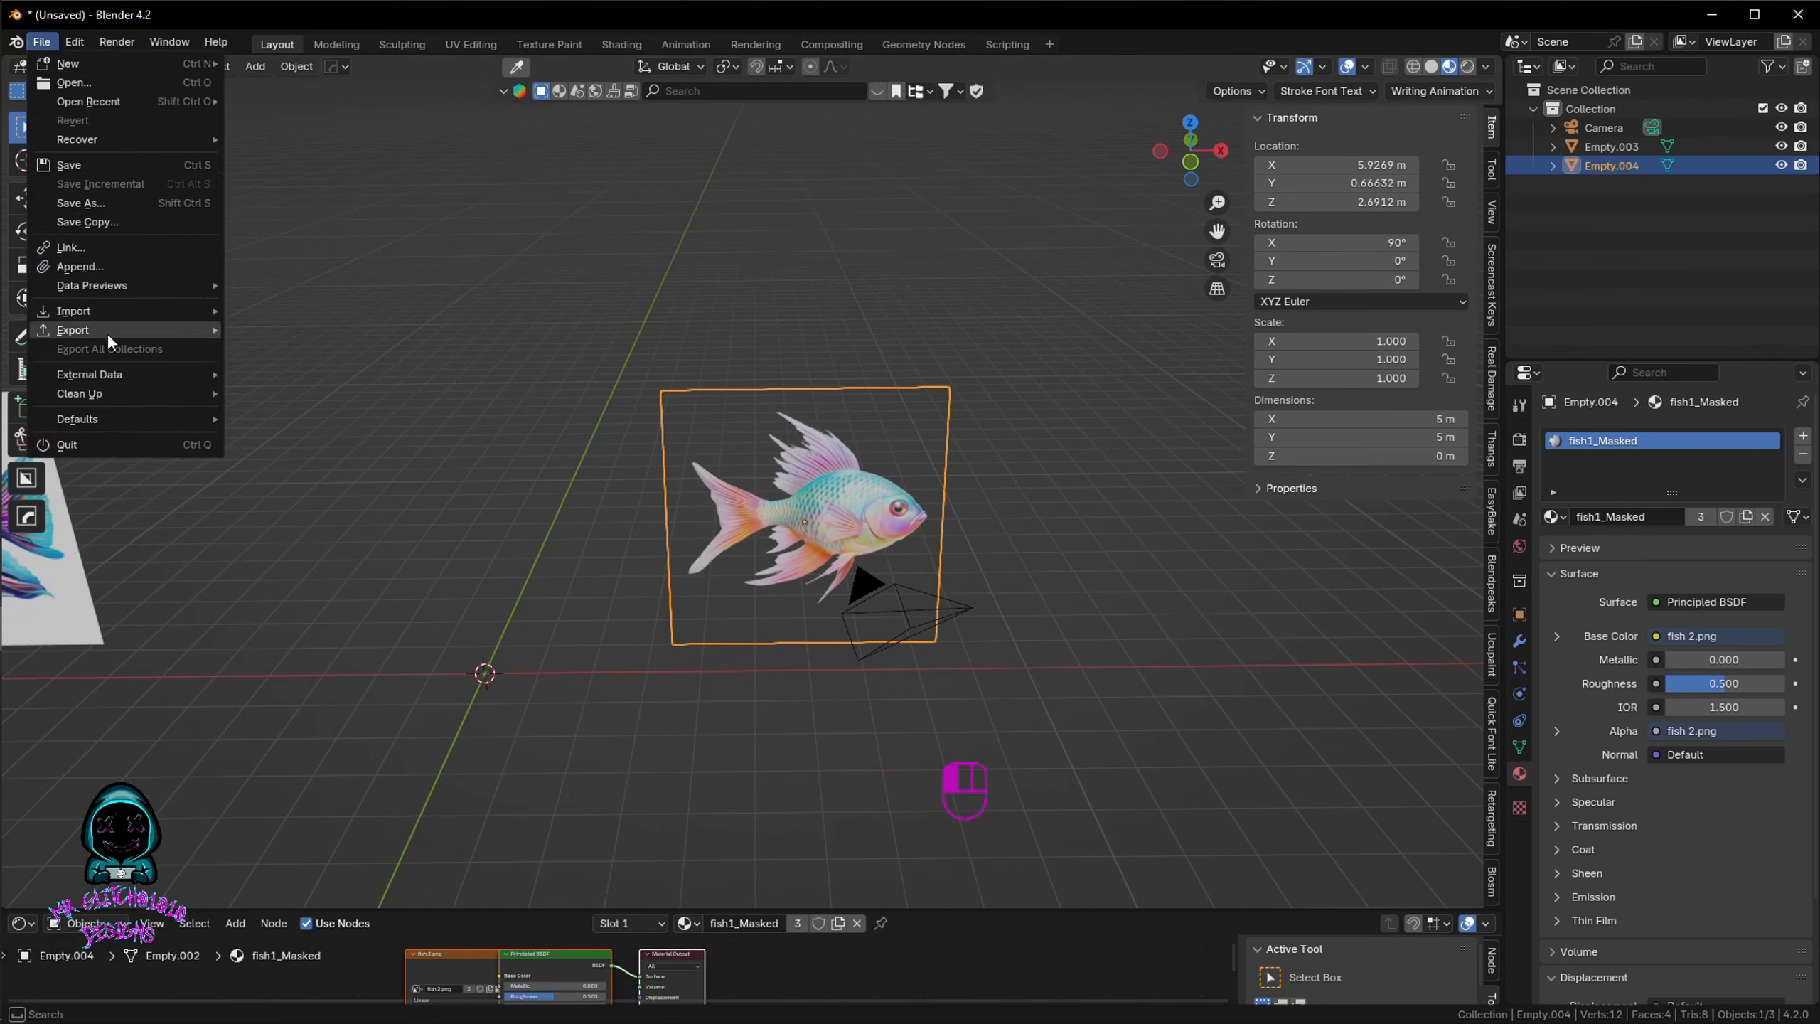
mouse_move(107, 329)
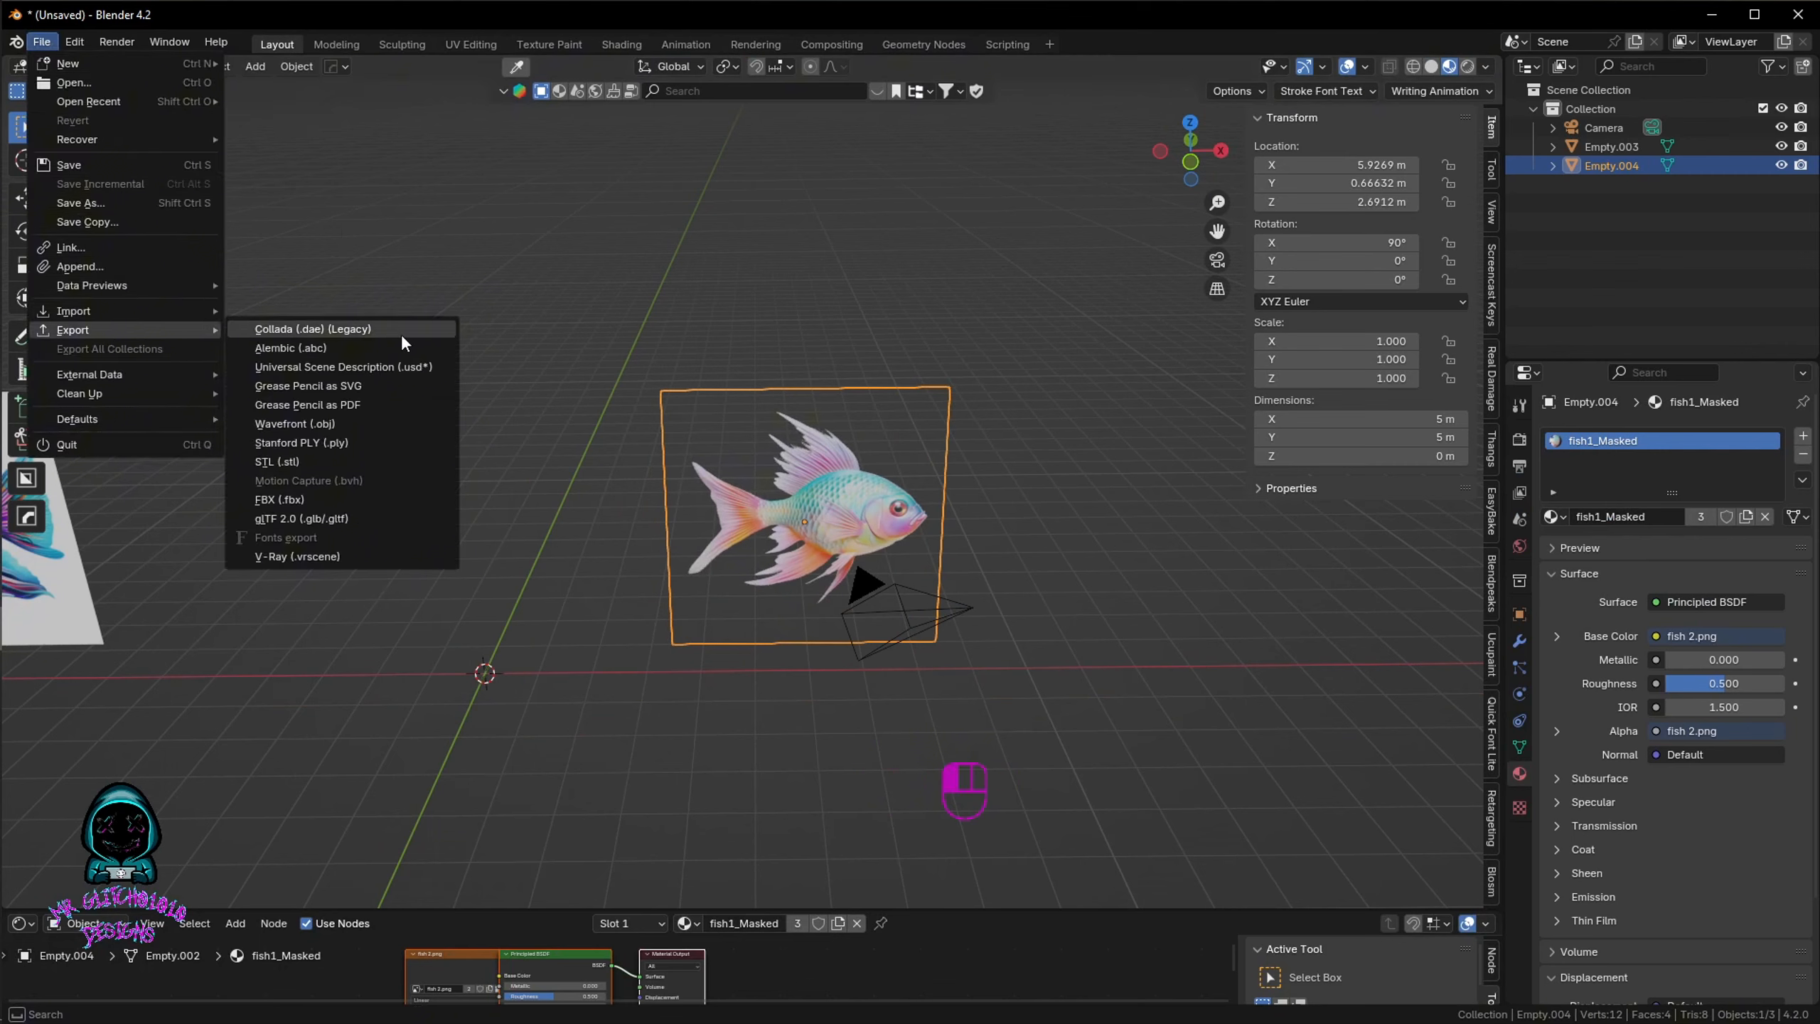
click(350, 502)
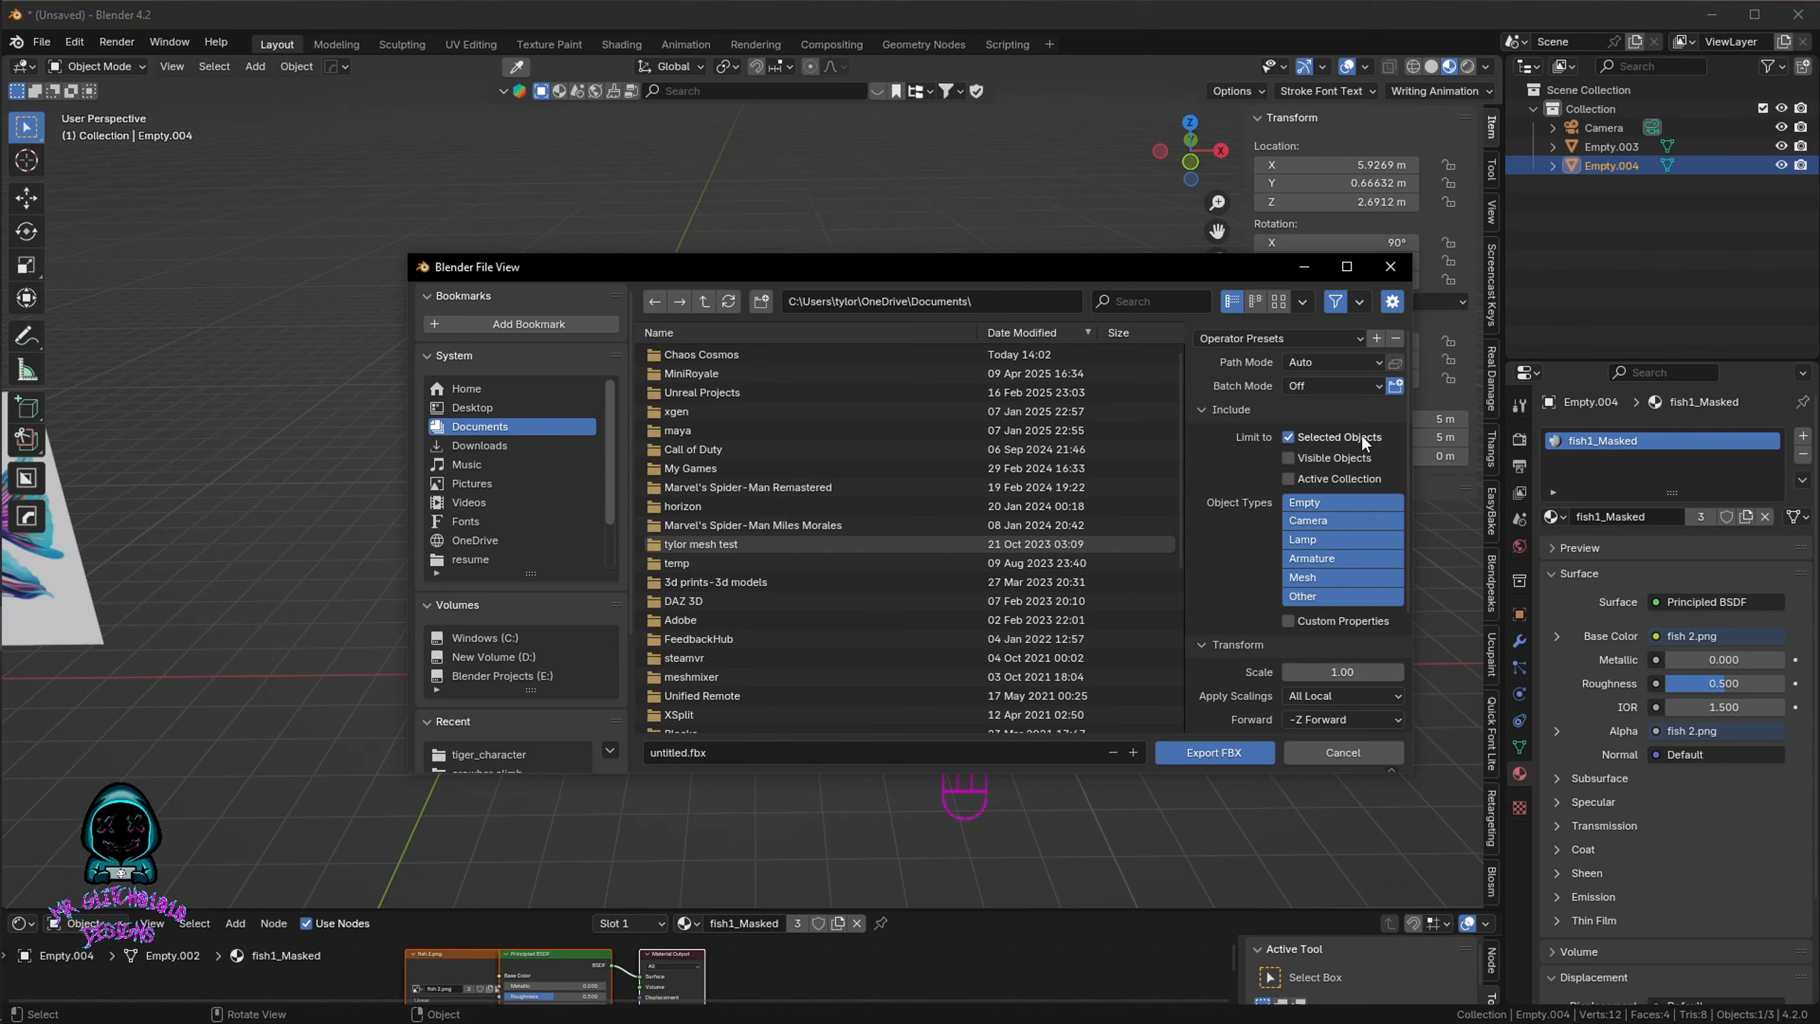
scroll(1317, 517, down, 3)
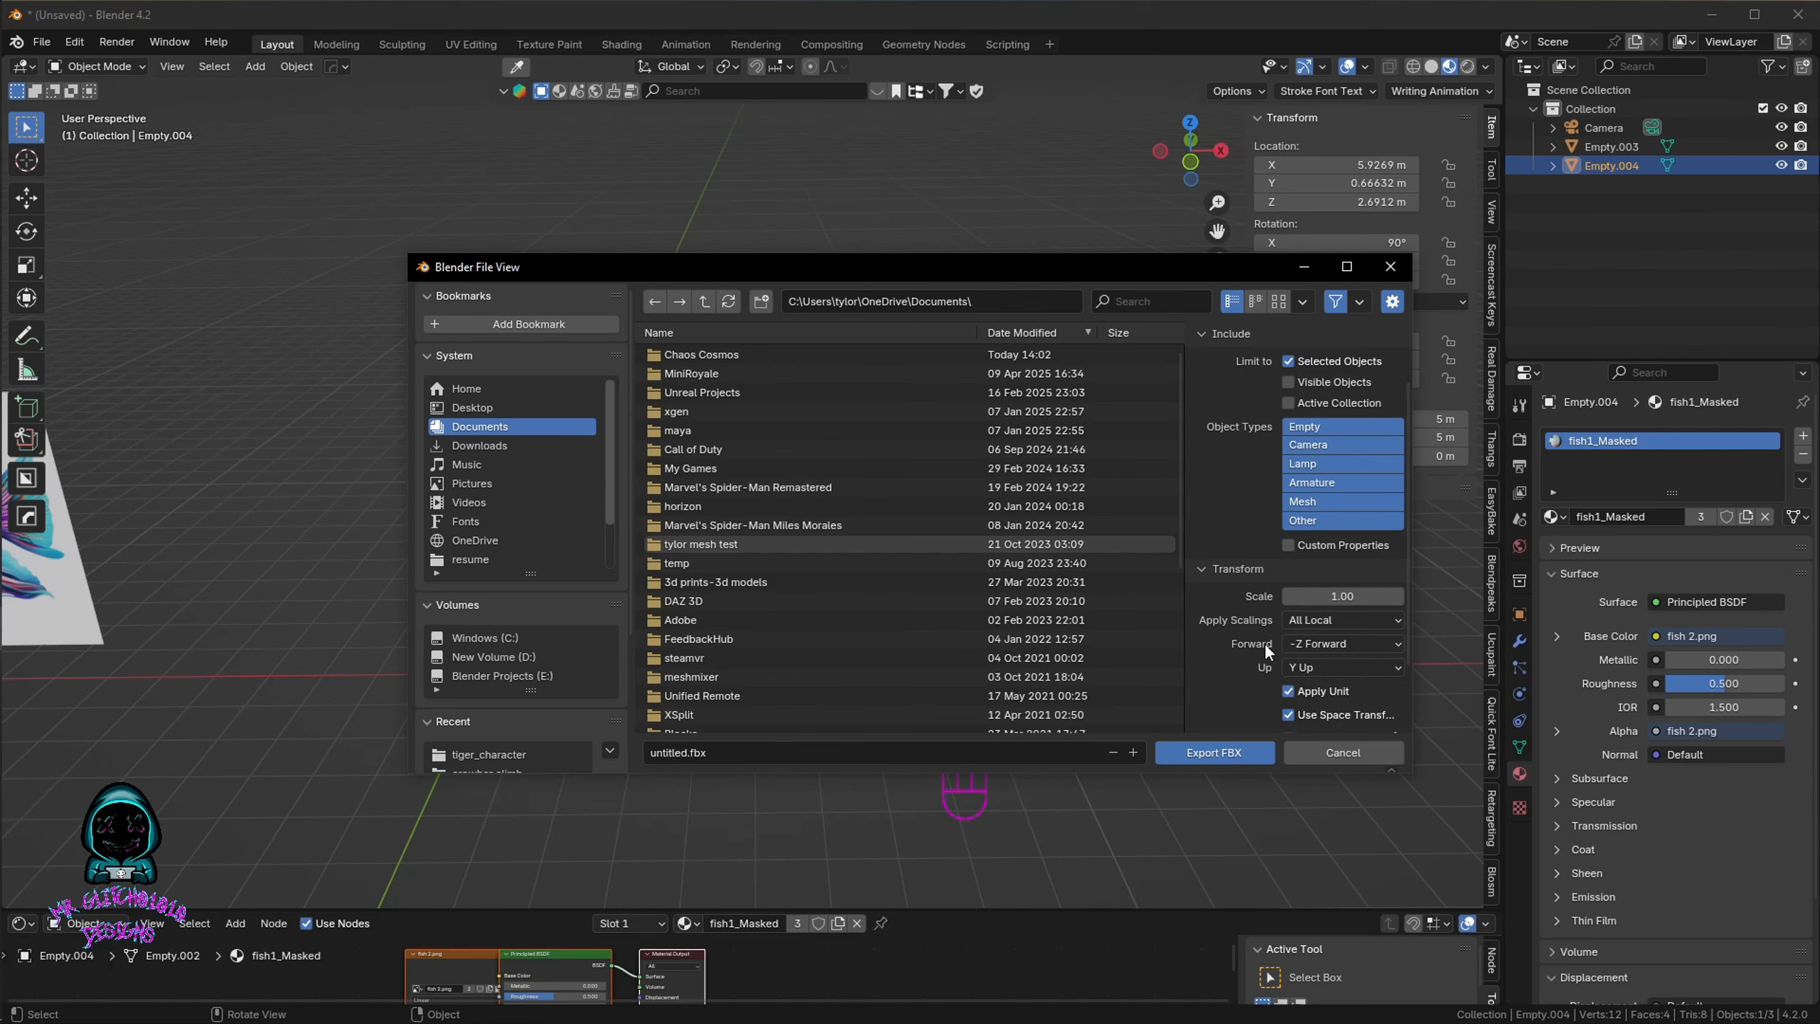
click(1313, 644)
click(1314, 581)
click(1390, 266)
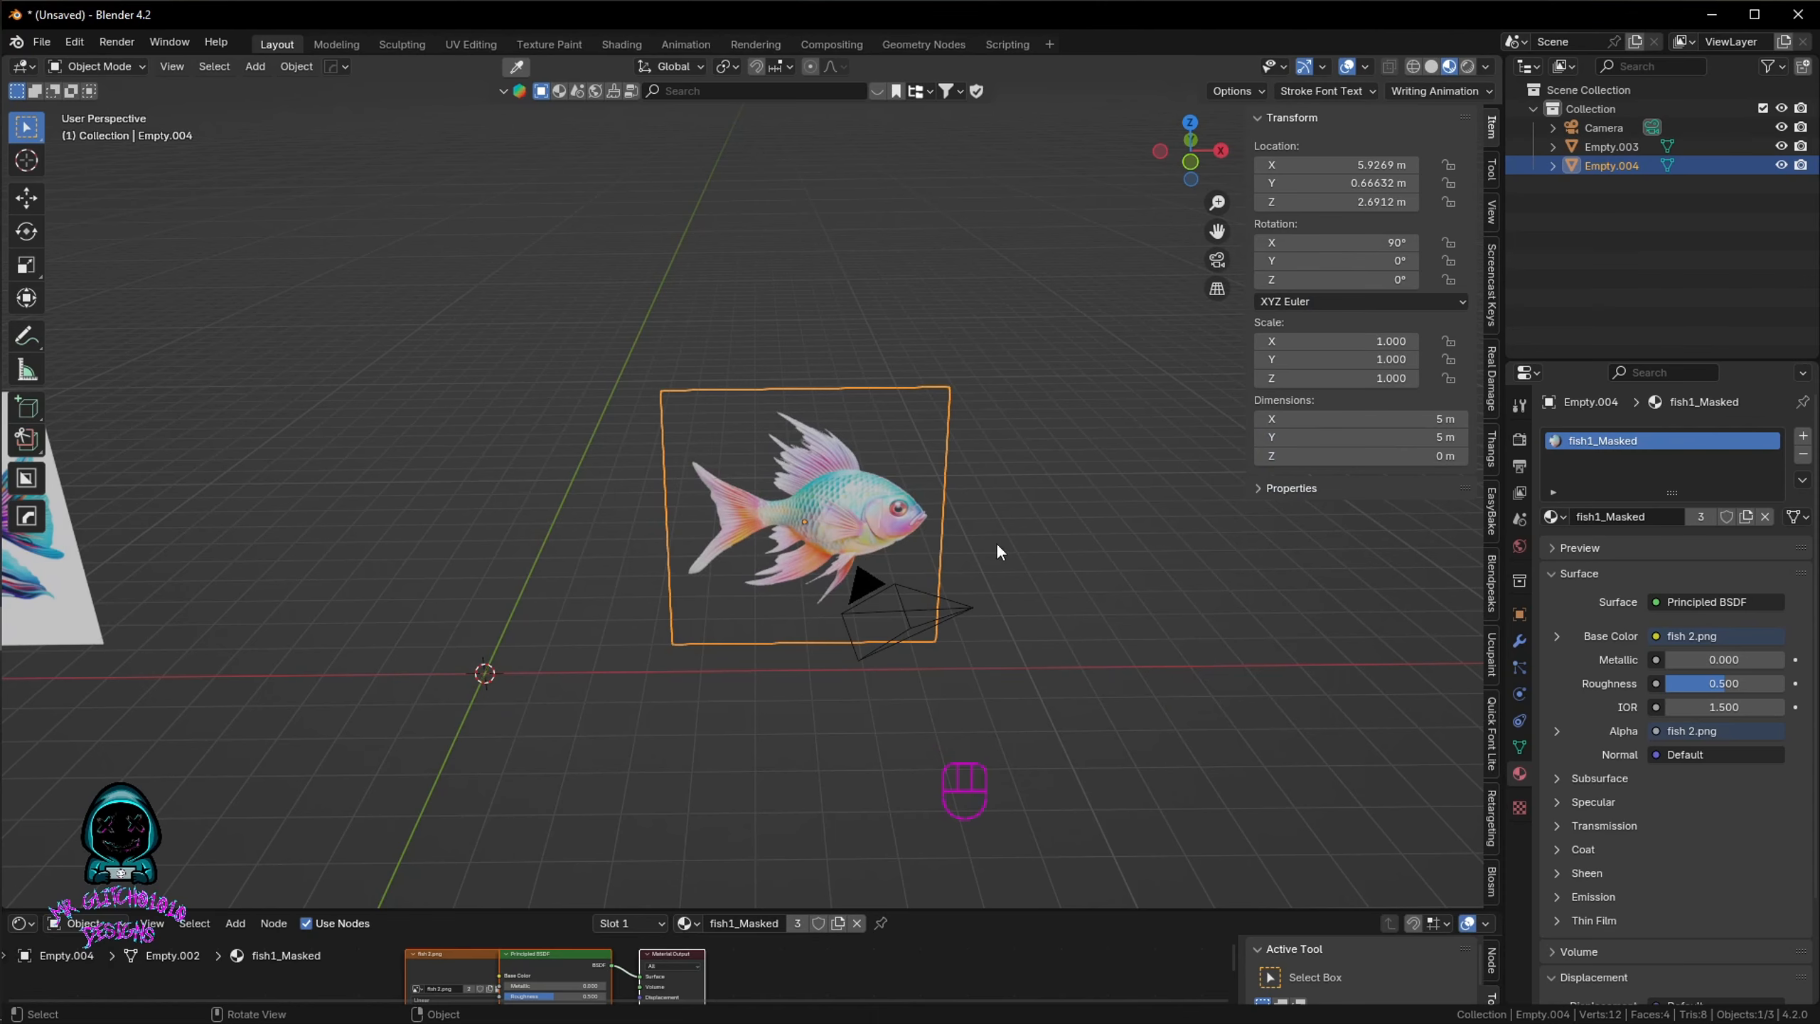
Step: Select the fish plane with the white background and examine it next to the transparent one
shift+middle_drag(999, 552, 621, 582)
click(755, 567)
scroll(732, 557, up, 2)
middle_drag(806, 585, 765, 592)
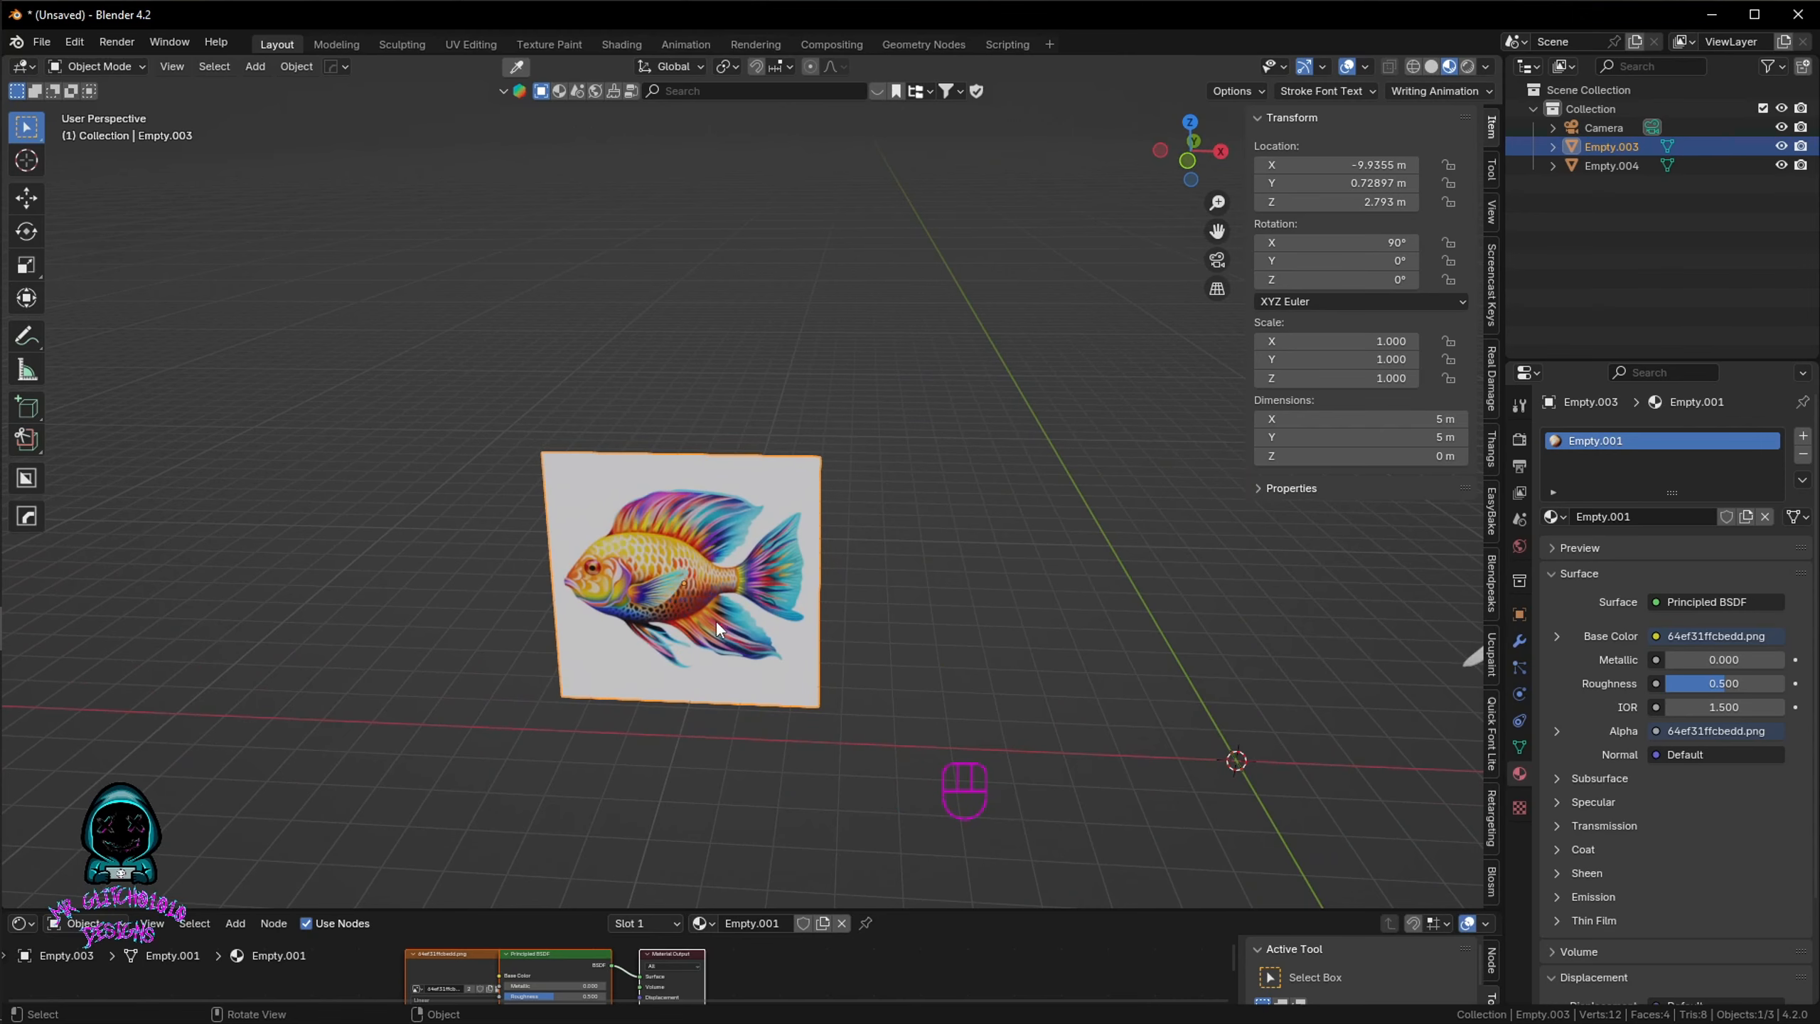
middle_drag(652, 558, 636, 504)
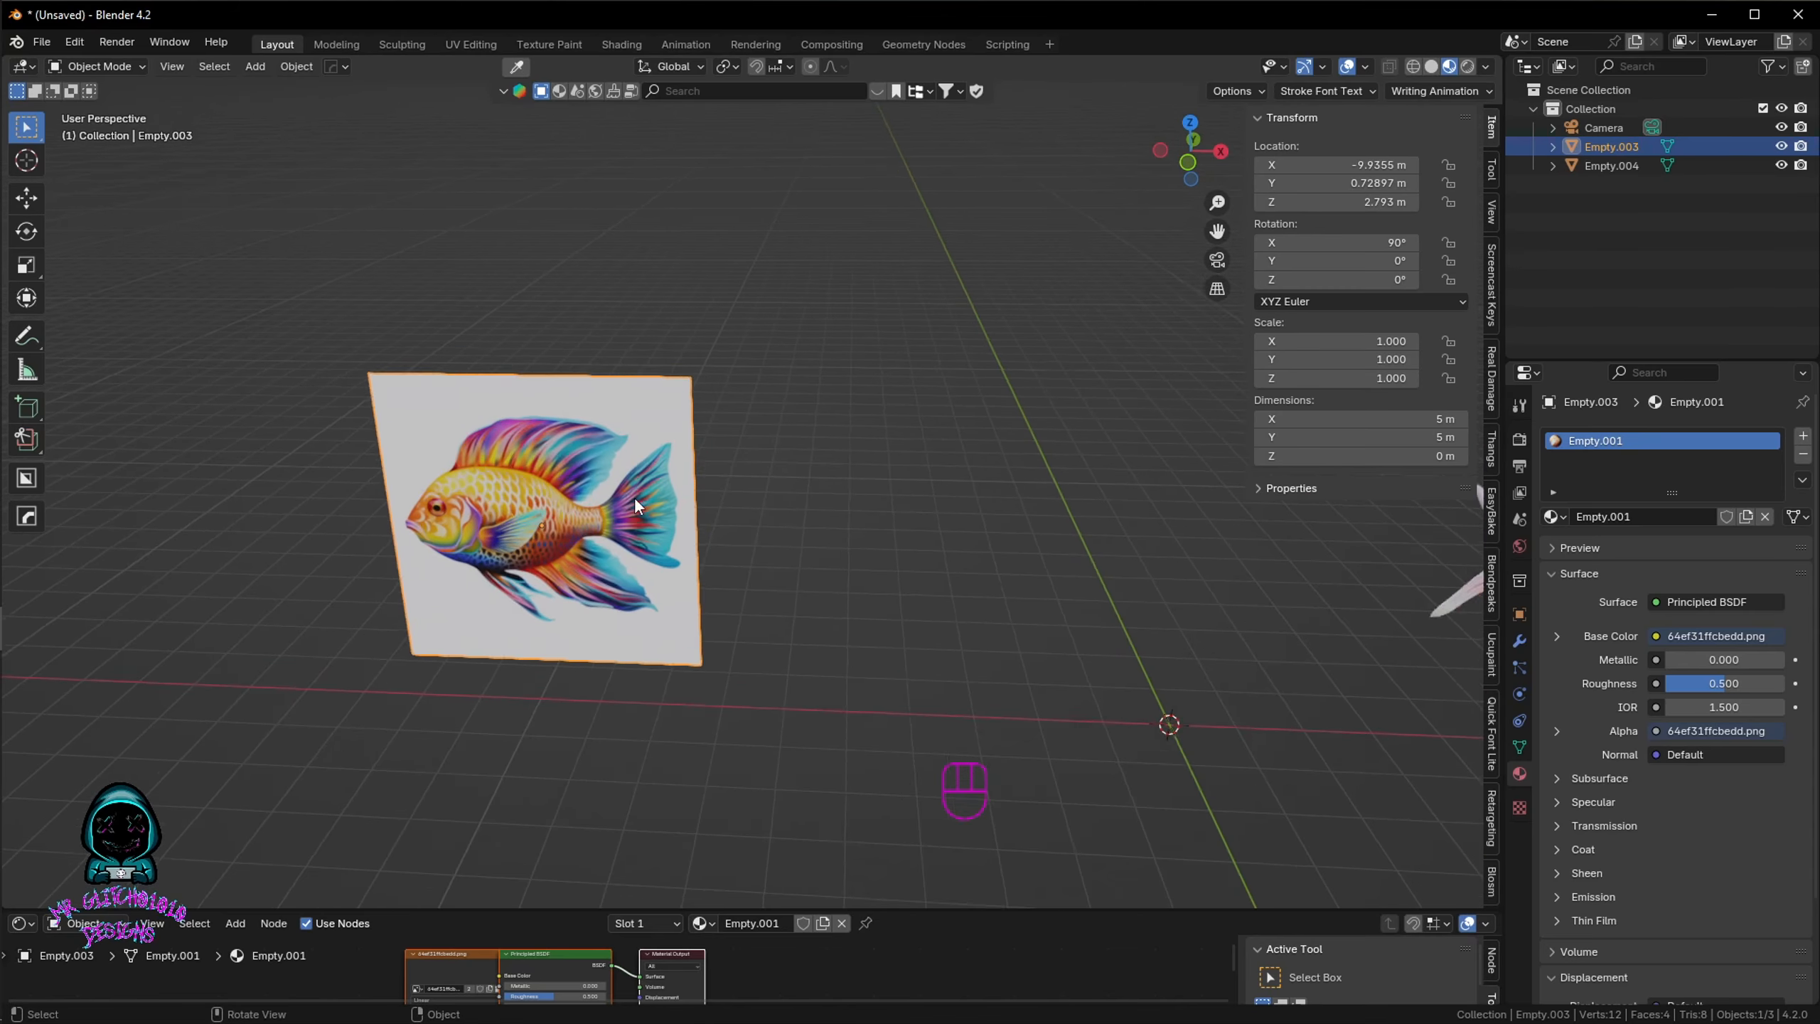
scroll(634, 497, up, 1)
shift+middle_drag(526, 497, 681, 500)
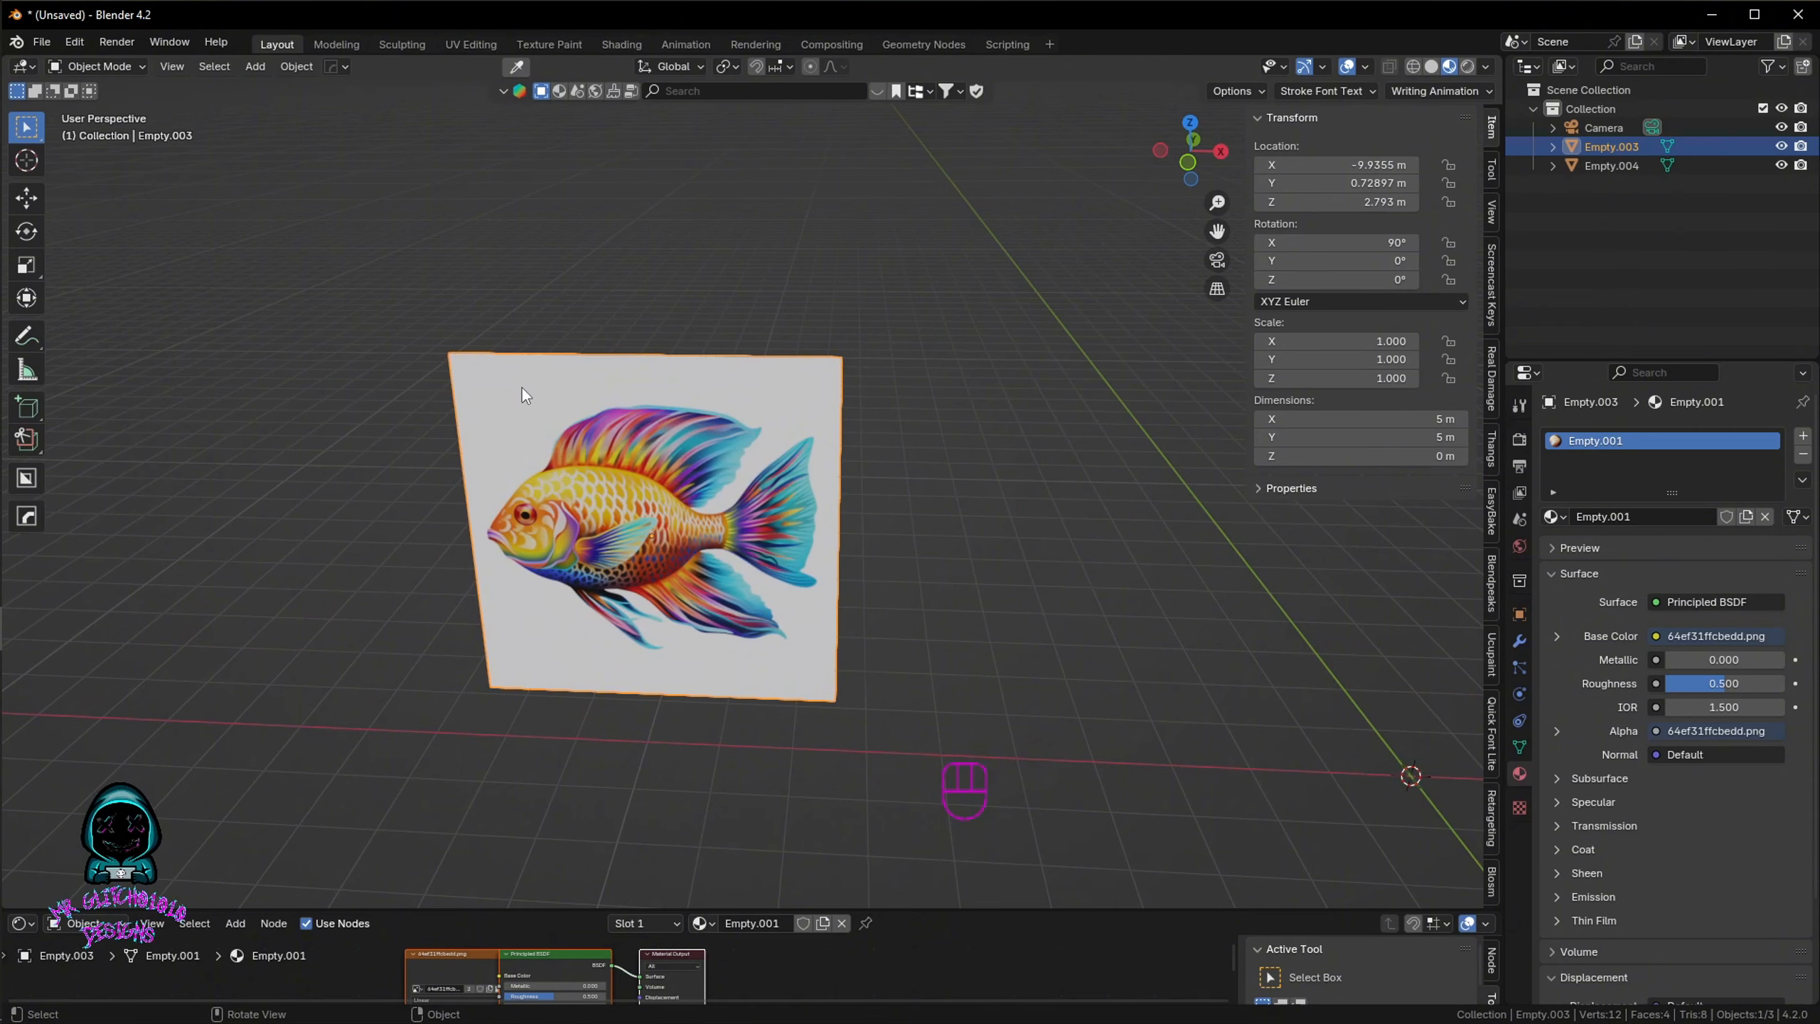
middle_drag(637, 440, 574, 461)
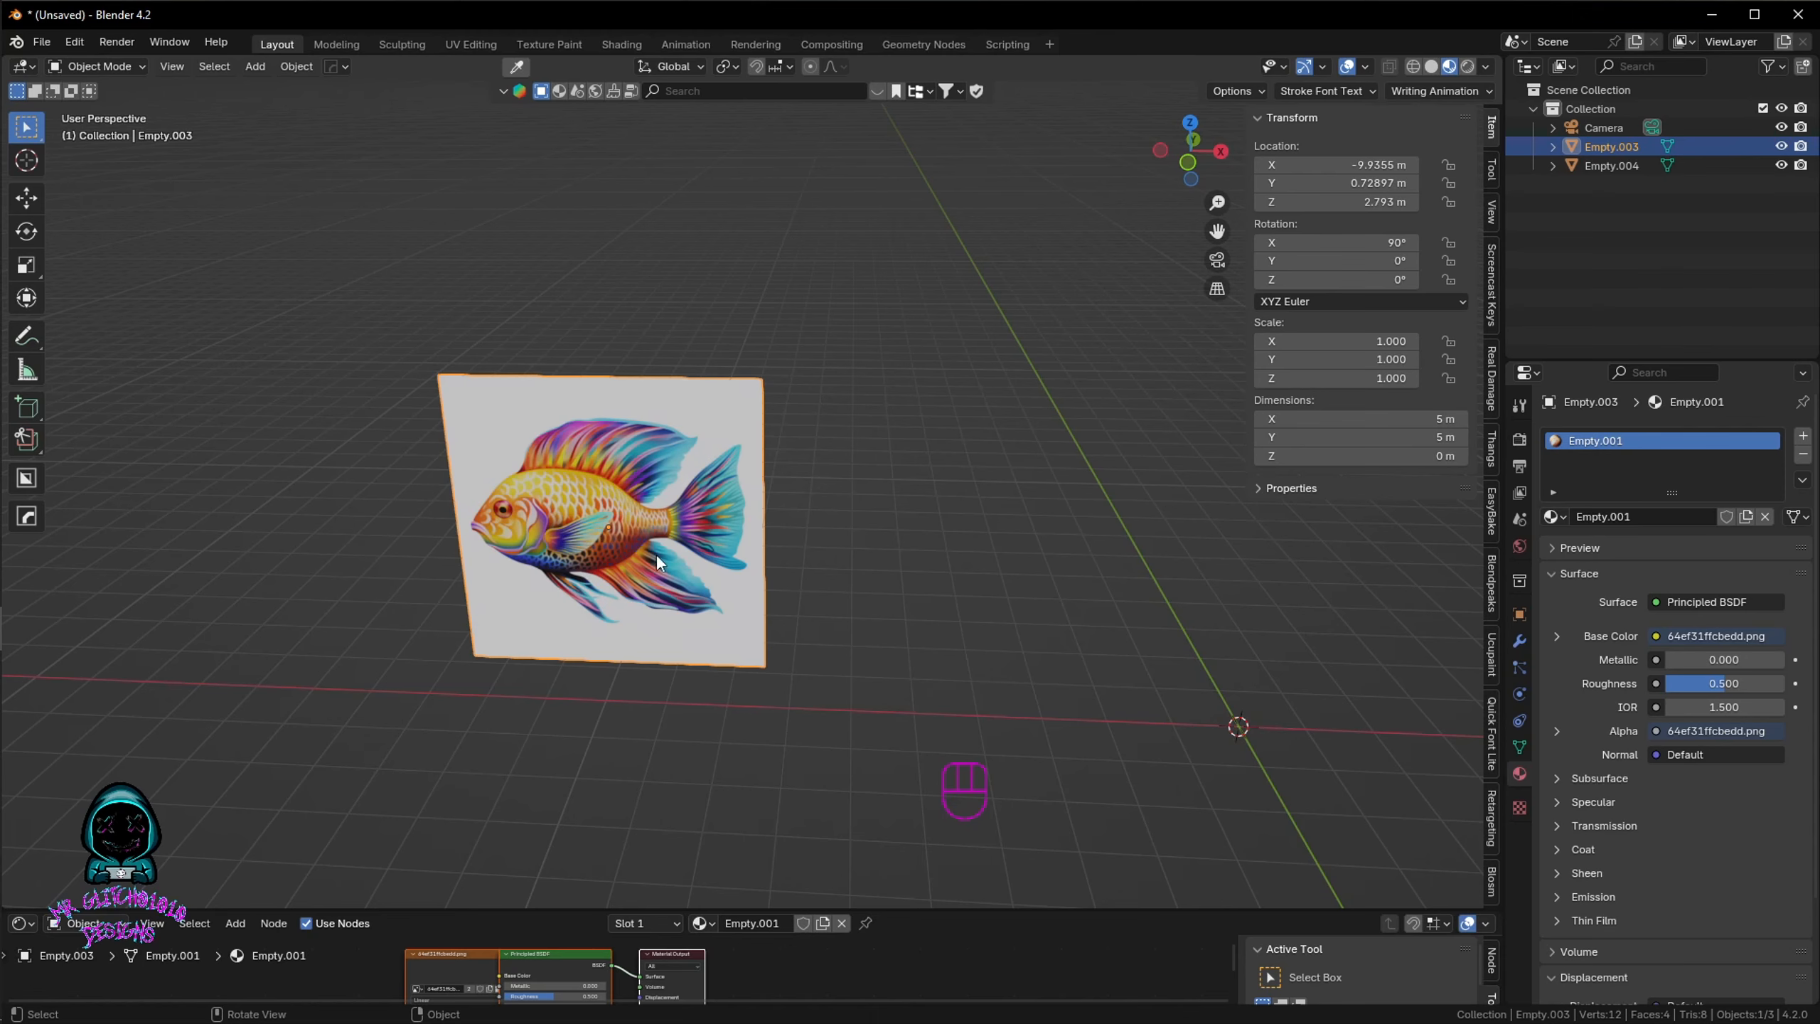
middle_drag(872, 505, 680, 556)
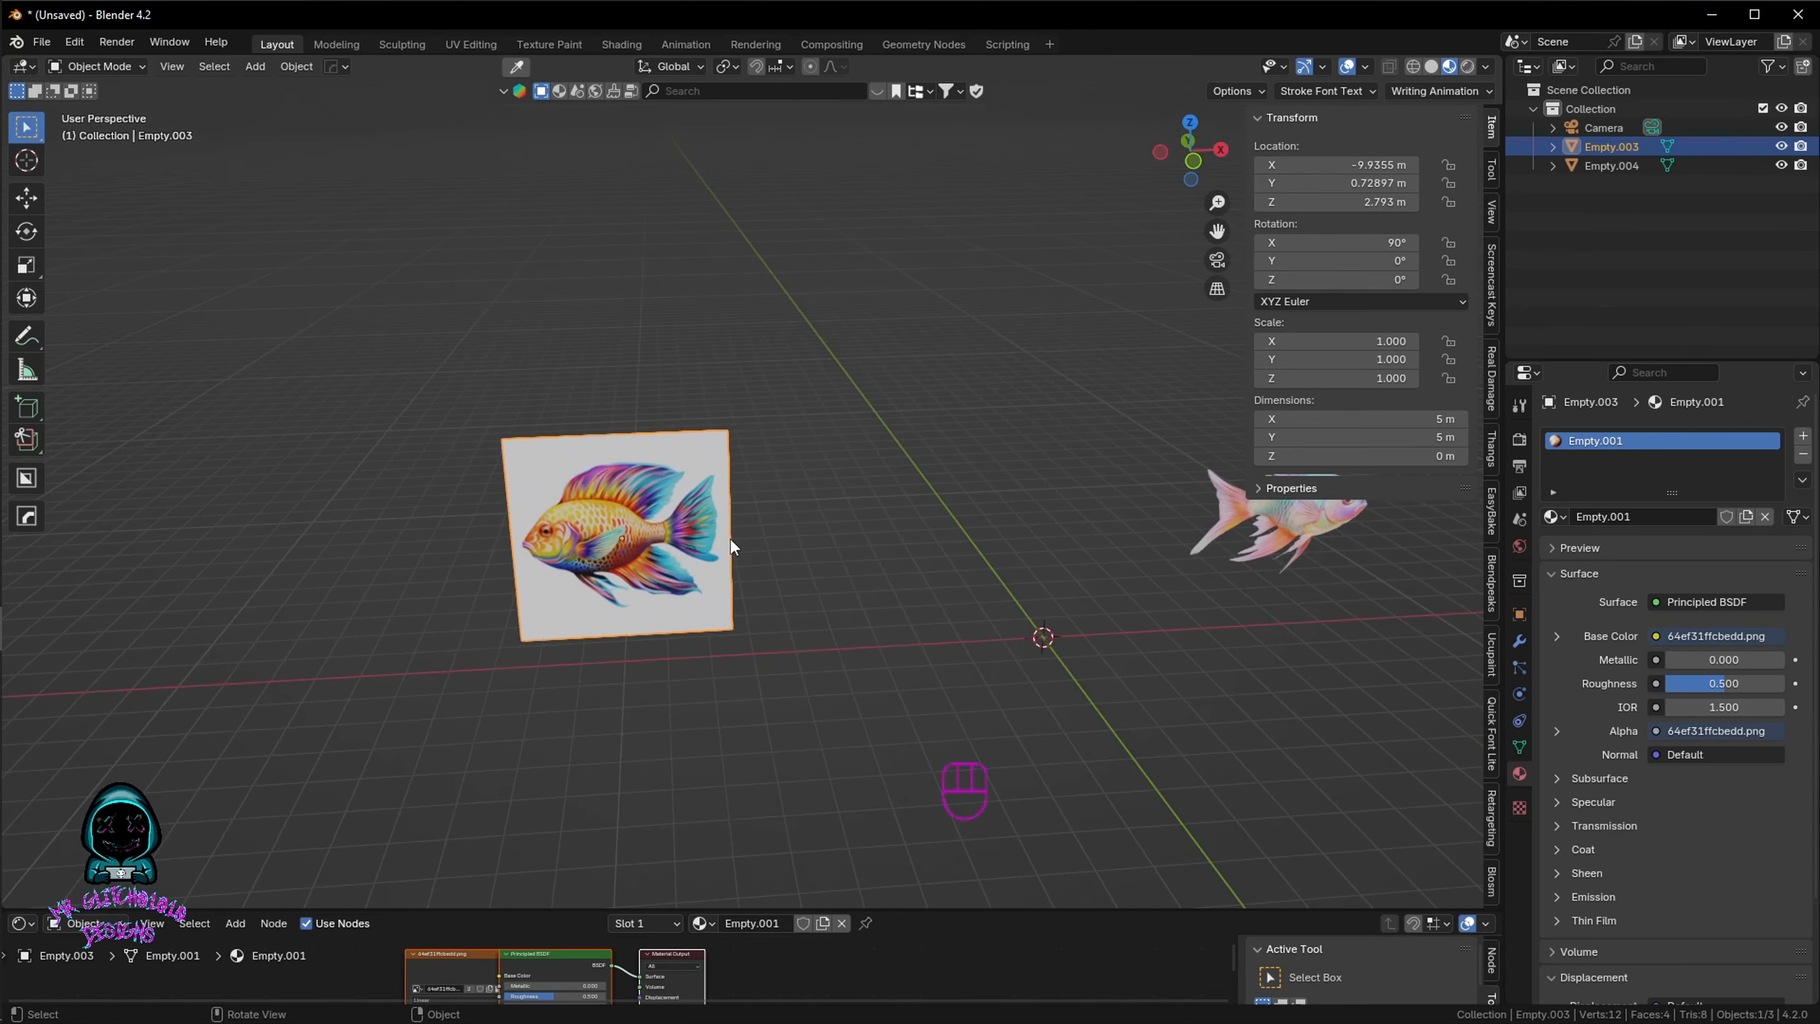
shift+middle_drag(828, 531, 752, 578)
Step: Make the white-background fish plane the active selection and rename its material to fish2
shift+right_click(1083, 566)
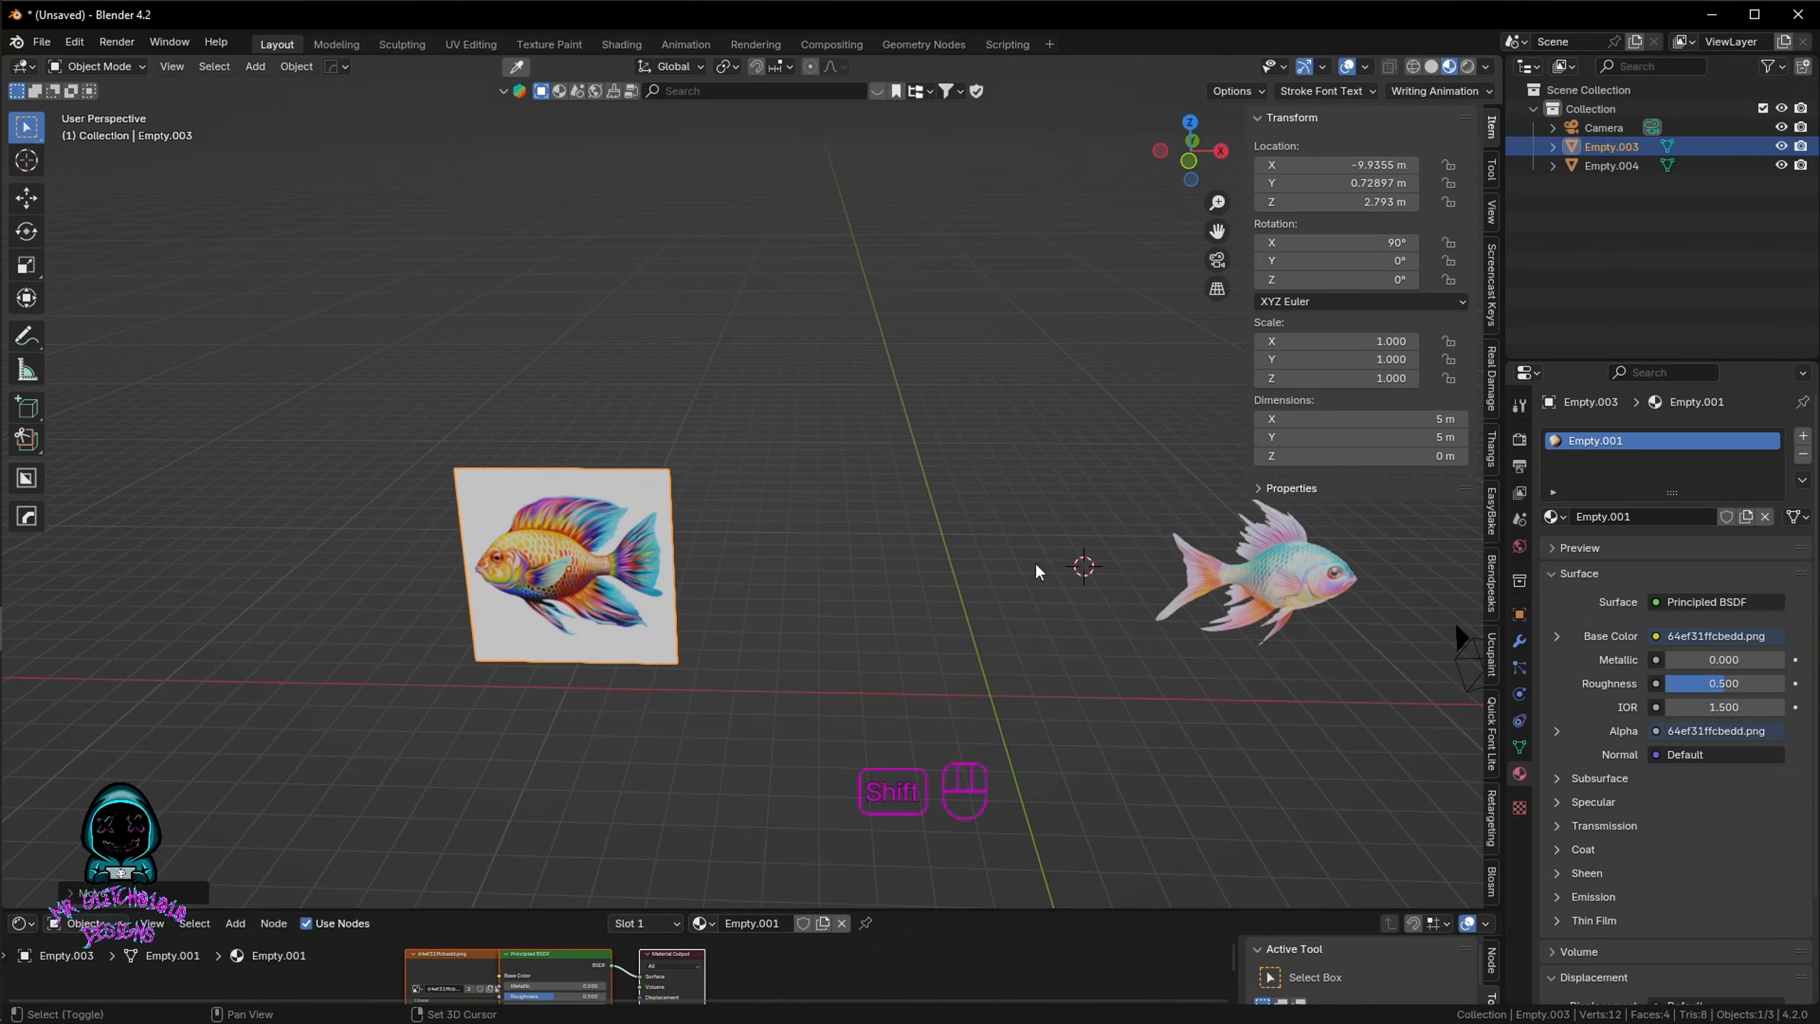
click(1272, 574)
shift+middle_drag(640, 549, 793, 527)
click(754, 523)
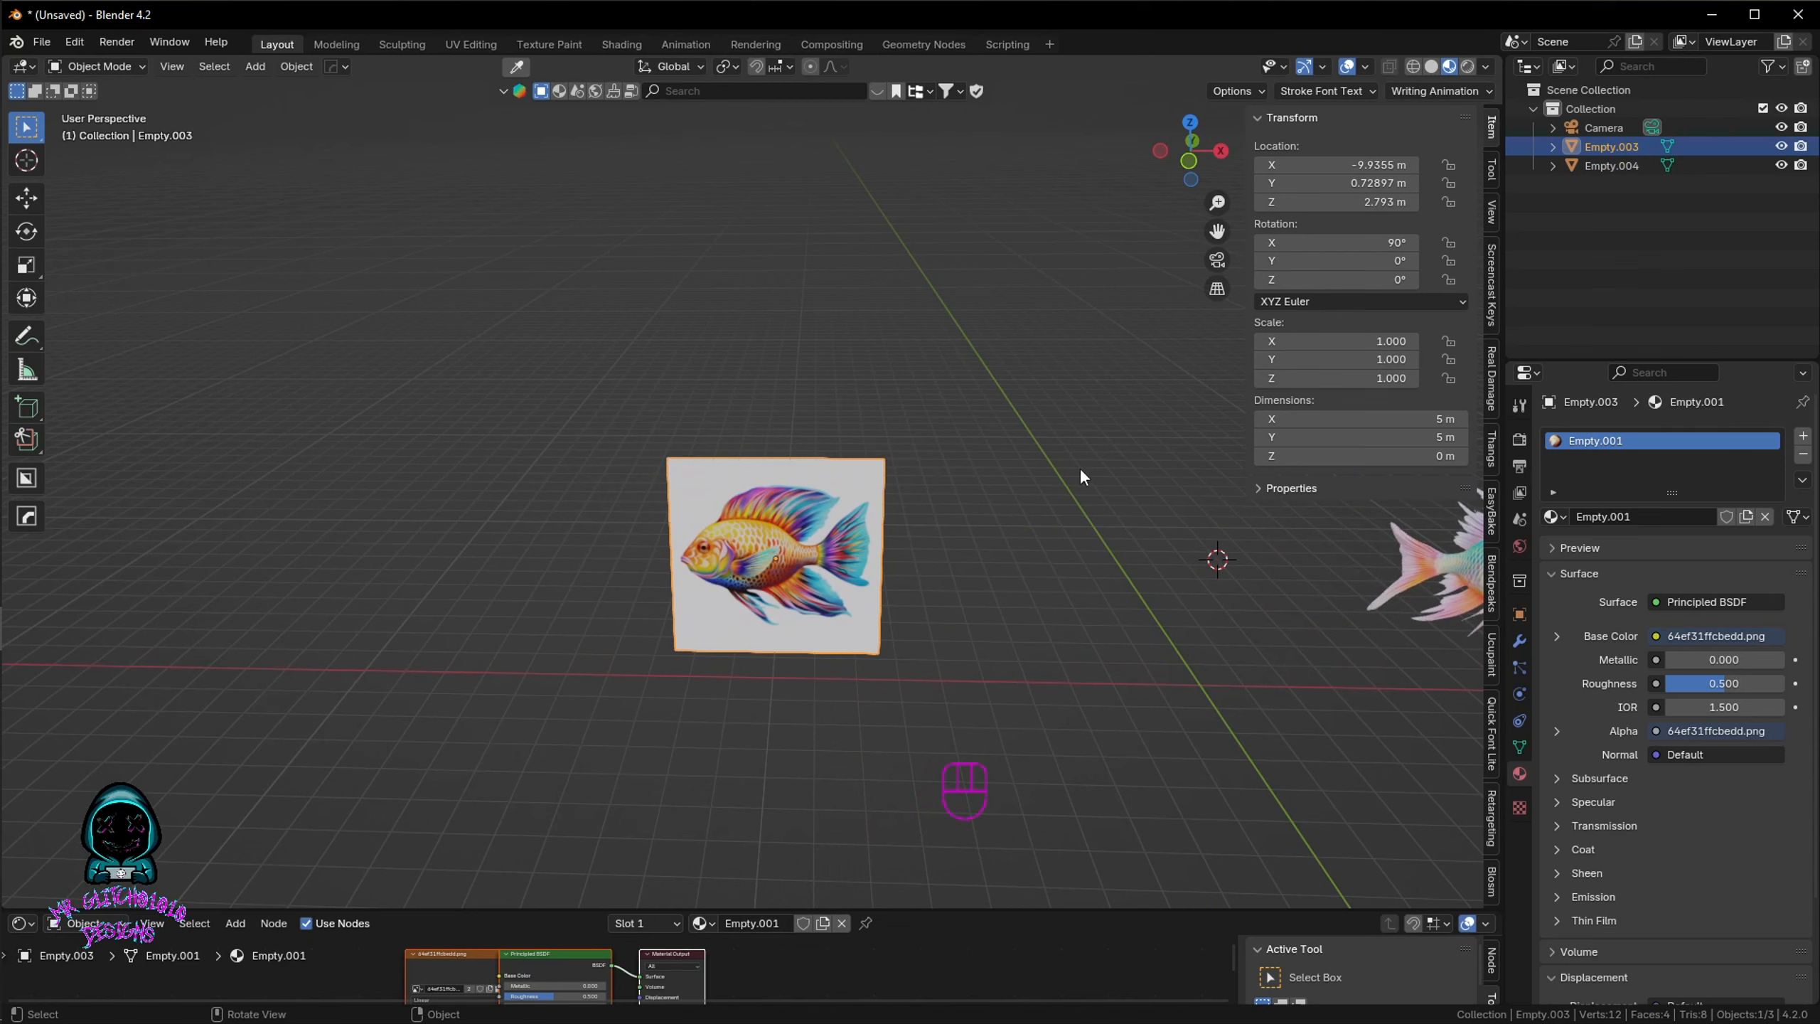
click(1598, 514)
text(fish)
key(BackSpace)
text(h2)
key(Return)
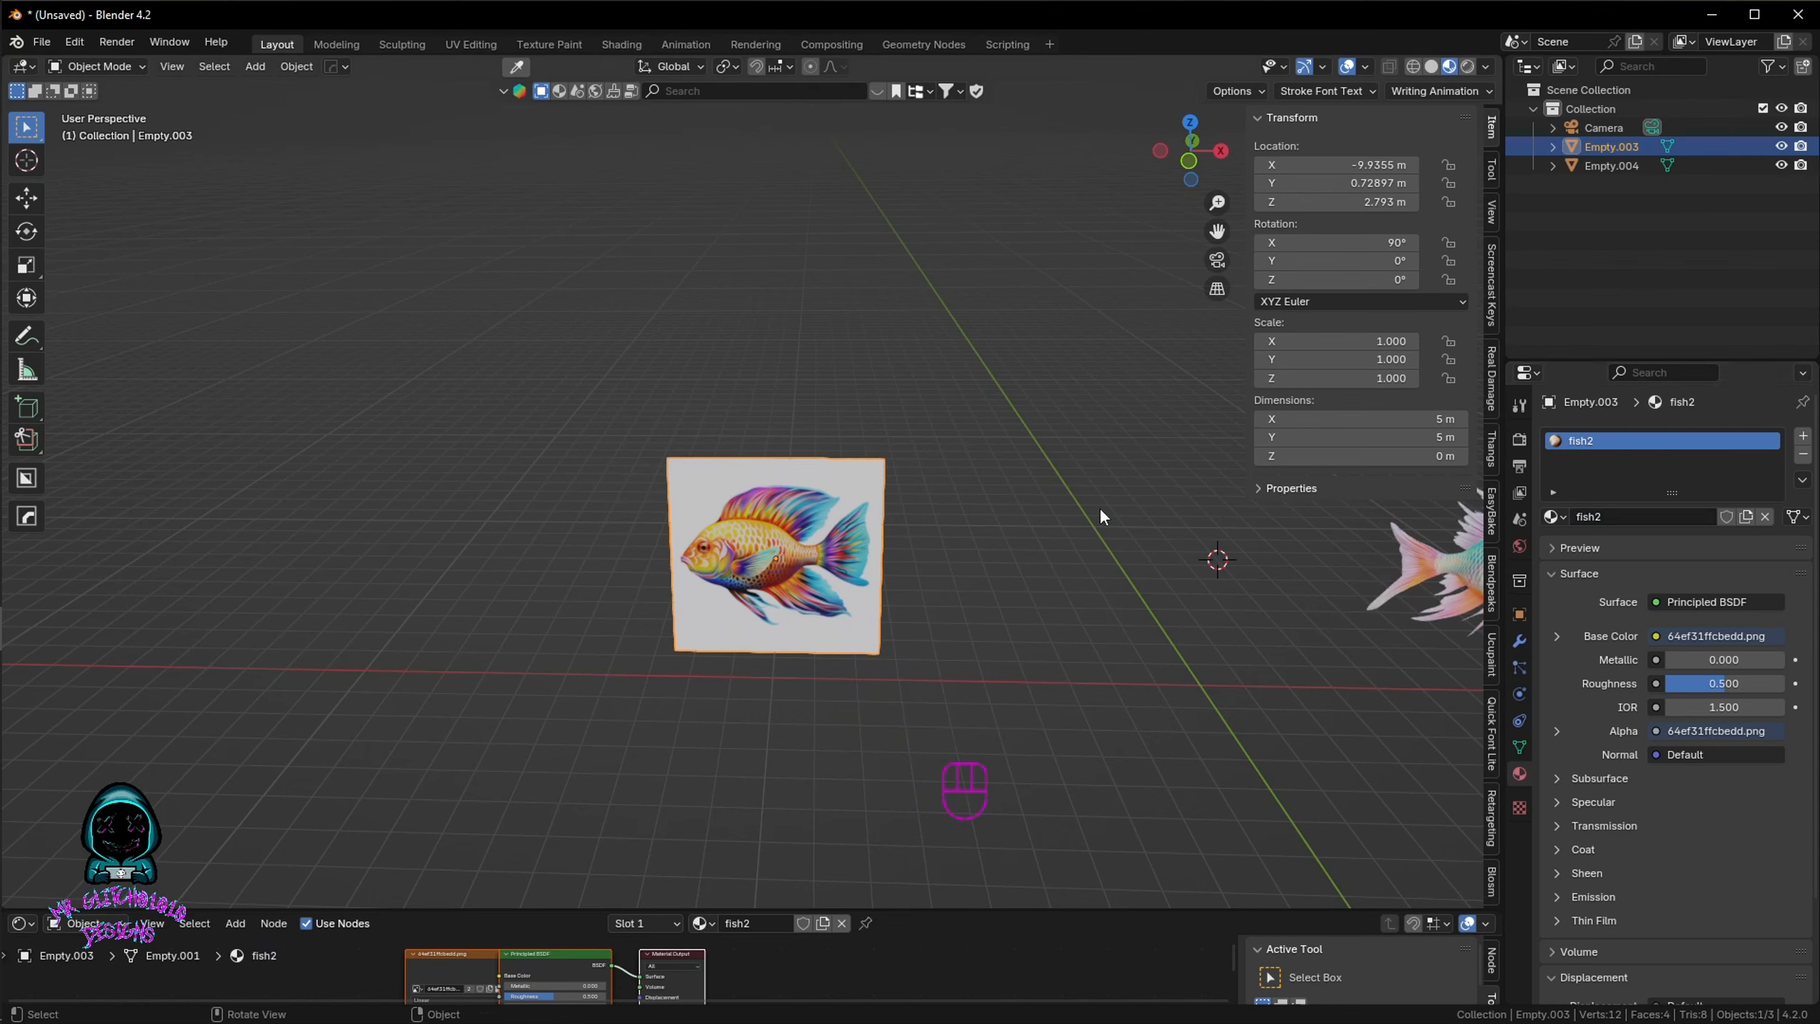
Step: In UV Editing, set up saving the white-background fish image as fish2_BR, cancel the save, and return to the Layout workspace
click(472, 45)
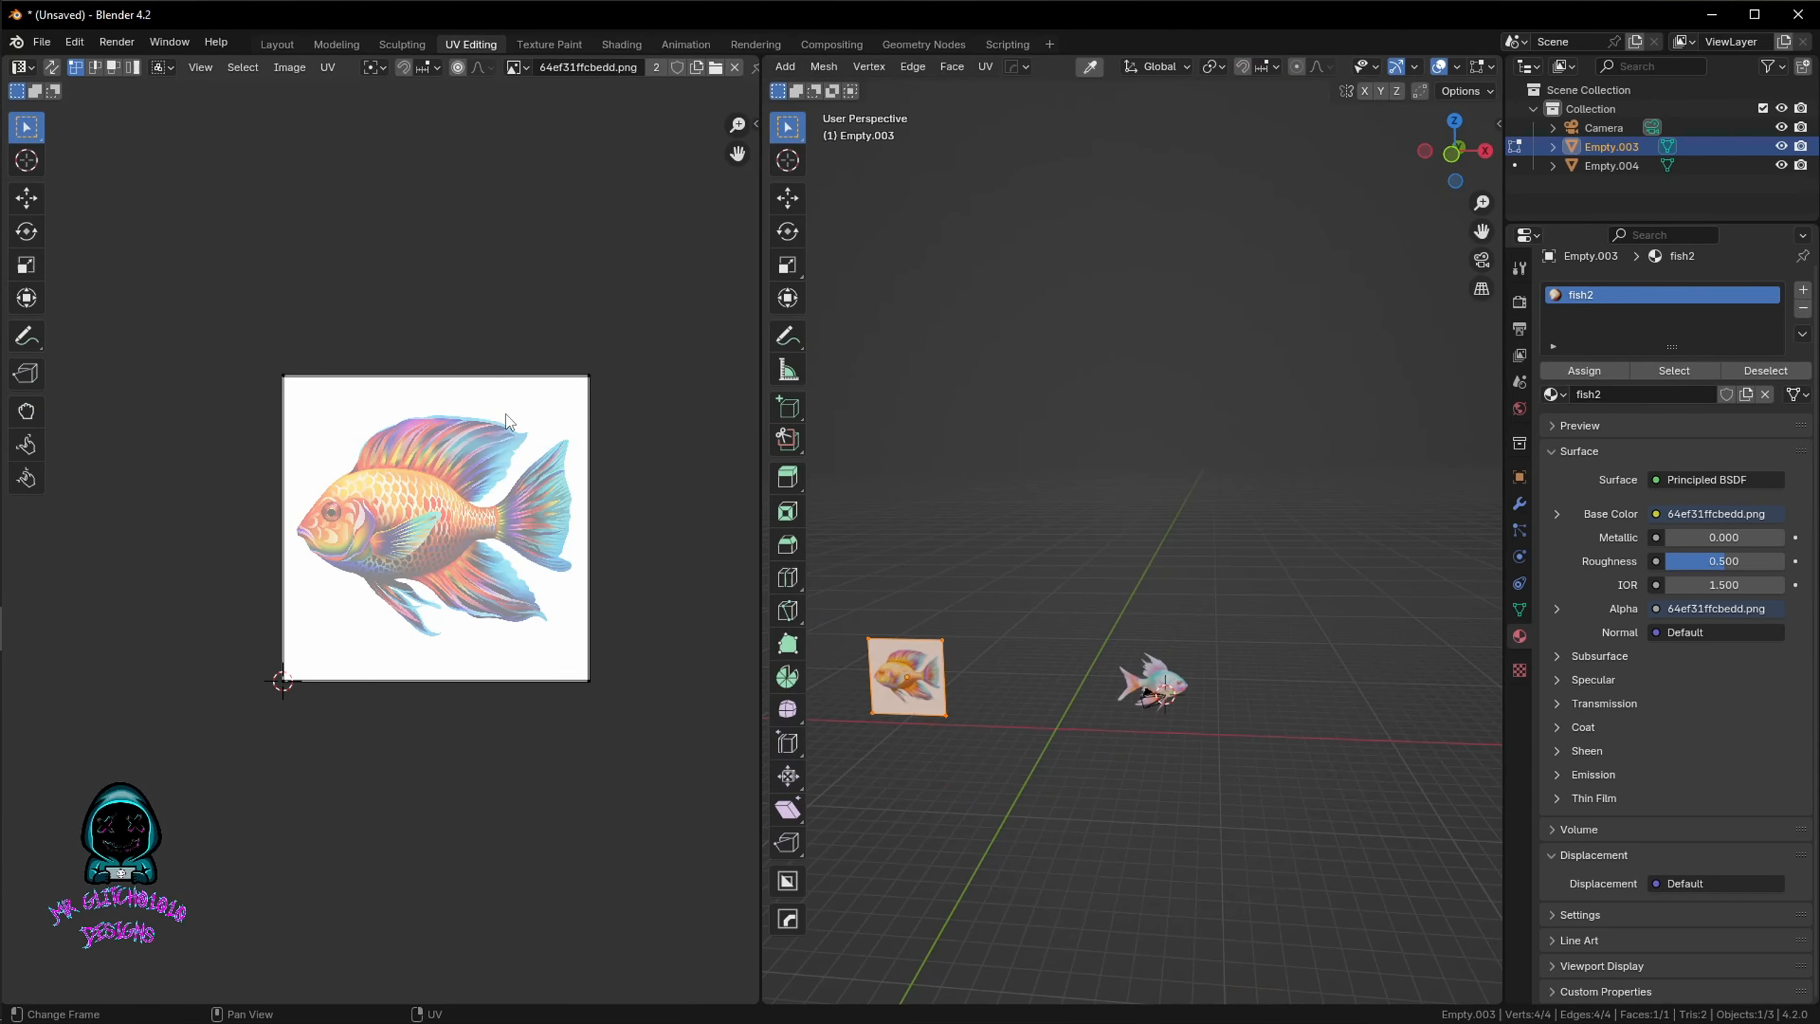
click(293, 68)
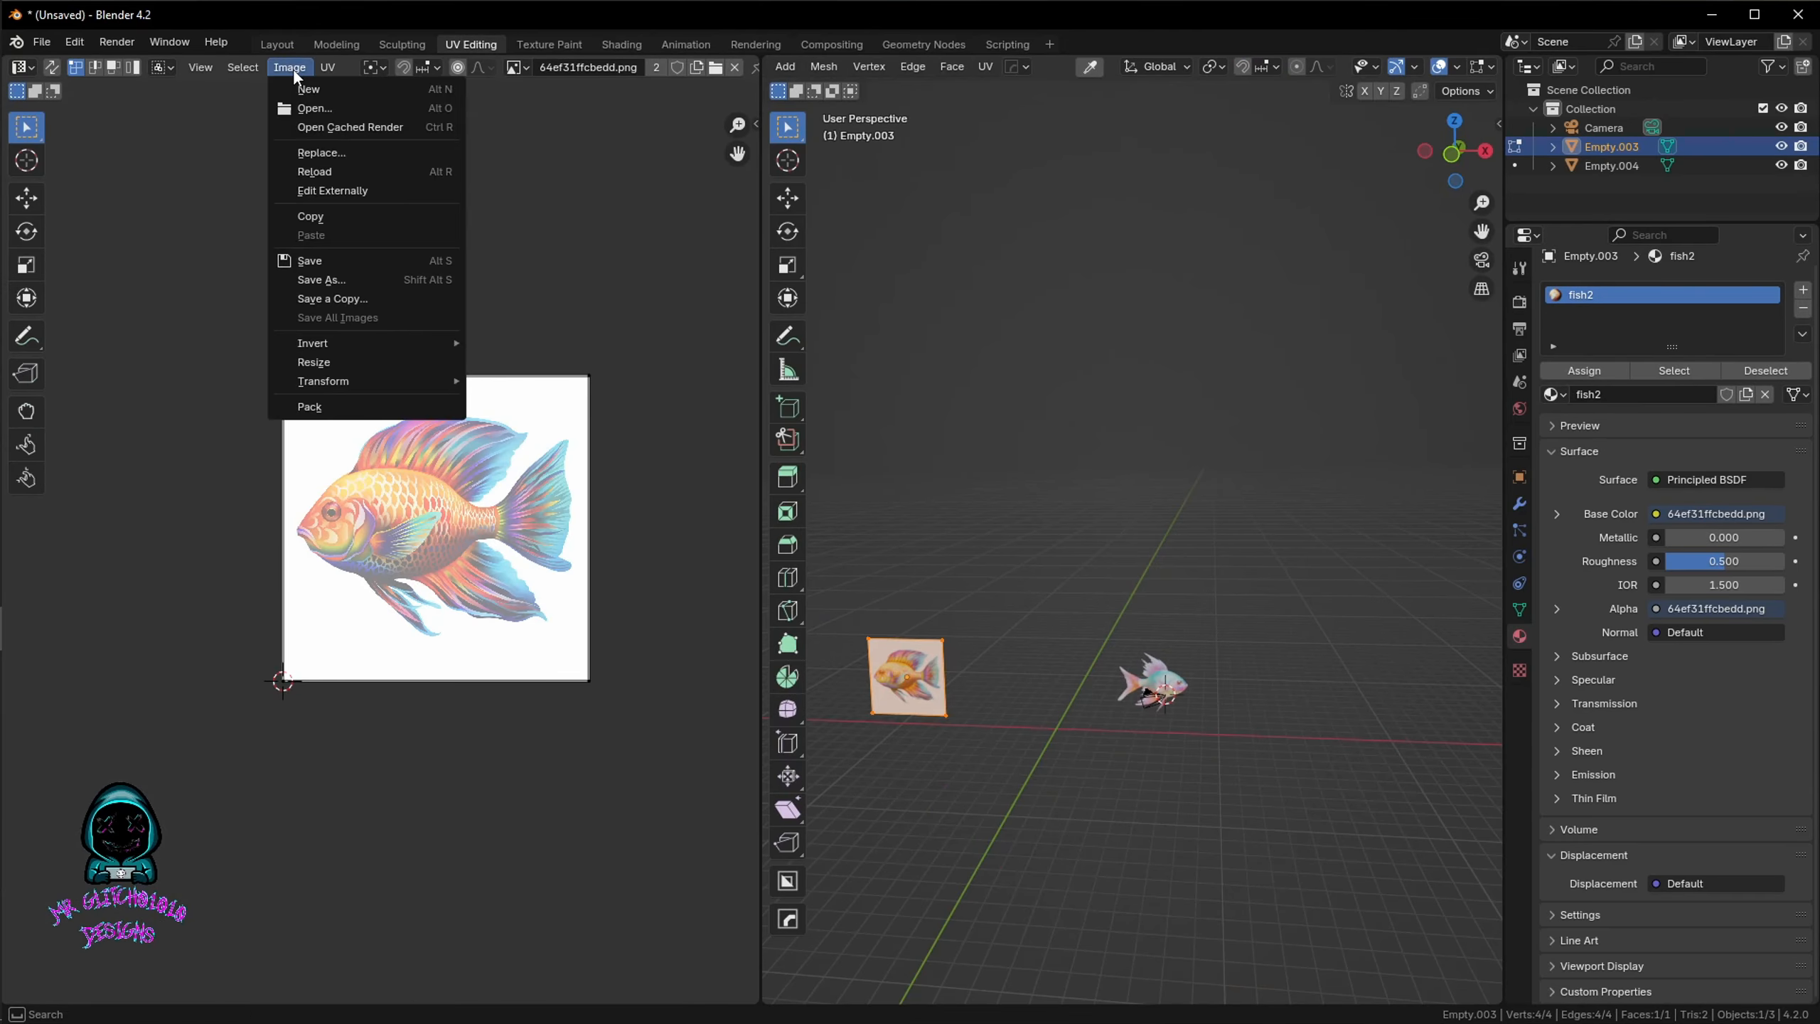
click(332, 281)
click(723, 754)
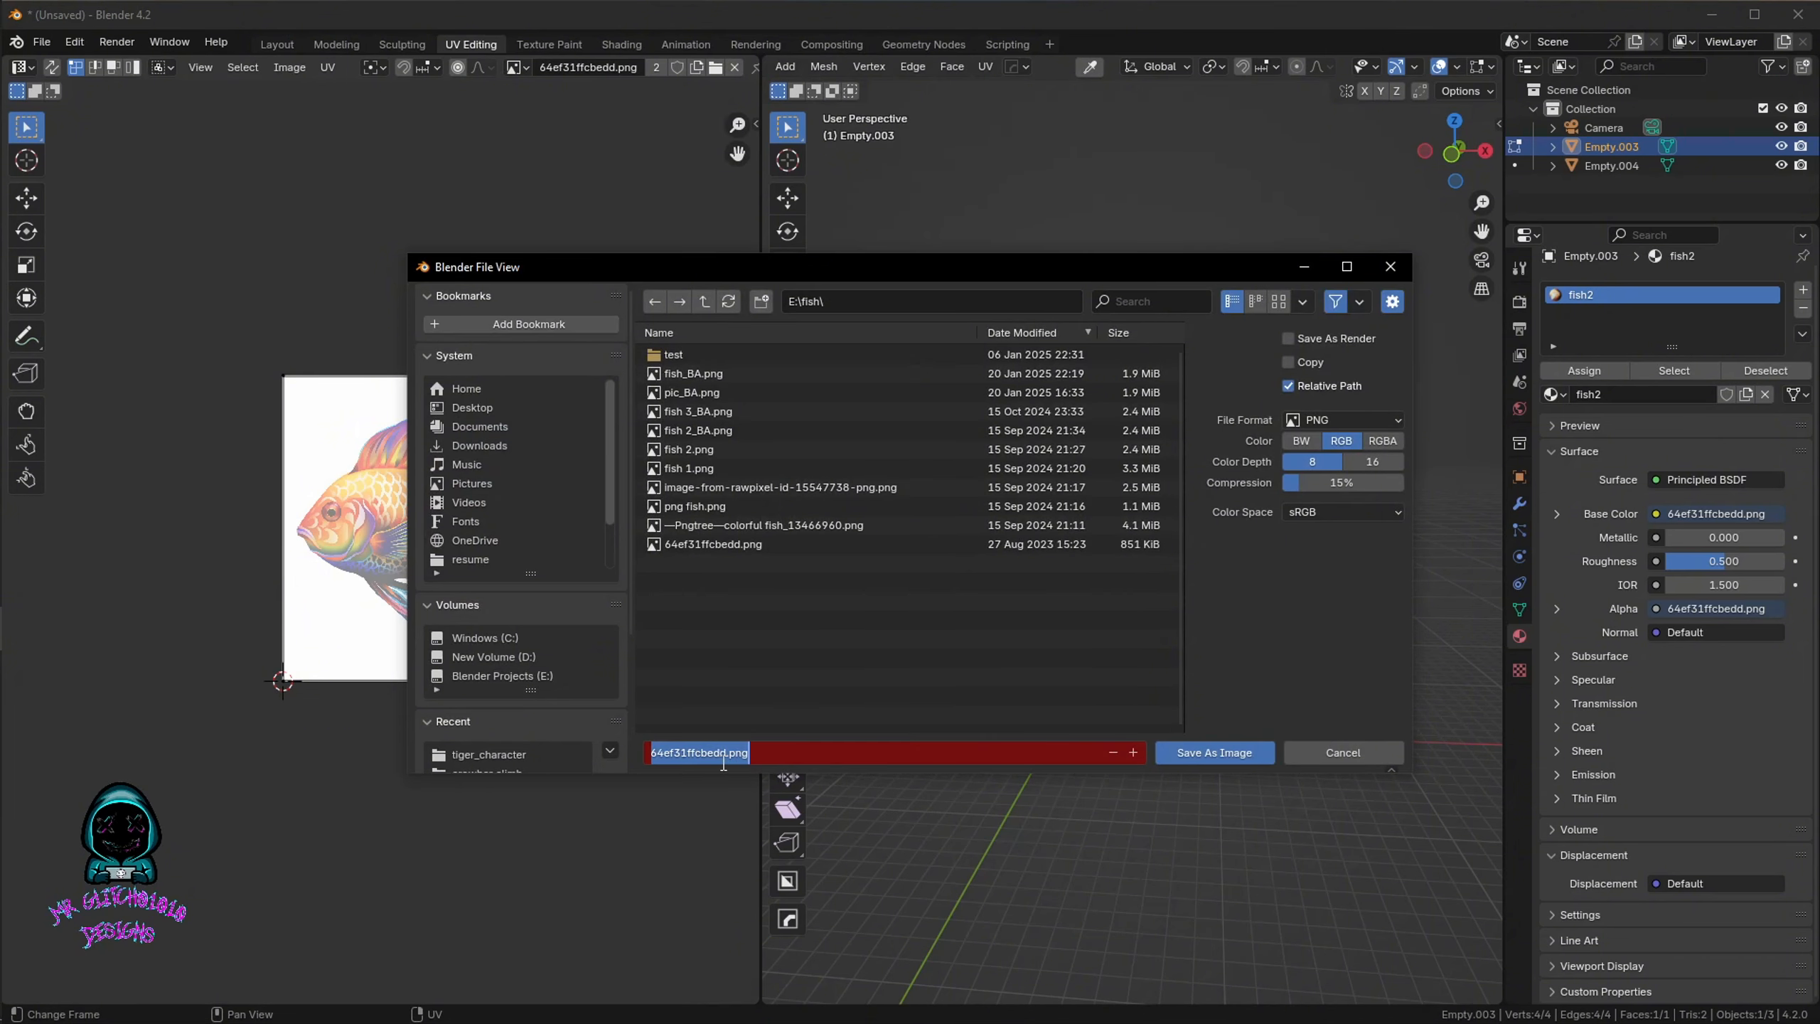
text(fish2_BR)
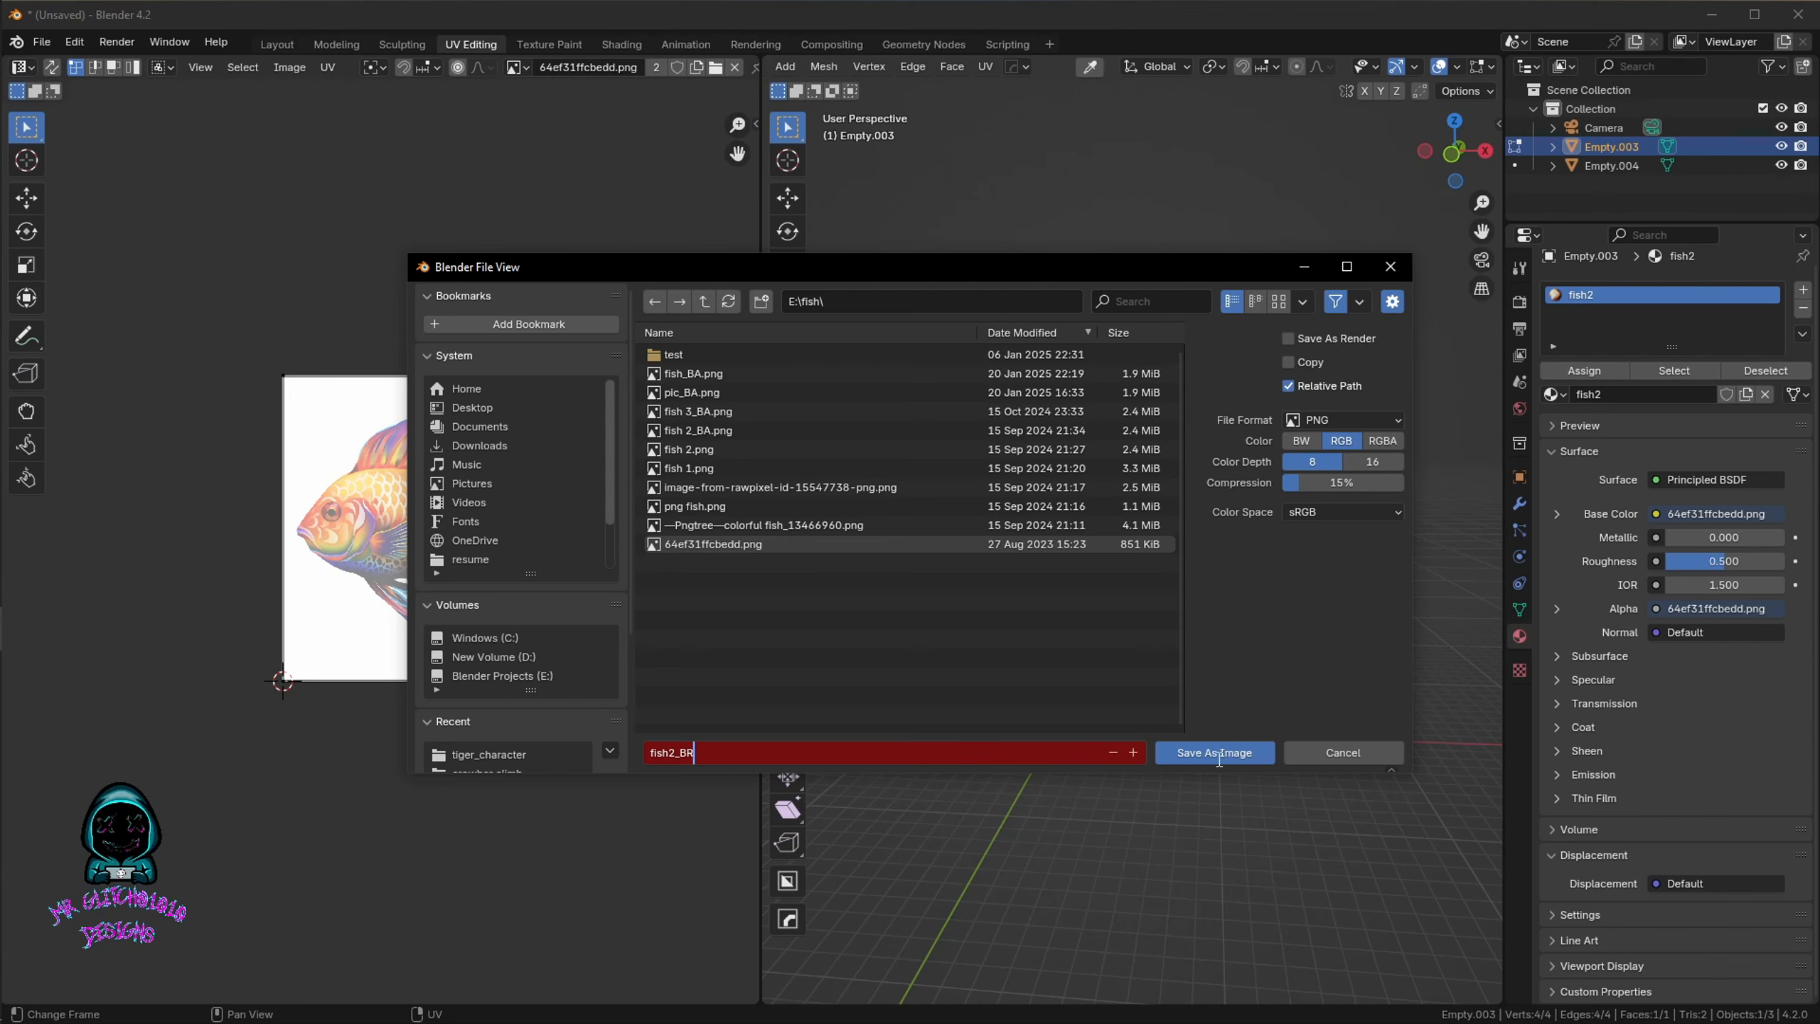
click(1389, 266)
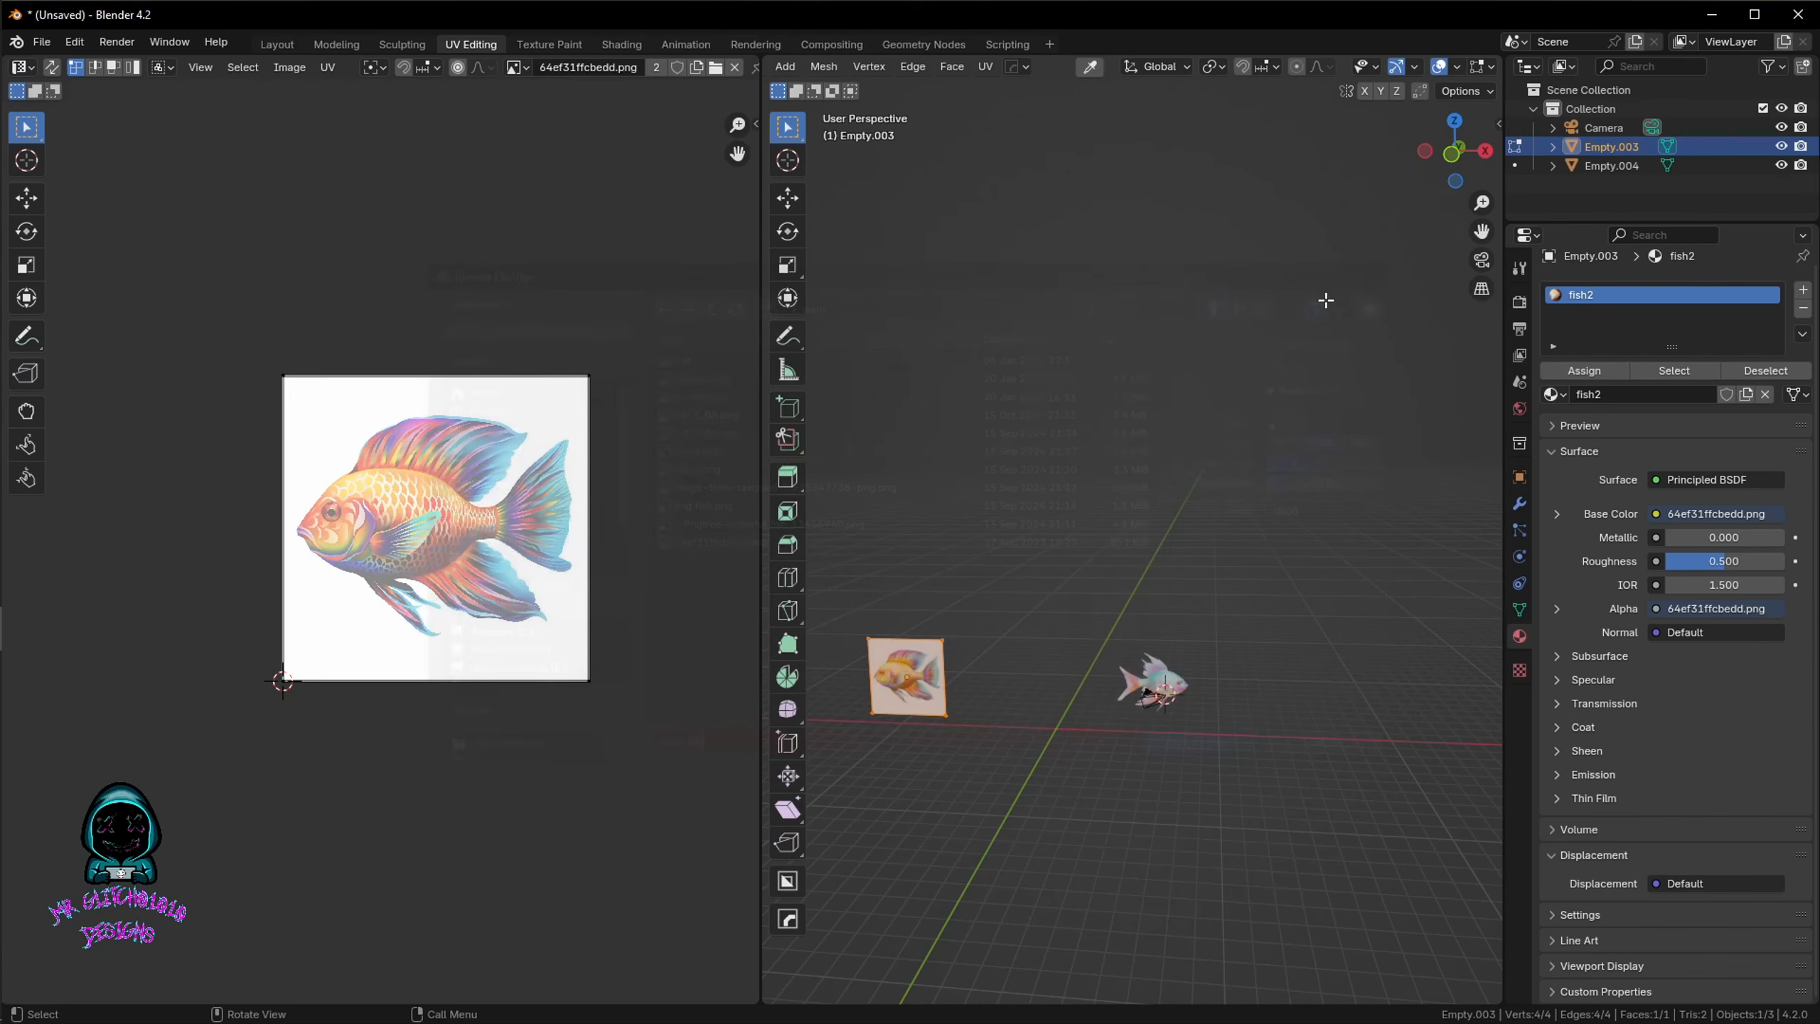
right_click(863, 309)
mouse_move(870, 310)
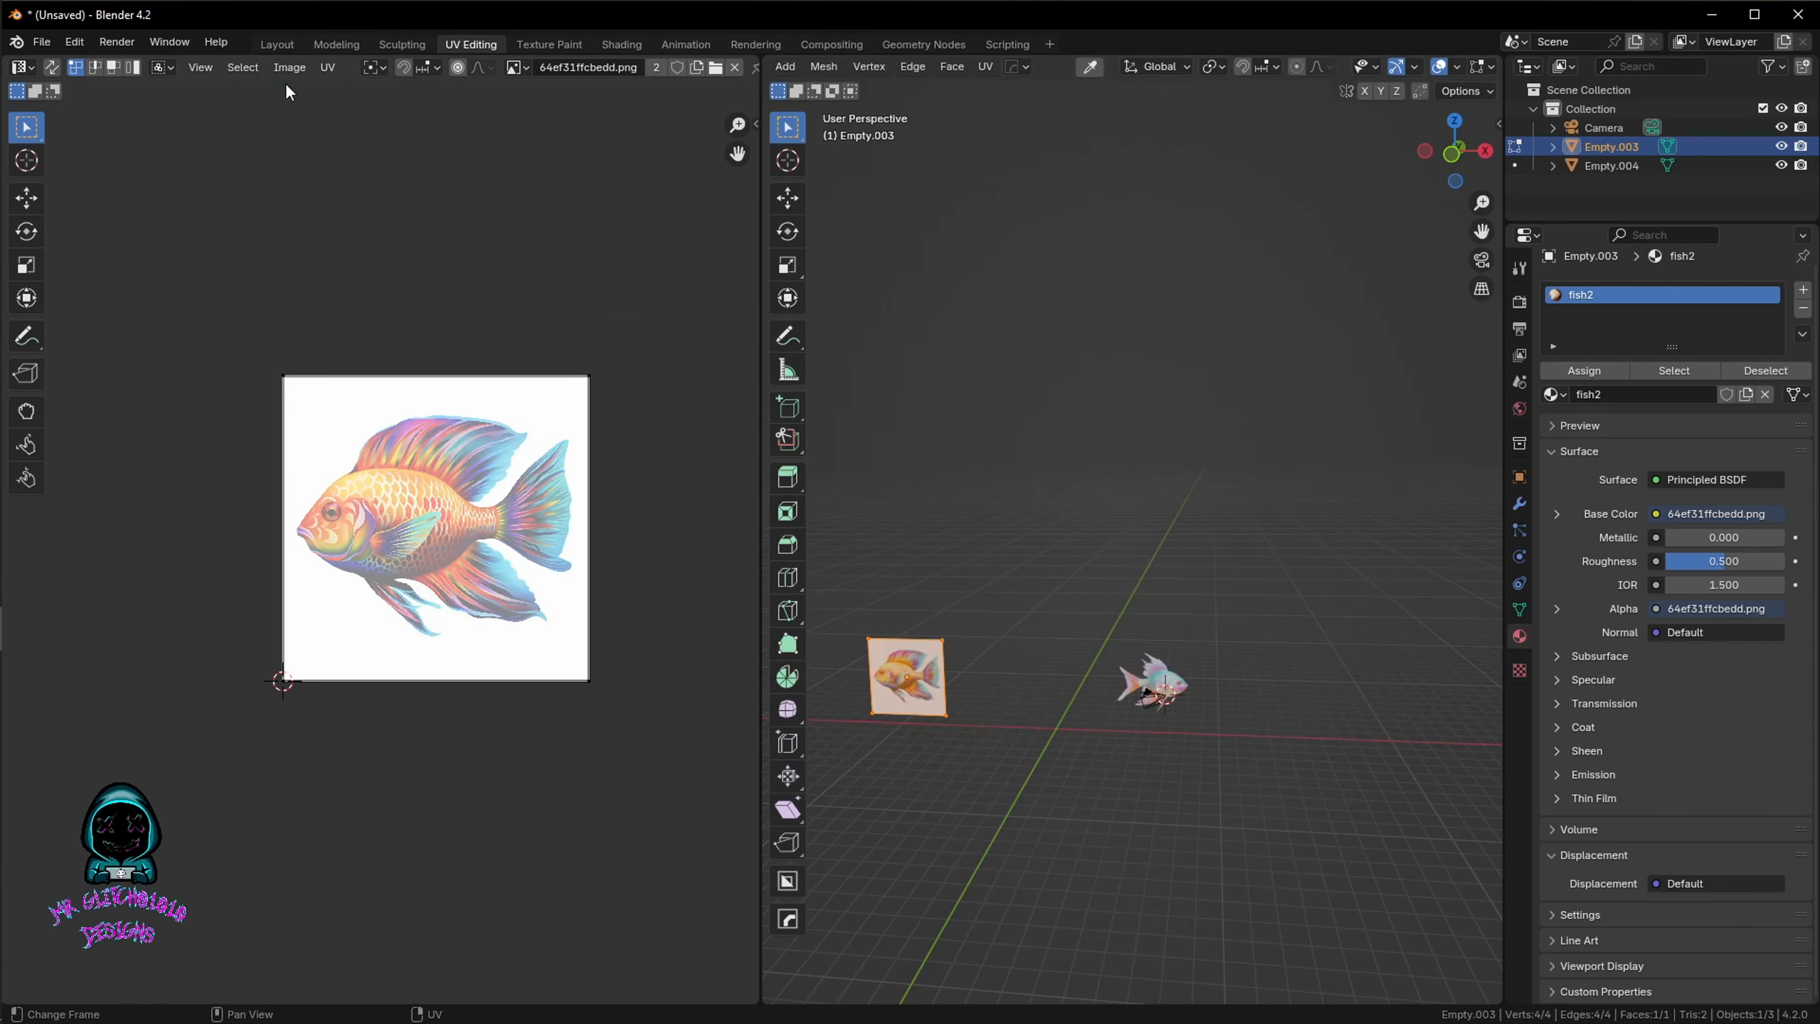
click(279, 40)
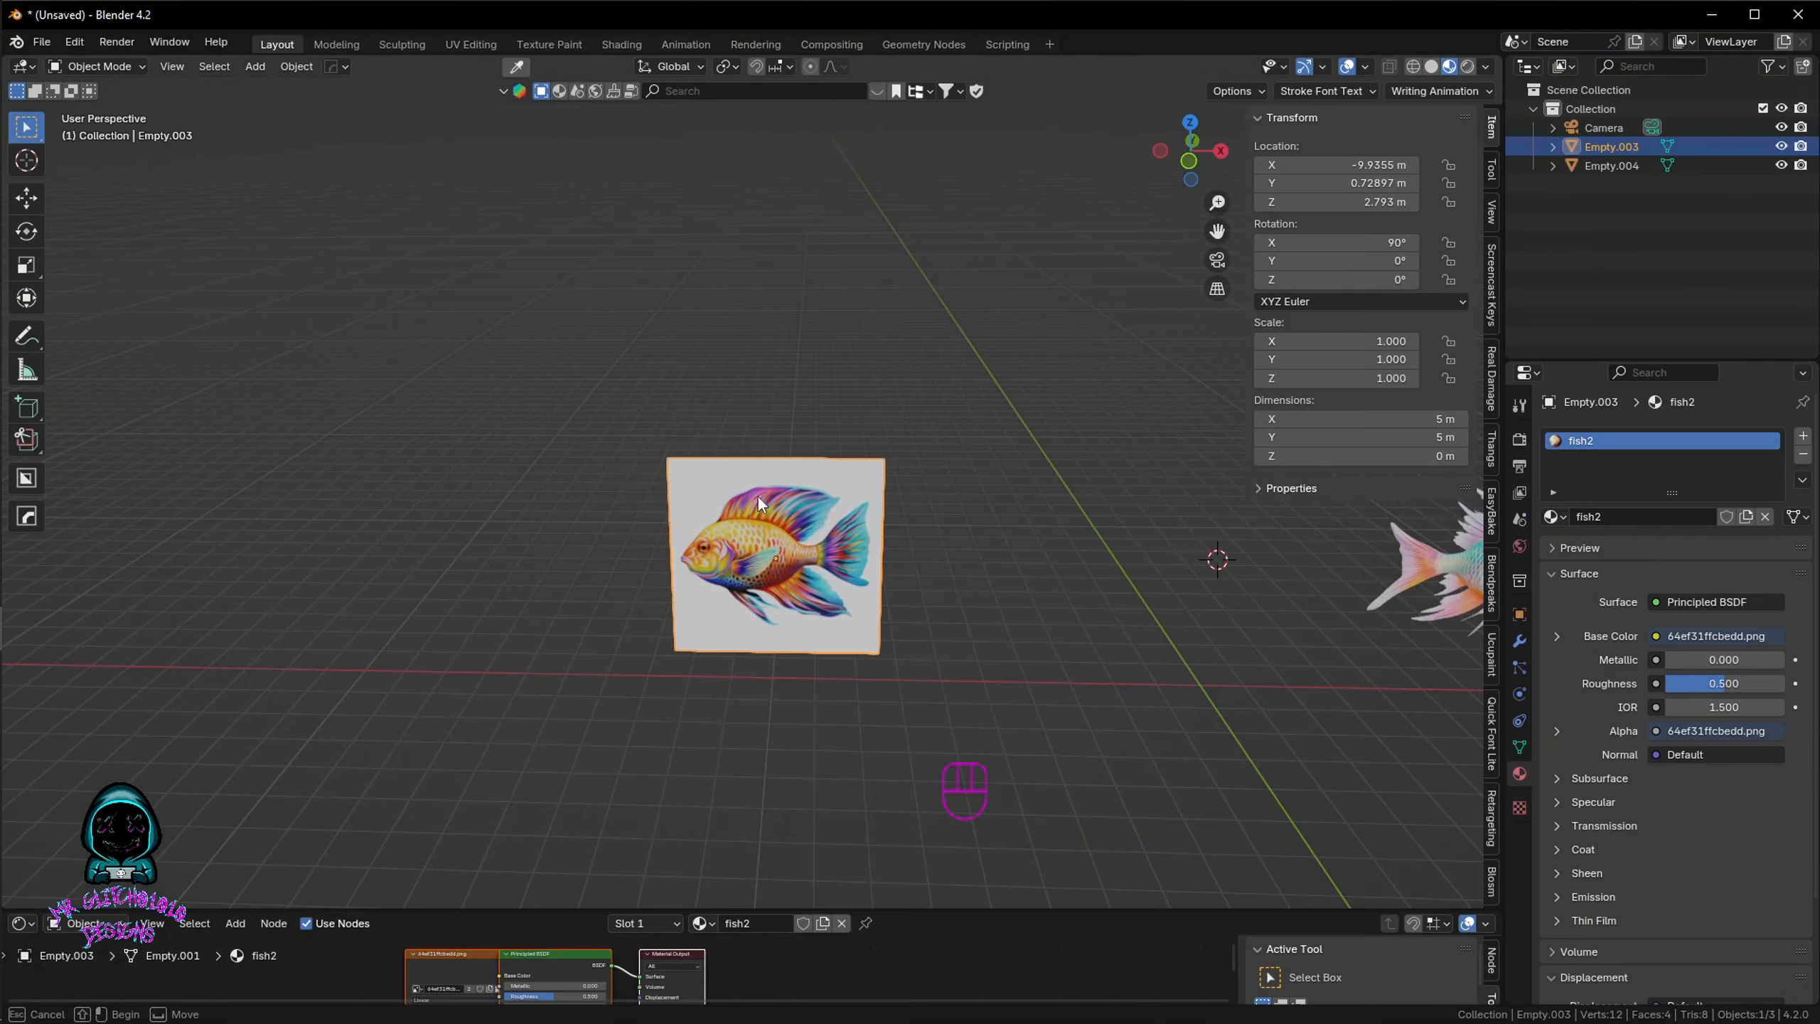
Step: Set up an FBX export of the white-background fish plane with the forward axis set to Z Forward, and cancel the export
click(42, 43)
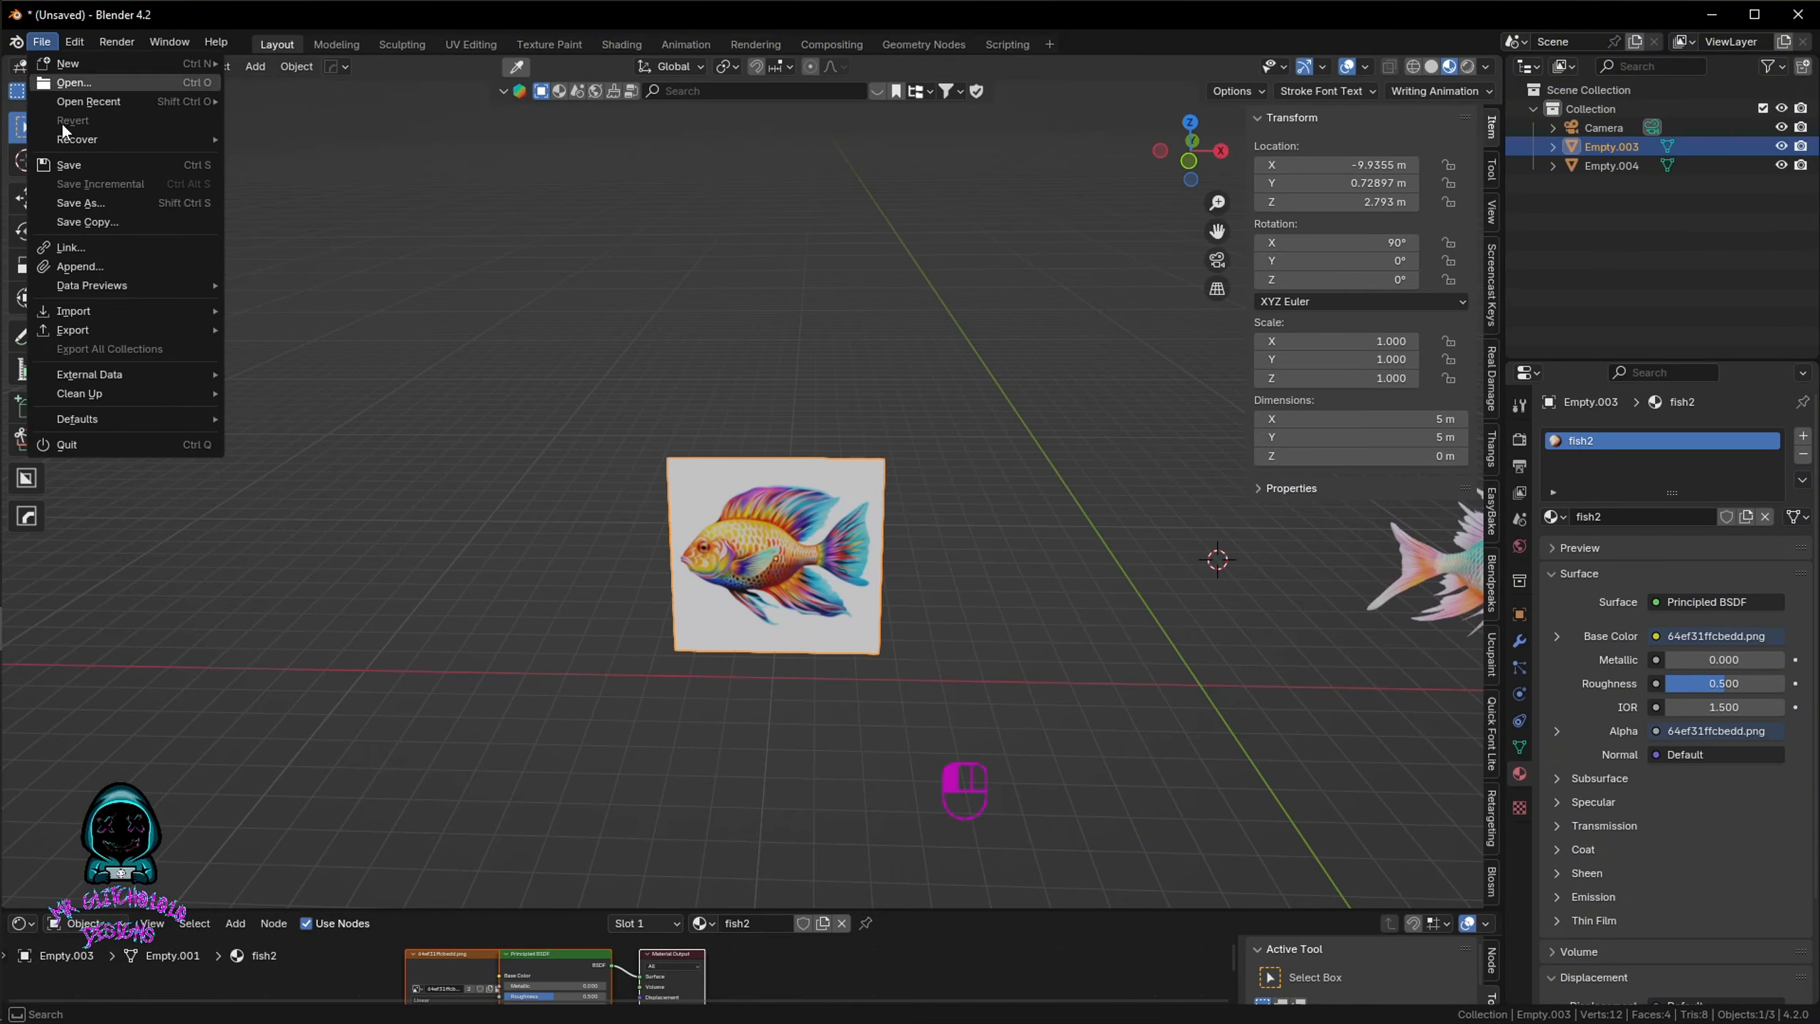
mouse_move(91, 326)
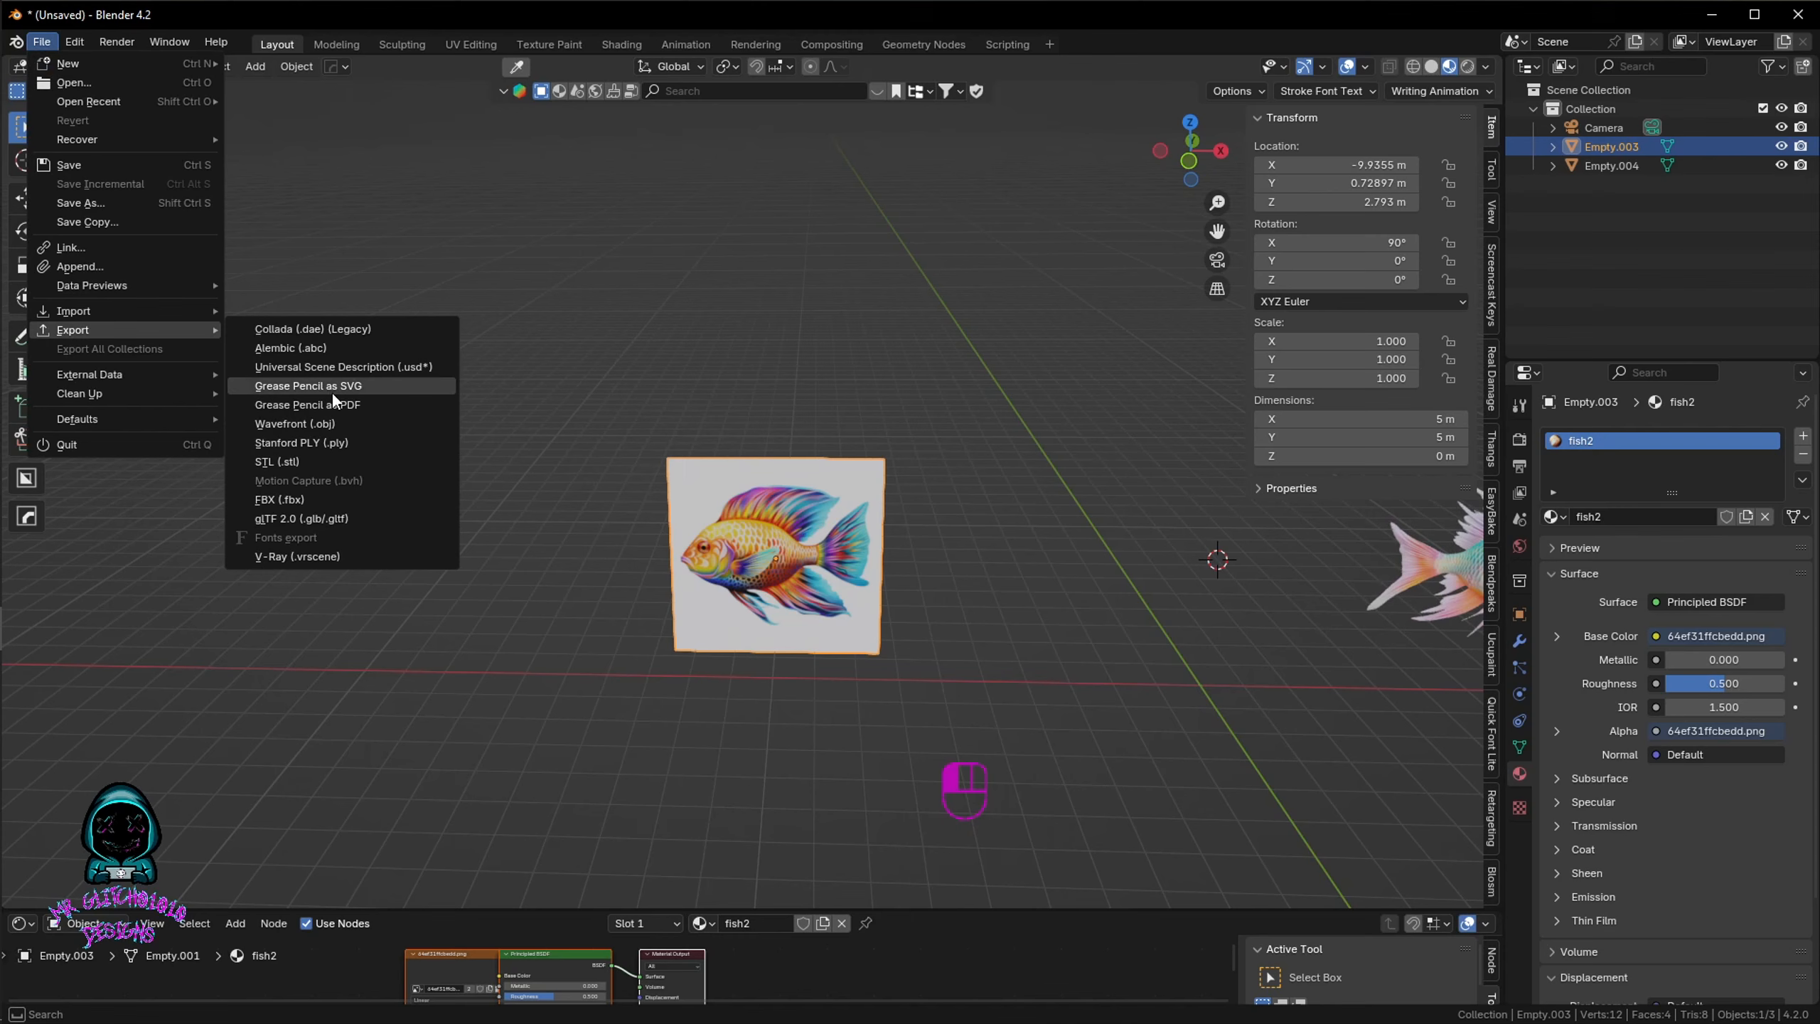
click(305, 500)
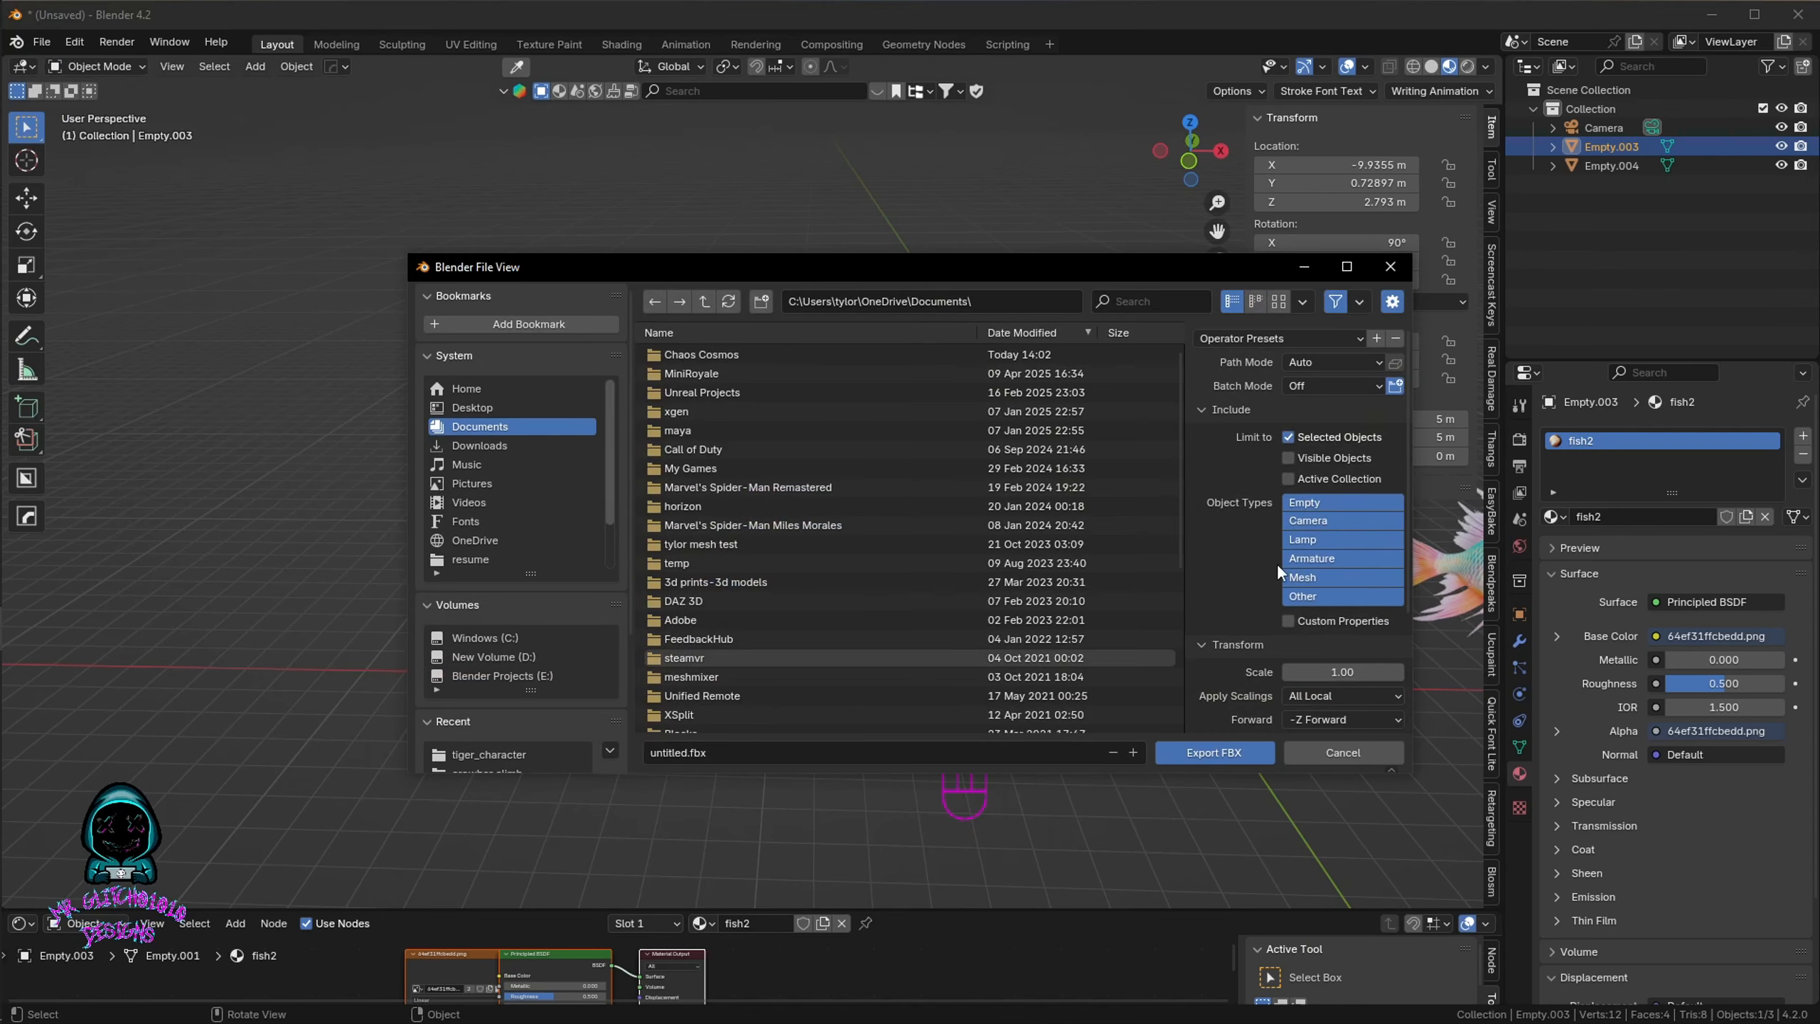
scroll(1272, 573, down, 3)
click(1321, 645)
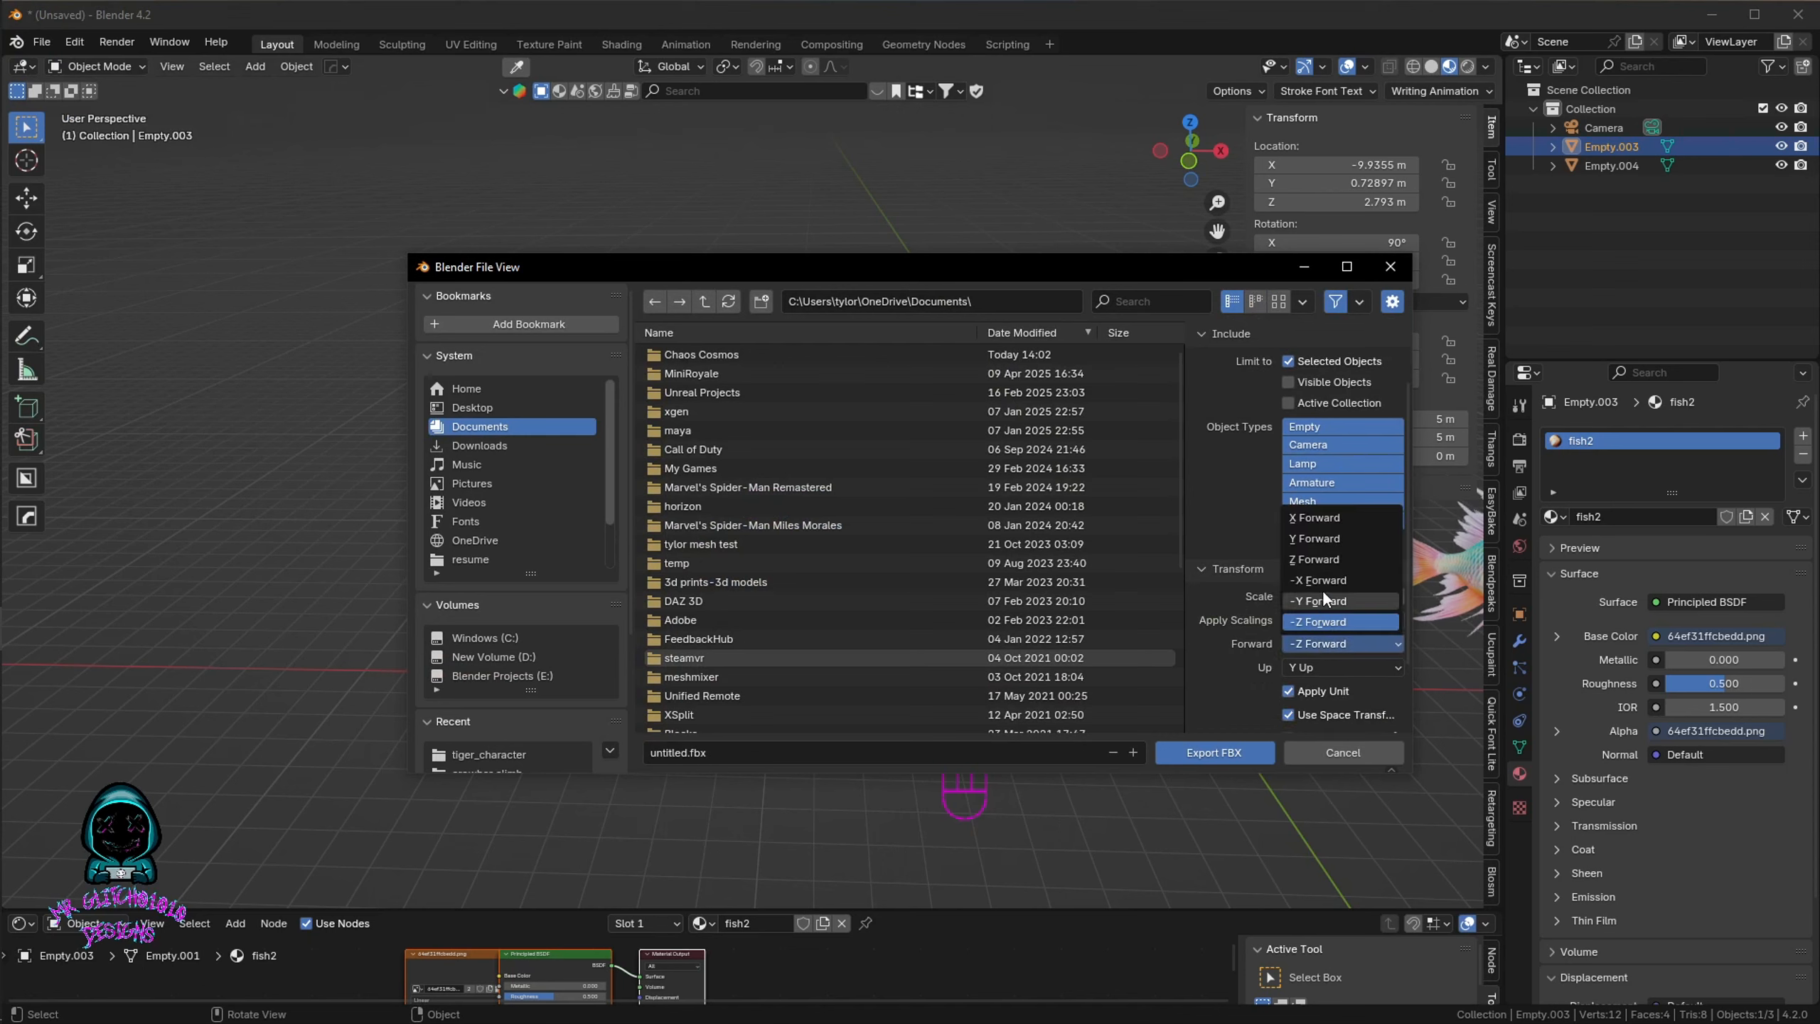
click(1324, 562)
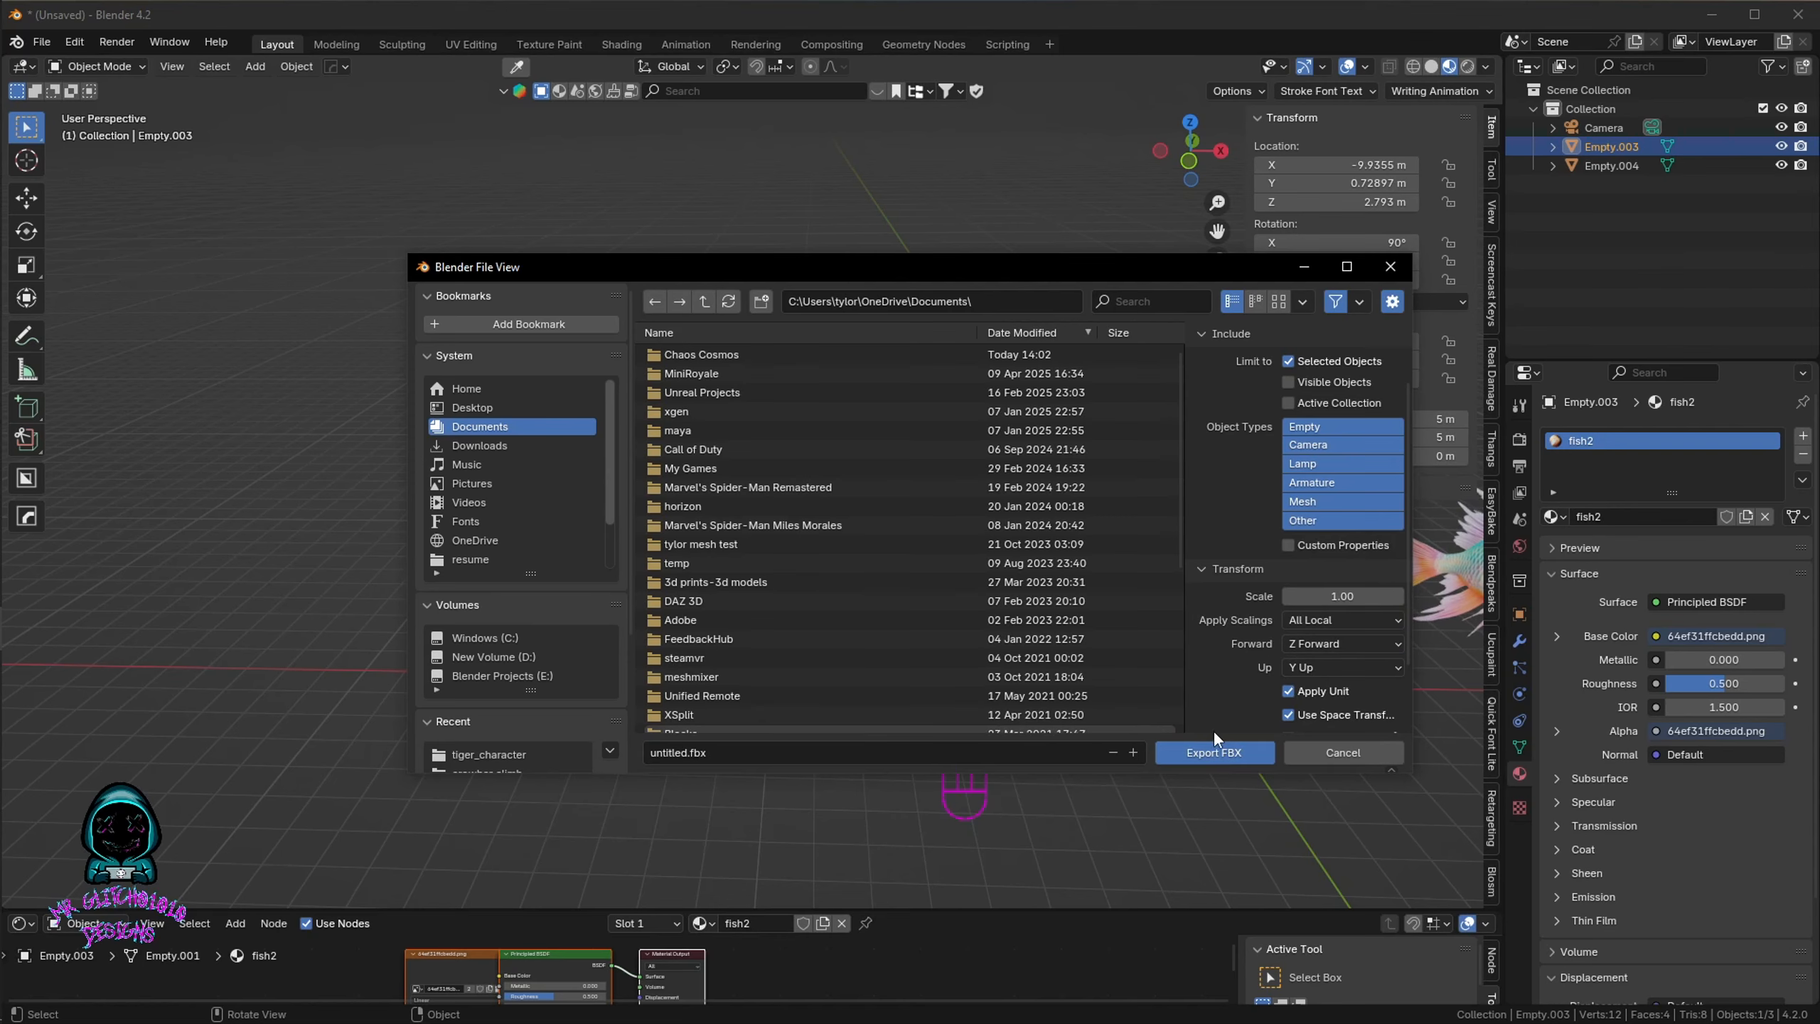
click(1389, 266)
middle_drag(819, 492, 651, 510)
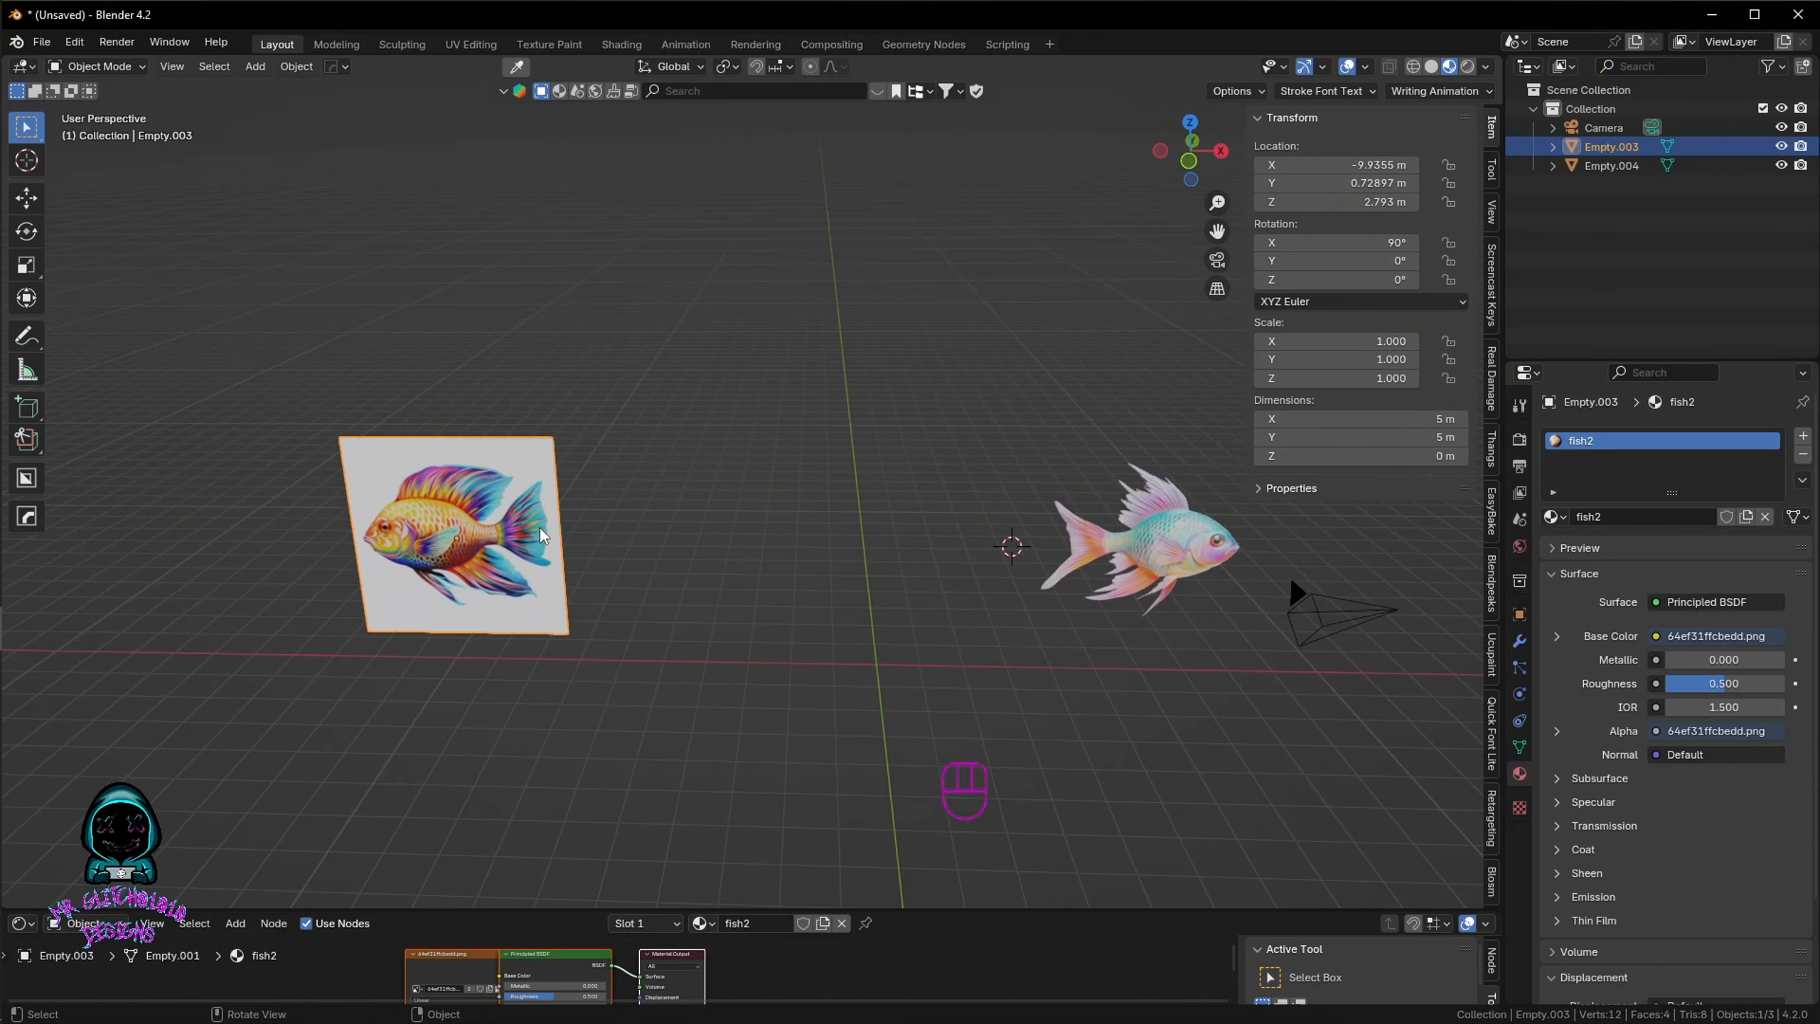
right_click(462, 563)
shift+middle_drag(776, 516, 637, 589)
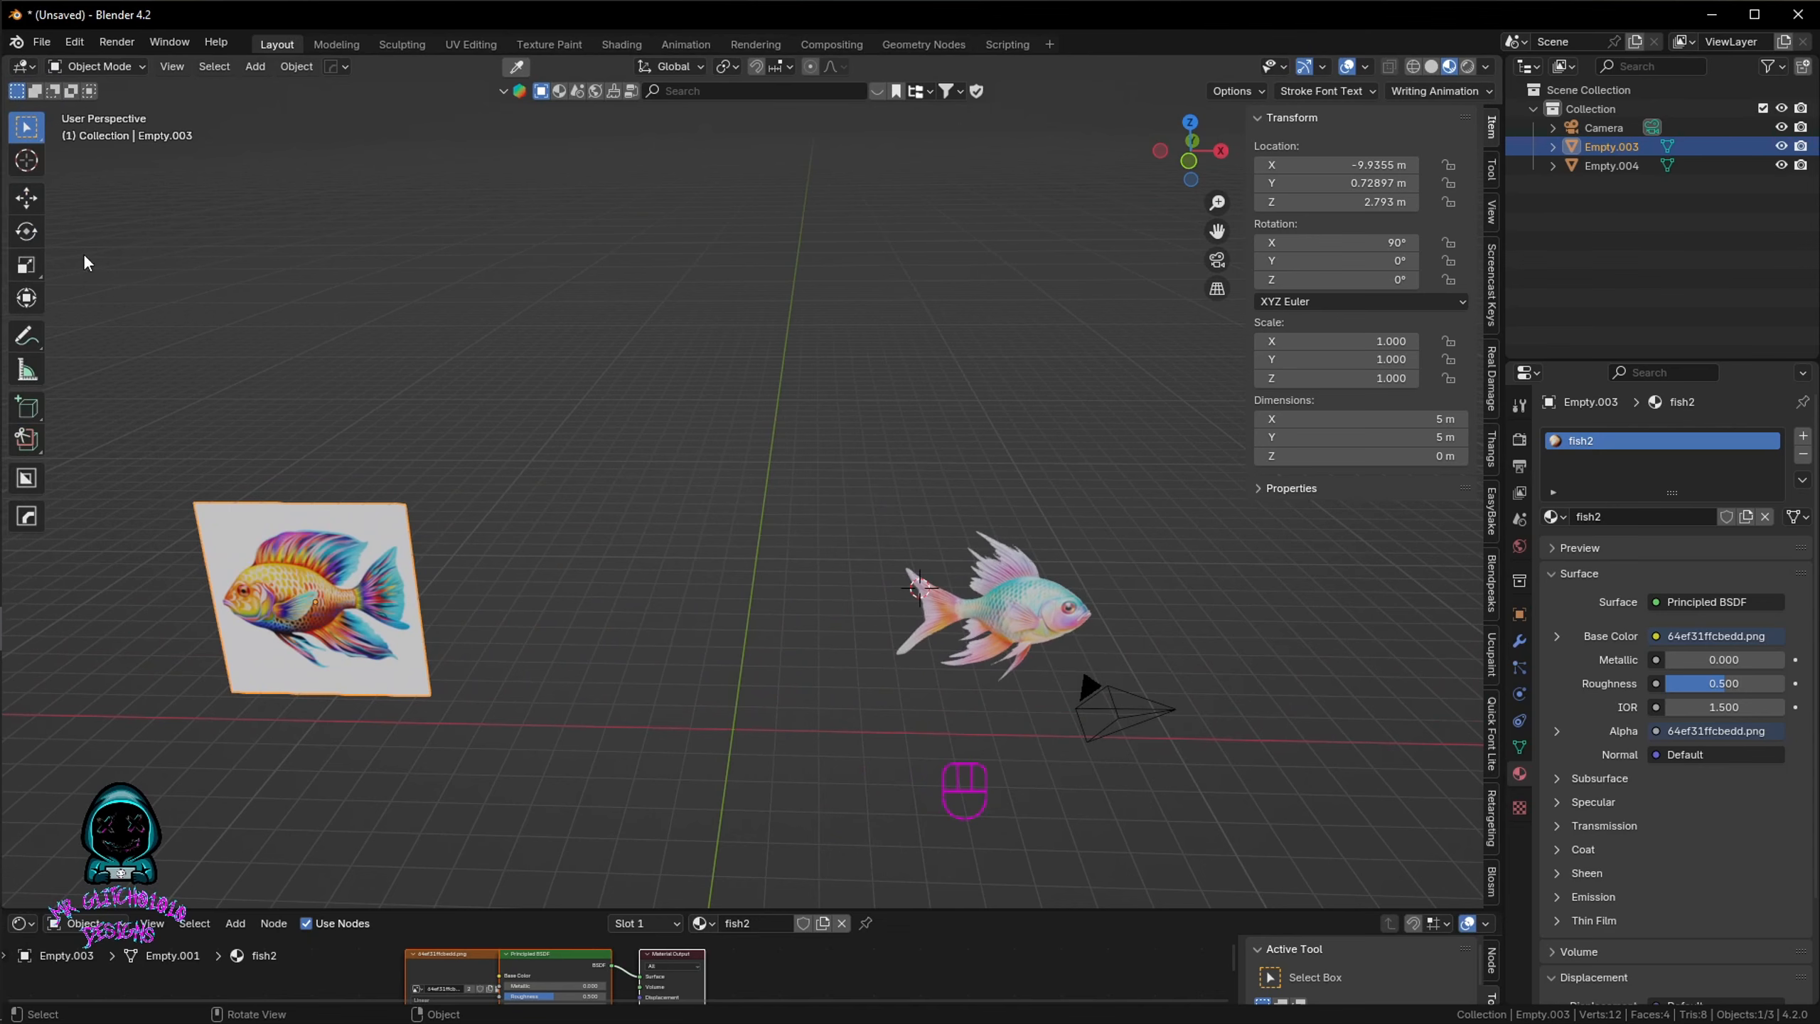
mouse_move(19, 316)
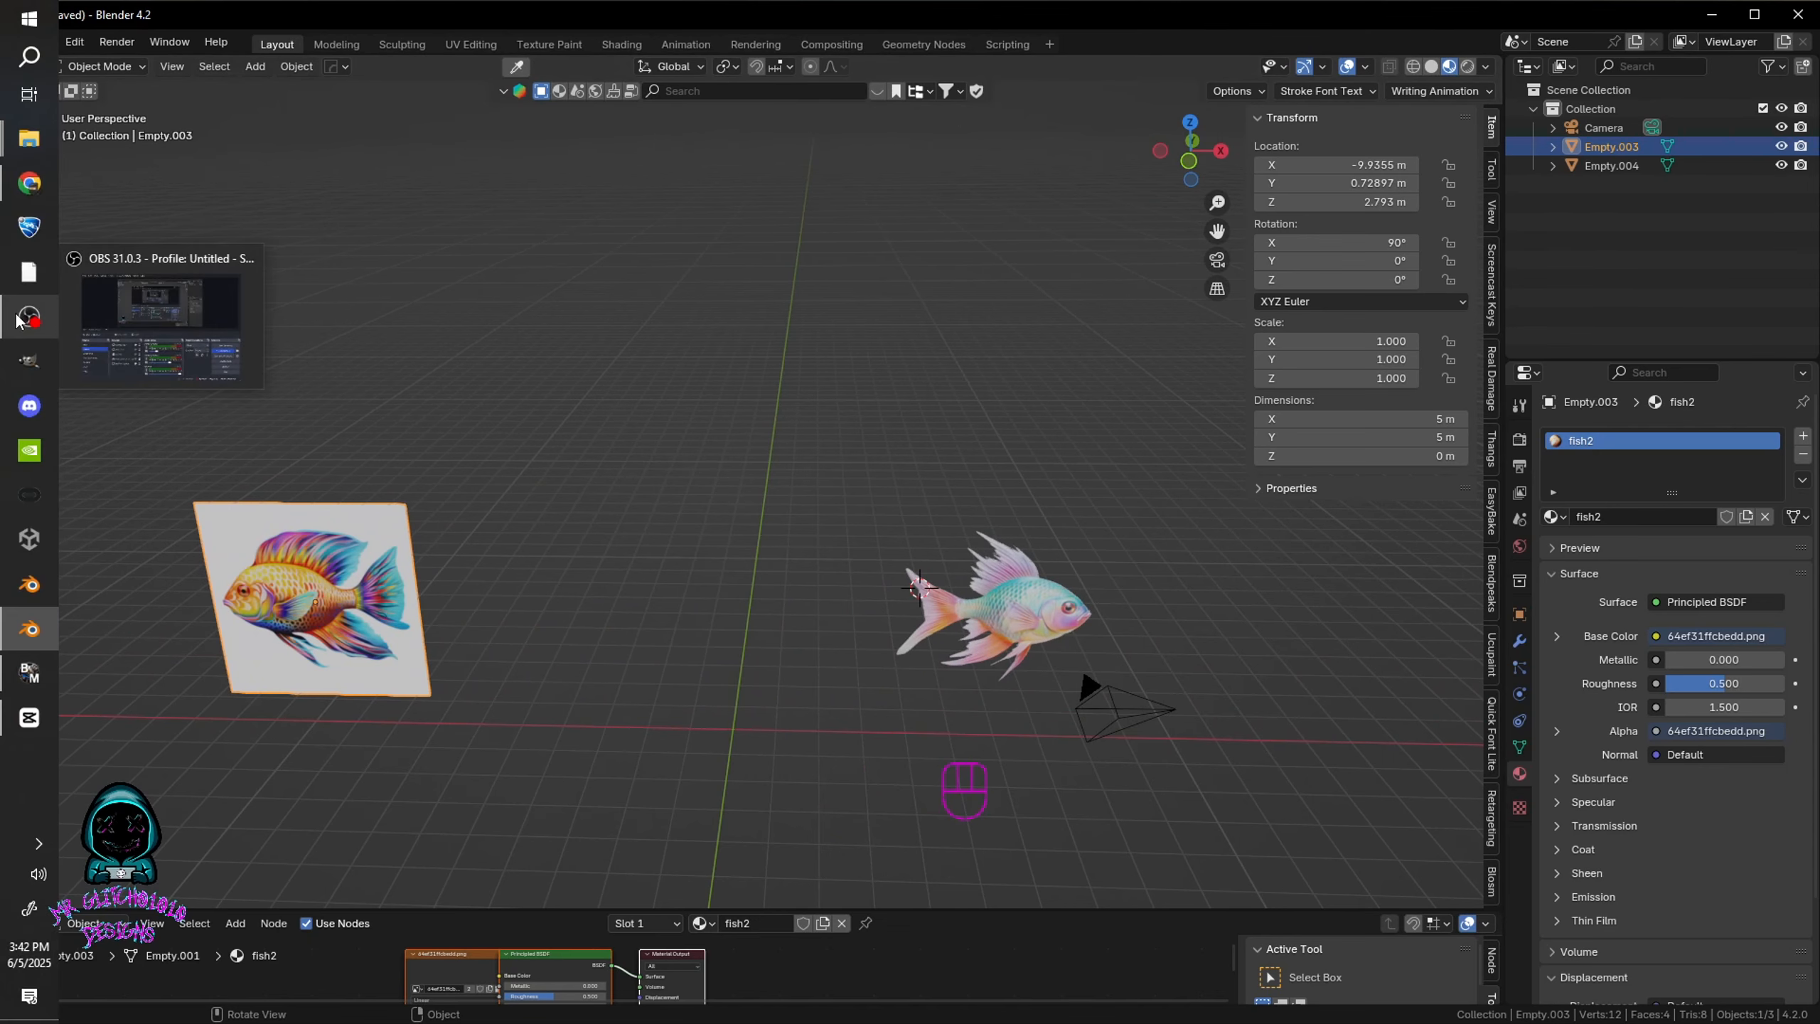